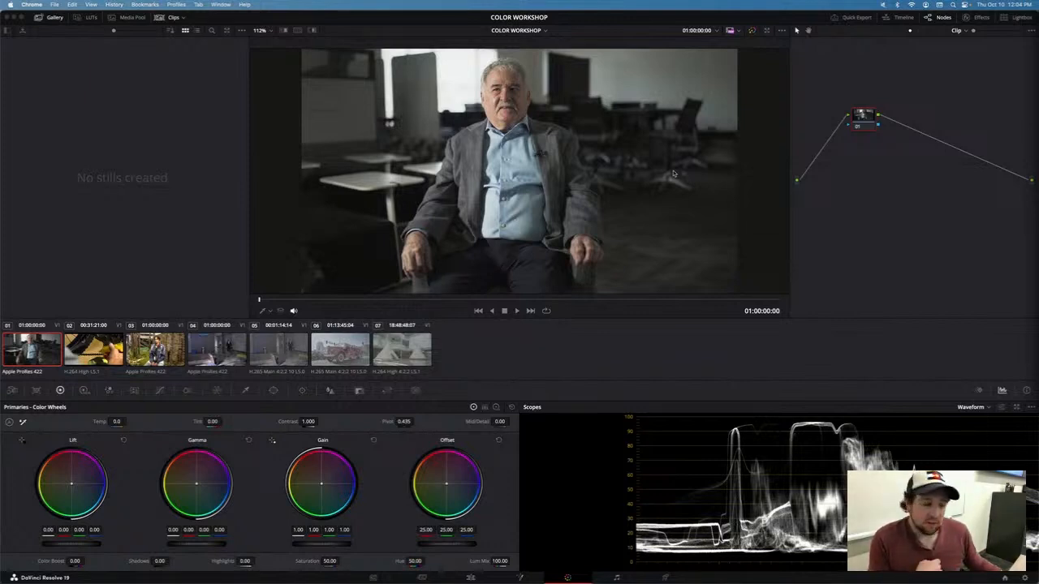
Step: Switch through the Edit, Cut and Media pages and return to the Color page
click(519, 143)
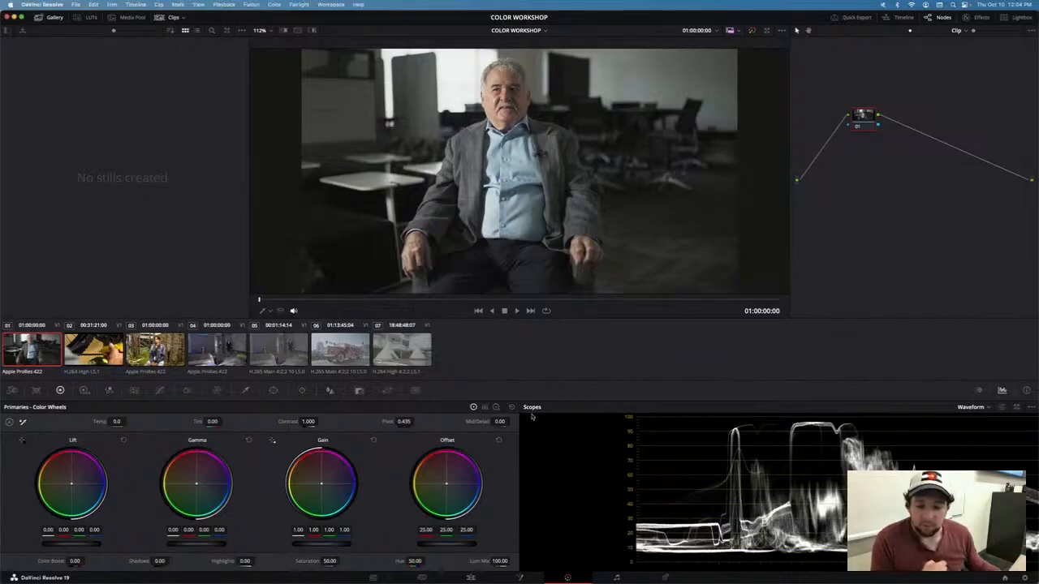
click(471, 578)
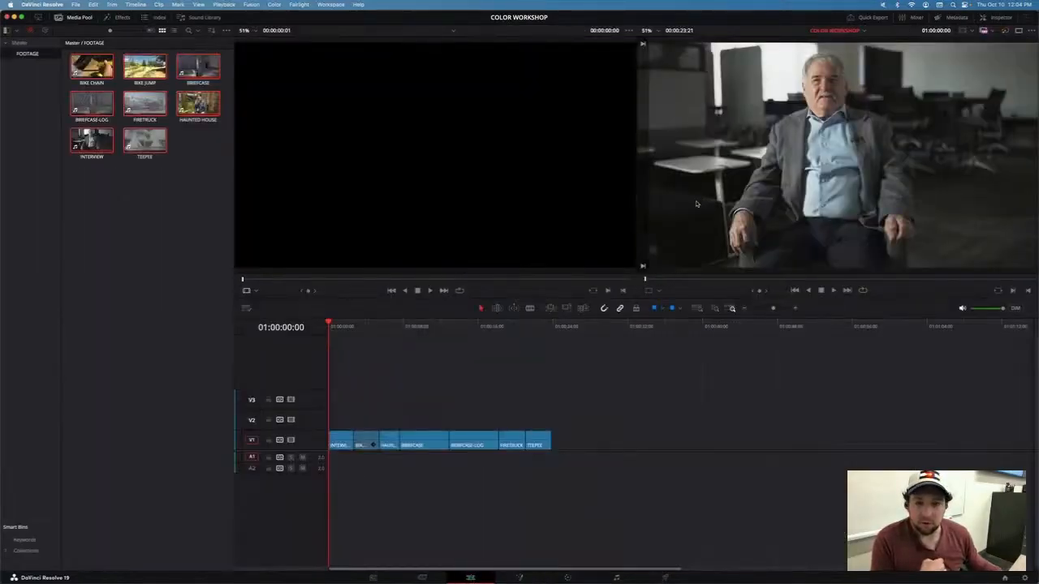
click(423, 577)
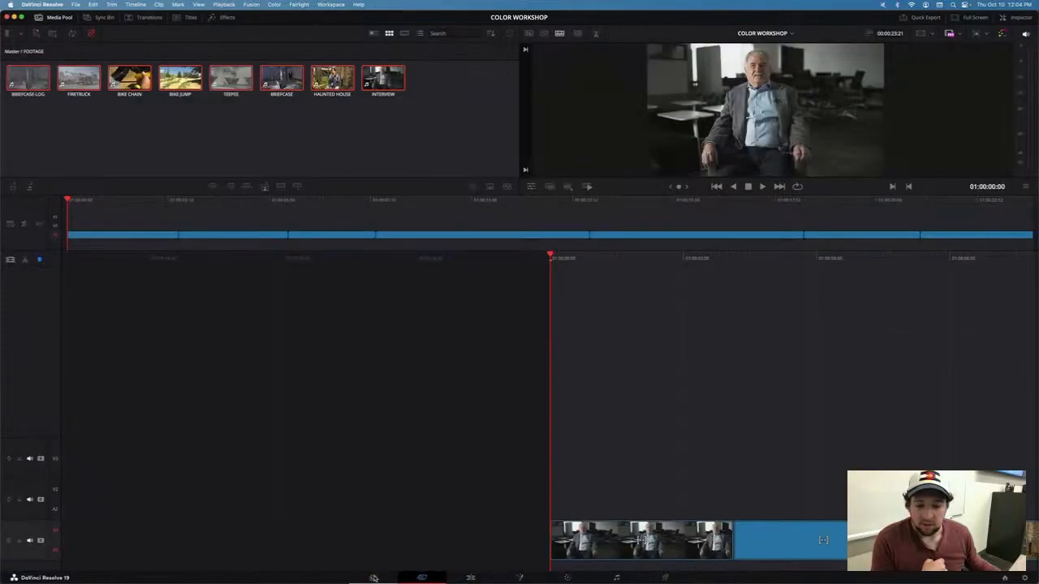
click(374, 578)
click(568, 578)
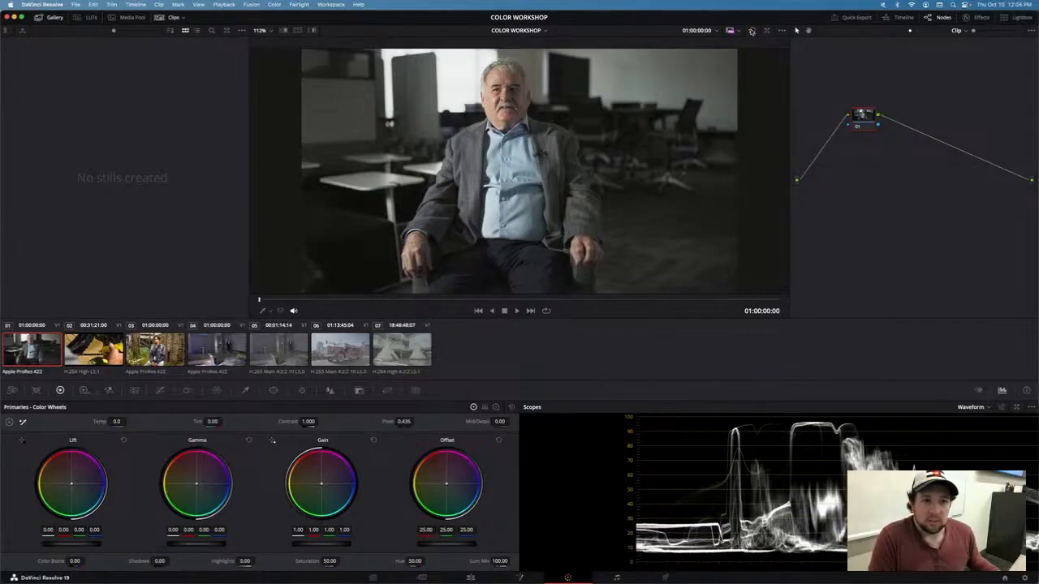
Step: Toggle the bypass of all grades on and off to compare the interview clip
click(754, 32)
click(753, 33)
click(753, 32)
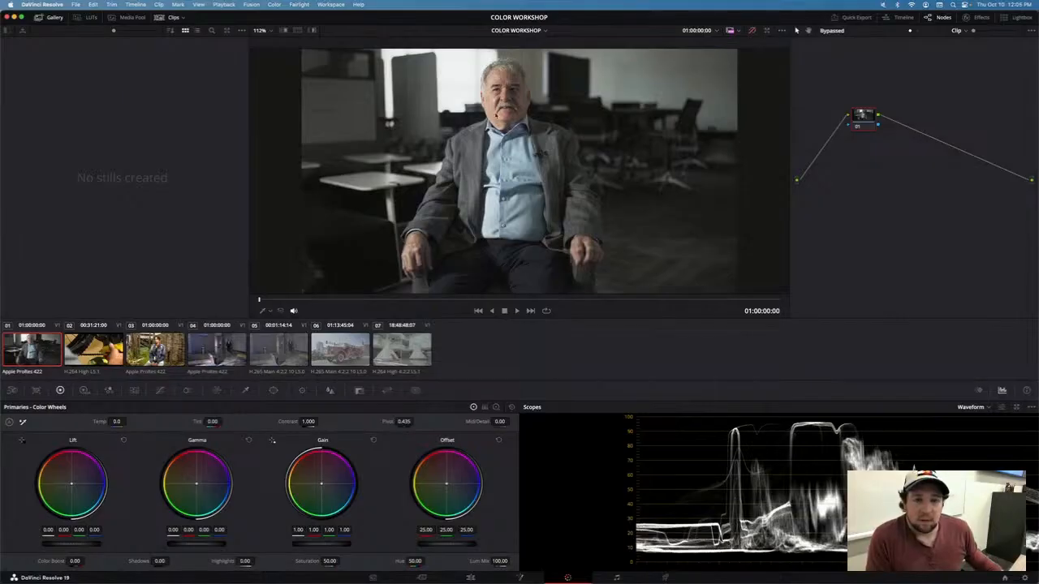
click(752, 31)
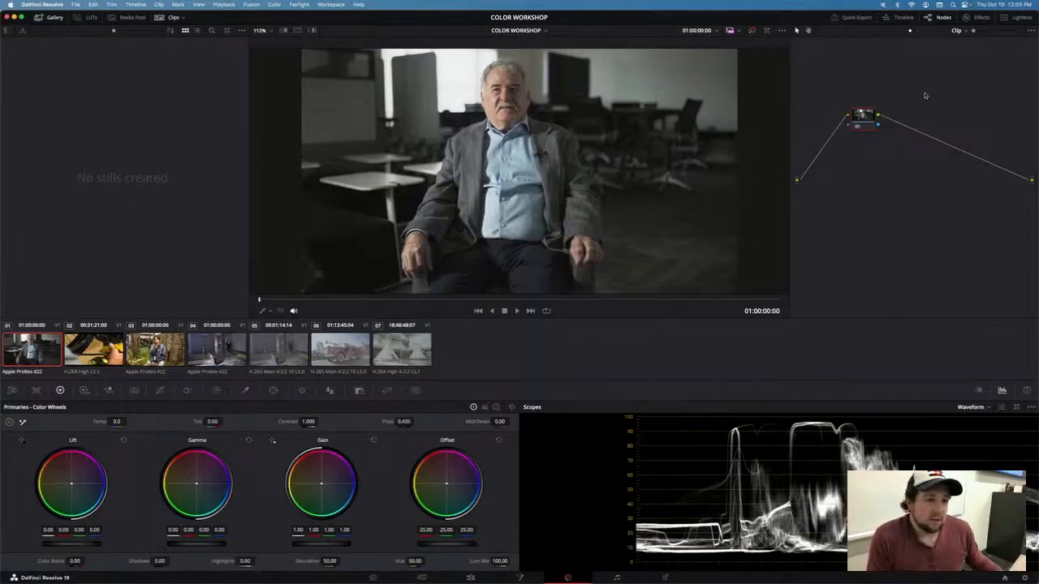
Step: Move the first corrector node higher in the node graph
drag(819, 76, 960, 203)
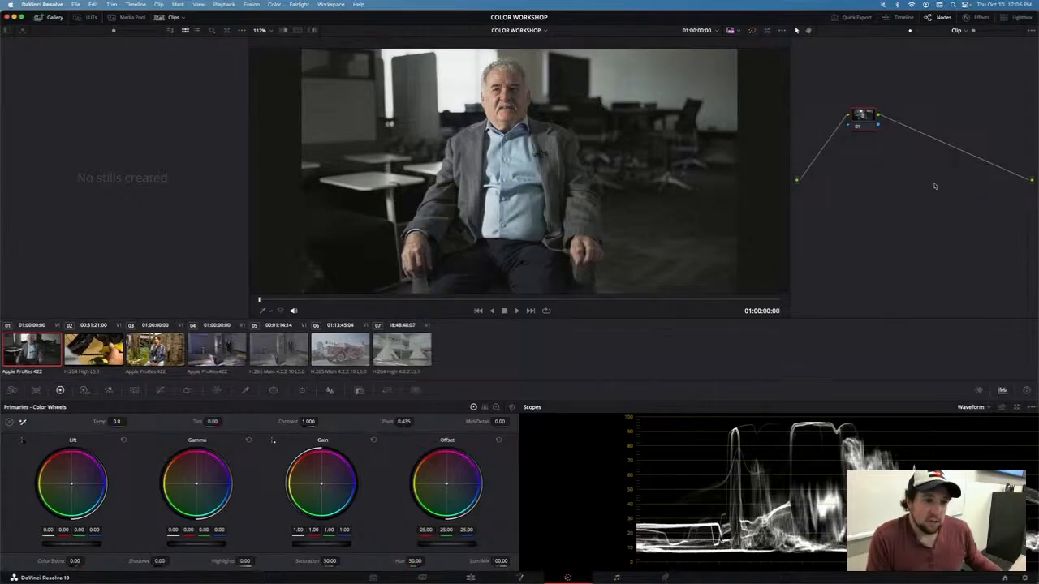
drag(872, 125, 862, 102)
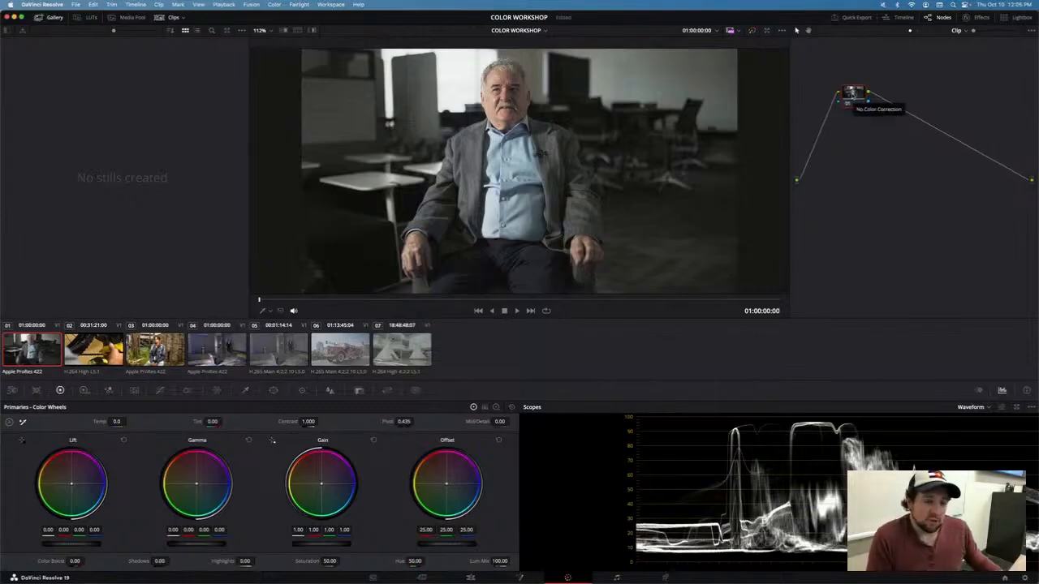
drag(853, 99, 853, 99)
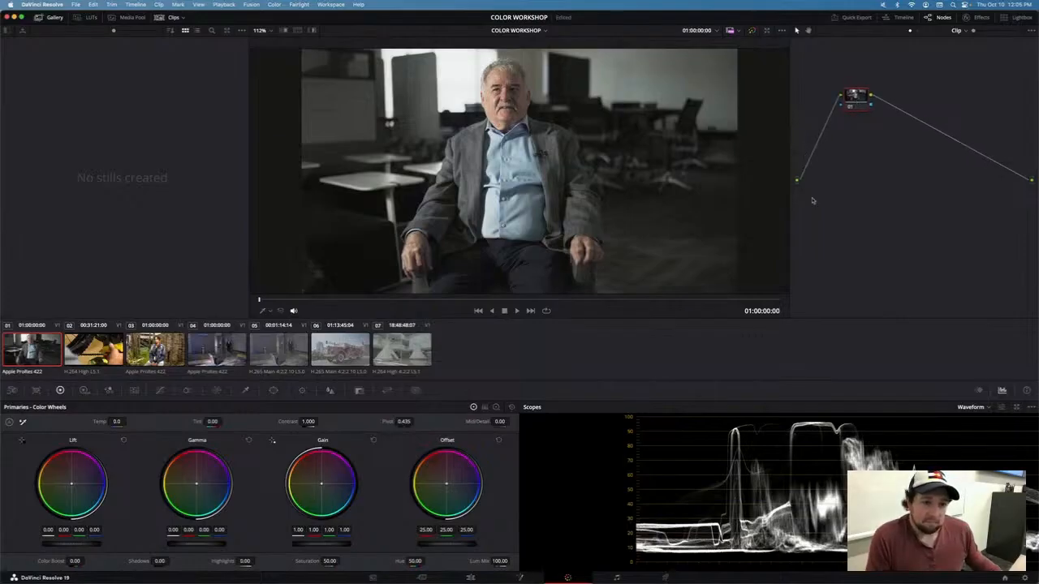
Step: Add a run of serial nodes after the first node
key(alt+s)
key(alt+s)
key(alt+s)
key(alt+s)
key(alt+s)
key(alt+s)
key(alt+s)
key(alt+s)
key(alt+s)
key(alt+s)
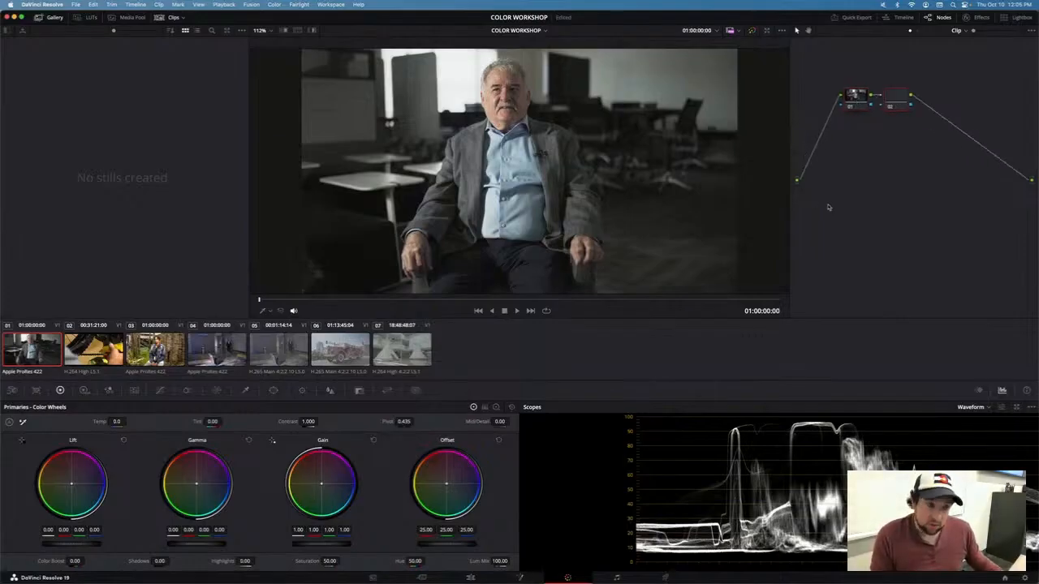
key(alt+s)
key(alt+s)
key(alt+s)
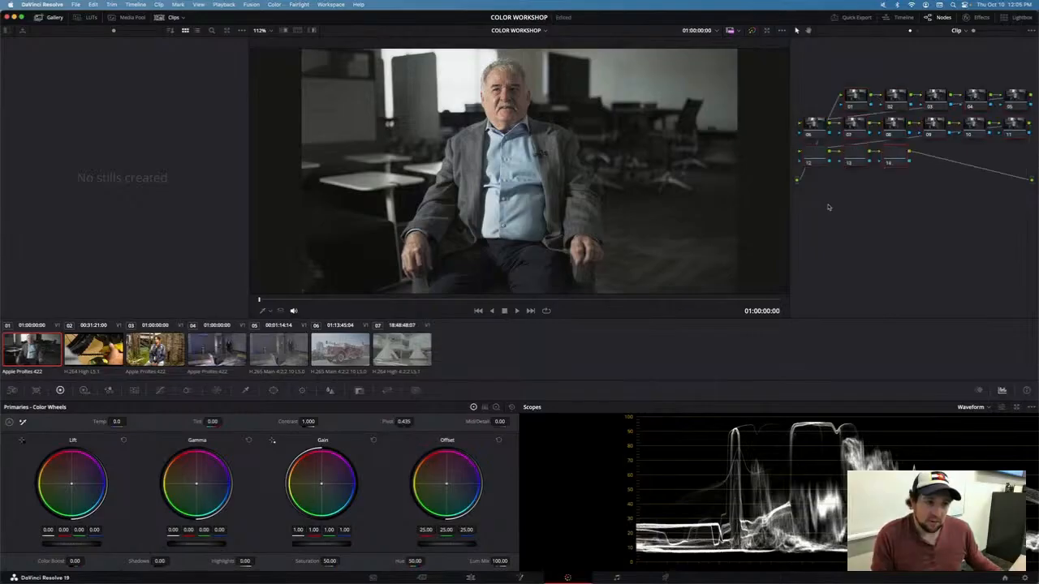
Step: Undo the added serial nodes back to the single first node
key(ctrl+z)
key(ctrl+z)
key(ctrl+z)
key(ctrl+z)
key(ctrl+z)
key(ctrl+z)
key(ctrl+z)
key(ctrl+z)
key(ctrl+z)
key(ctrl+z)
key(ctrl+z)
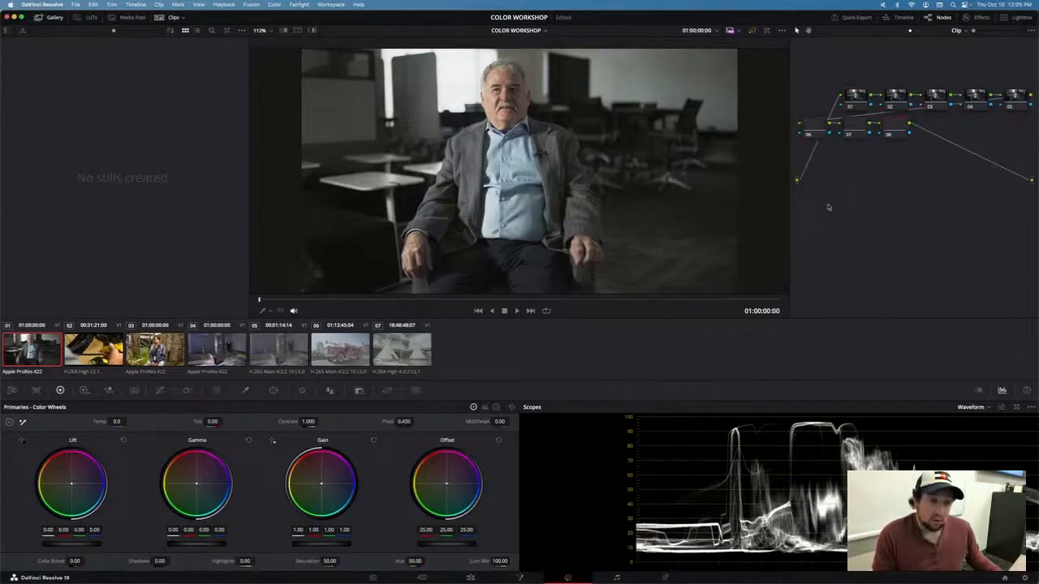
key(ctrl+z)
key(ctrl+z)
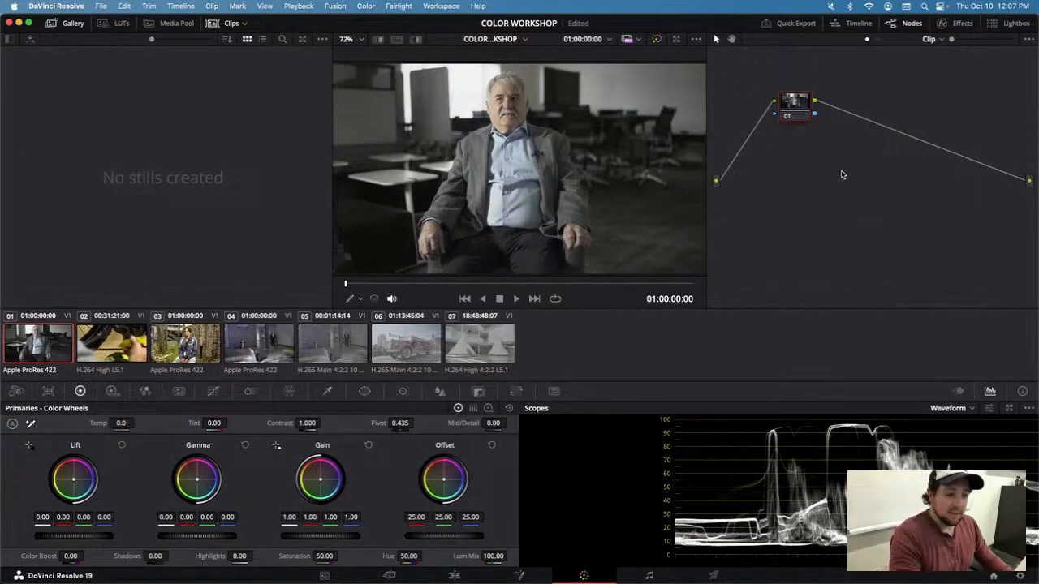
Step: Build a chain of five serial corrector nodes starting from the first node
drag(788, 98, 795, 124)
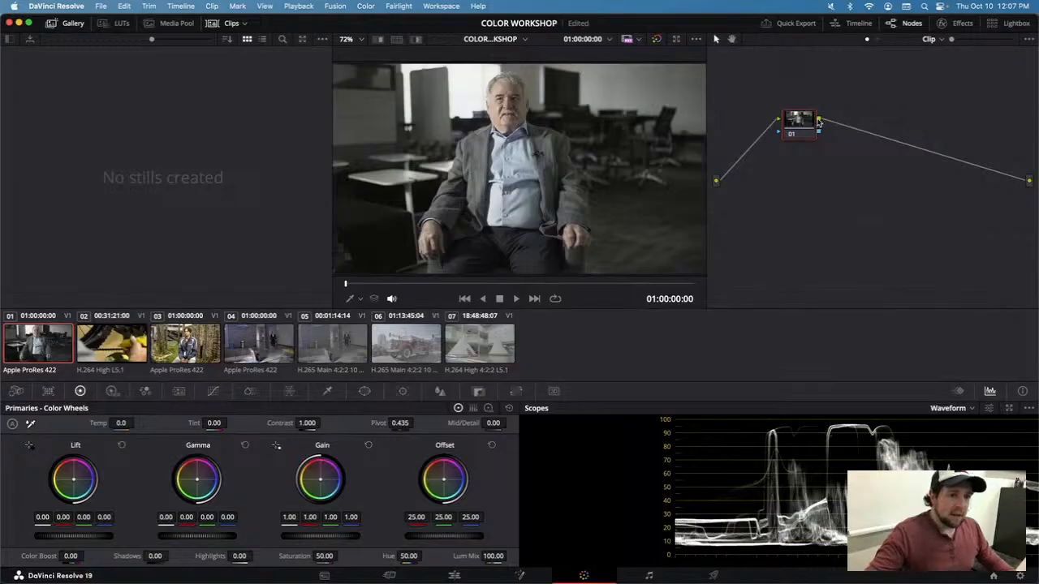
key(alt+s)
key(alt+s)
key(alt+s)
key(alt+s)
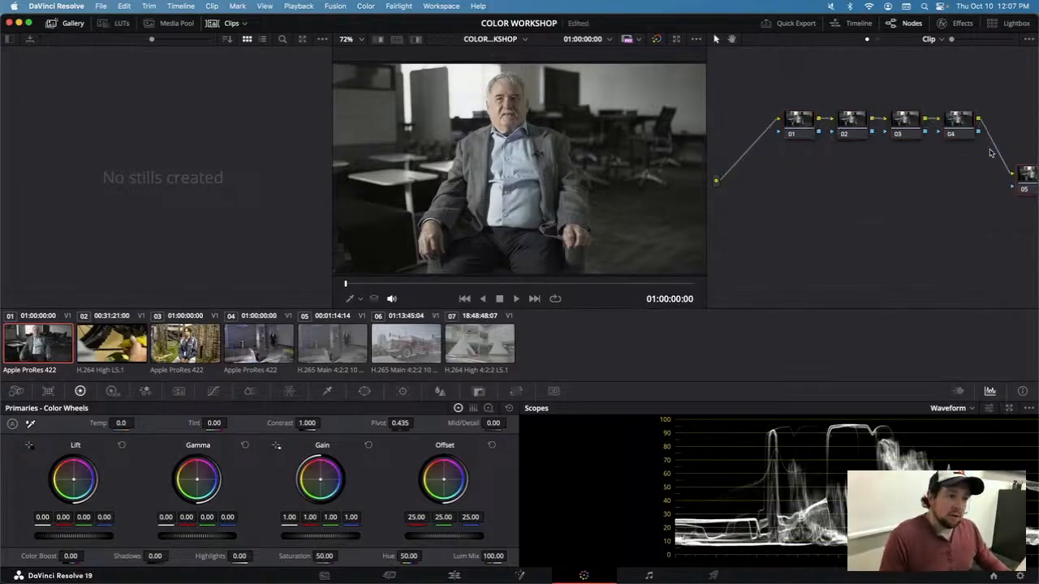
Step: Move node 05 below the chain of nodes in the graph
drag(1023, 173, 795, 166)
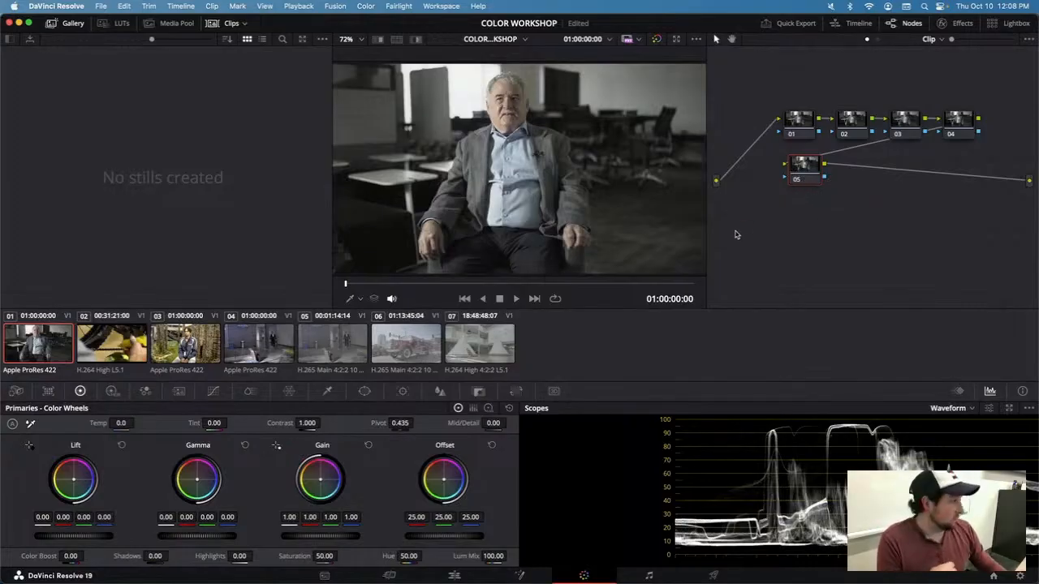
right_click(729, 199)
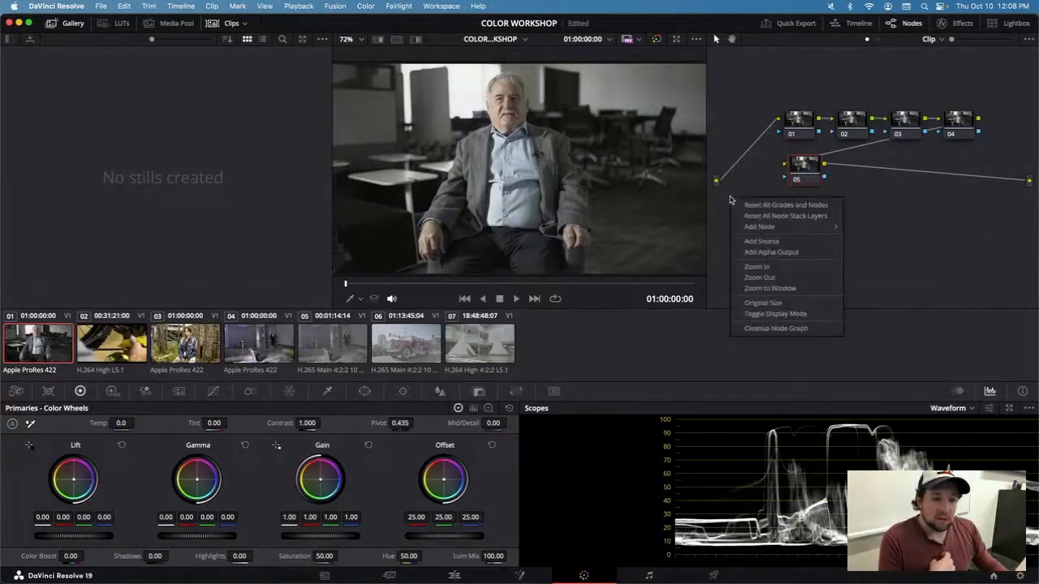
click(747, 176)
drag(717, 180, 800, 112)
click(769, 139)
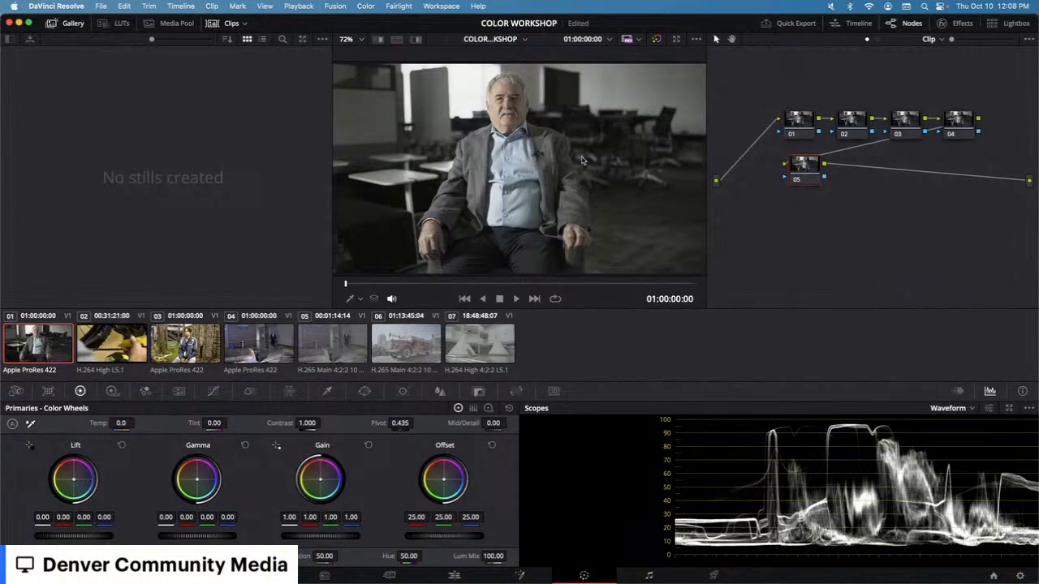
click(657, 40)
click(657, 40)
click(657, 39)
click(657, 40)
Step: Rearrange the nodes so 01 to 04 sit in a row and node 05 sits at the lower right
drag(810, 127, 783, 108)
drag(848, 129, 835, 104)
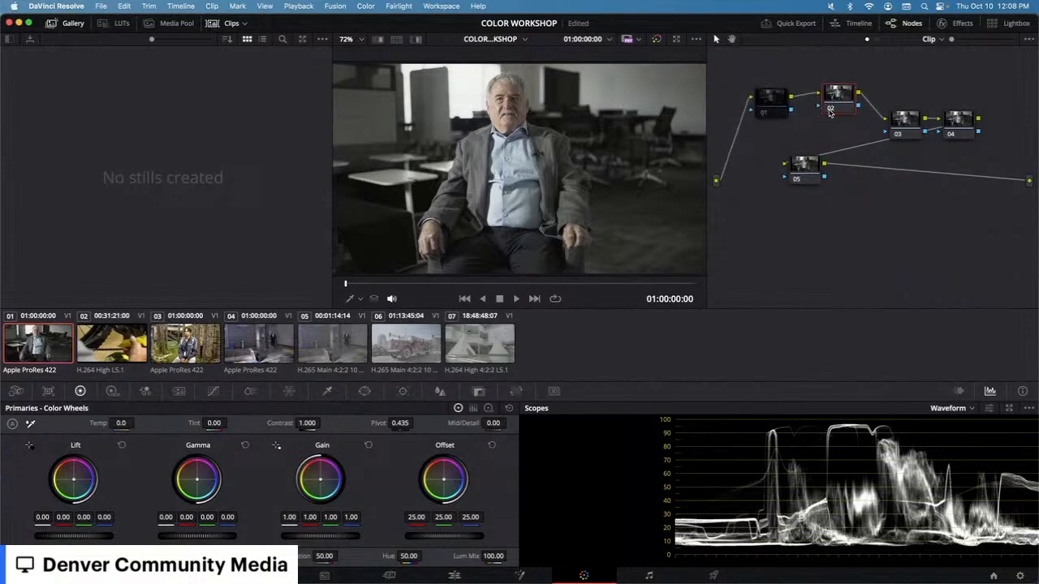
drag(904, 131, 896, 104)
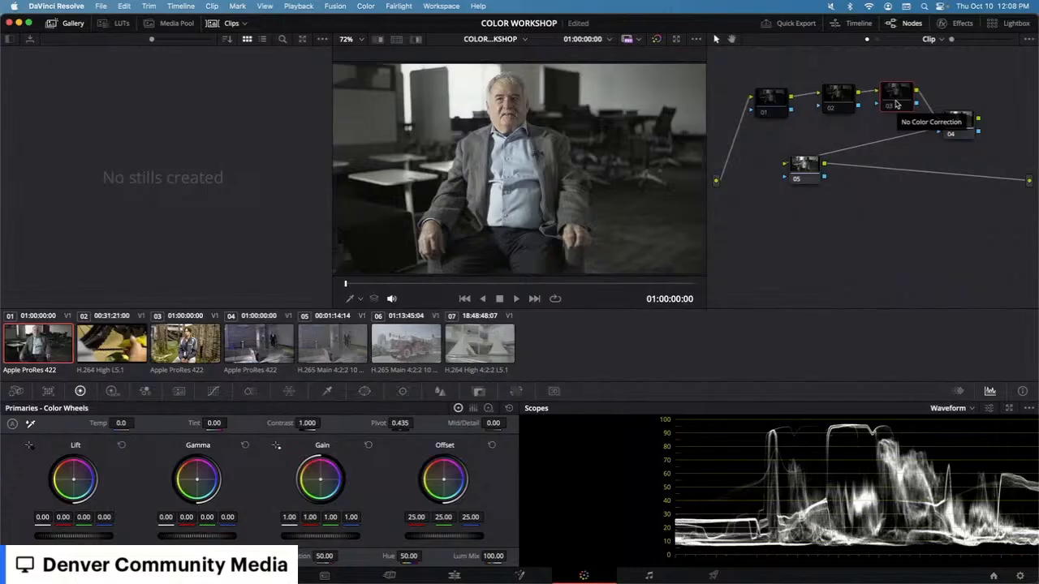
drag(891, 99, 889, 108)
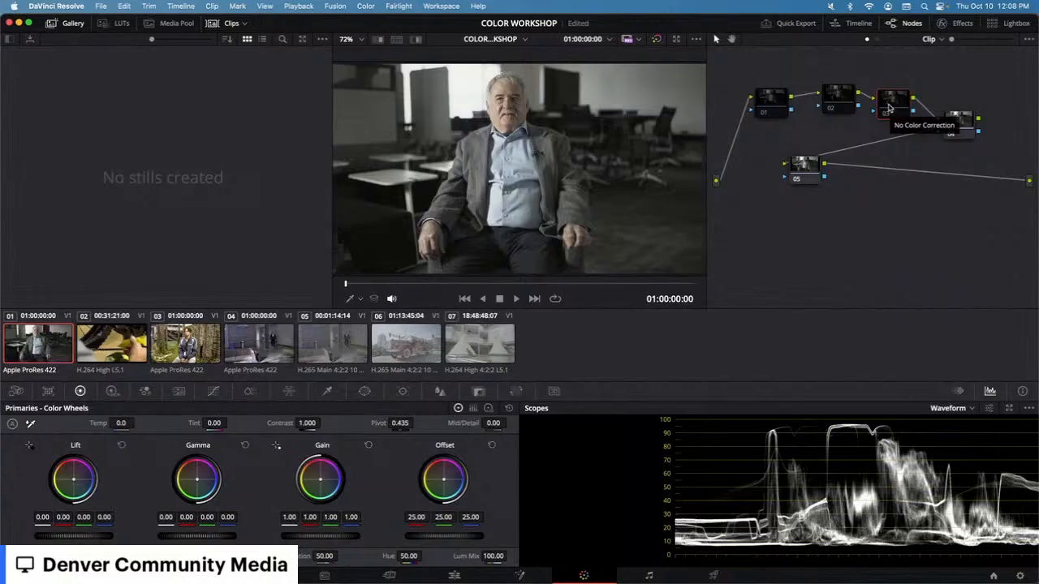
mouse_move(957, 124)
mouse_down()
mouse_move(956, 106)
mouse_move(954, 138)
mouse_up()
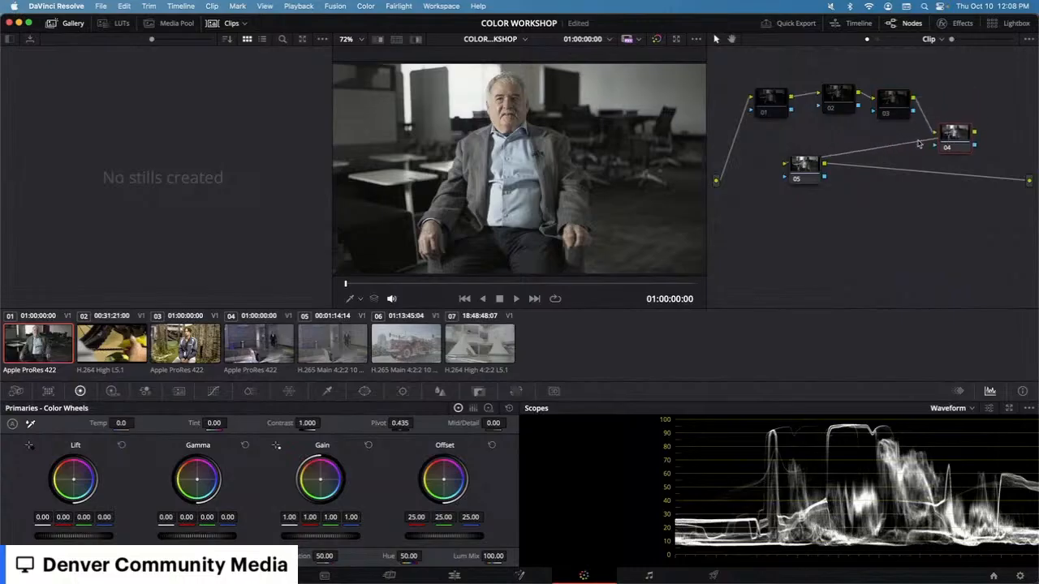
drag(820, 159, 1005, 227)
drag(957, 140, 945, 101)
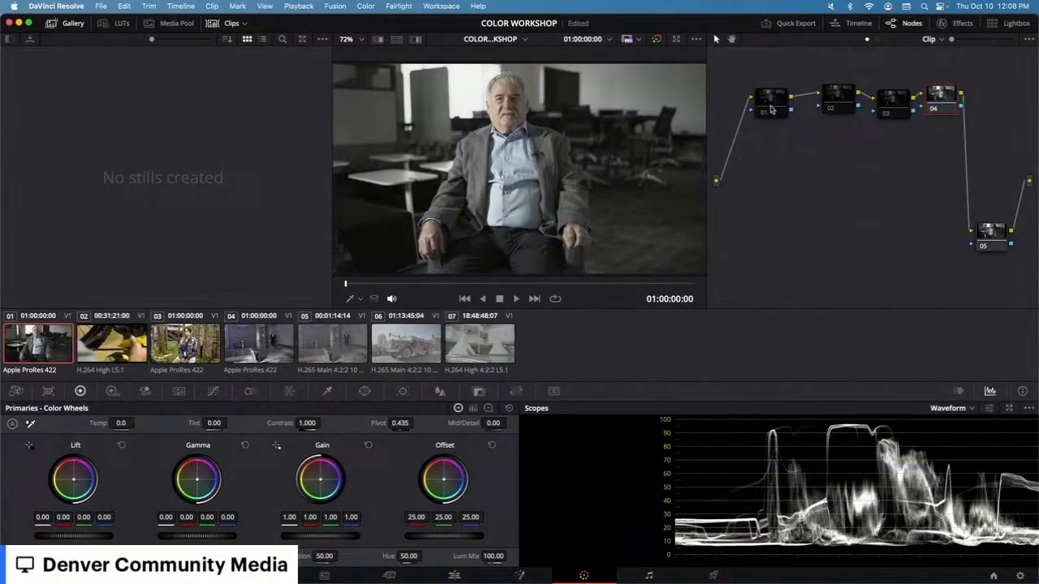
Step: Align nodes 01 through 04 evenly in a horizontal row
drag(771, 109, 772, 116)
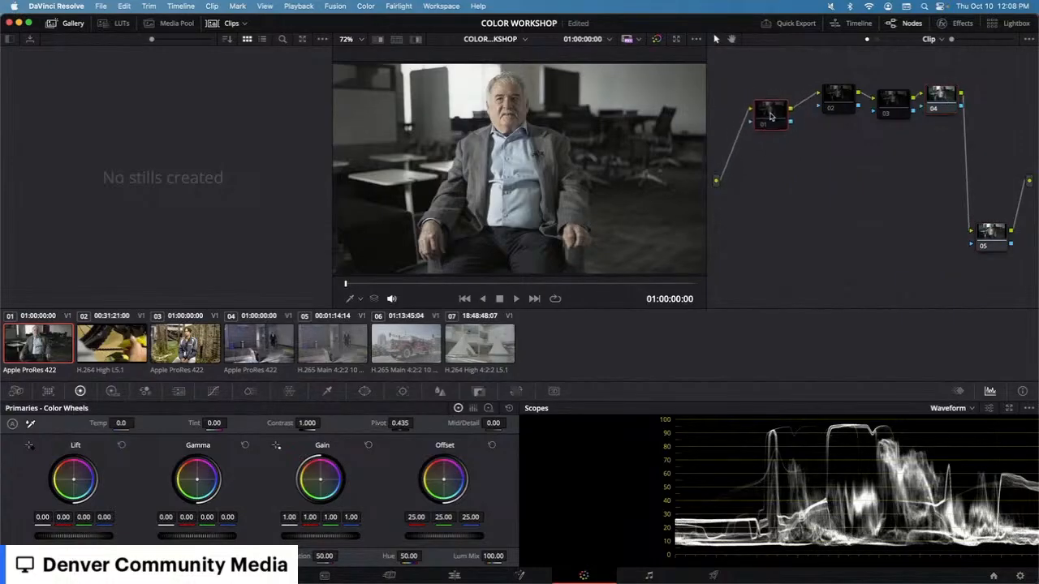
click(885, 116)
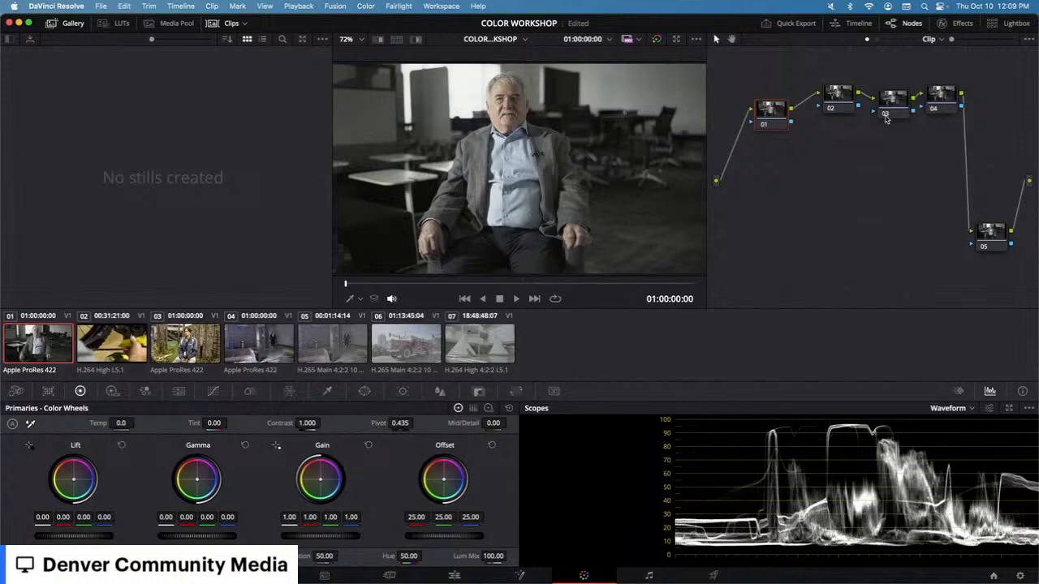
drag(839, 98, 842, 92)
mouse_move(784, 116)
mouse_down()
mouse_move(782, 61)
mouse_move(783, 138)
mouse_move(777, 109)
mouse_up()
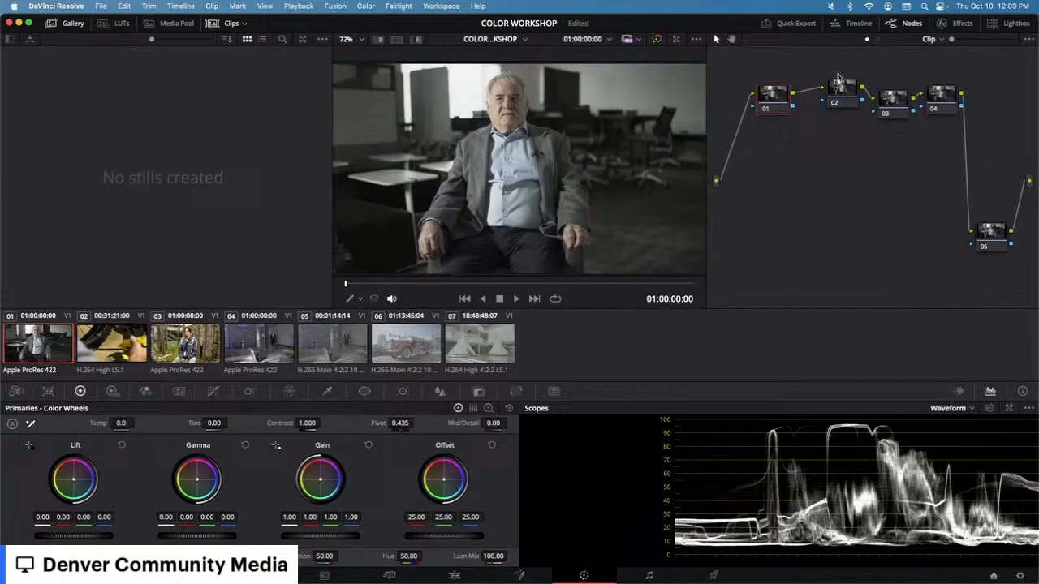
drag(849, 91, 844, 103)
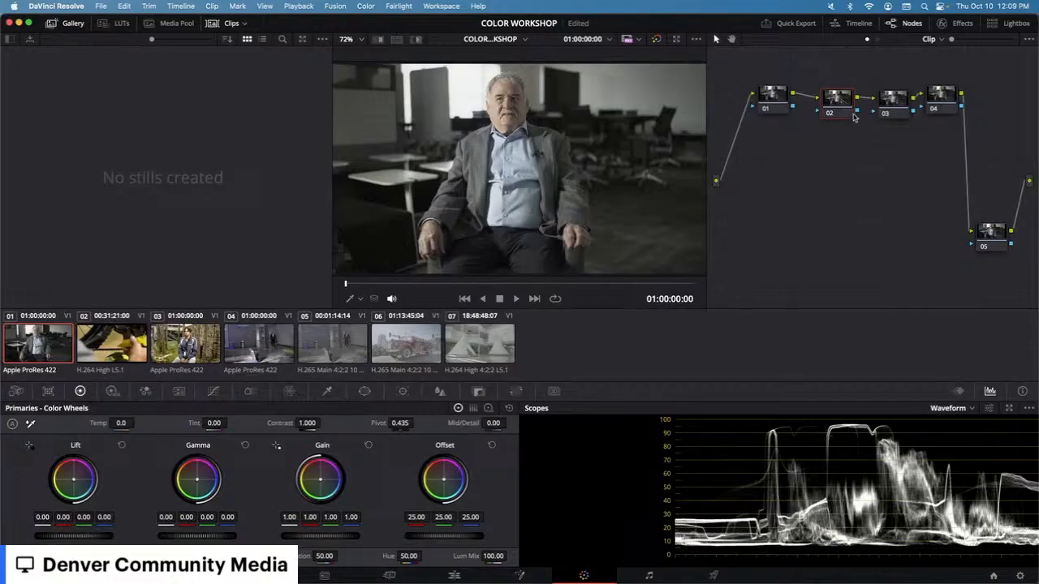
drag(839, 108, 830, 103)
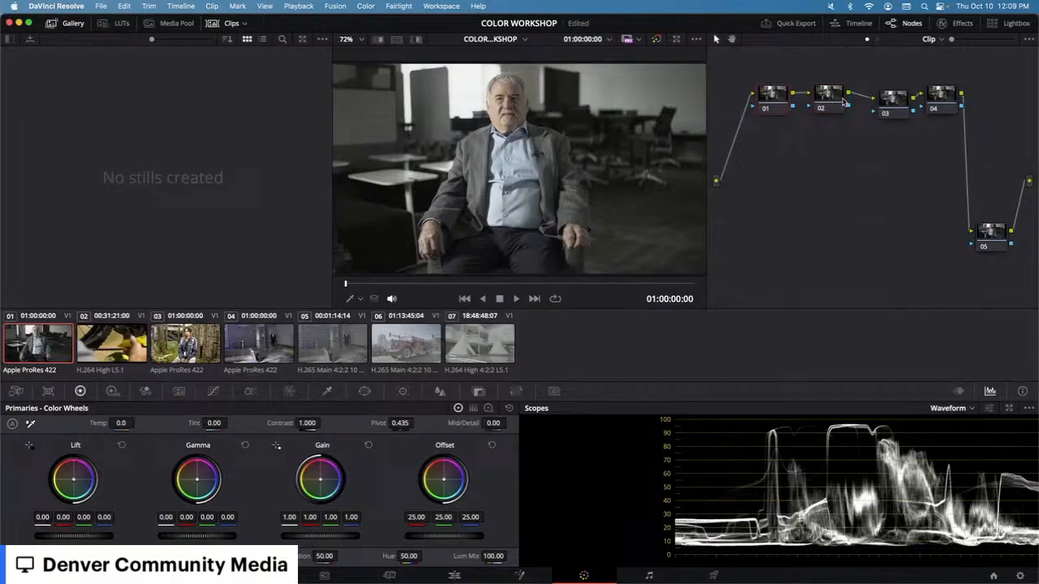
drag(887, 104, 874, 102)
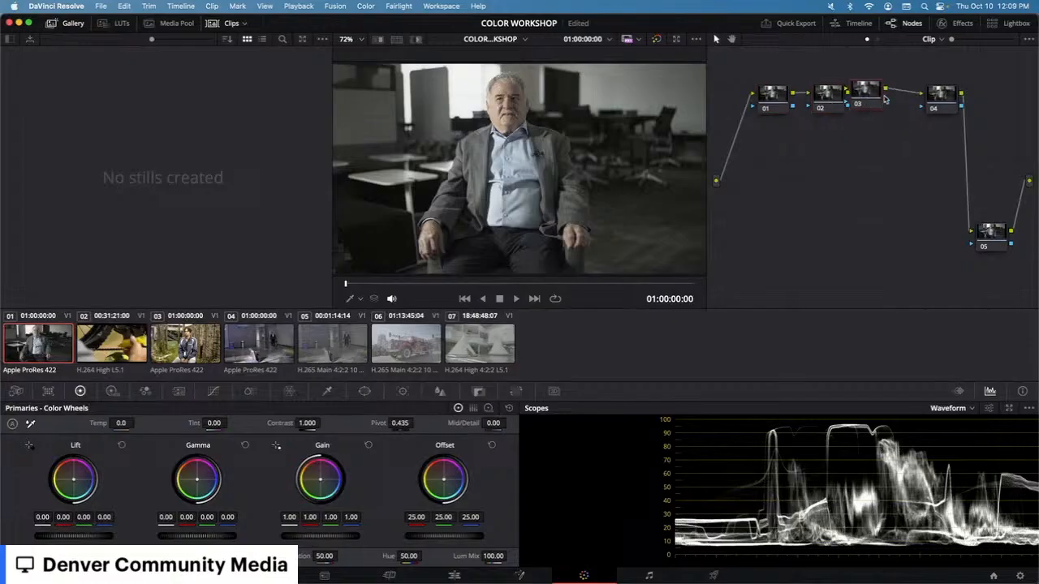
Step: Toggle the Gallery and Nodes panels off and back on
click(79, 25)
click(73, 24)
click(905, 26)
click(905, 26)
click(74, 27)
click(74, 29)
Step: Grab a still of the current interview frame into the gallery
right_click(148, 159)
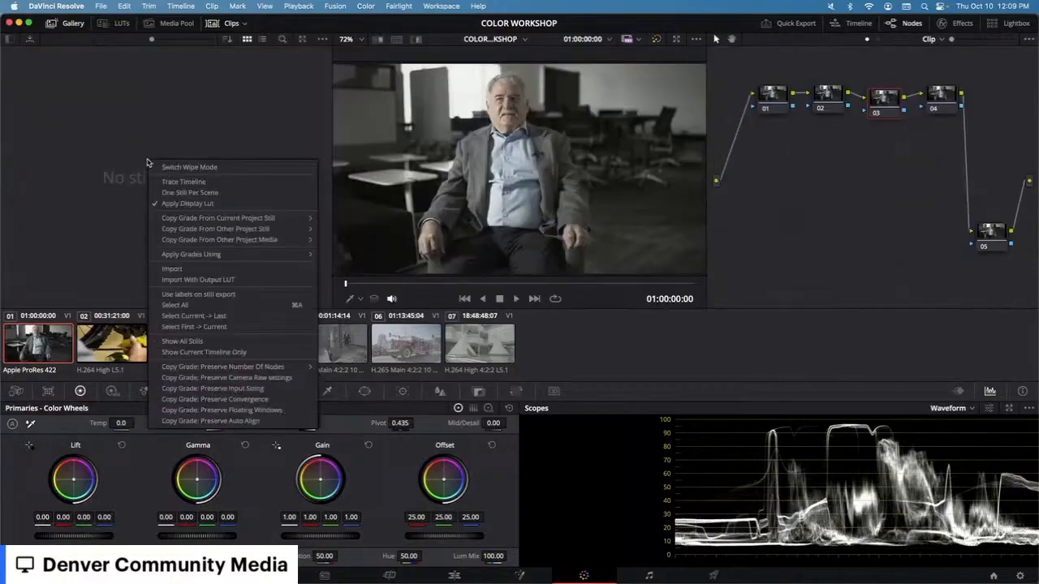
click(187, 122)
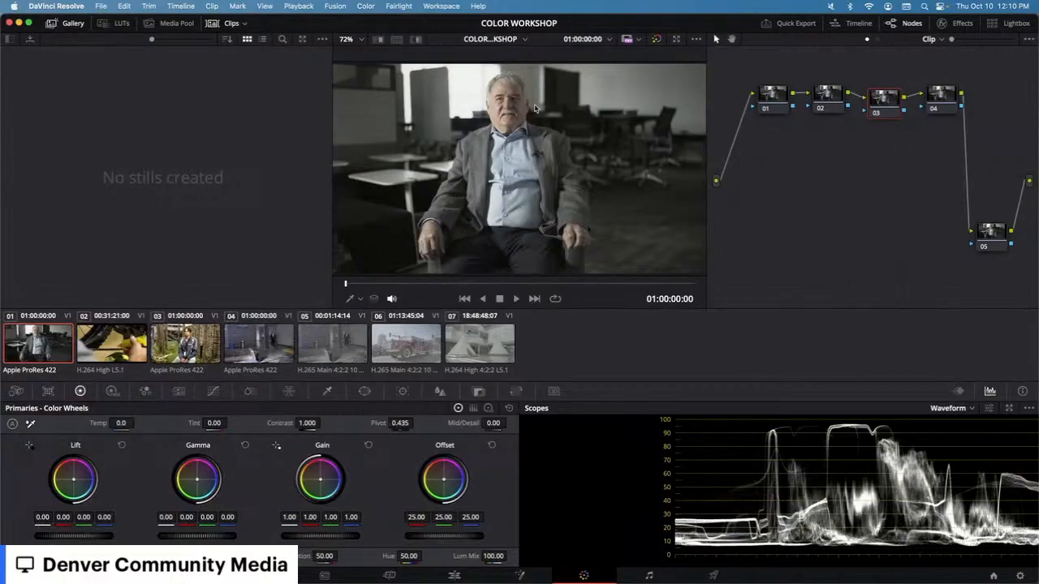
right_click(539, 134)
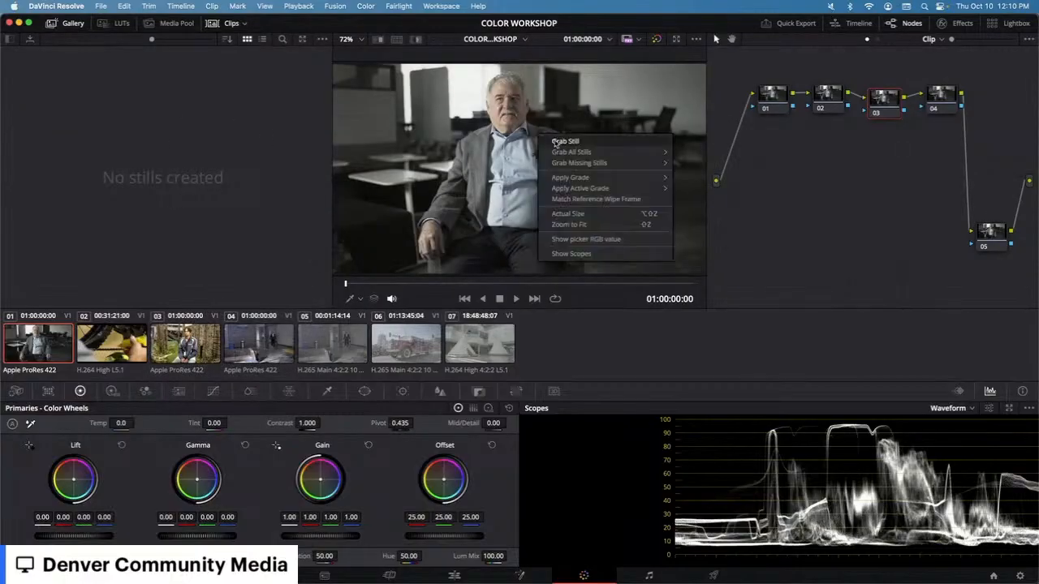
click(556, 143)
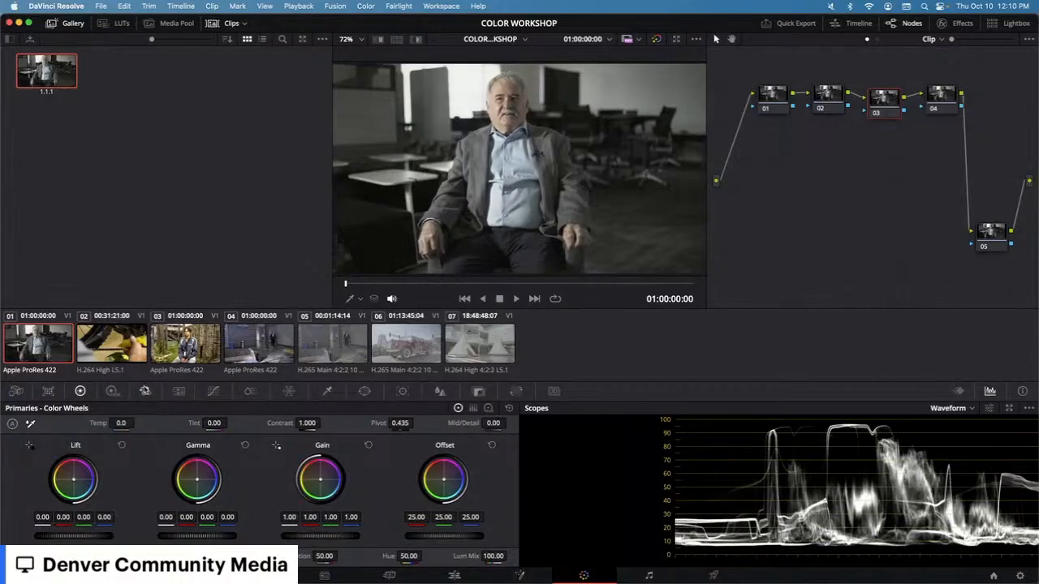
Step: Select clip 02 and drop the grabbed still onto its node graph to apply the grade
click(119, 340)
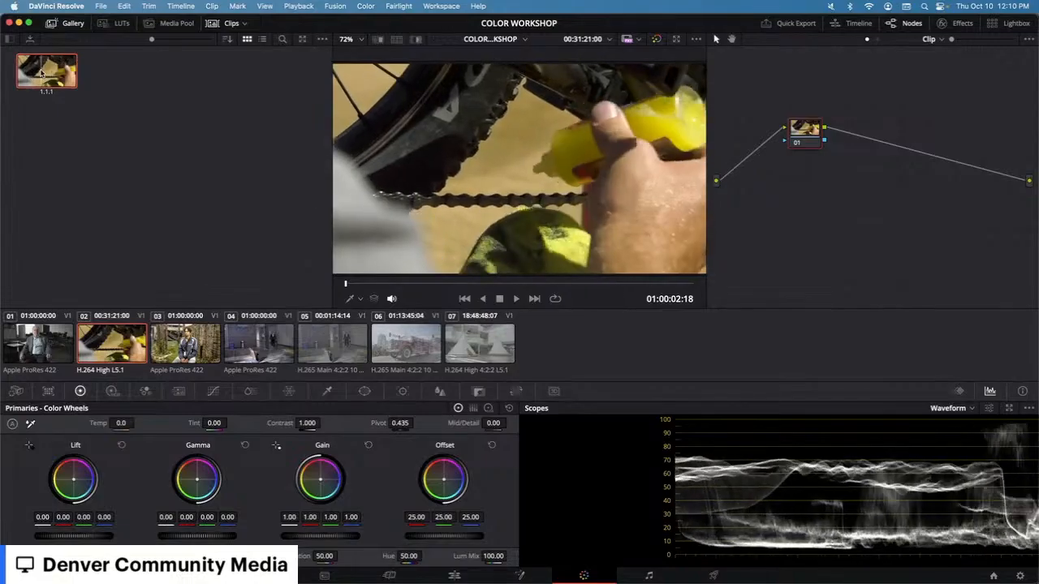
drag(45, 73, 875, 171)
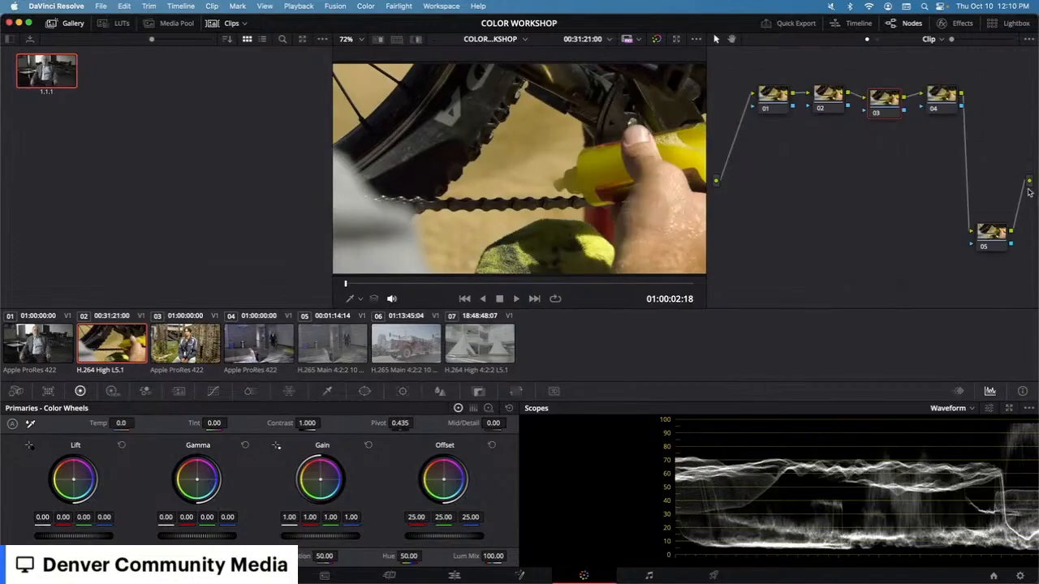
Step: Undo the grade applied to clip 02 from the still
key(super+z)
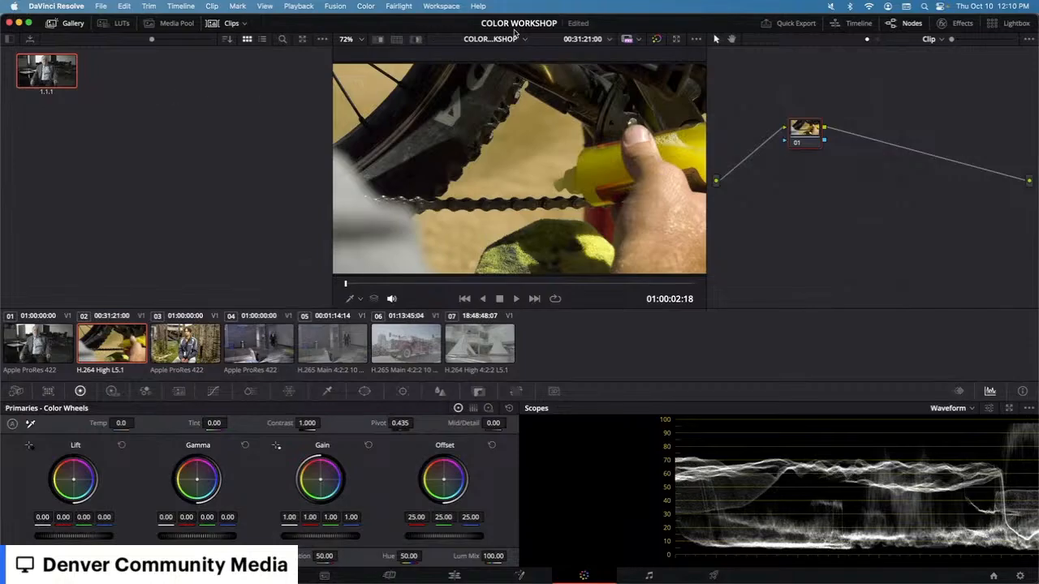
Step: Compare clip 02 against the grabbed interview still using a split-screen wipe, then switch the wipe off
click(381, 40)
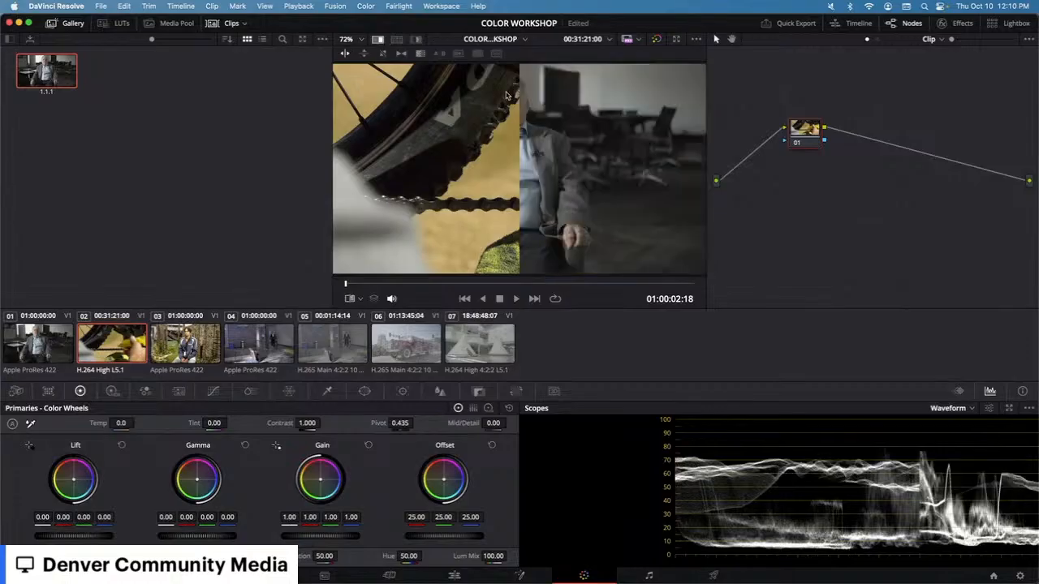
drag(521, 99, 488, 101)
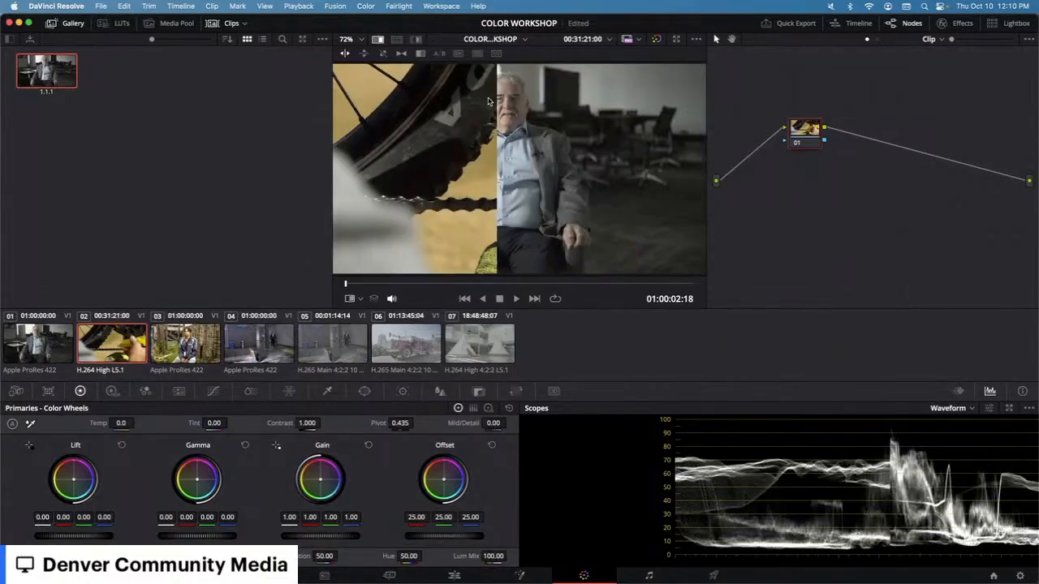
scroll(488, 101, down, 2)
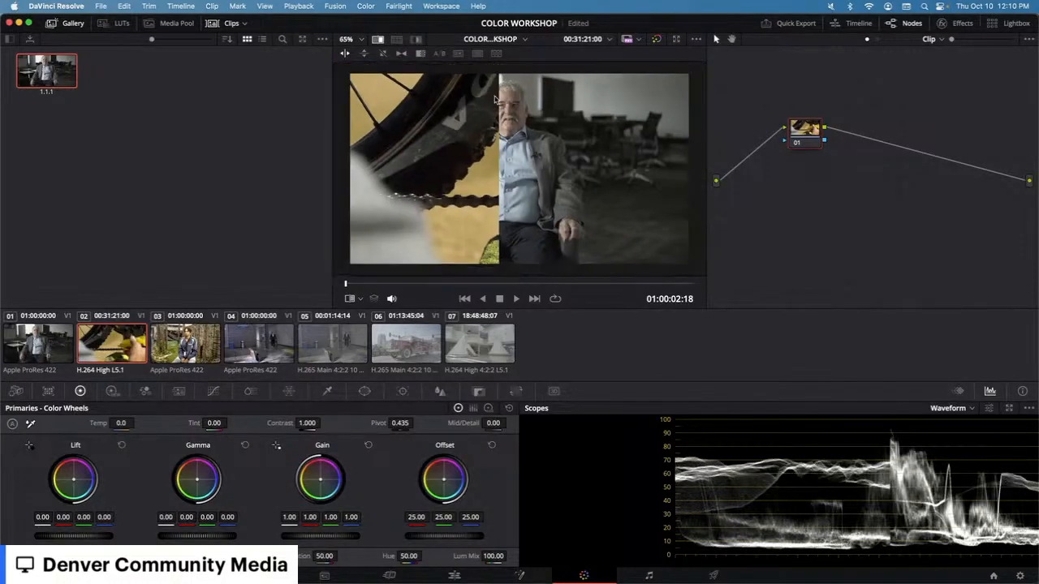
click(379, 39)
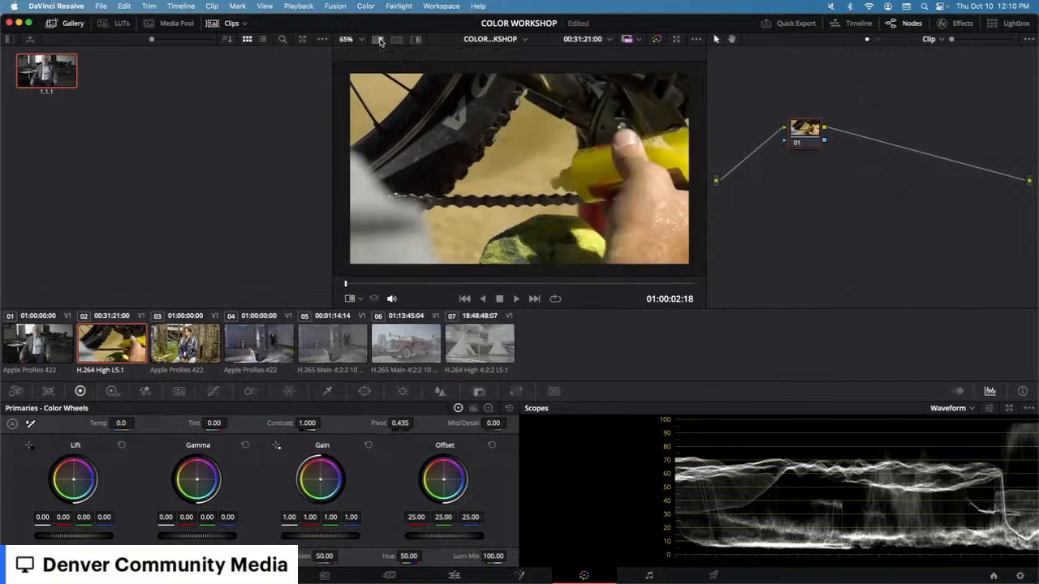
Step: Step through the clips in the thumbnail strip to review each shot and its node graph
click(38, 333)
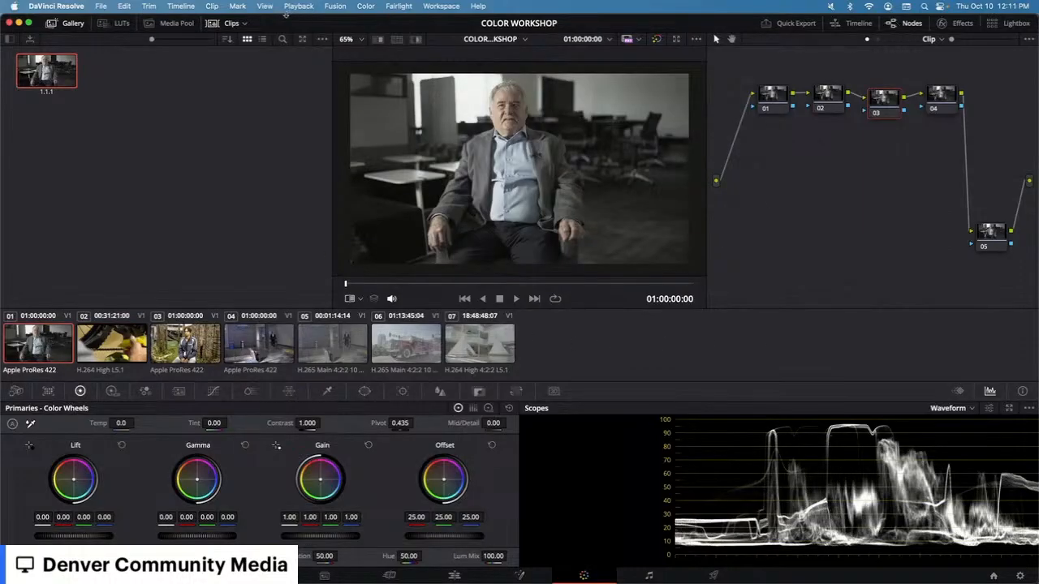
click(233, 25)
click(233, 25)
click(114, 356)
click(183, 357)
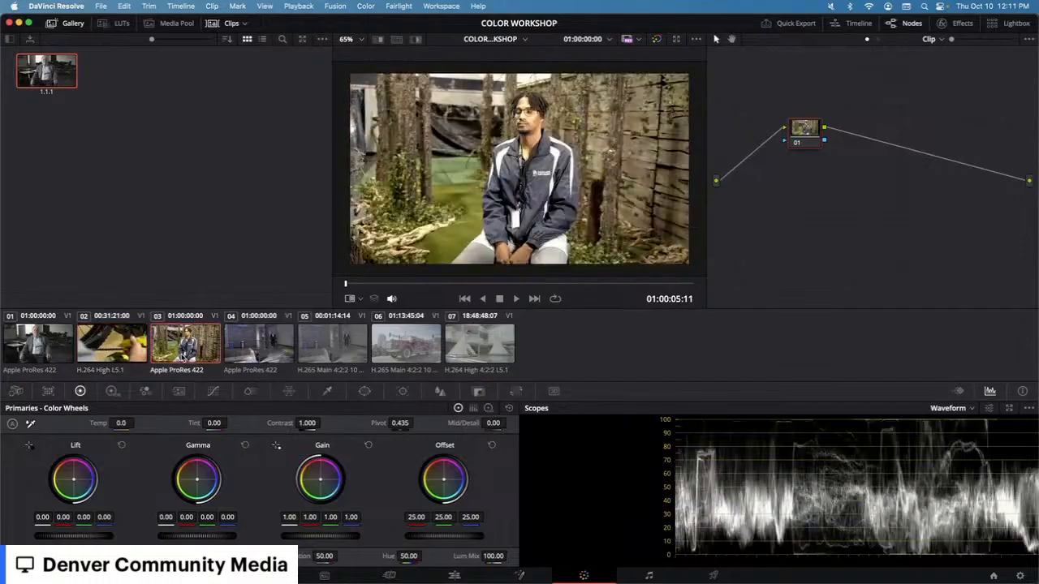
click(244, 350)
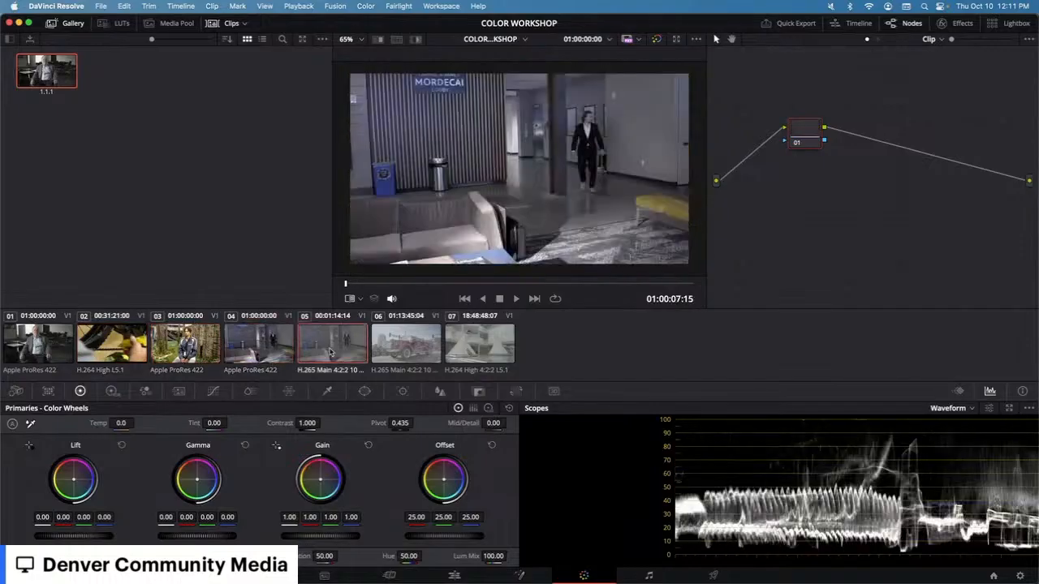
click(476, 348)
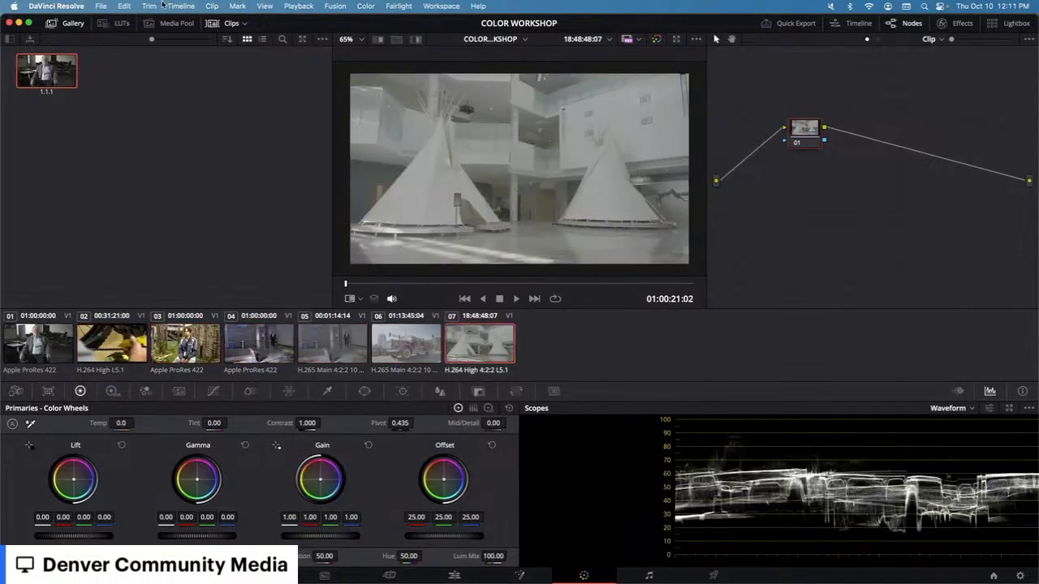
Step: Show the timeline and scrub through it, then hide it and review clips 05, 07 and 01
click(836, 29)
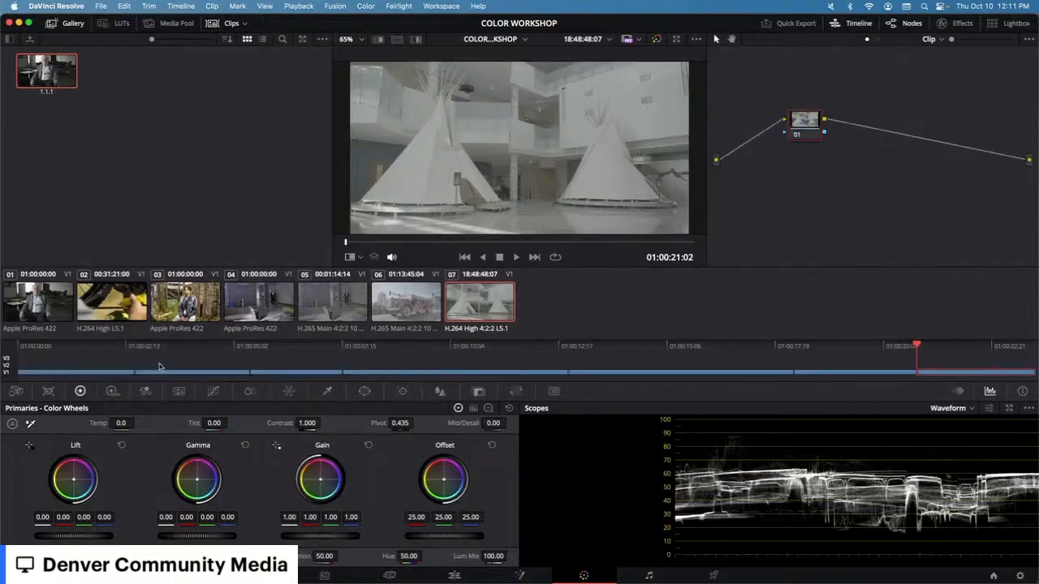
drag(109, 348, 304, 350)
click(844, 26)
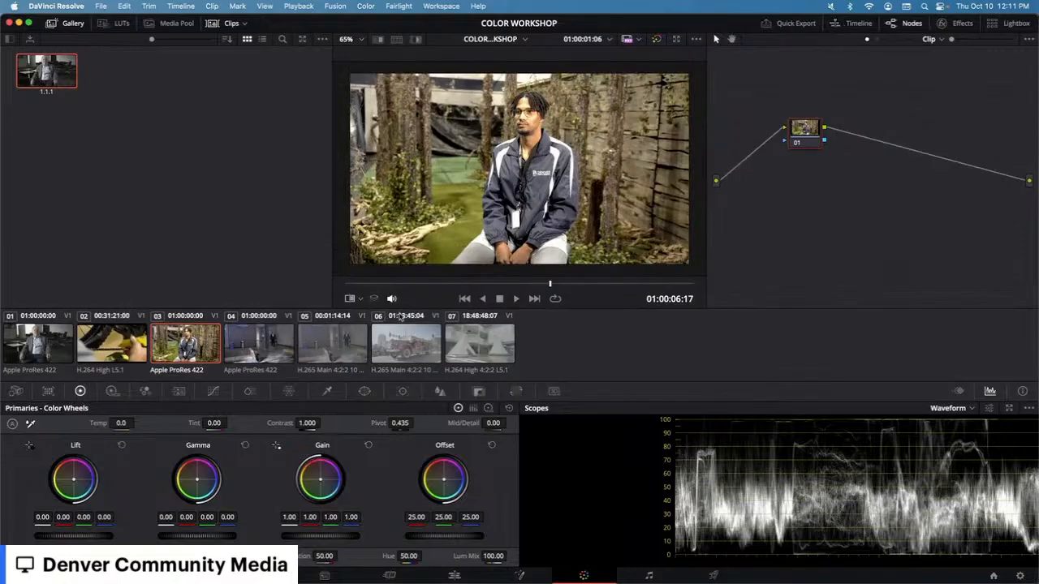
click(339, 357)
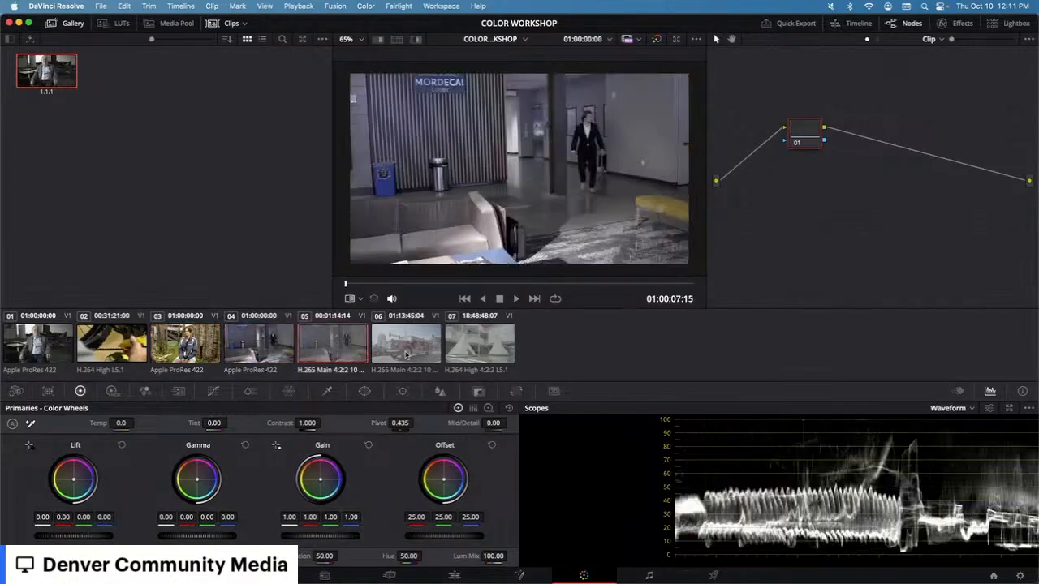
click(466, 348)
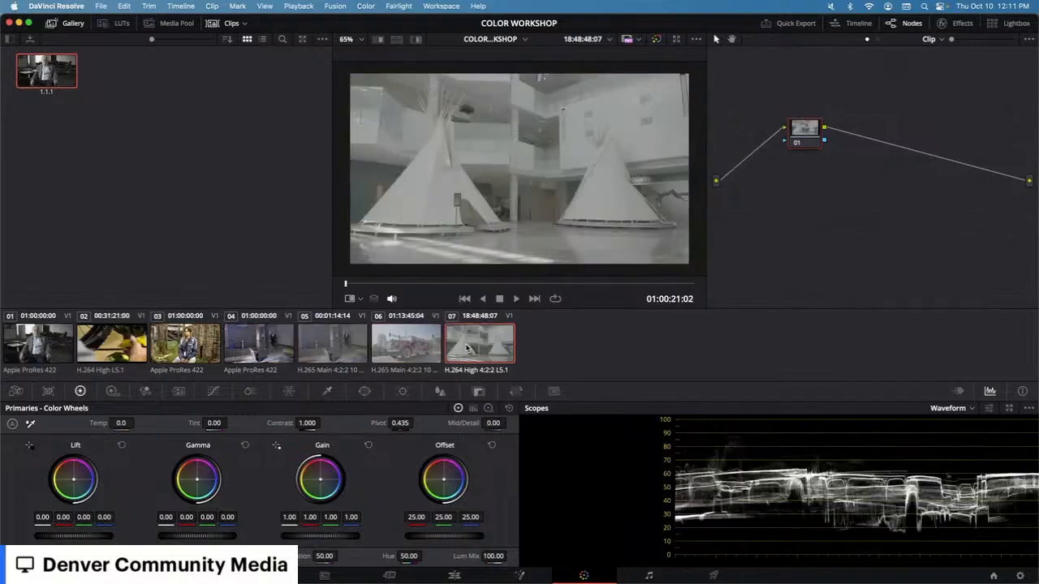
click(69, 349)
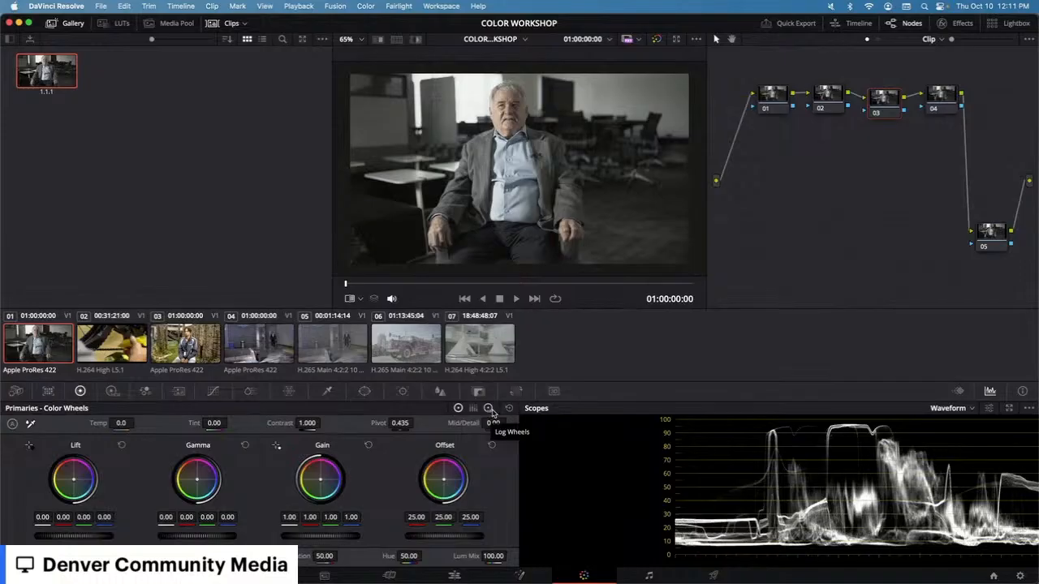
Step: Inspect the Curves palette and the waveform scope's settings menu and display
click(215, 391)
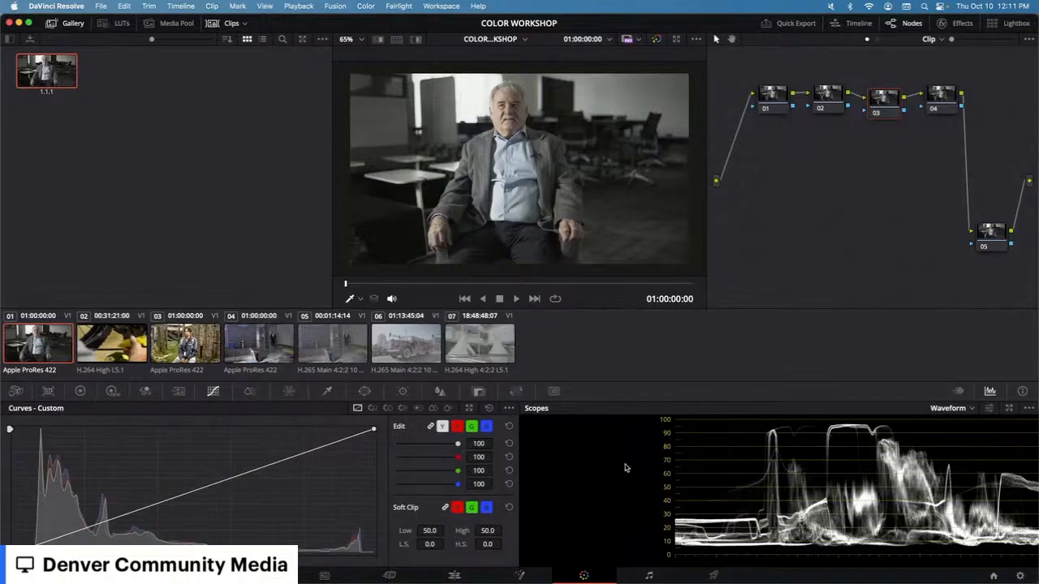
click(81, 393)
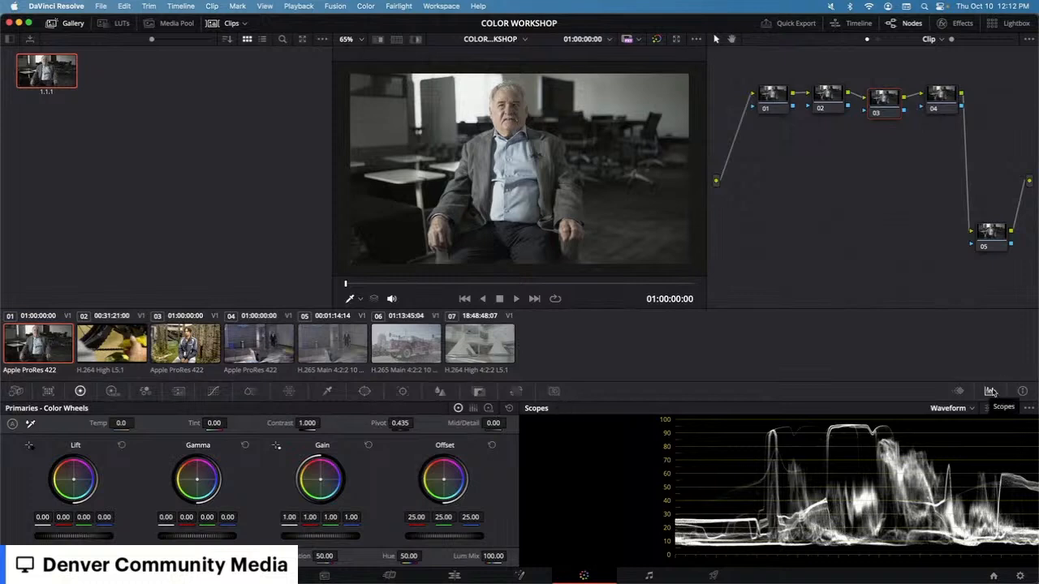
click(1029, 408)
mouse_move(984, 425)
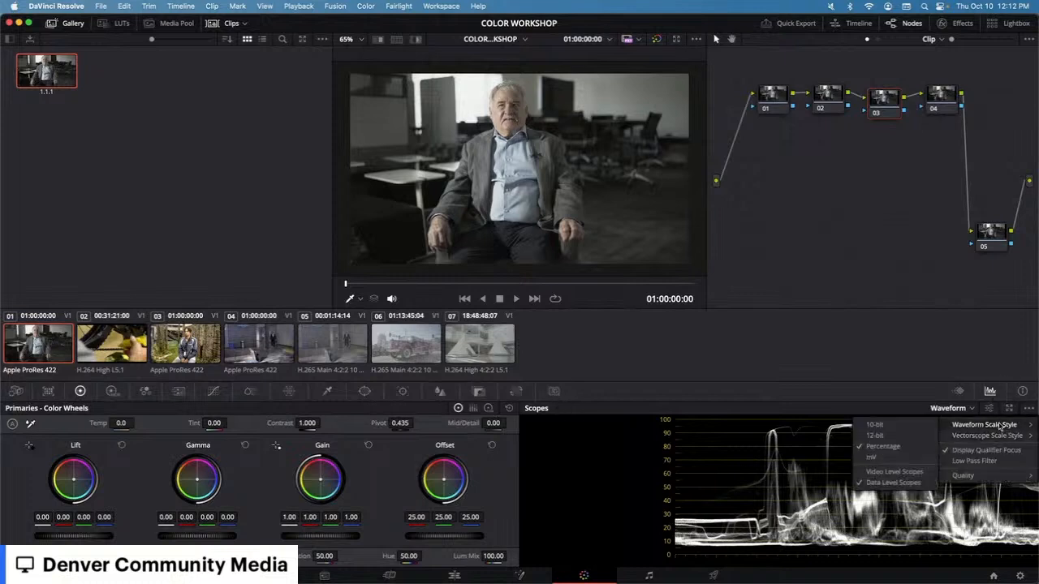
click(781, 492)
scroll(716, 501, right, 3)
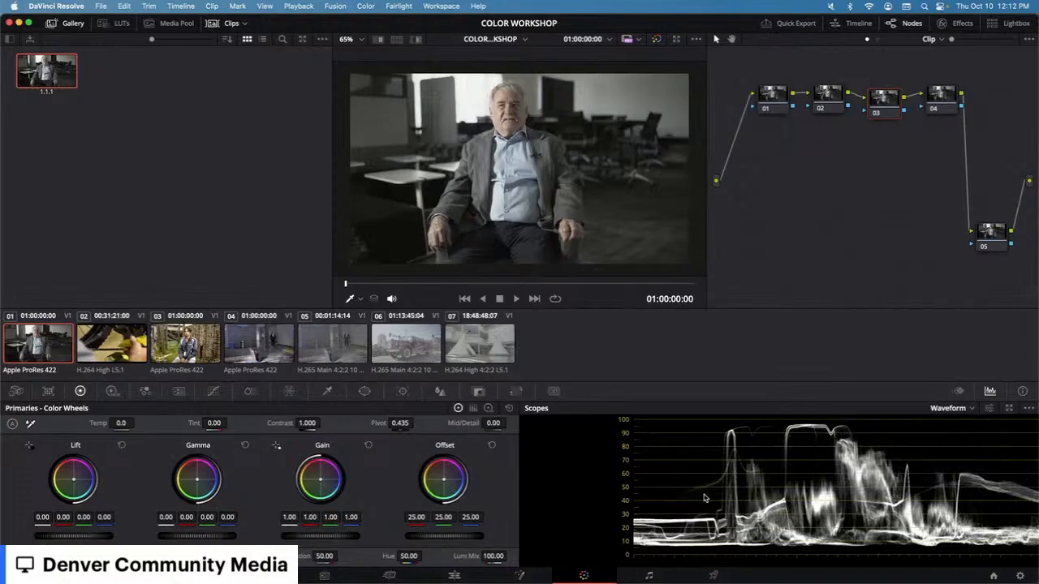
scroll(696, 500, left, 10)
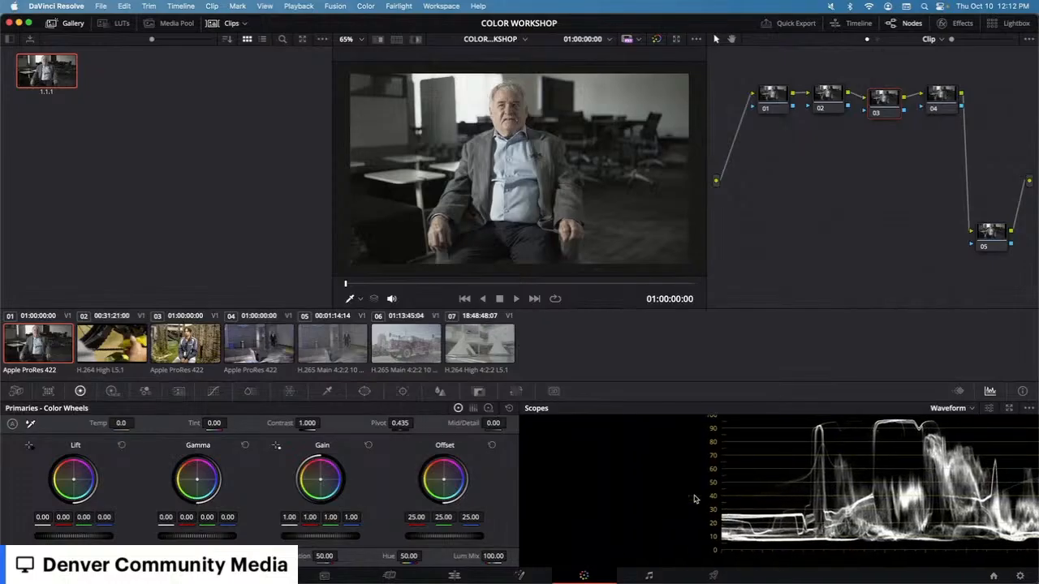
scroll(694, 499, right, 10)
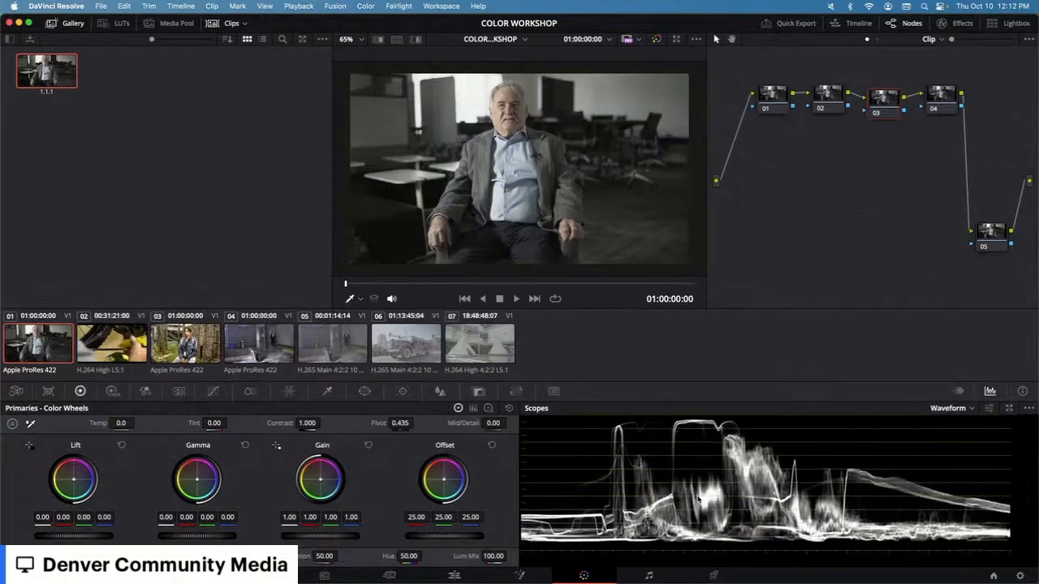
scroll(700, 500, up, 1)
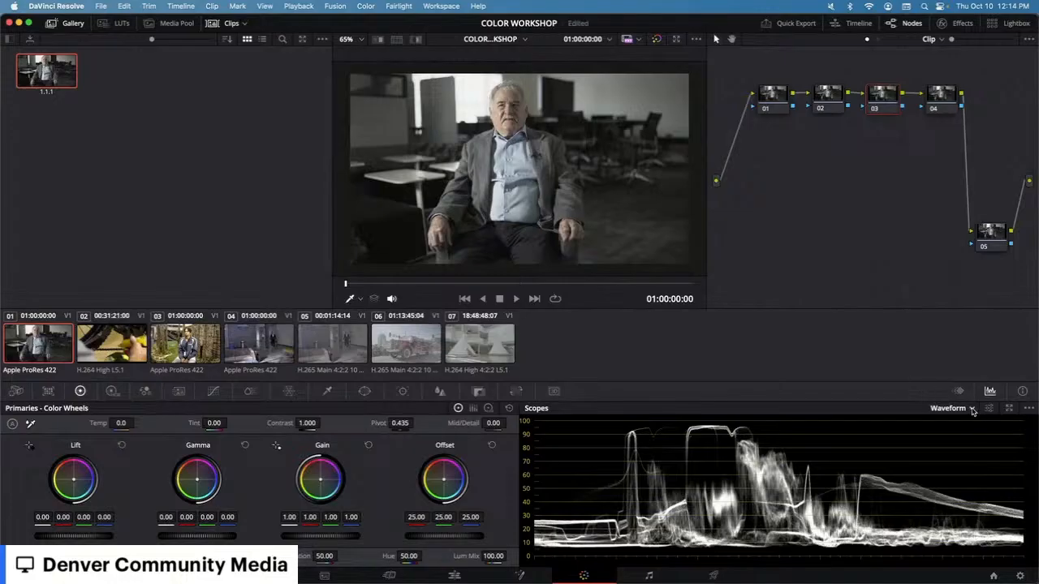
Step: Explore the waveform scope's type list and its Y, CbCr and RGB display settings, including Colorize
click(972, 409)
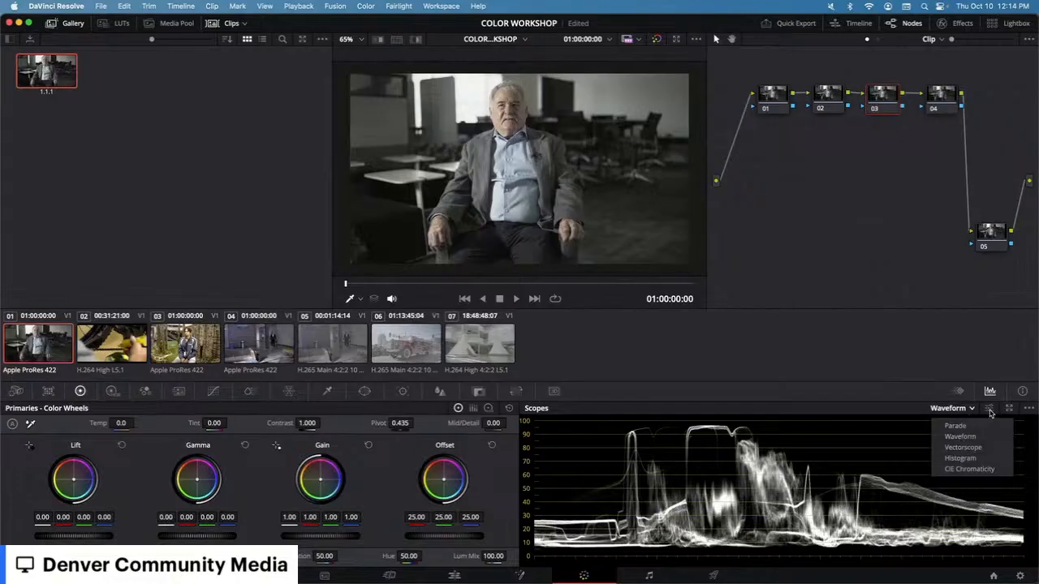
click(972, 410)
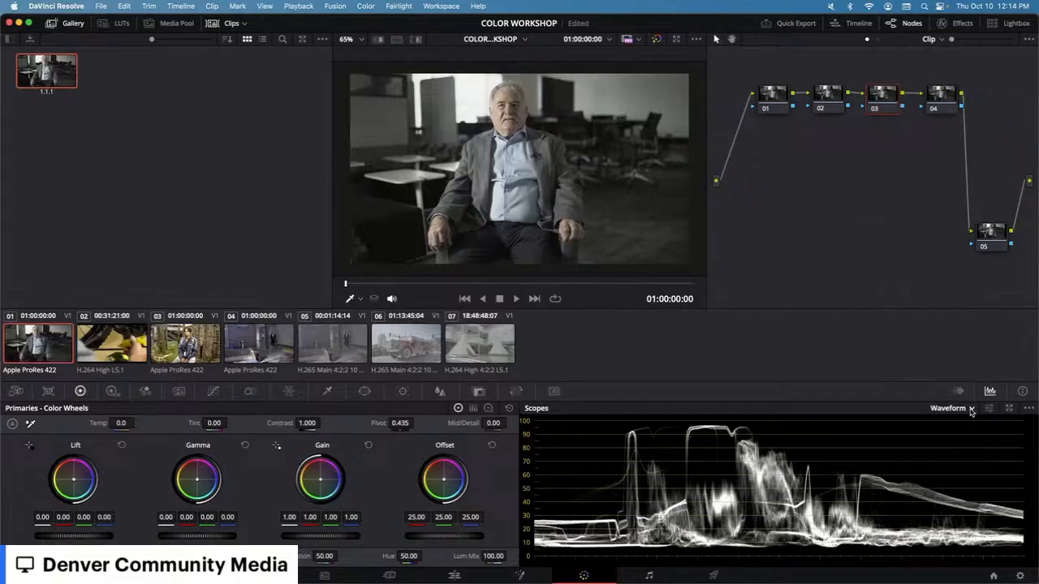
click(990, 409)
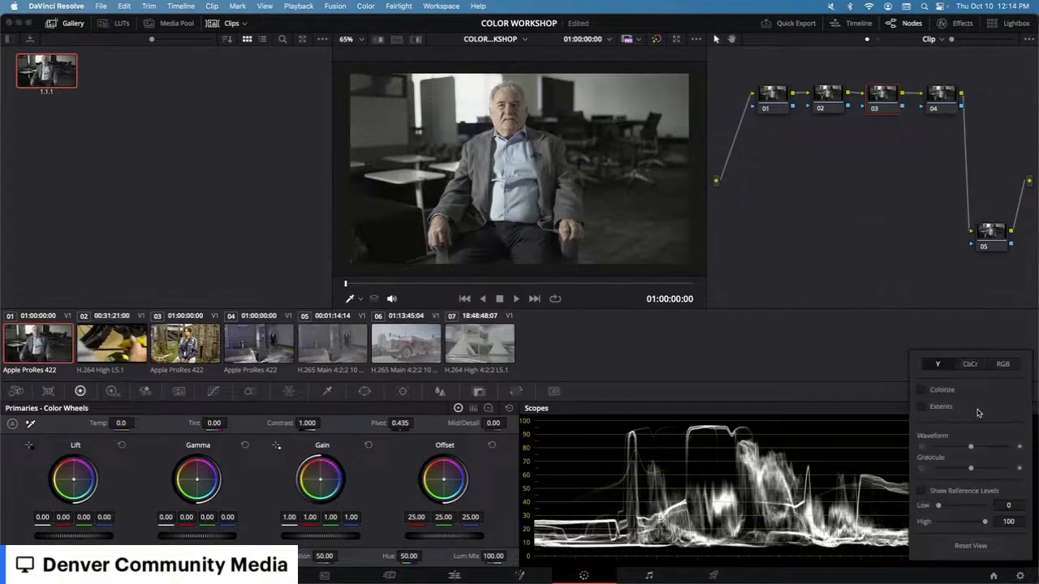
click(1002, 365)
click(921, 426)
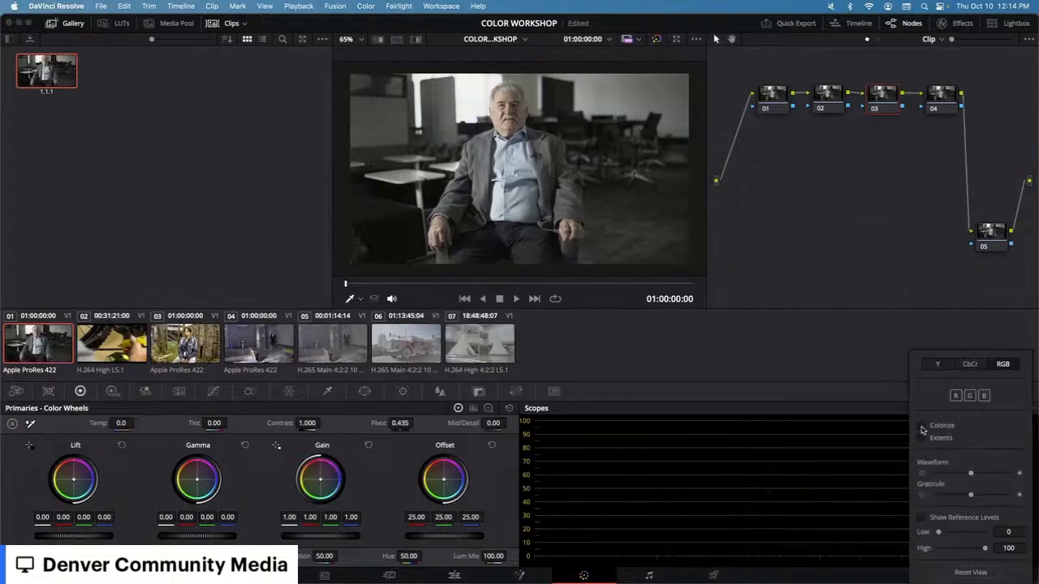
click(839, 422)
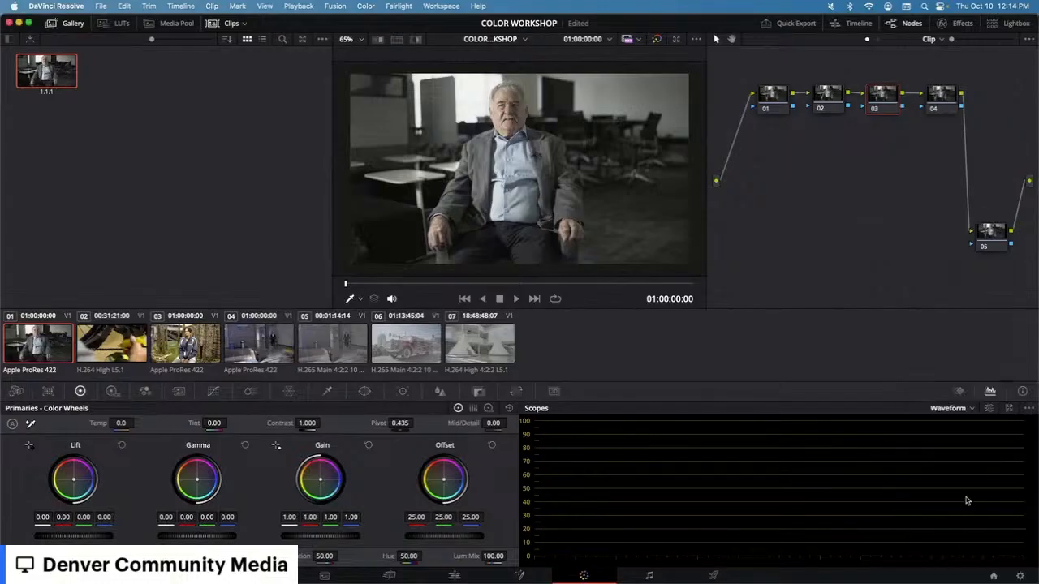
click(989, 409)
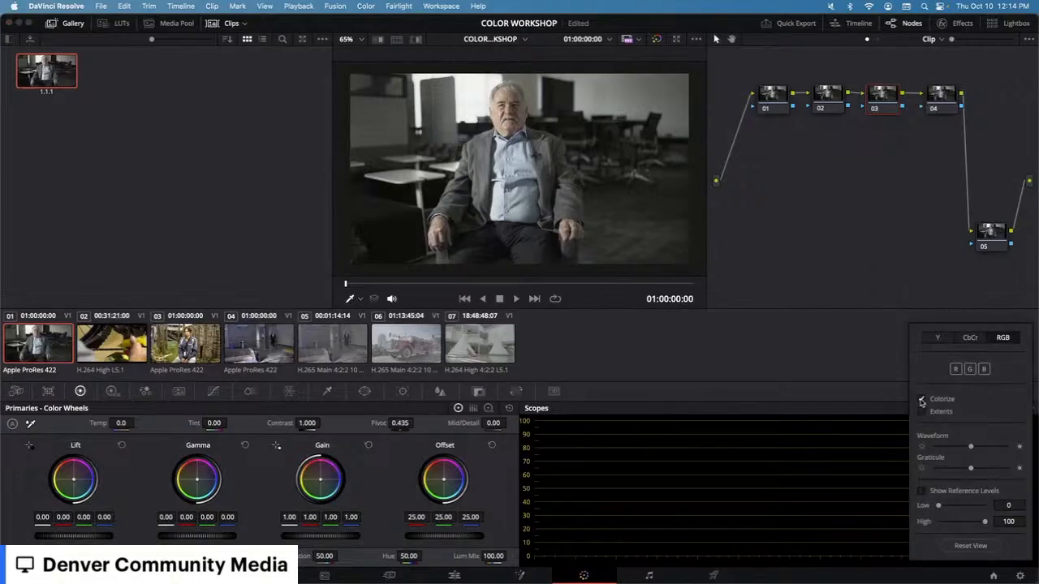
click(939, 340)
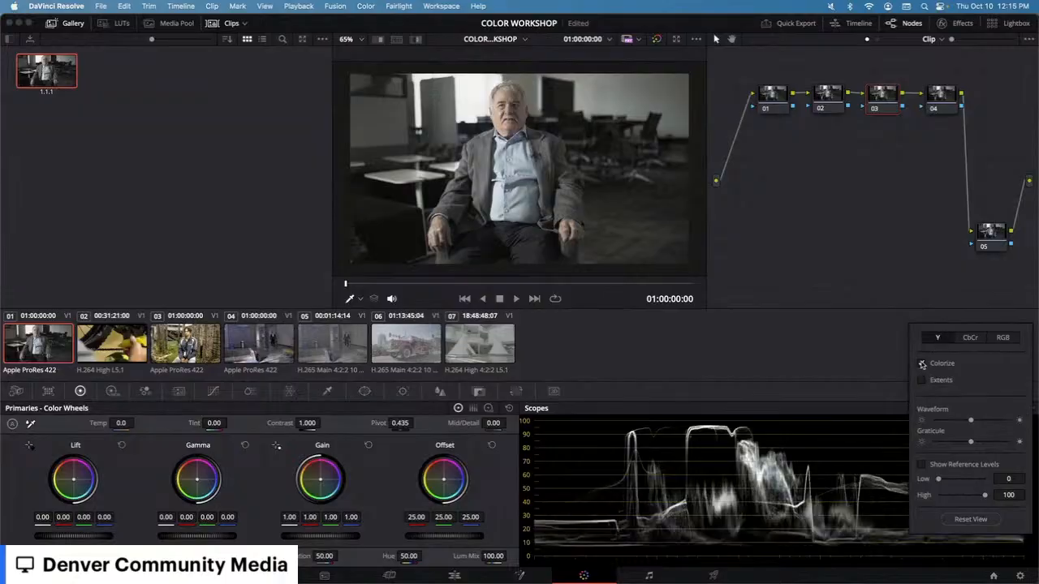
click(921, 364)
click(922, 365)
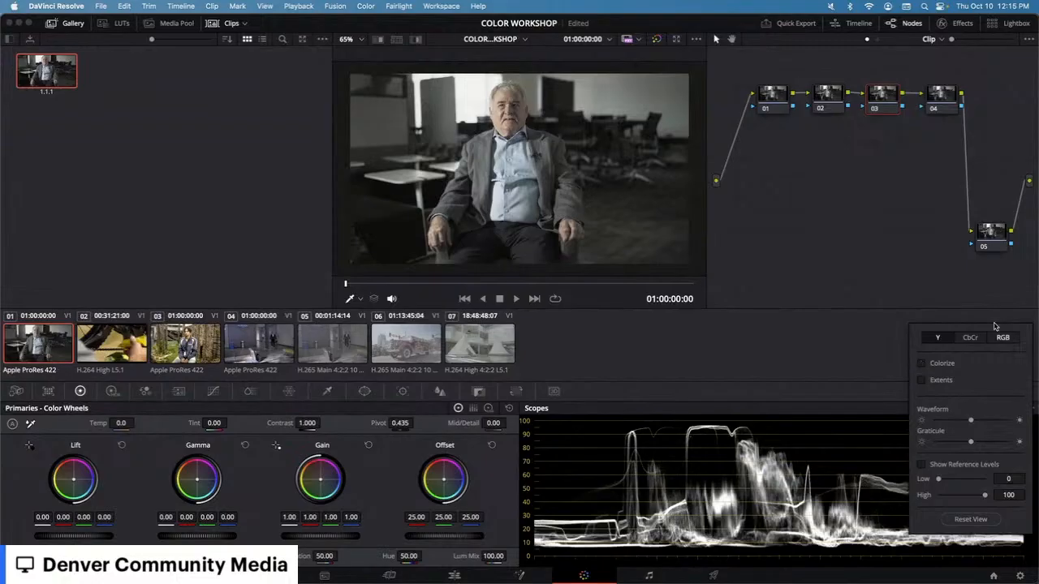
click(865, 392)
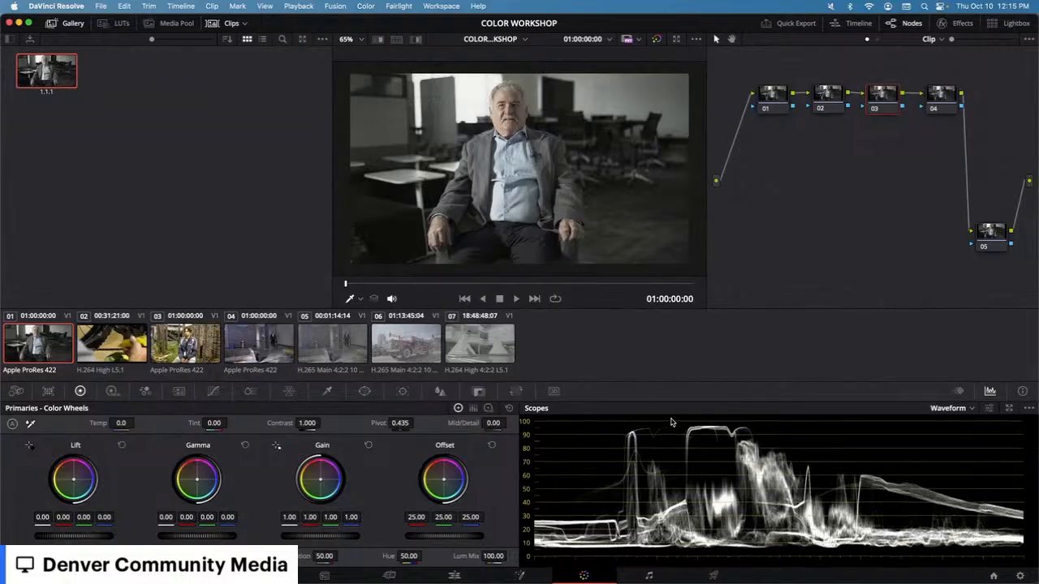
scroll(671, 422, up, 3)
scroll(640, 493, down, 4)
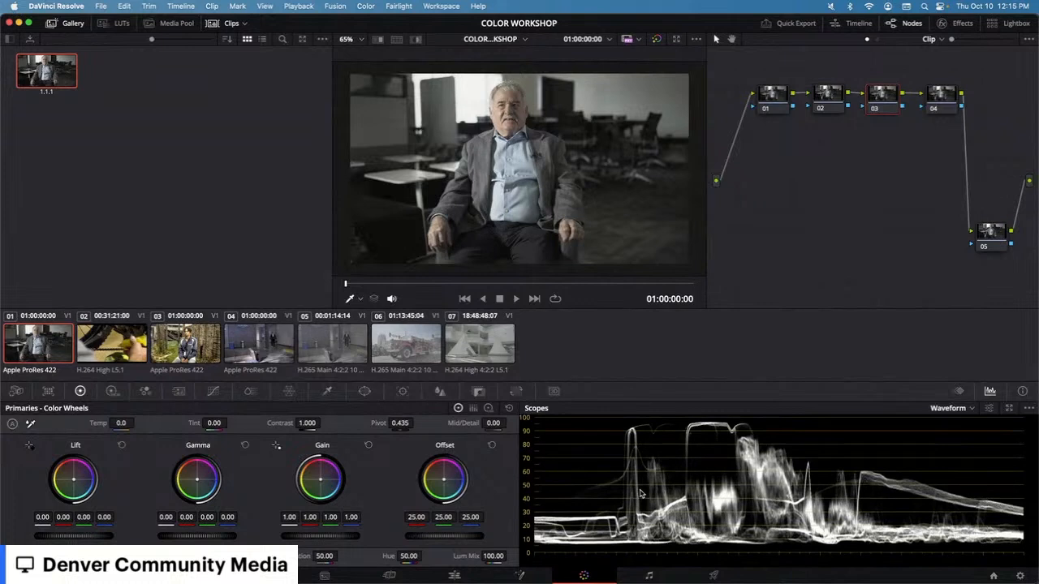
scroll(640, 493, down, 5)
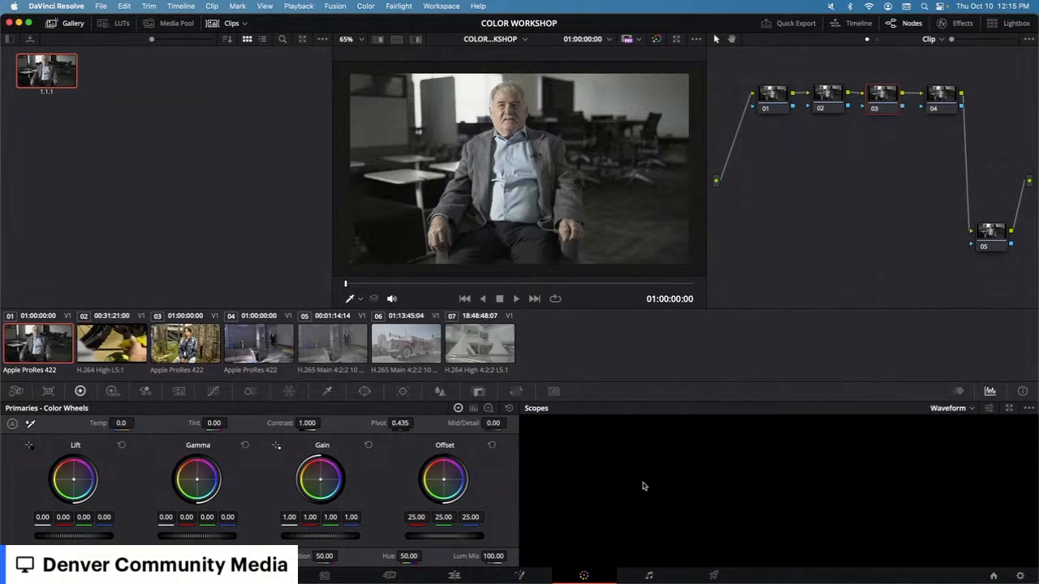
scroll(643, 486, down, 5)
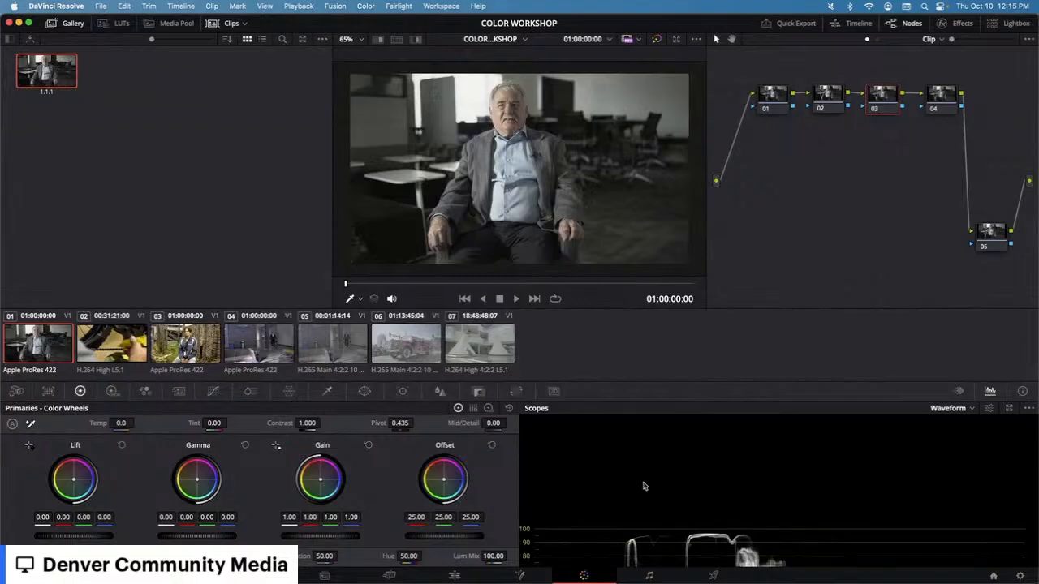
scroll(645, 486, down, 2)
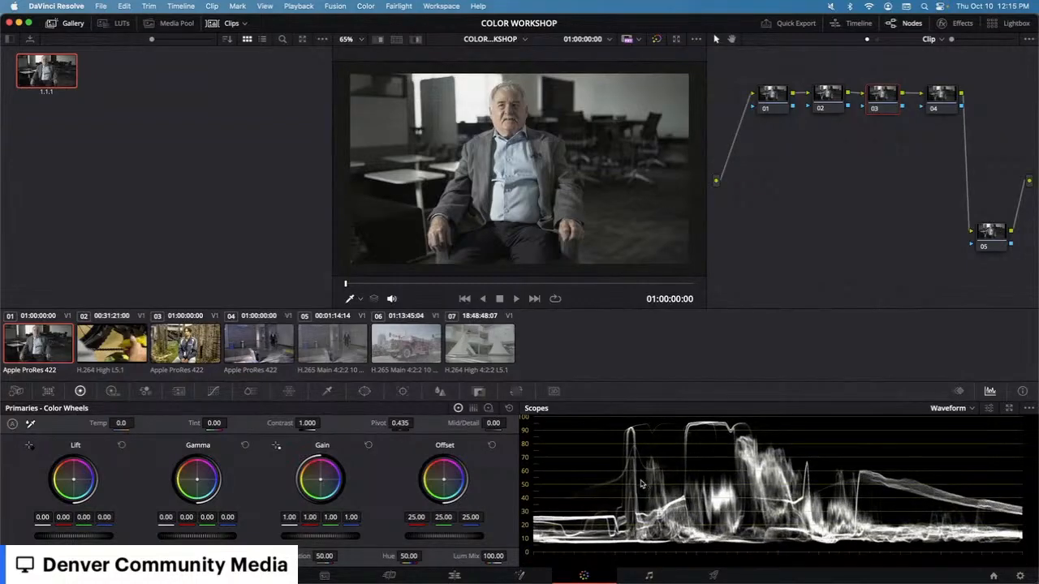
scroll(634, 474, up, 2)
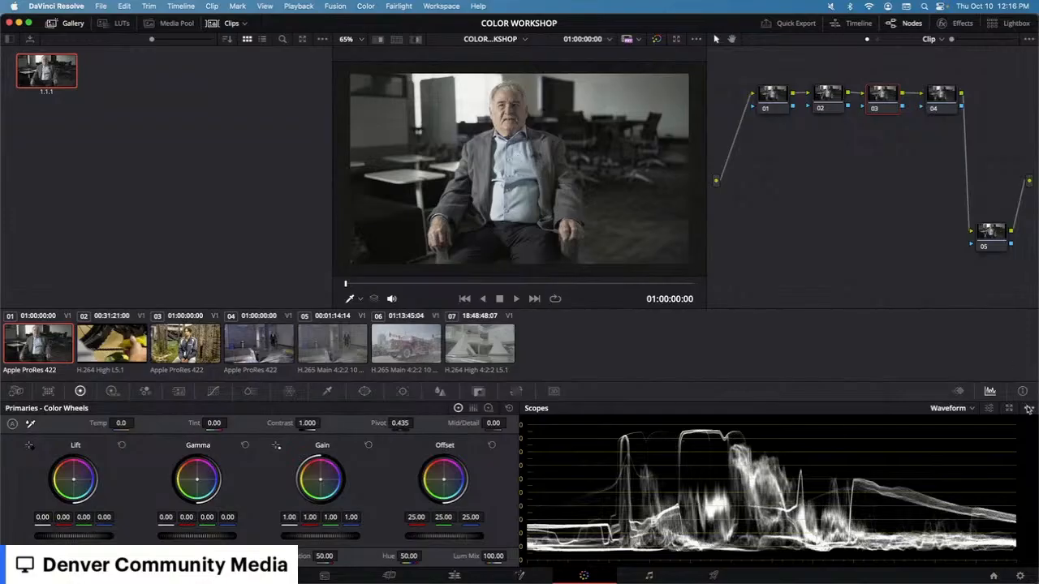
click(1028, 408)
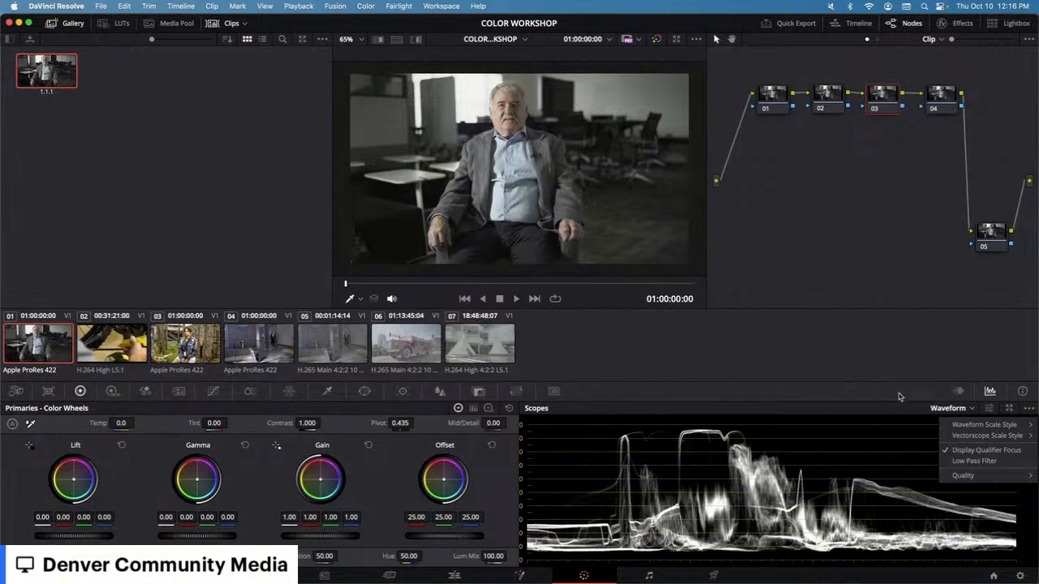
click(891, 456)
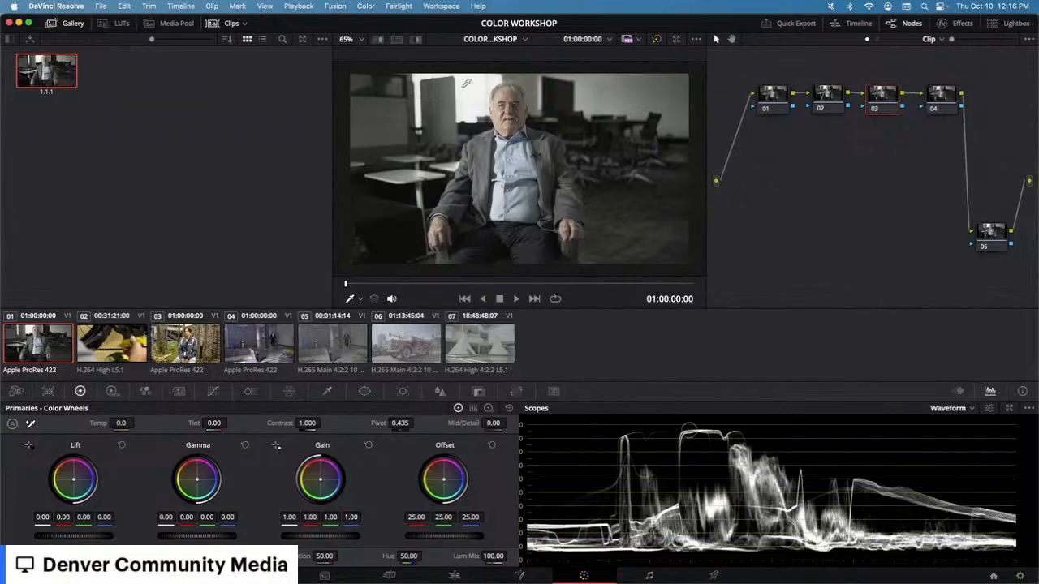
scroll(466, 83, up, 1)
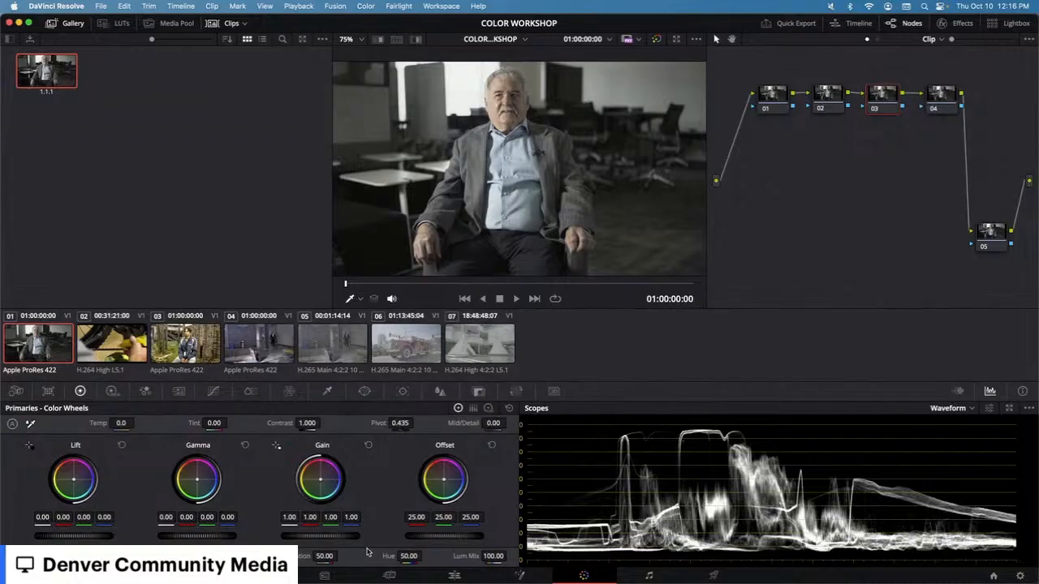
Step: Raise the Gain master wheel to about 1.06, then reset it to 1.00
mouse_move(321, 536)
mouse_down()
mouse_move(347, 536)
mouse_move(323, 539)
mouse_up()
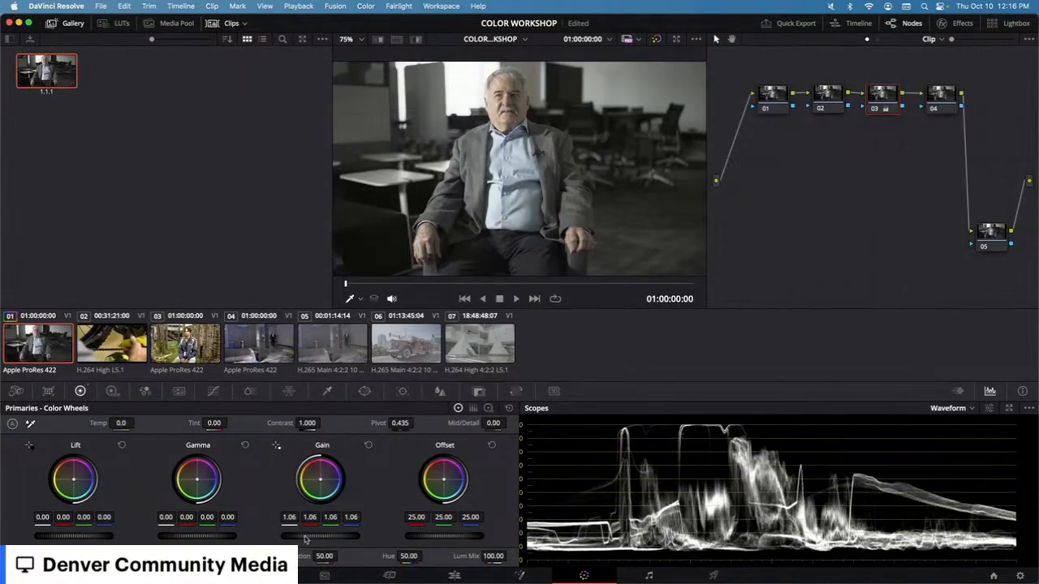
drag(305, 537, 310, 538)
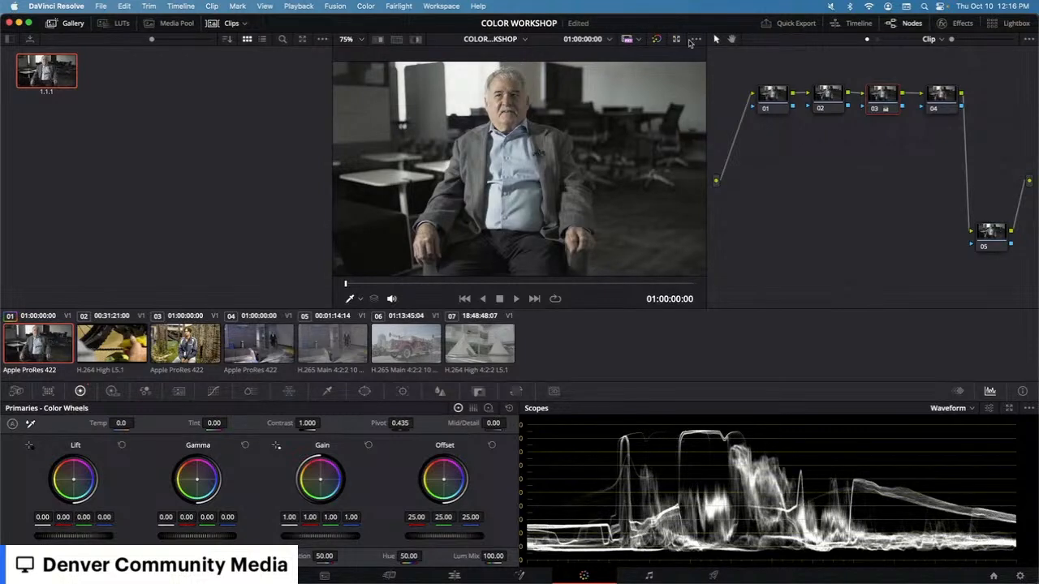
right_click(891, 102)
key(Escape)
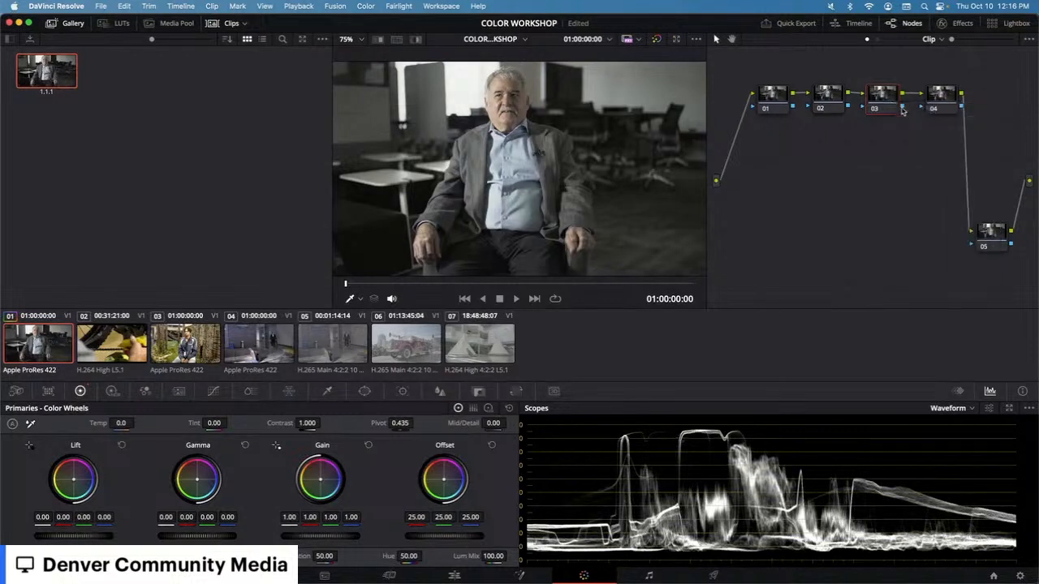
Step: Switch the scope display from Waveform to Parade
click(973, 409)
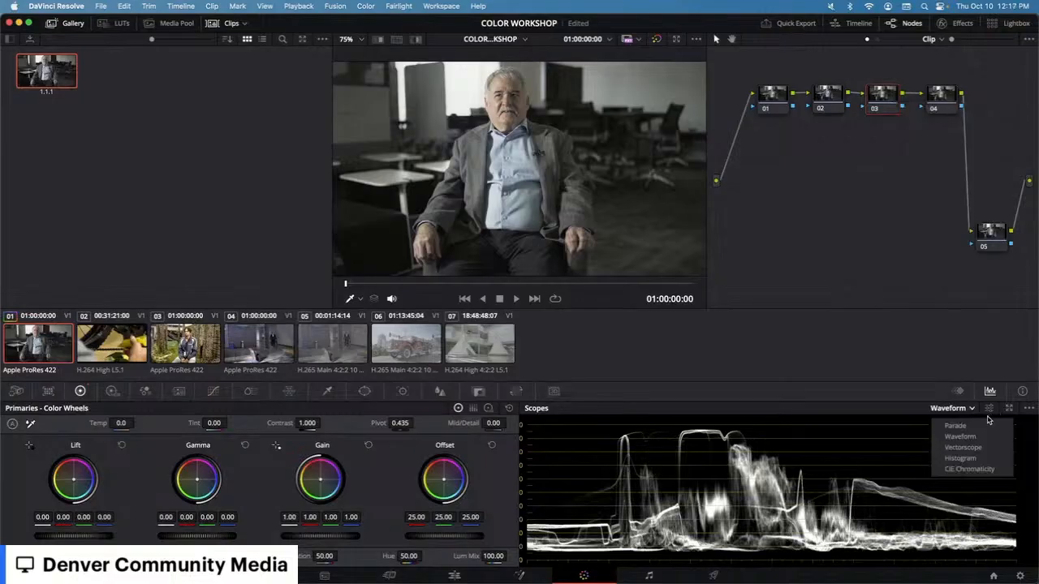
click(967, 437)
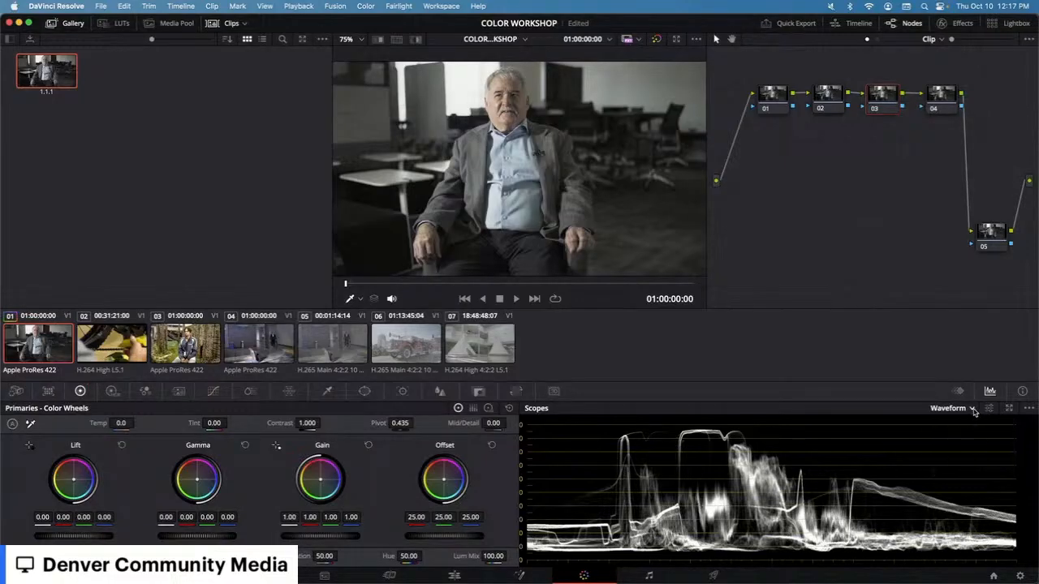
click(972, 409)
click(964, 425)
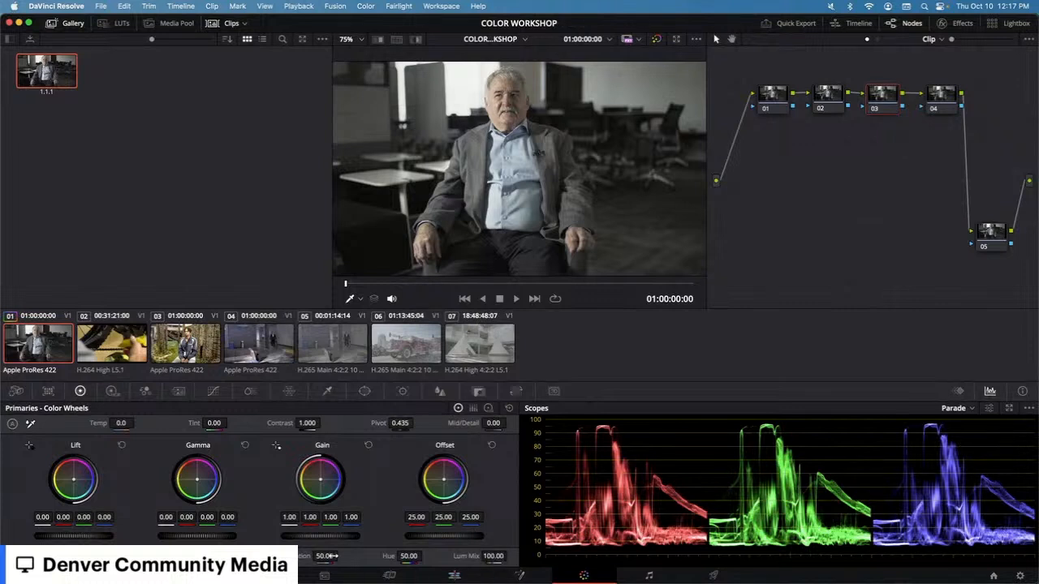
mouse_move(326, 556)
mouse_down()
mouse_move(406, 556)
mouse_move(331, 556)
mouse_up()
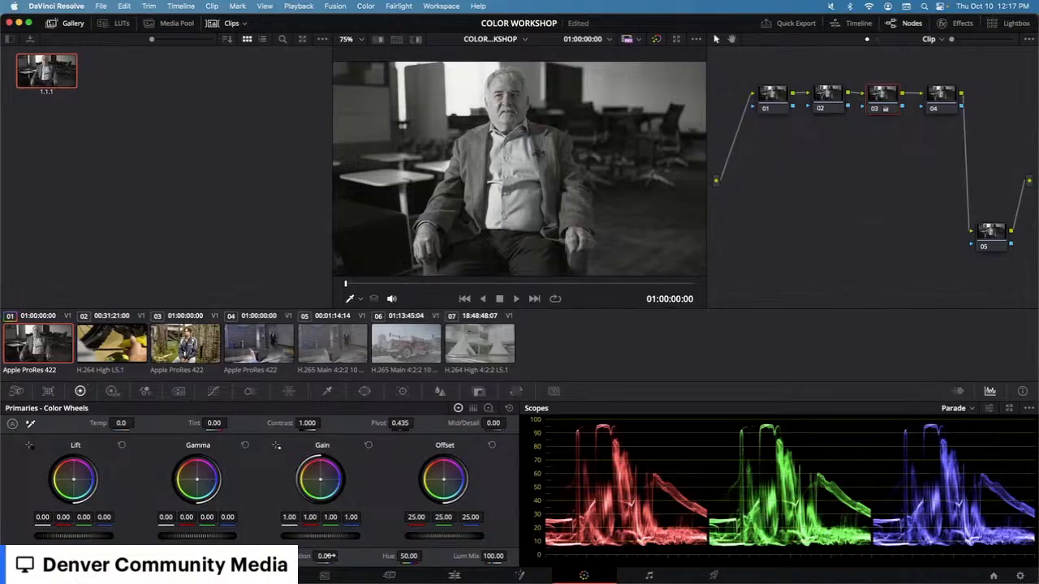
double_click(327, 556)
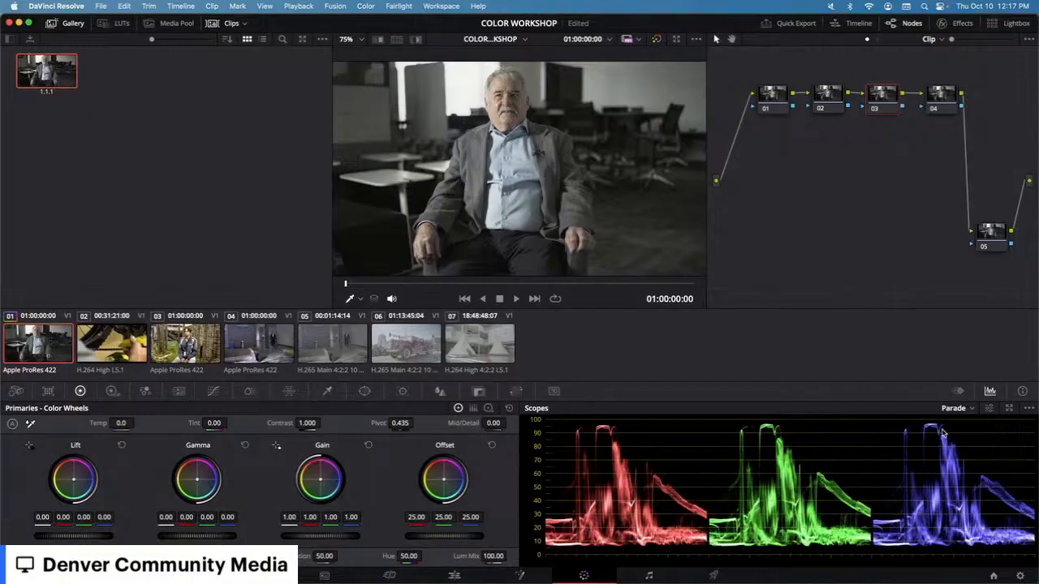
Step: Push the Offset wheel toward blue and then toward warm tones, resetting Offset after each try
mouse_move(444, 480)
mouse_down()
mouse_move(454, 486)
mouse_move(442, 485)
mouse_up()
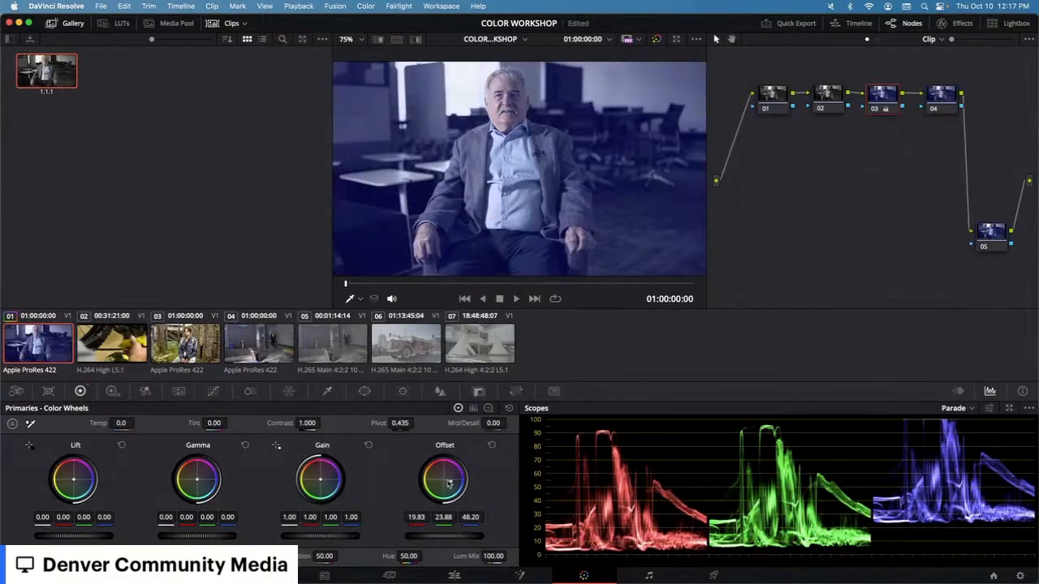
click(492, 445)
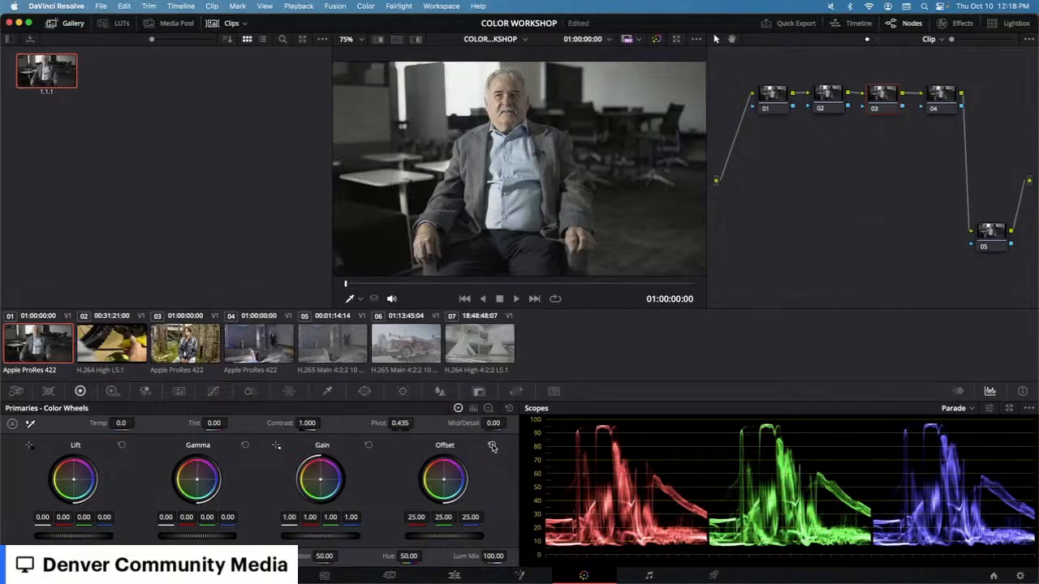
drag(447, 480, 442, 481)
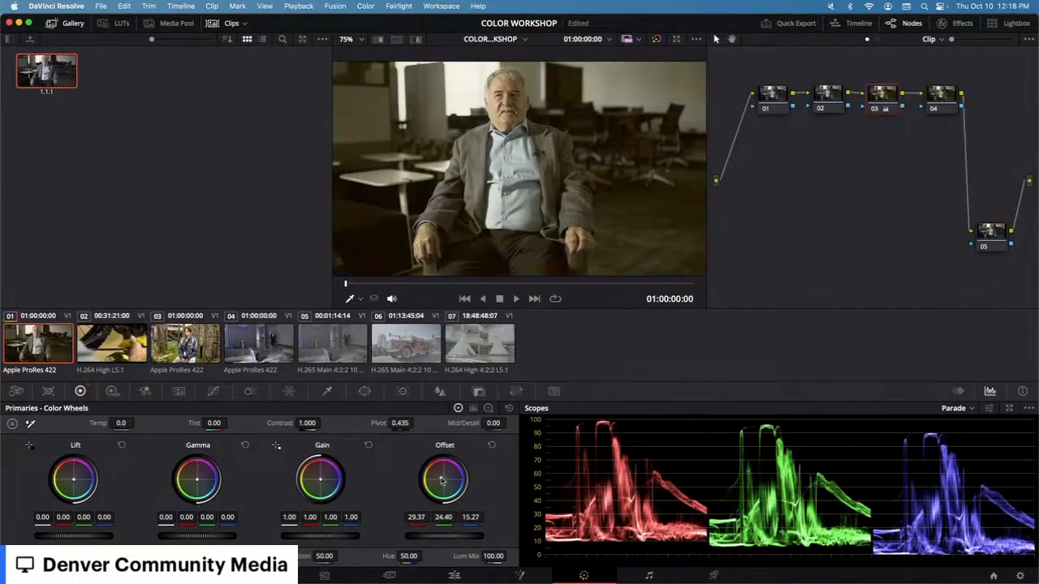
click(491, 445)
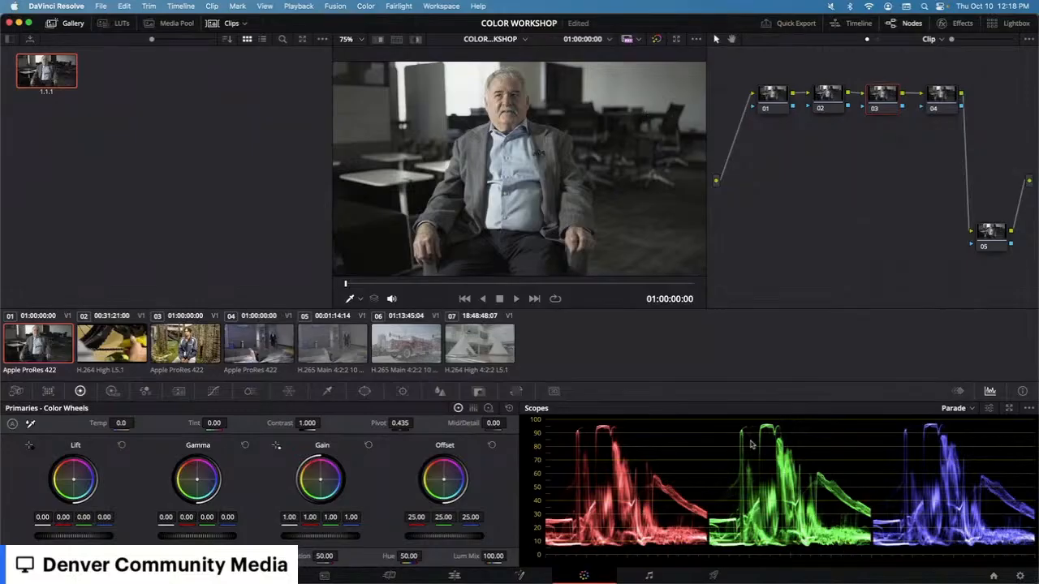
Step: Lower the Lift master wheel to -0.03
drag(100, 539, 90, 540)
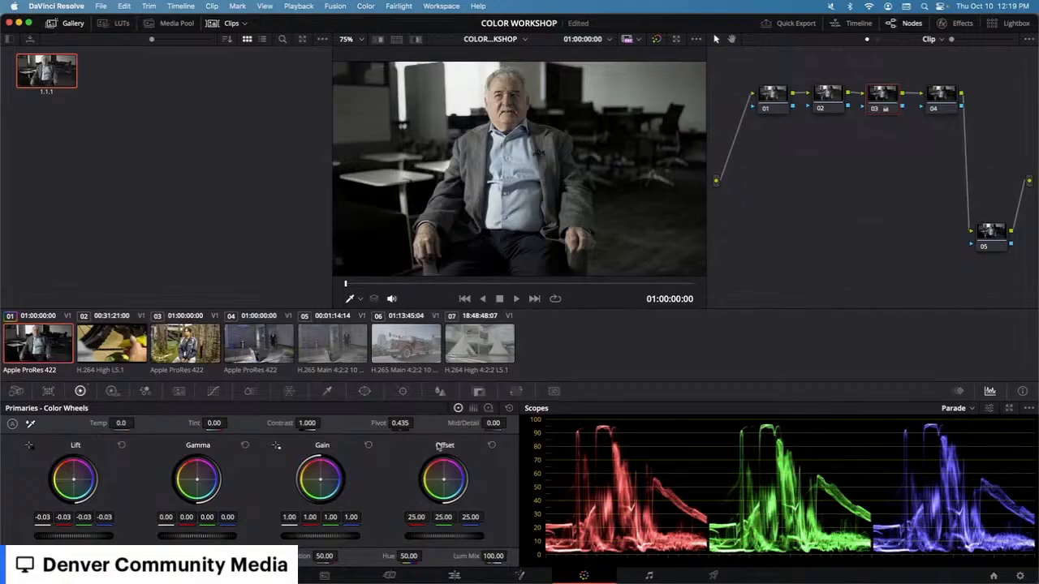
Step: Switch the primaries to Log Wheels and change the scope to Histogram
click(488, 408)
click(459, 410)
click(488, 408)
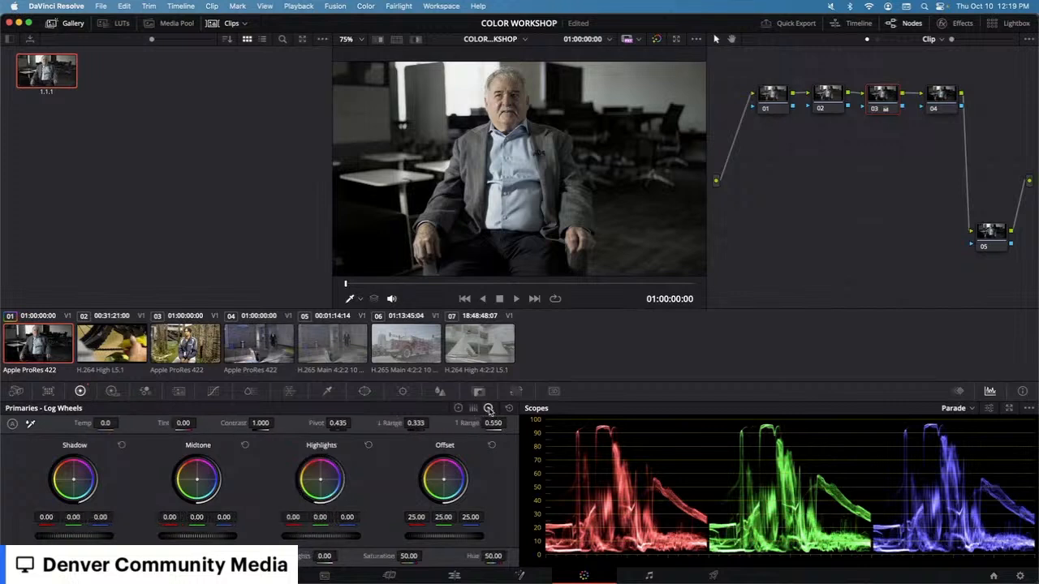
click(972, 409)
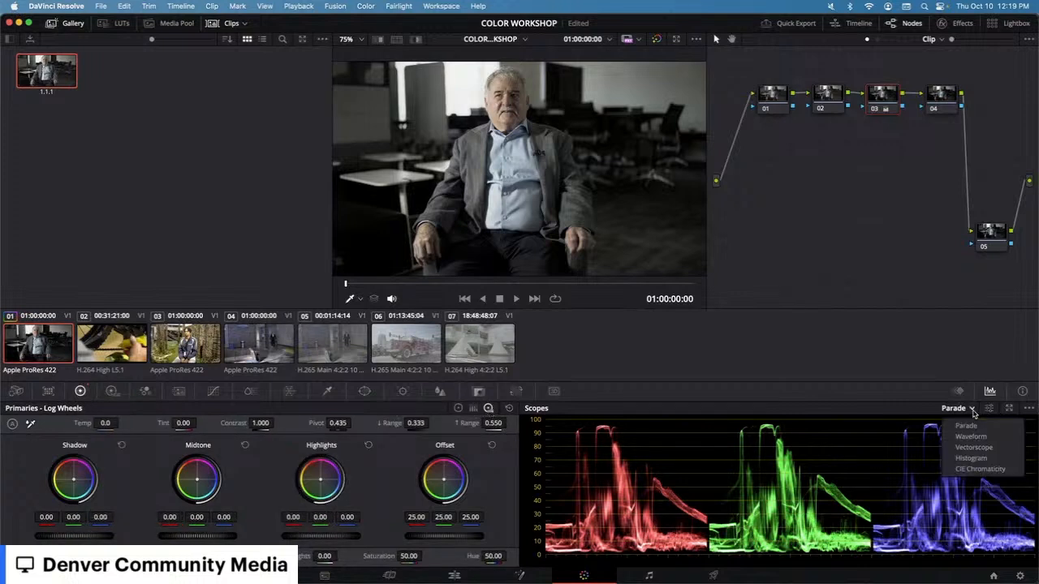
click(982, 457)
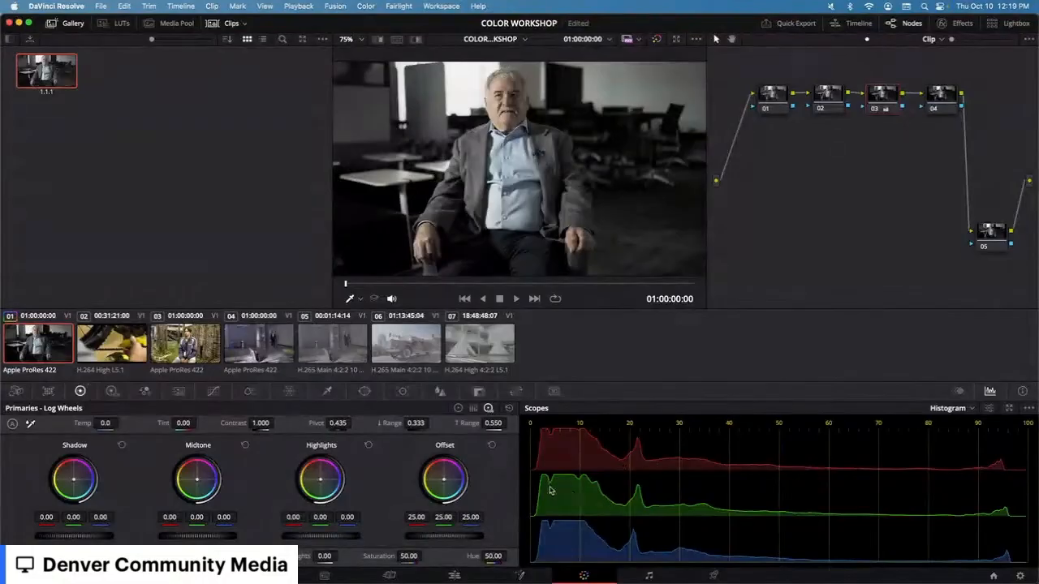
drag(1005, 472, 1010, 470)
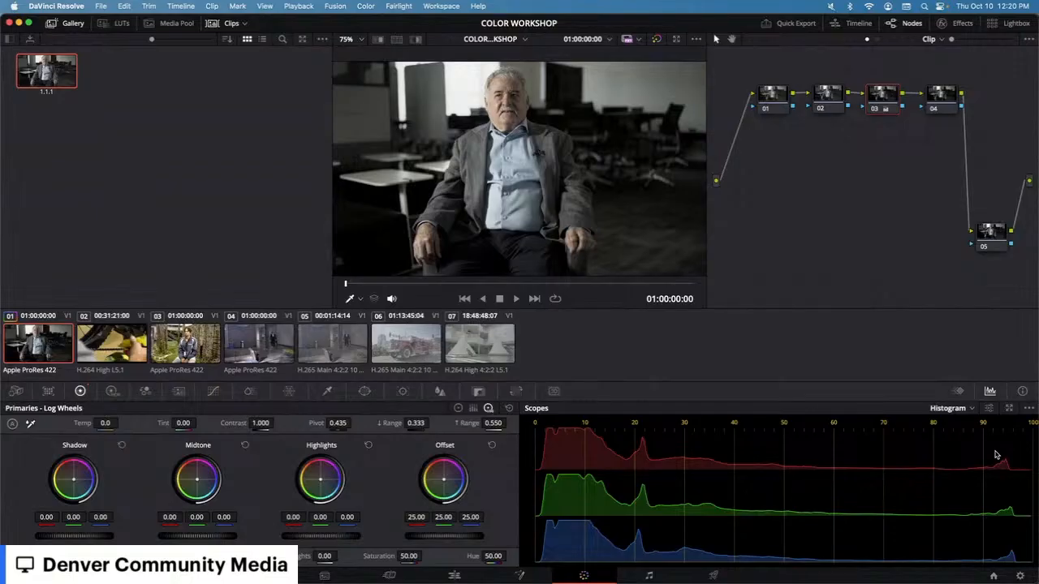
Step: Change the scope to Vectorscope and return the primaries to Color Wheels
click(970, 409)
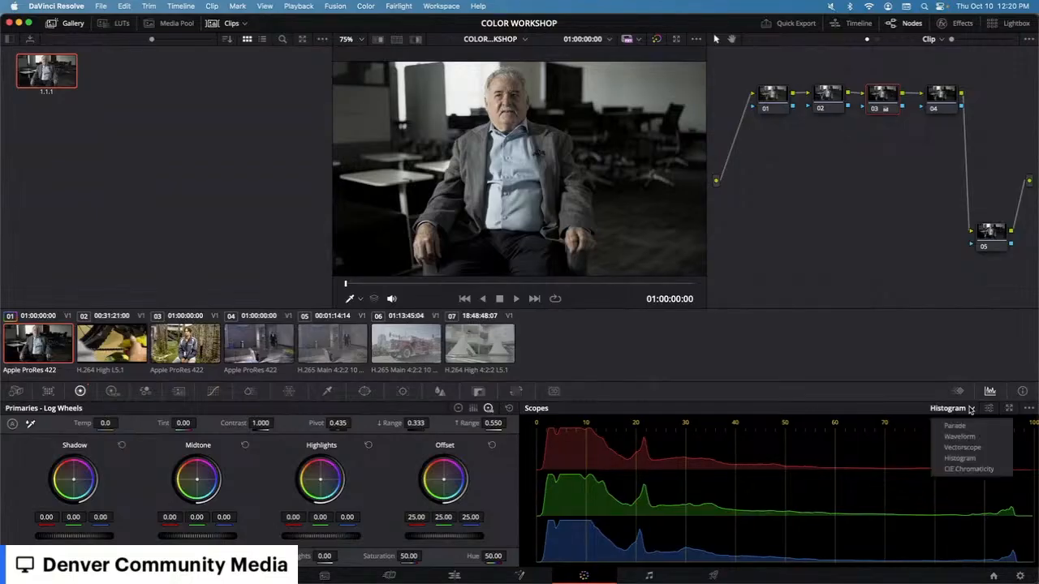
click(962, 448)
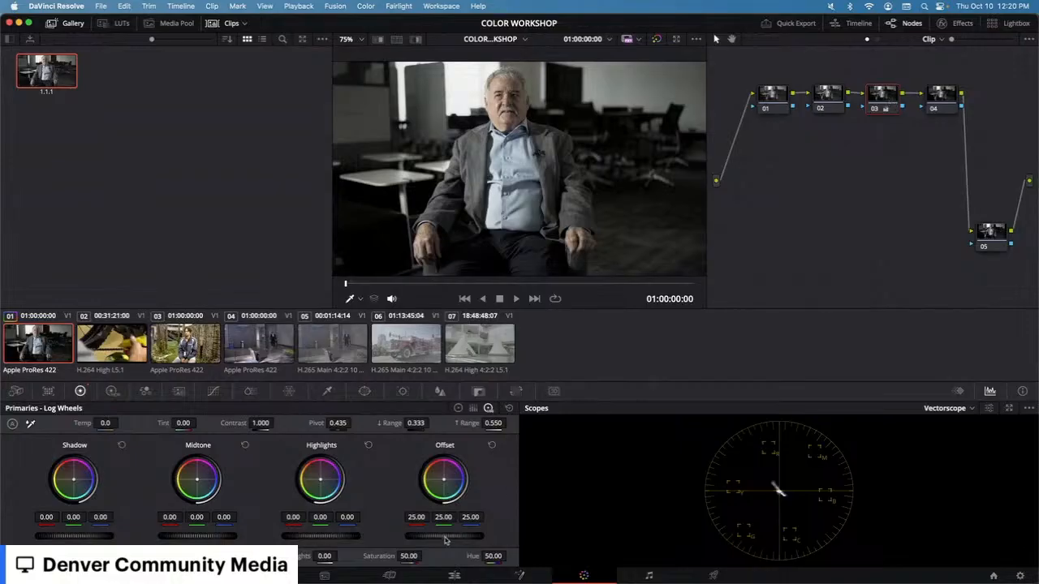
click(459, 408)
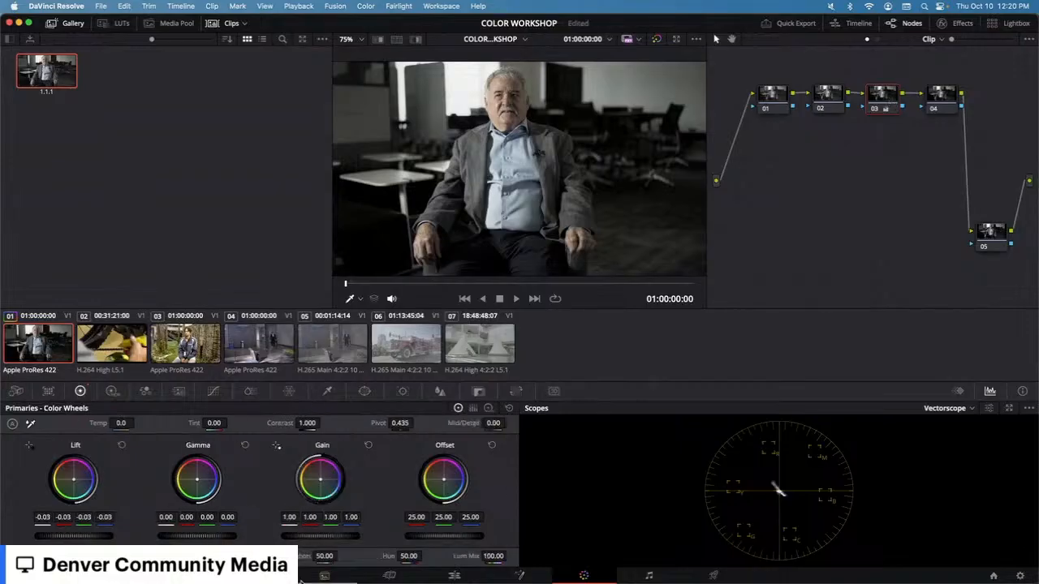
Step: Try saturation, Offset and Gain wheel adjustments, resetting each one afterwards
drag(337, 559, 363, 557)
drag(444, 481, 444, 481)
click(492, 445)
drag(326, 480, 323, 481)
click(367, 445)
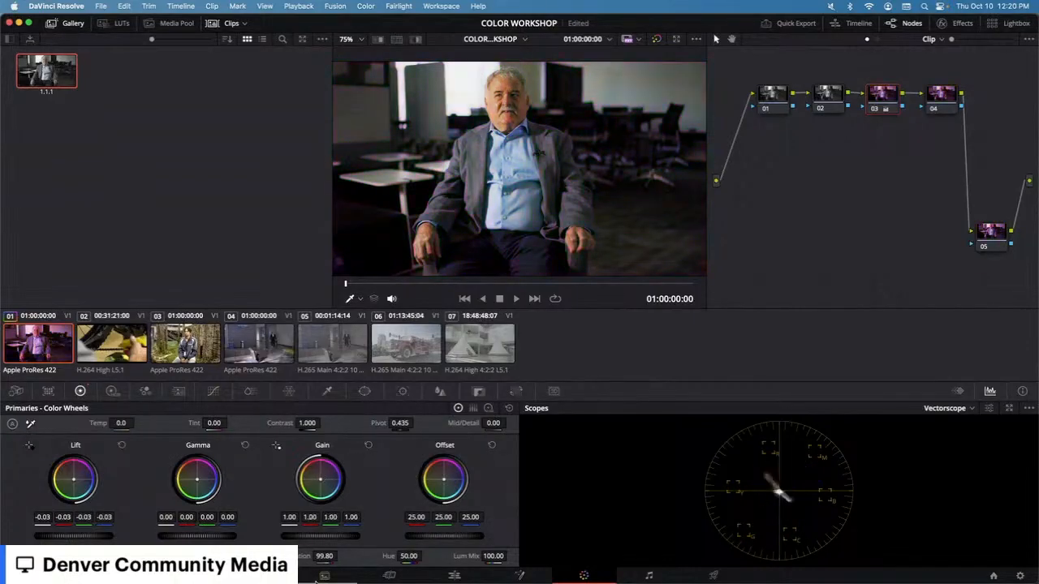
double_click(299, 558)
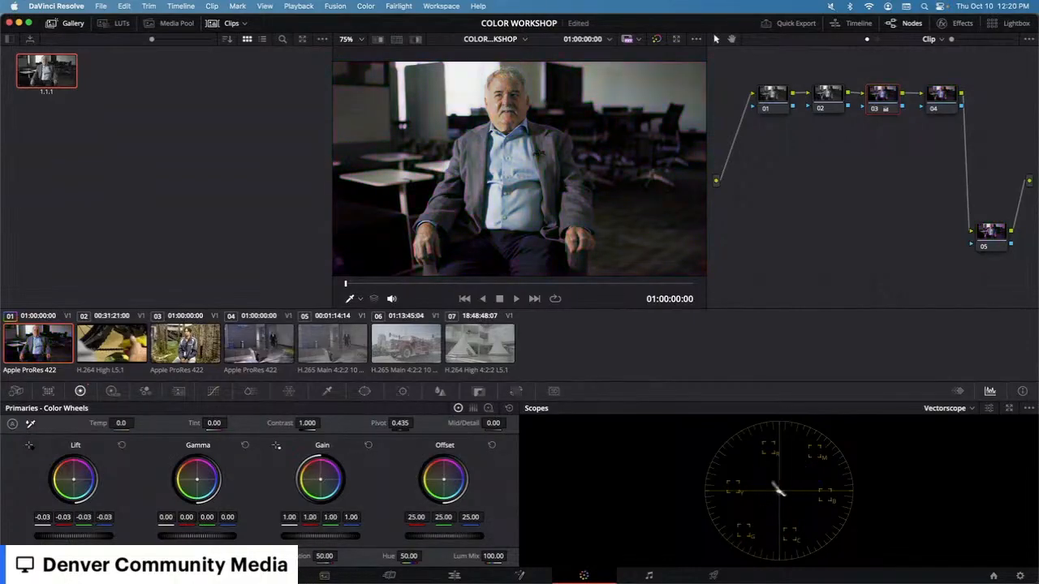
Step: Open the vectorscope settings and turn on the skin tone indicator
click(989, 409)
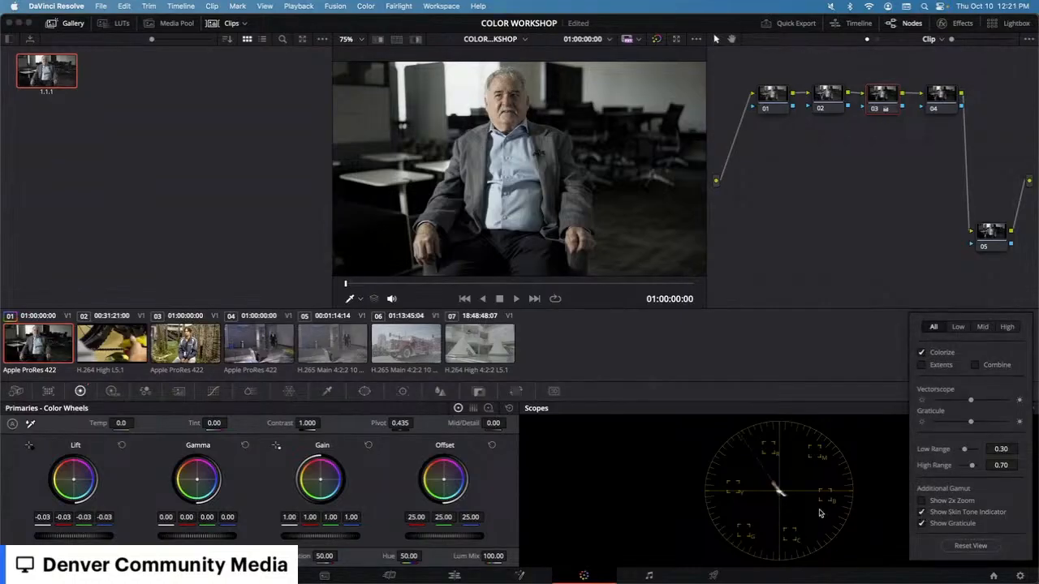
click(818, 511)
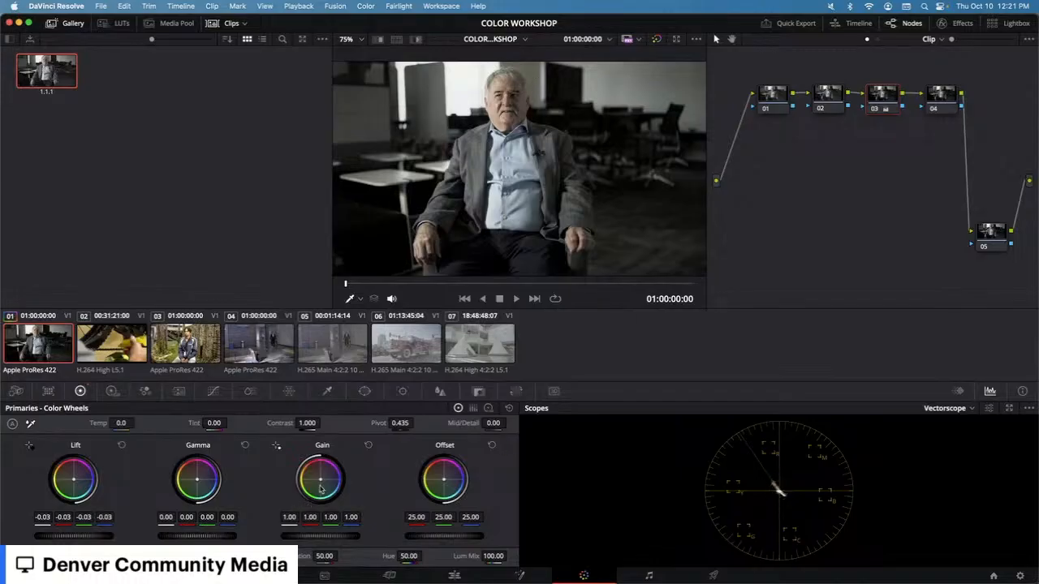
Step: Push the Gain color wheel toward magenta while watching the vectorscope
drag(320, 479, 322, 481)
drag(321, 479, 319, 477)
drag(323, 479, 321, 481)
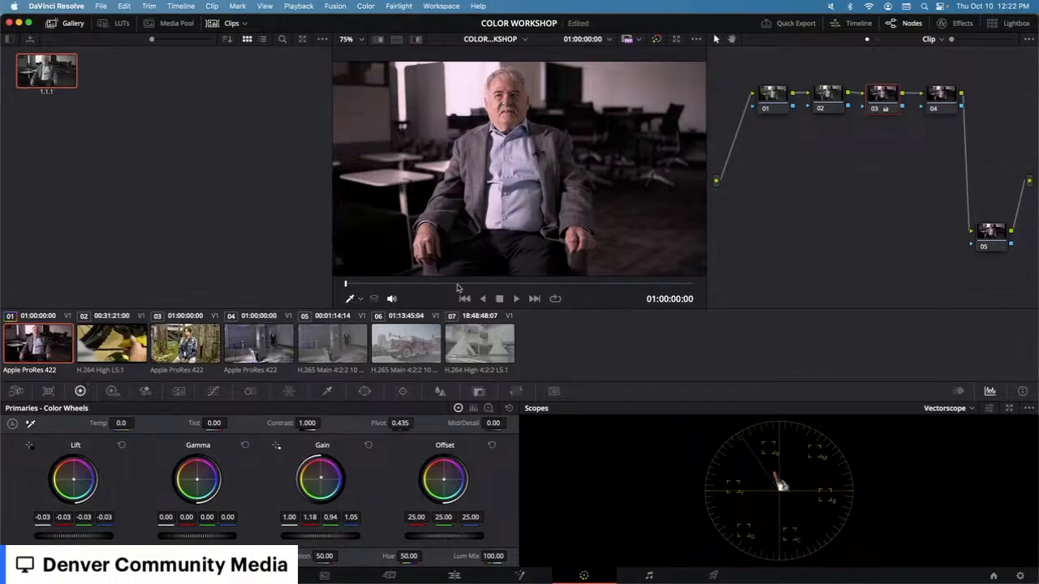
drag(321, 482, 332, 478)
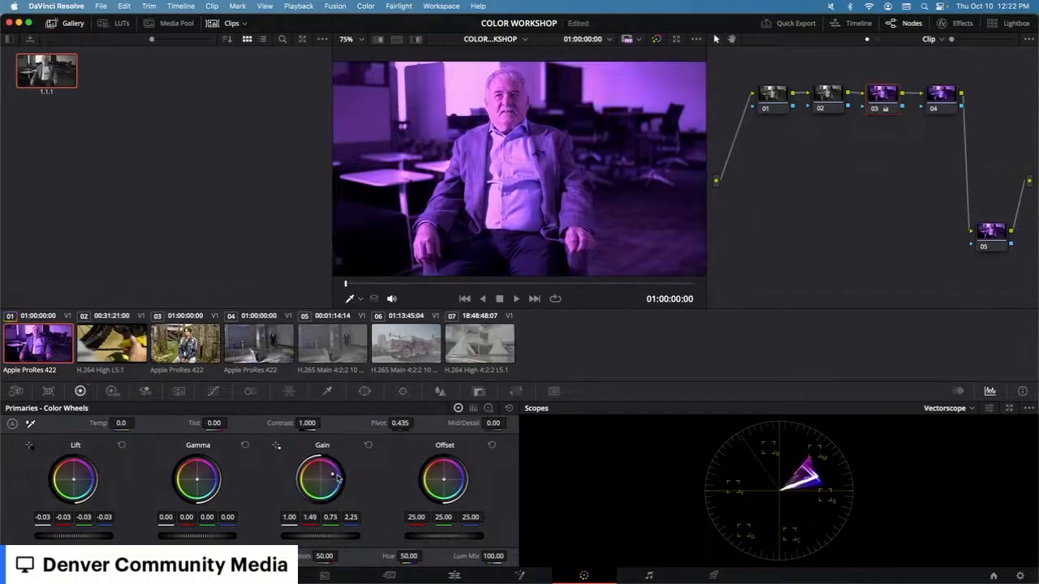
double_click(338, 478)
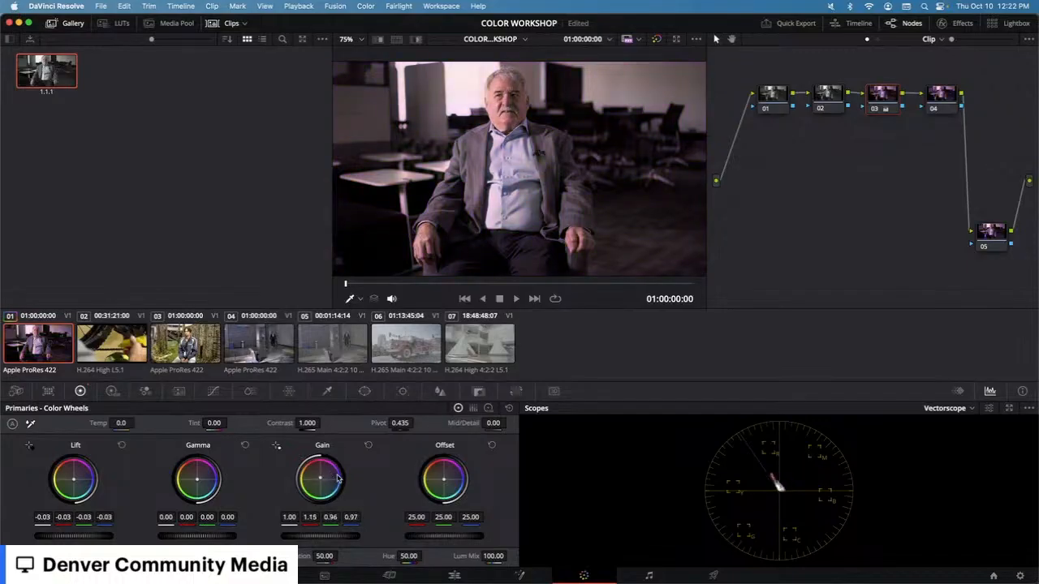
Step: Undo the Gain wheel color changes three times
key(super+z)
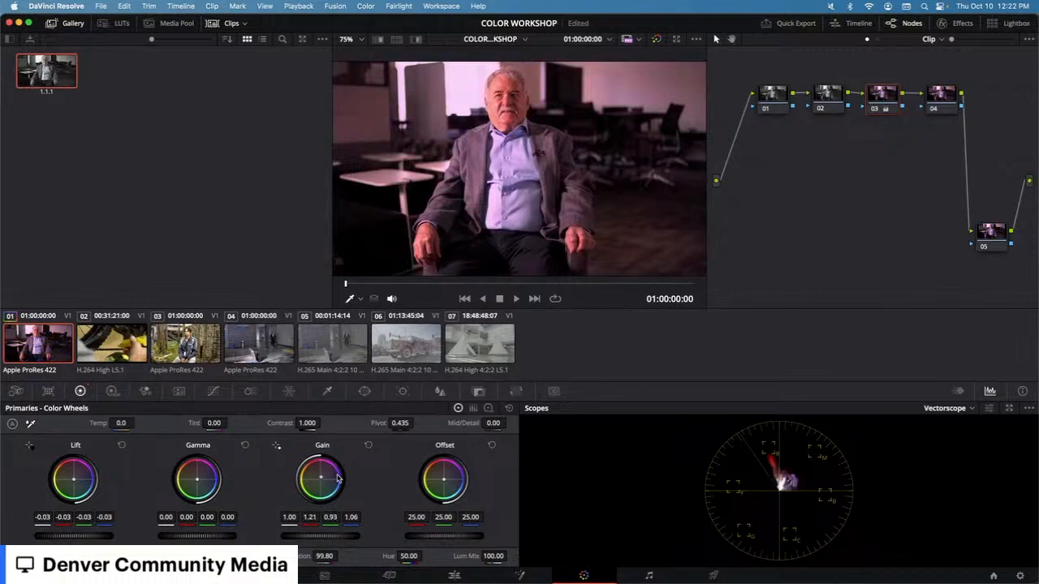
key(super+z)
key(super+z)
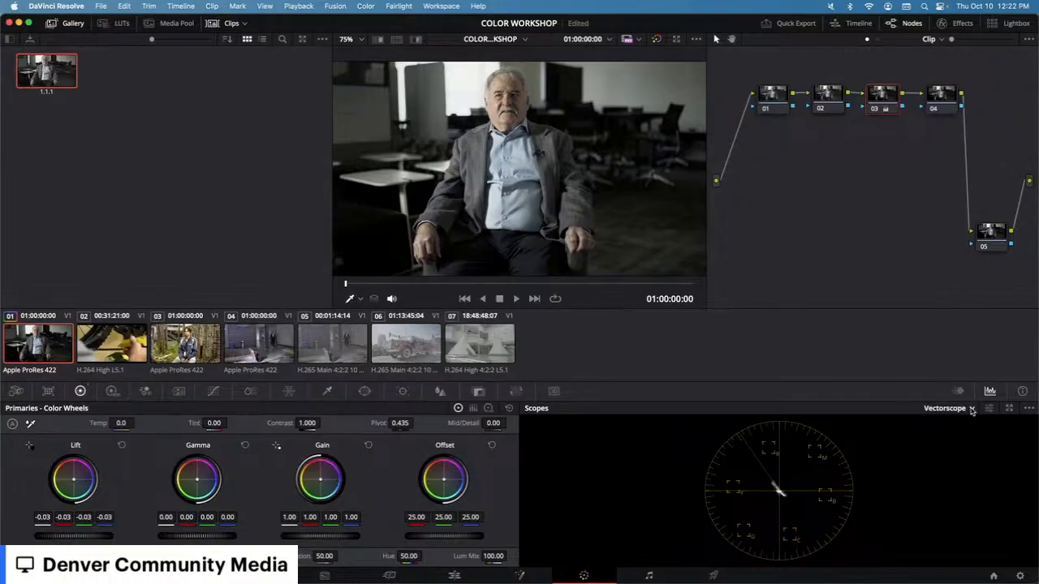
Step: Switch the scope display back to Parade
click(971, 409)
click(962, 427)
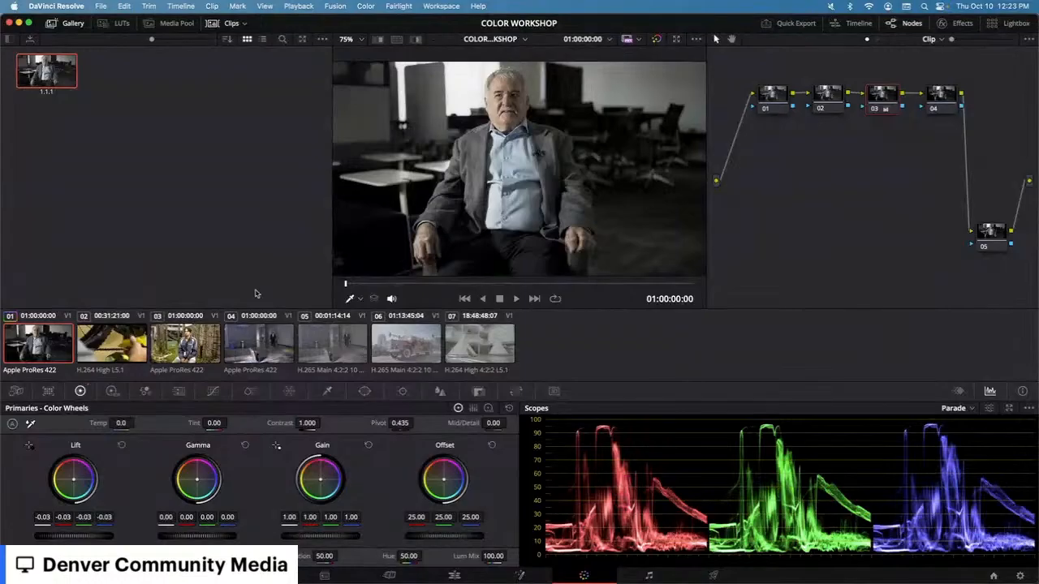
Step: Examine the gallery still's context menu and the gallery's background context menu
right_click(44, 69)
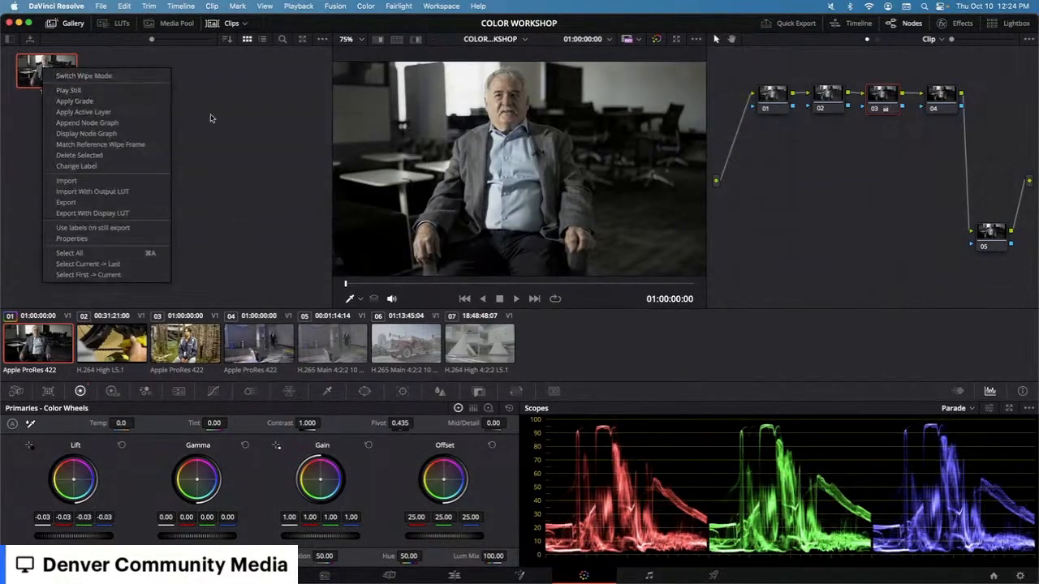
click(165, 157)
right_click(183, 160)
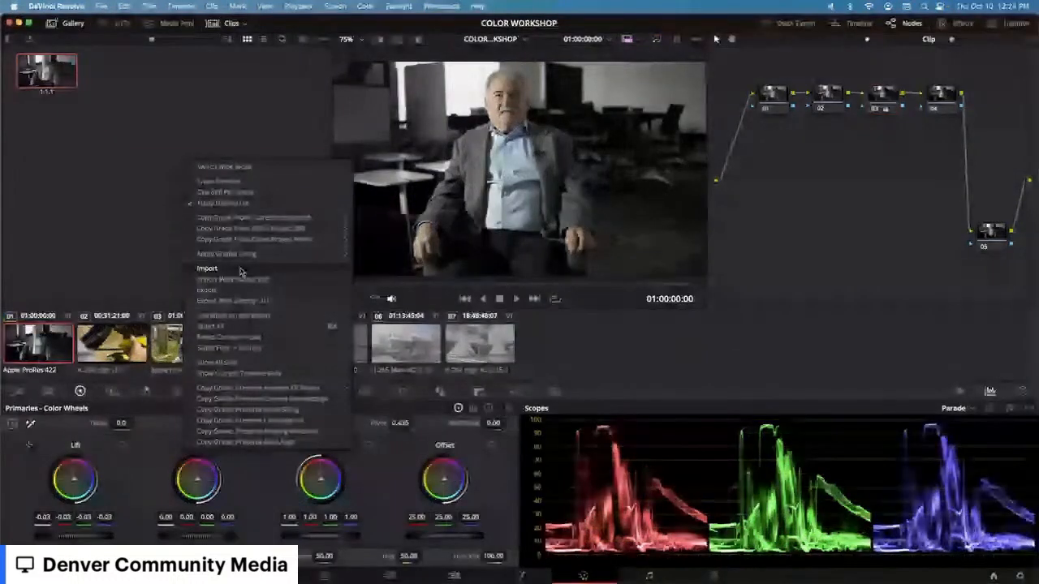
click(776, 85)
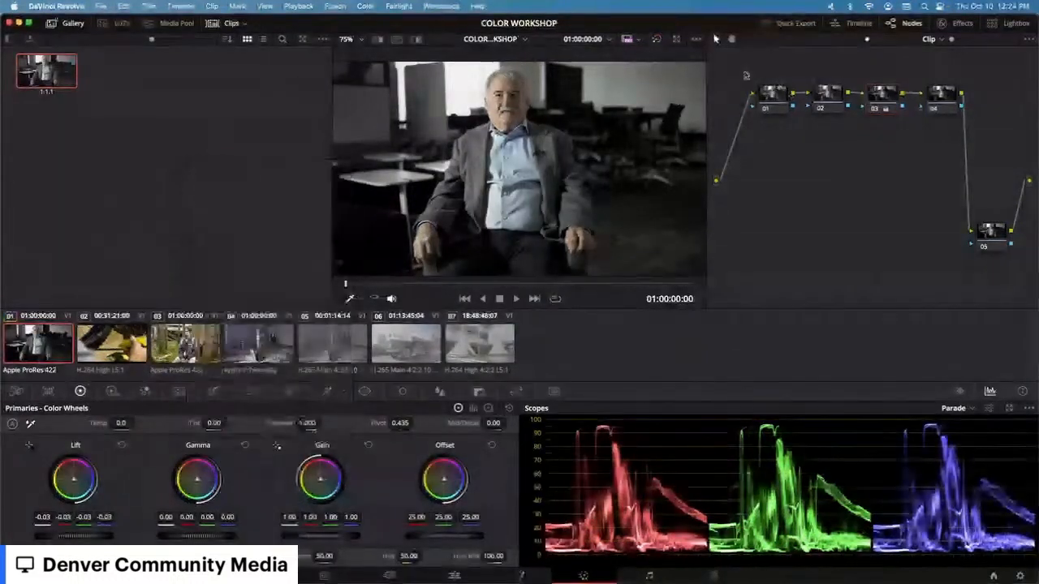
Step: Open the Project Manager
drag(744, 74, 1037, 263)
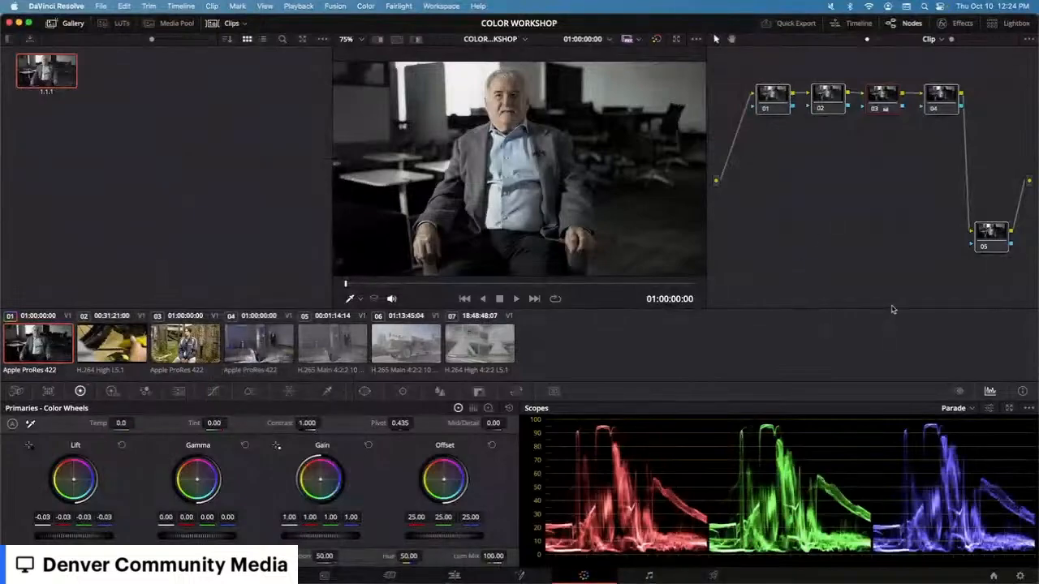
click(993, 576)
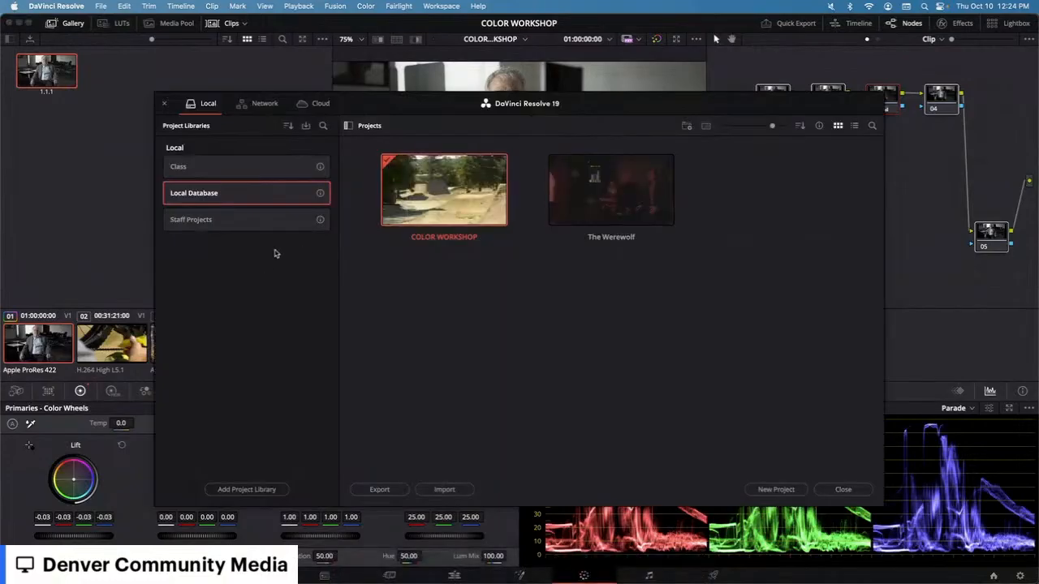
Step: Examine the Project Manager's context menu options and the other project, then close the Project Manager
right_click(585, 342)
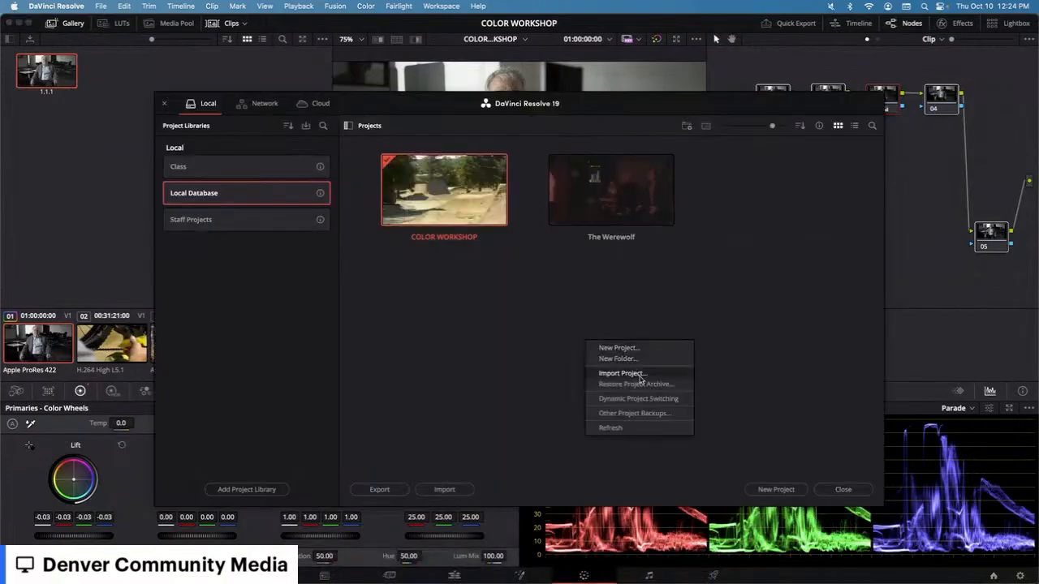
click(654, 402)
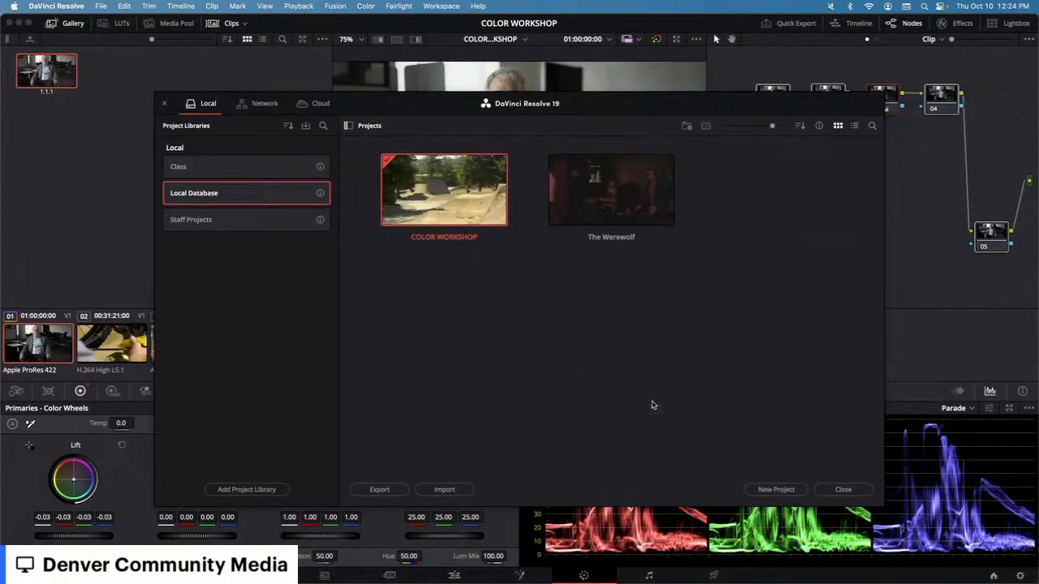
double_click(605, 213)
click(548, 341)
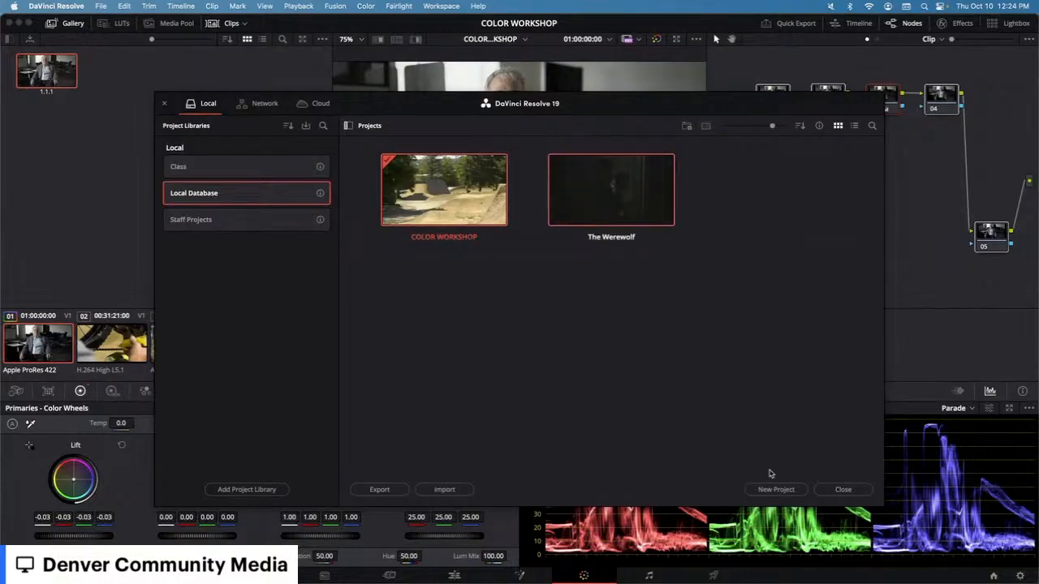
click(842, 489)
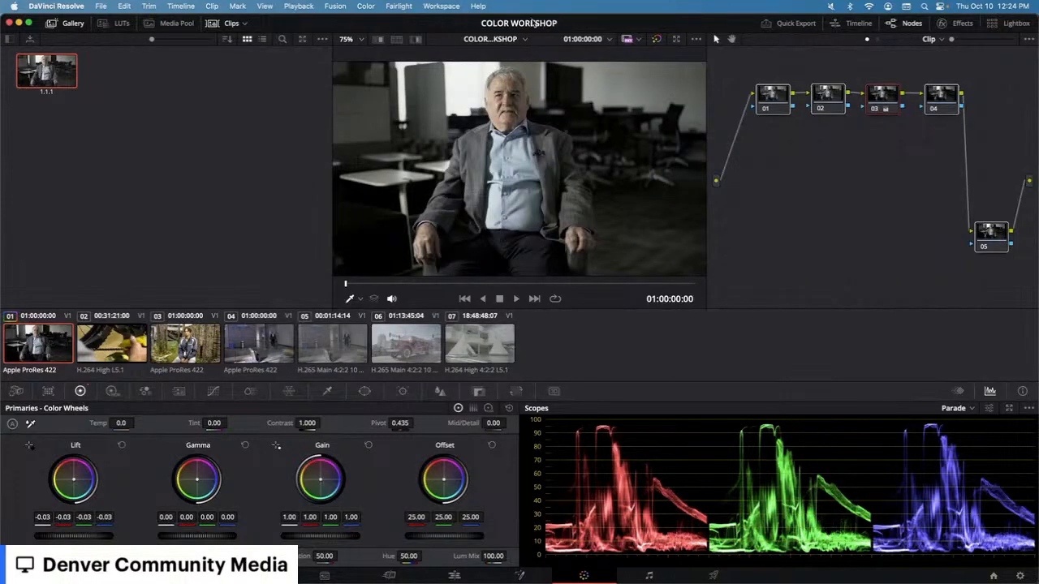
Step: Examine the gallery's context menu options for copying grades from other project stills and media
right_click(146, 108)
mouse_move(206, 168)
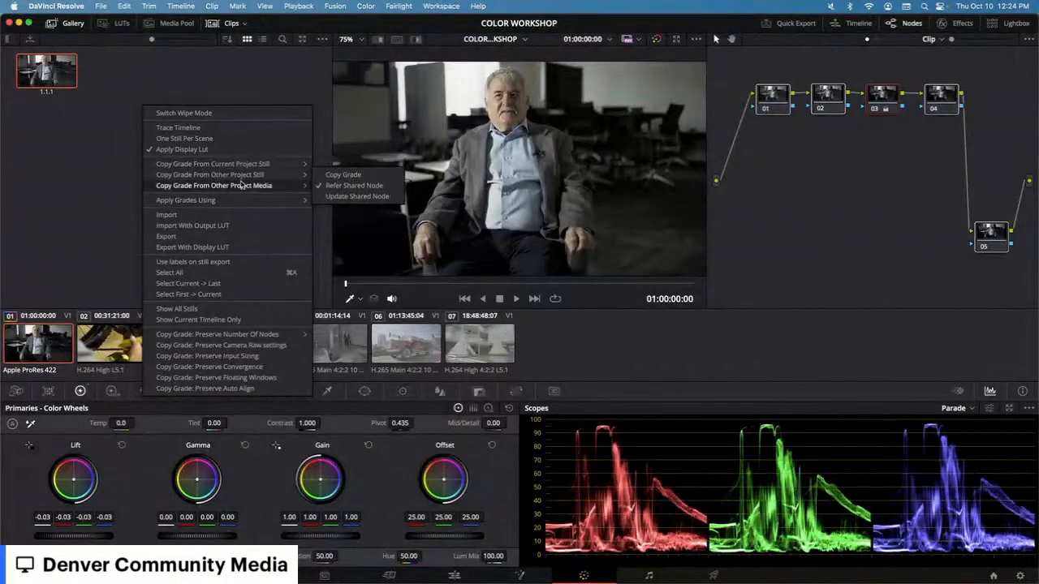
mouse_move(241, 185)
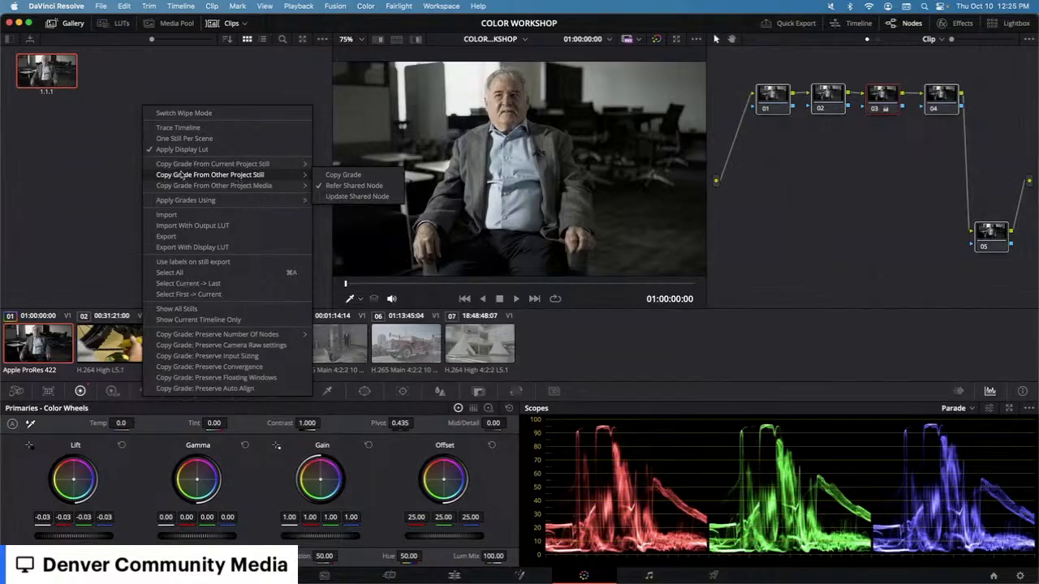
click(213, 95)
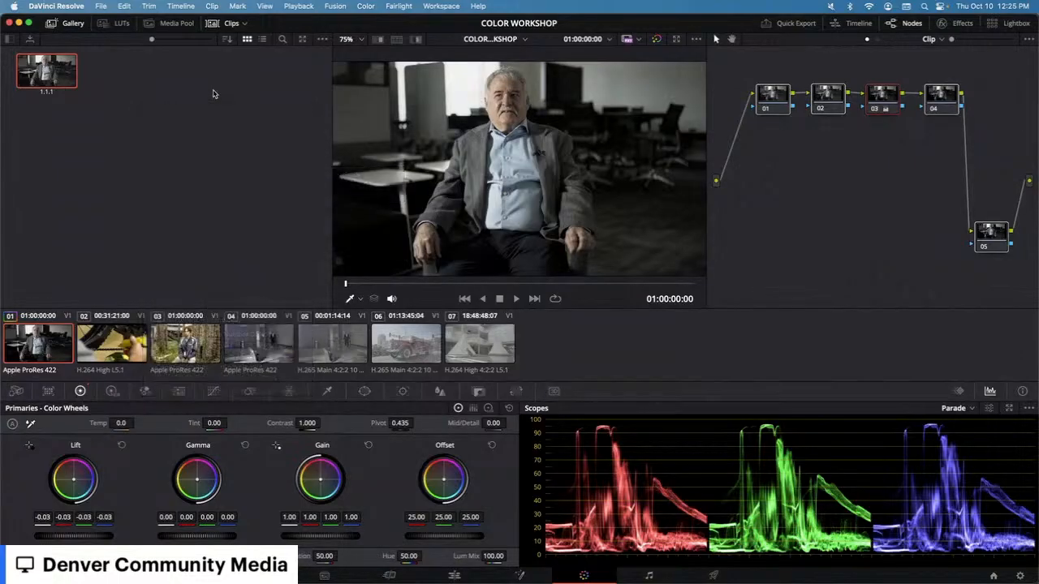
Step: Reset the grade of node 03 and select node 01
right_click(903, 105)
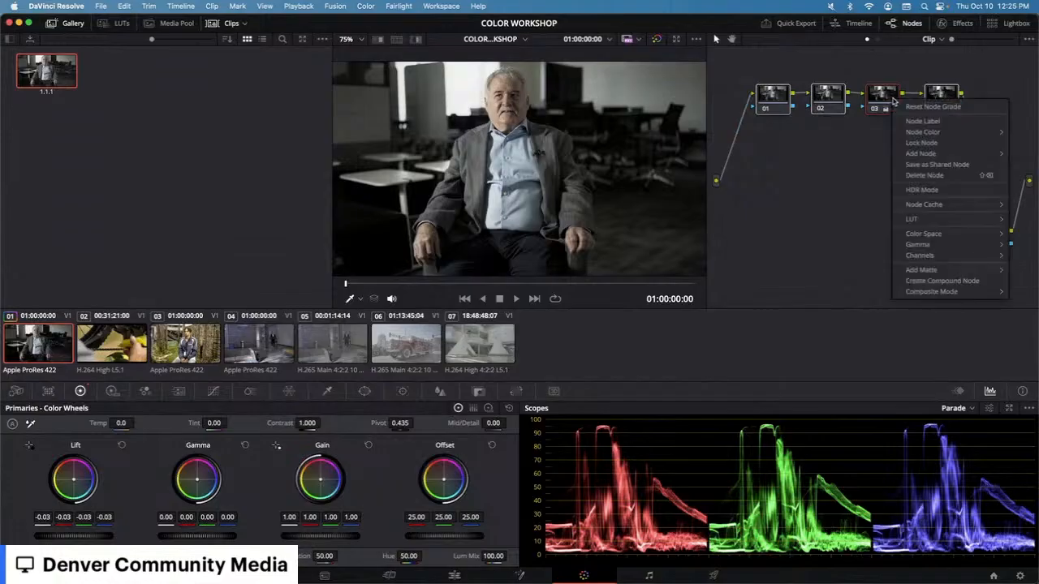
click(926, 106)
click(765, 100)
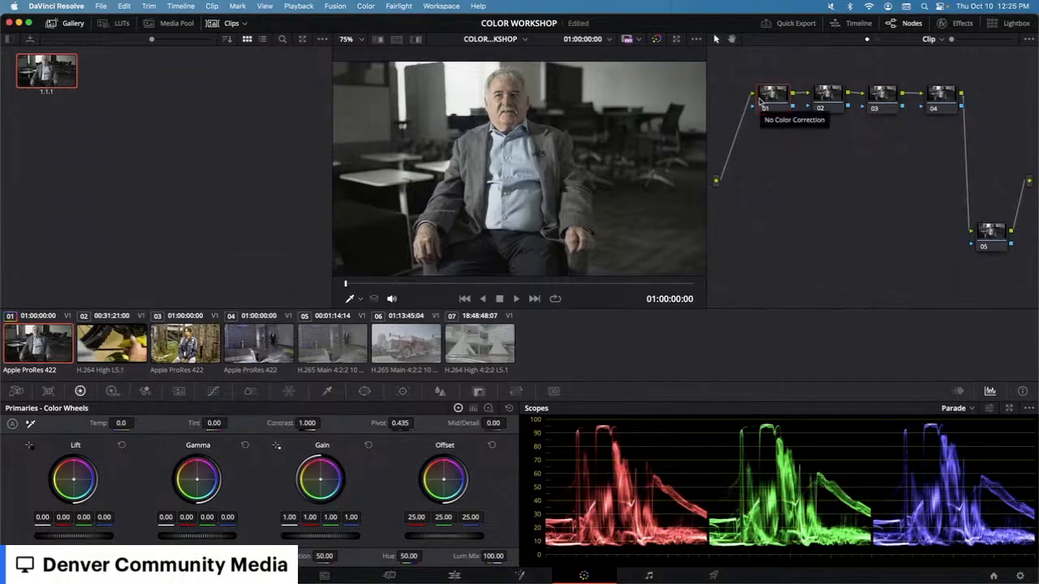
Step: Switch the scope display to Waveform
click(970, 409)
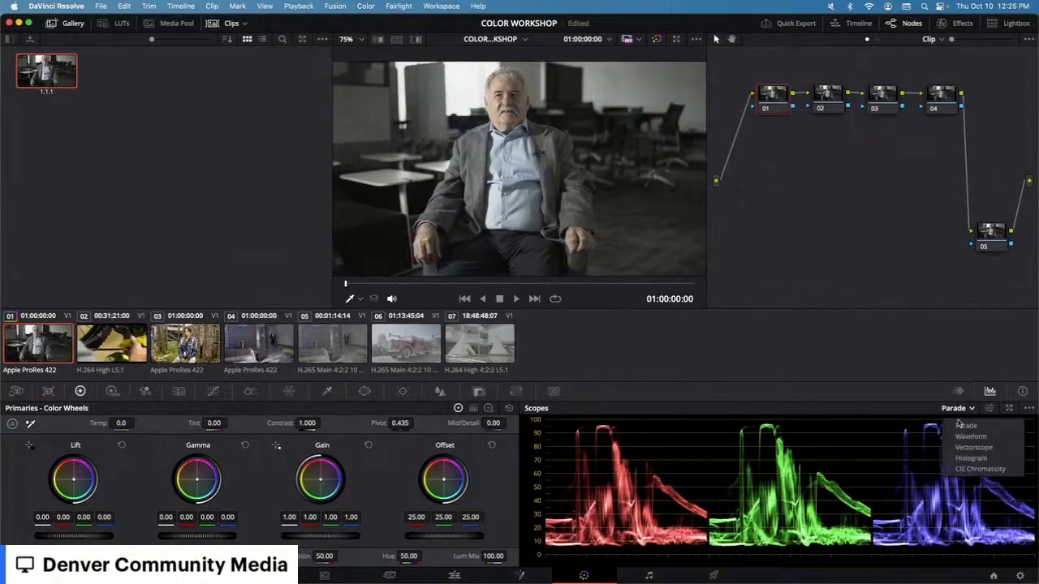
click(968, 436)
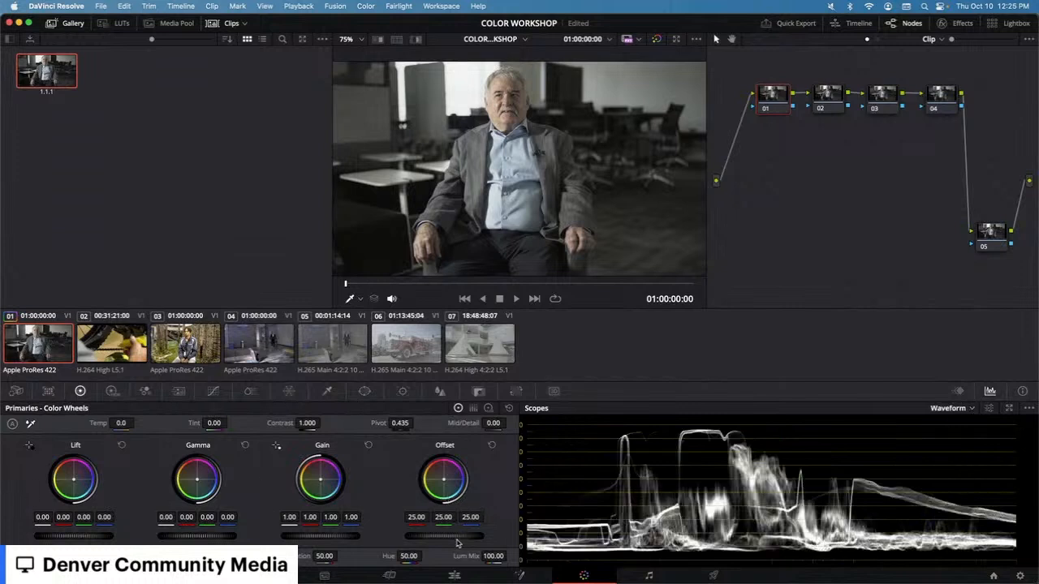
Step: Raise the Offset master wheel and reset it, twice
drag(456, 542, 475, 540)
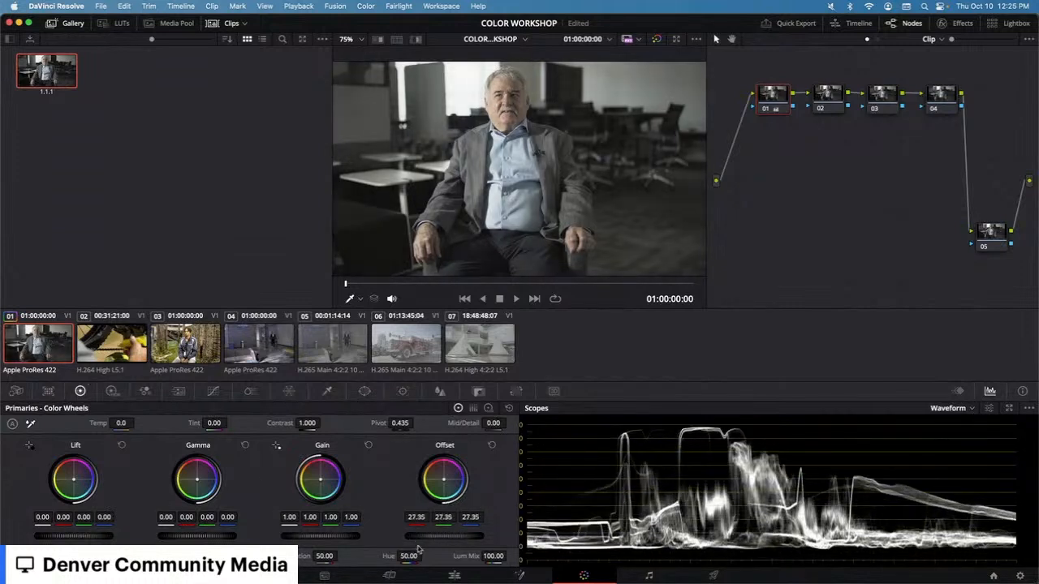
click(491, 446)
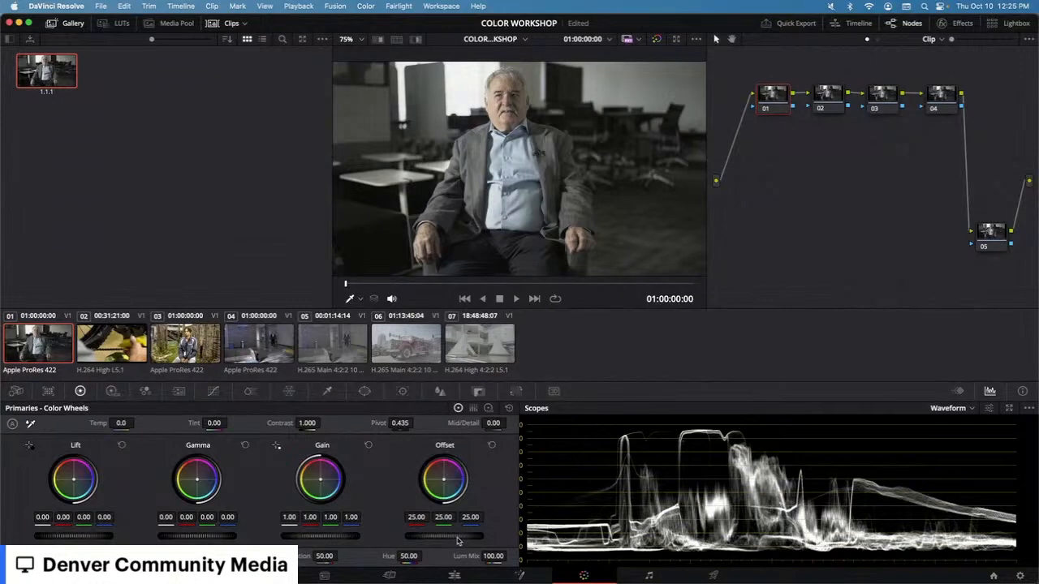
mouse_move(469, 543)
mouse_down()
mouse_move(454, 542)
mouse_move(503, 542)
mouse_move(448, 542)
mouse_move(524, 542)
mouse_move(461, 542)
mouse_move(486, 543)
mouse_move(469, 542)
mouse_up()
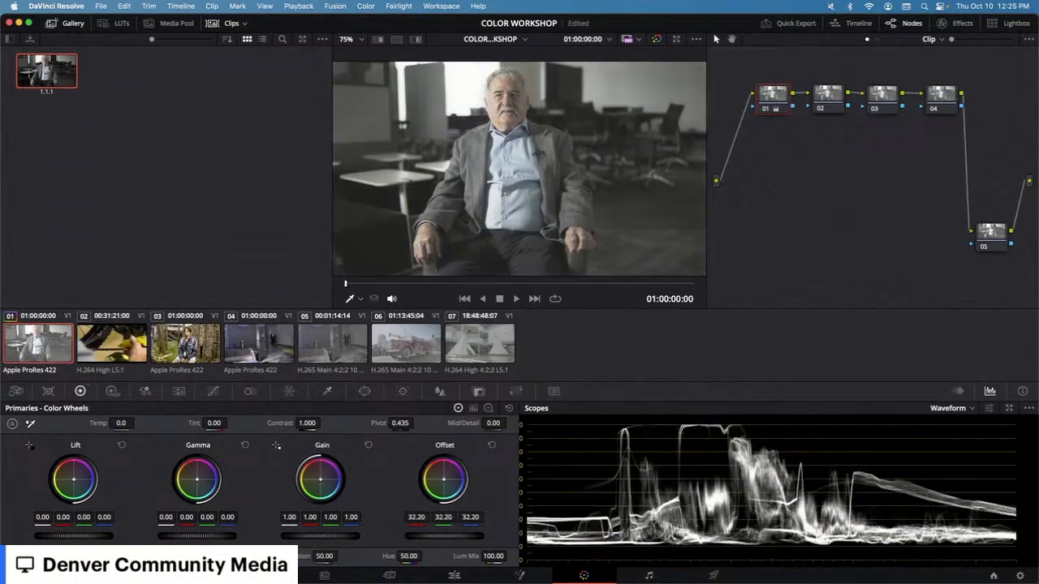
click(491, 446)
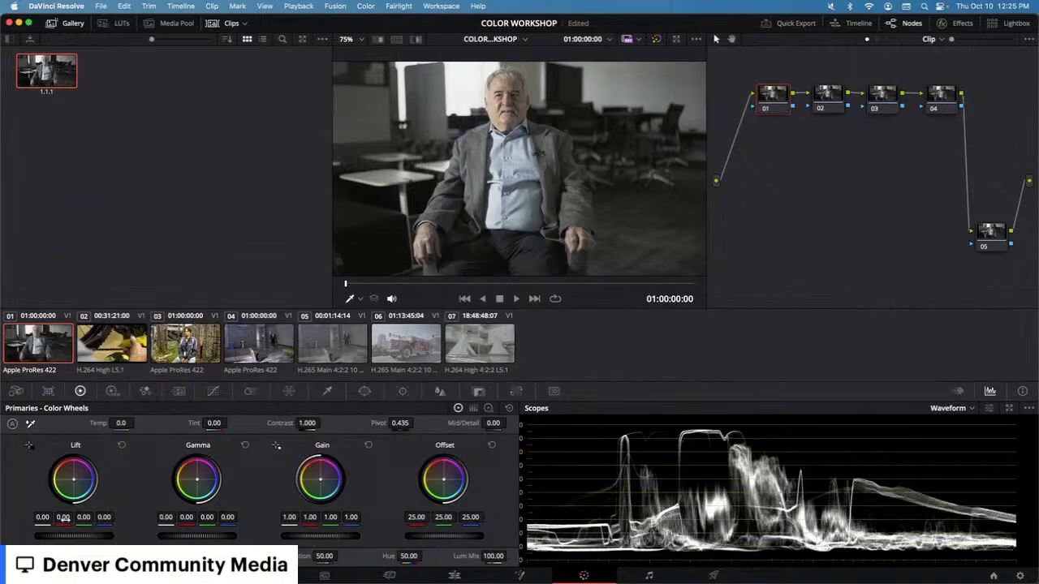
Step: Adjust the Lift, Gamma and Gain master wheels, then reset the Gain and Lift wheels
drag(81, 537, 47, 540)
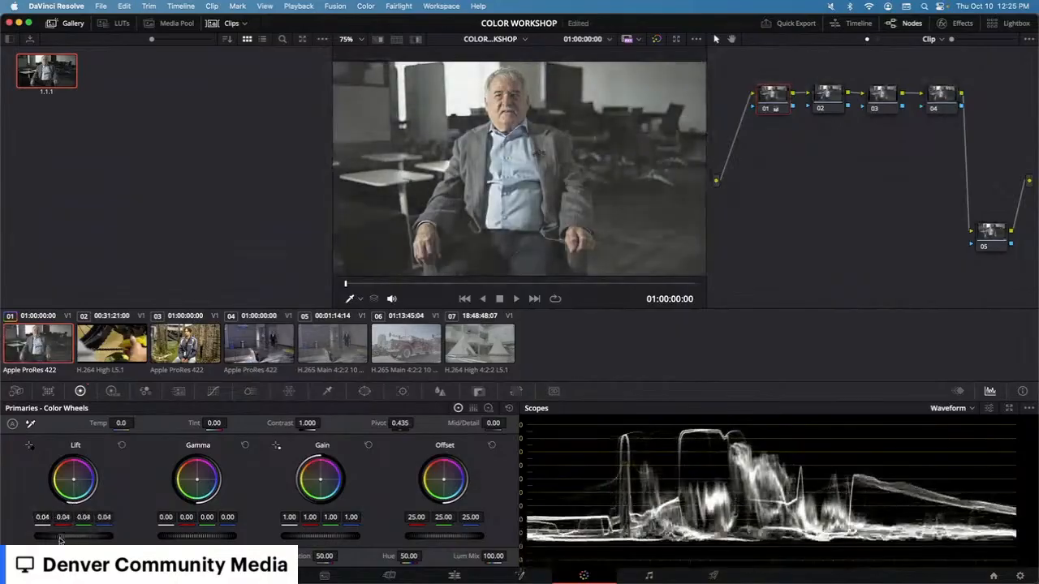
mouse_move(228, 539)
mouse_down()
mouse_move(219, 539)
mouse_move(233, 539)
mouse_up()
drag(360, 540, 317, 539)
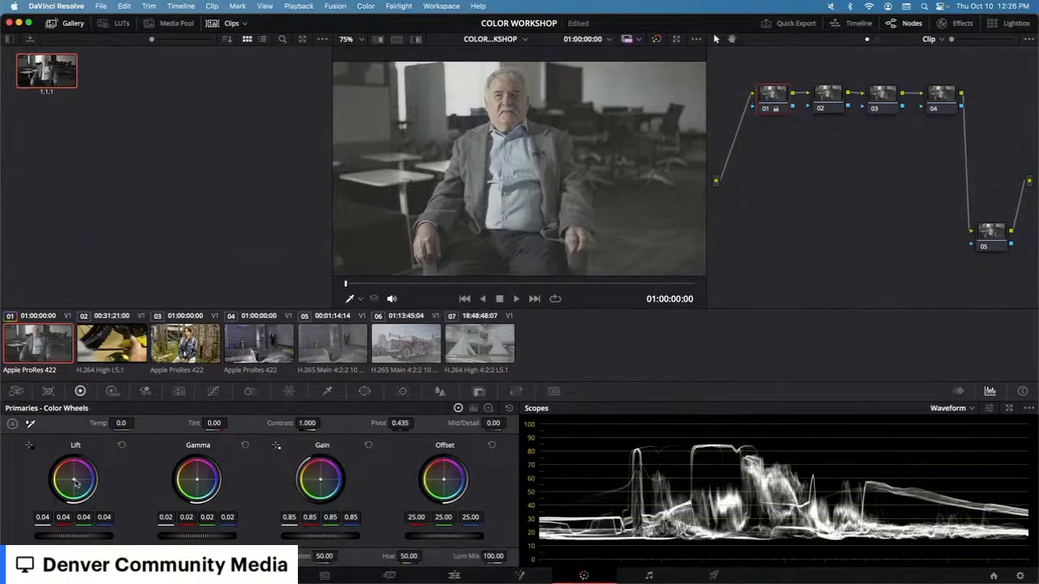
drag(89, 537, 83, 536)
mouse_move(74, 535)
mouse_down()
mouse_move(95, 536)
mouse_move(74, 536)
mouse_move(93, 536)
mouse_move(74, 536)
mouse_move(83, 536)
mouse_up()
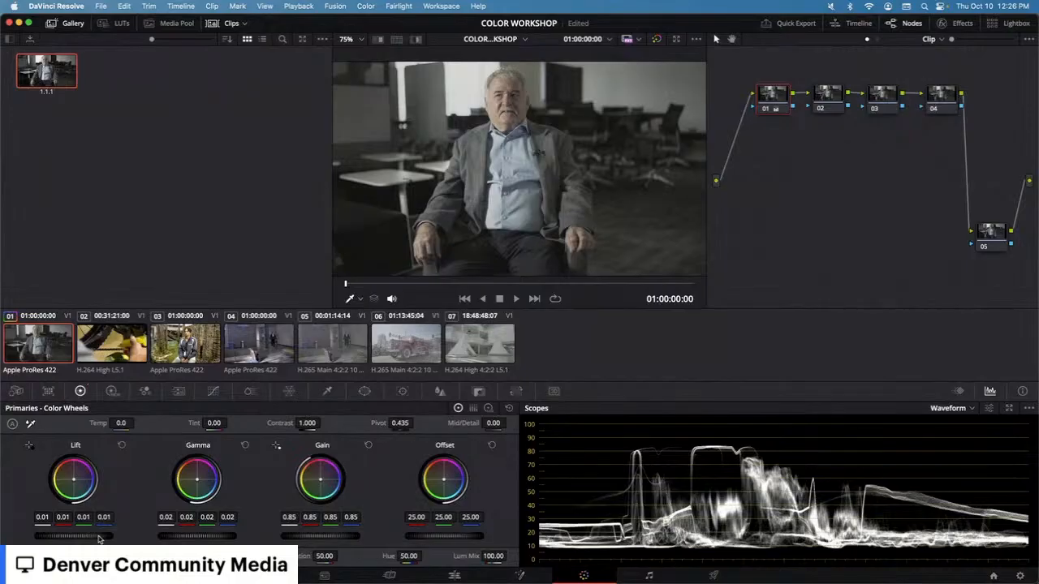
drag(80, 542, 114, 540)
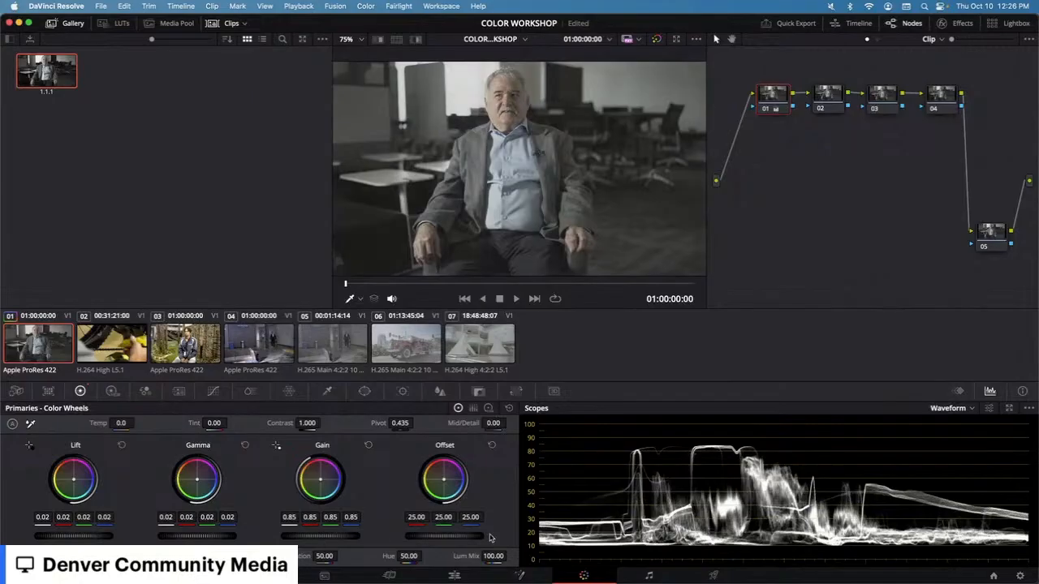
click(367, 445)
click(121, 445)
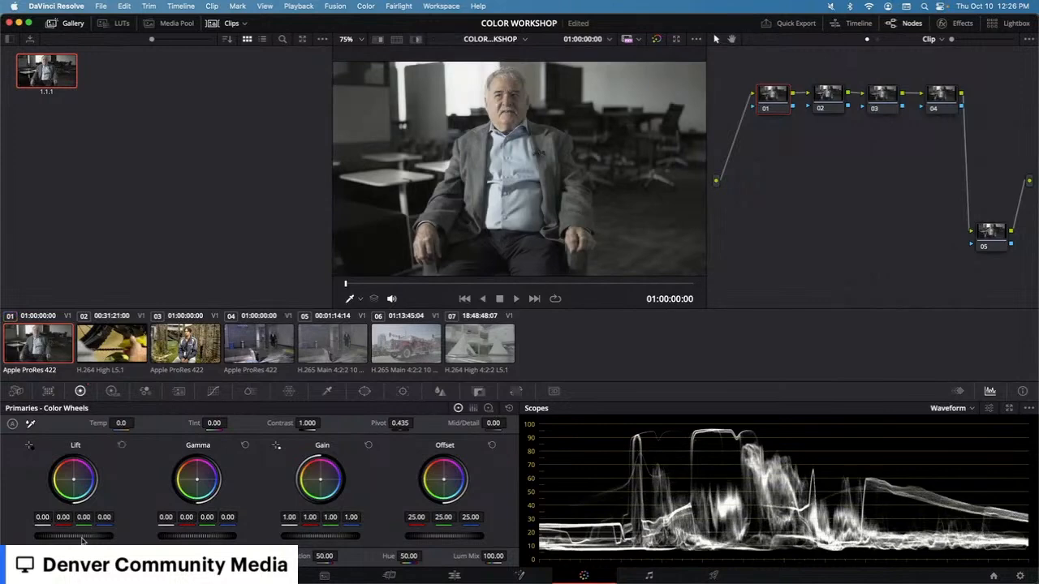
Step: Raise and lower the Offset master wheel, then reset it
mouse_move(446, 535)
mouse_down()
mouse_move(478, 536)
mouse_move(456, 540)
mouse_up()
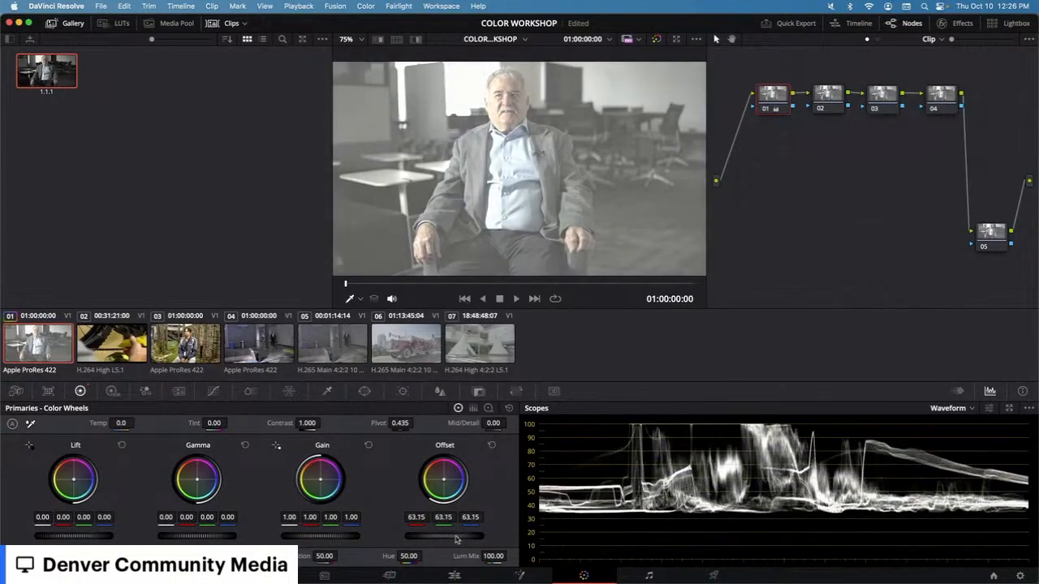
drag(458, 537, 428, 536)
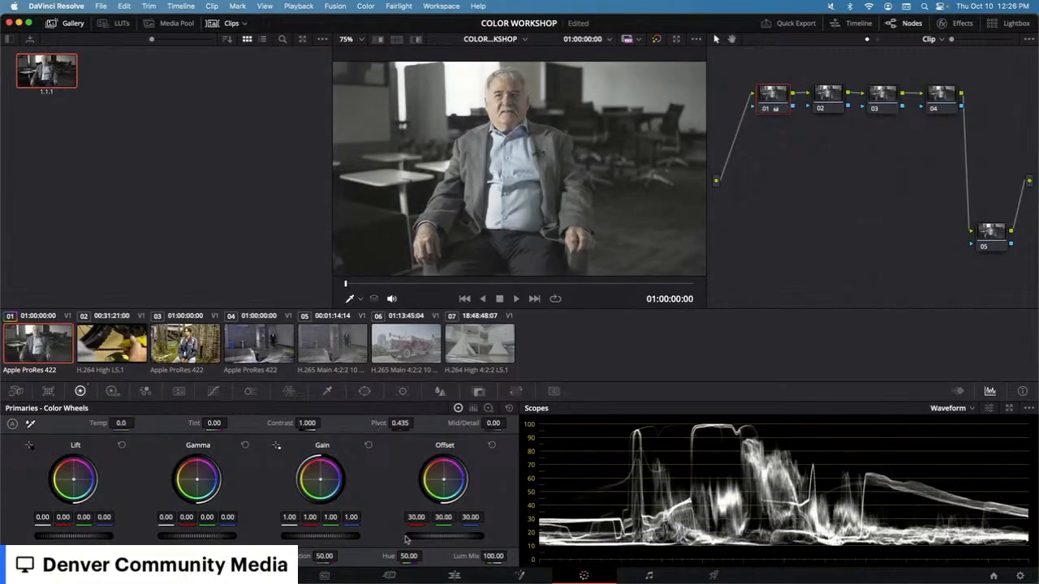
click(491, 445)
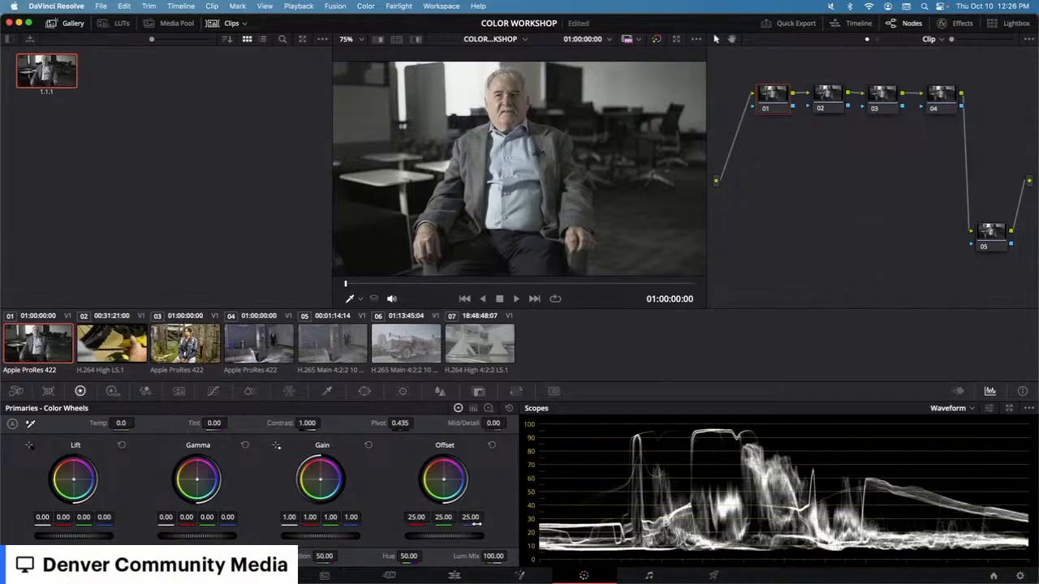
Step: Set the Lift master wheel to -0.04 and the Gamma master wheel to 0.20
drag(84, 542, 79, 542)
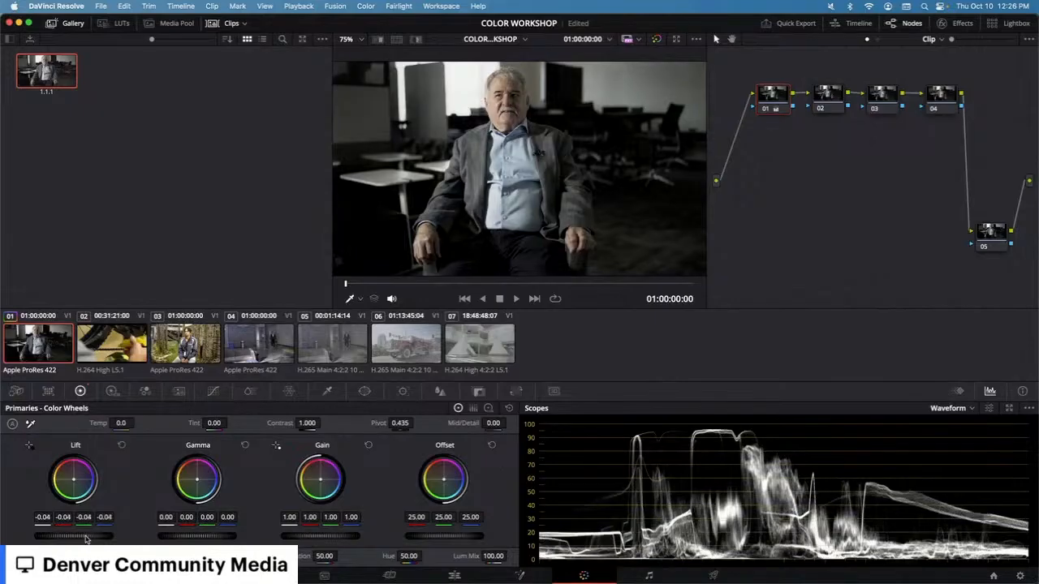
drag(193, 536, 208, 535)
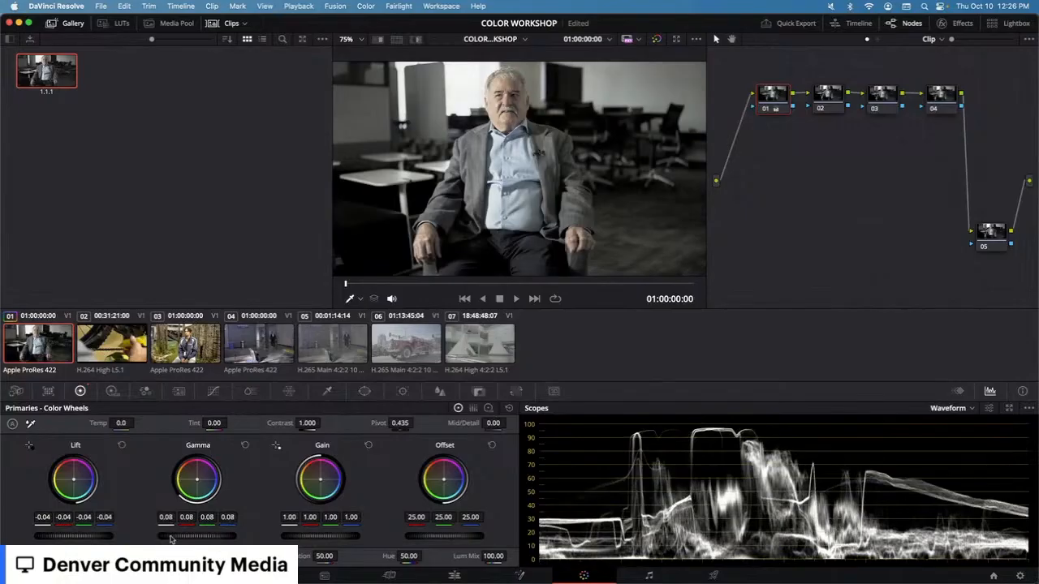
click(245, 446)
mouse_move(311, 536)
mouse_down()
mouse_move(323, 537)
mouse_move(315, 540)
mouse_up()
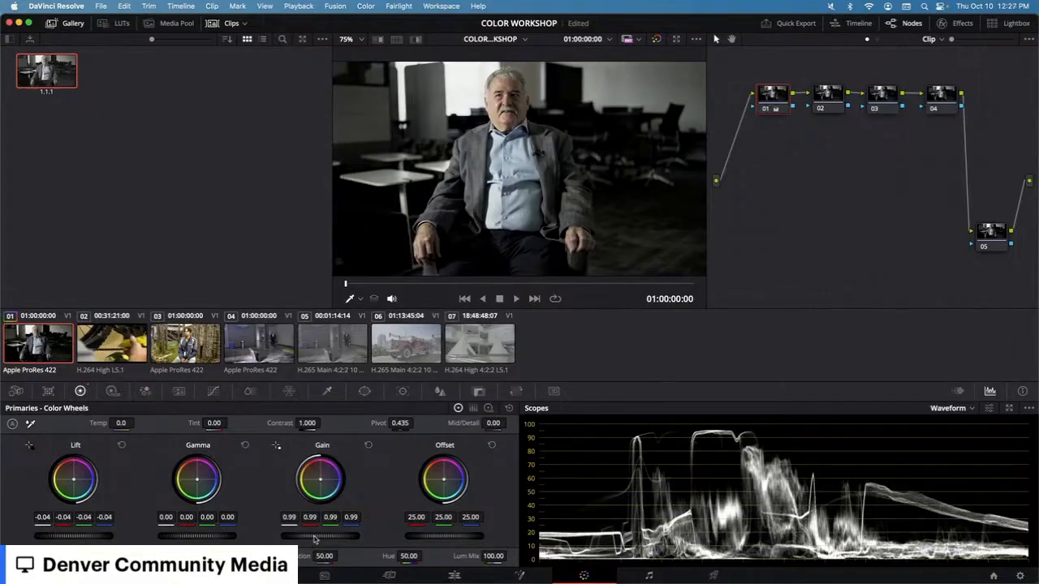
drag(323, 538, 318, 540)
drag(204, 539, 171, 539)
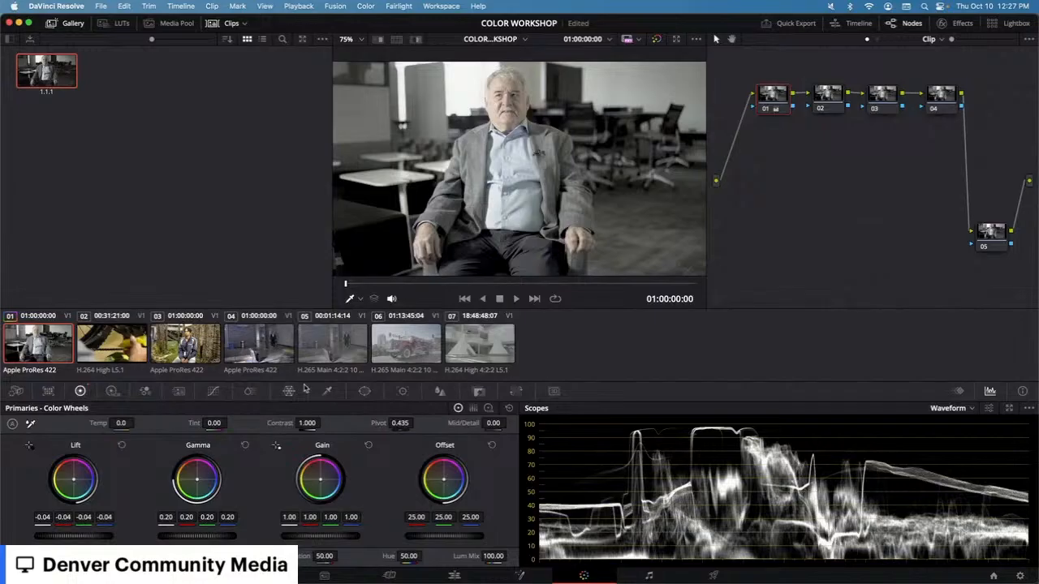
Step: Shape an S-curve with three control points in Custom Curves, then undo it three times
click(213, 392)
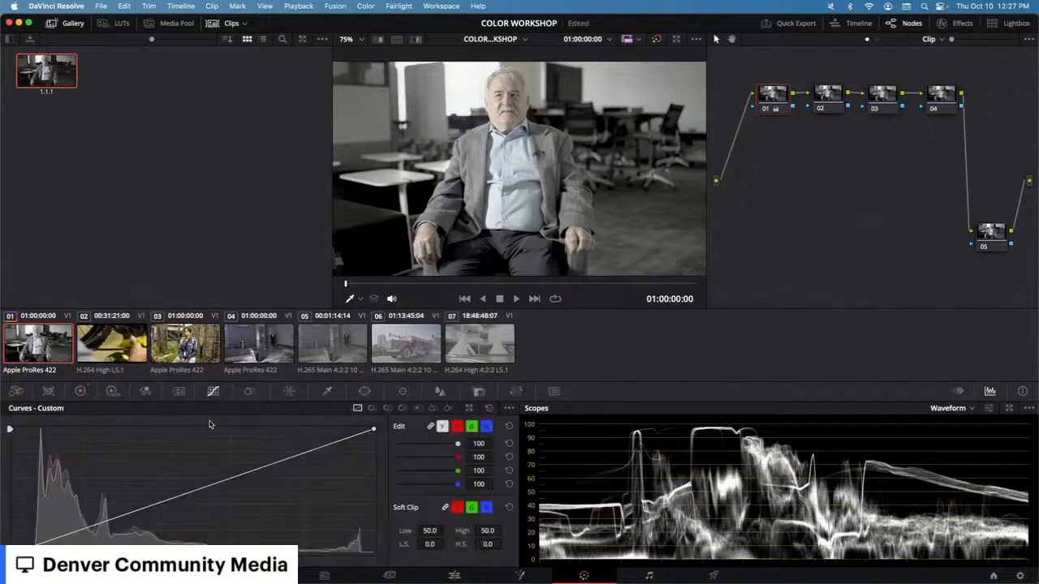
click(204, 489)
click(288, 458)
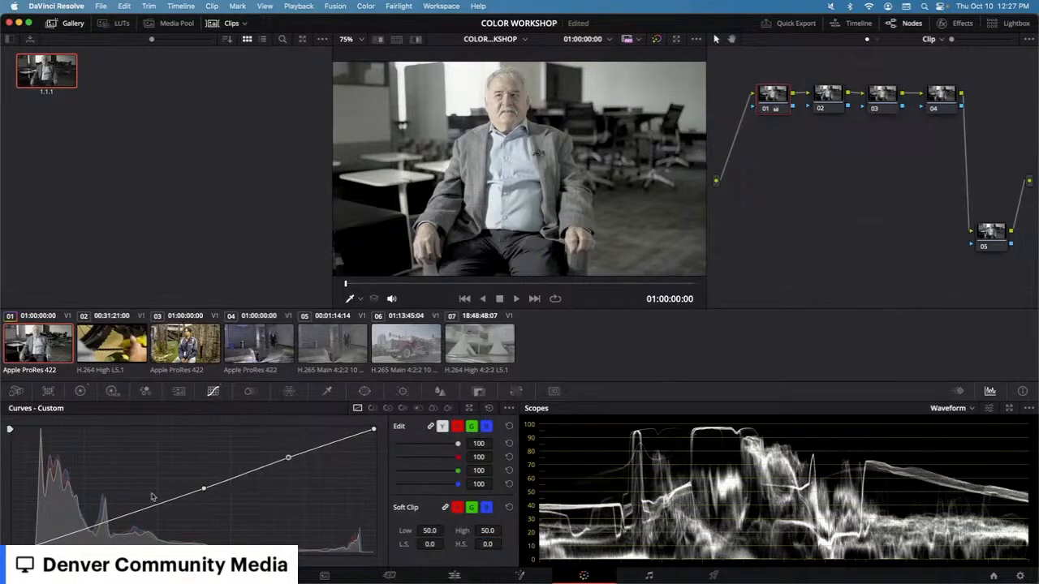
drag(101, 524, 122, 535)
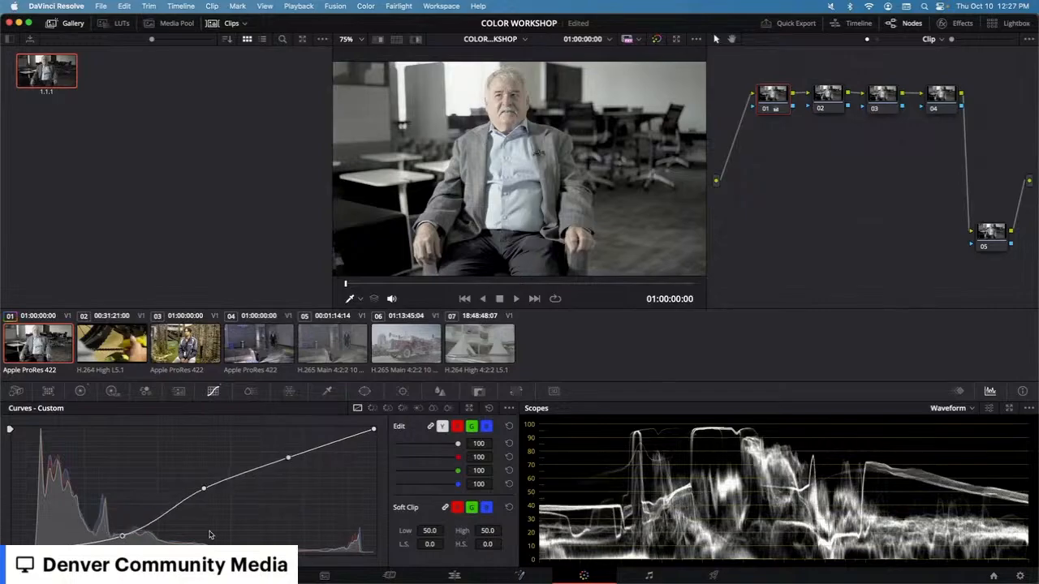
mouse_move(290, 460)
mouse_down()
mouse_move(262, 453)
mouse_move(271, 456)
mouse_up()
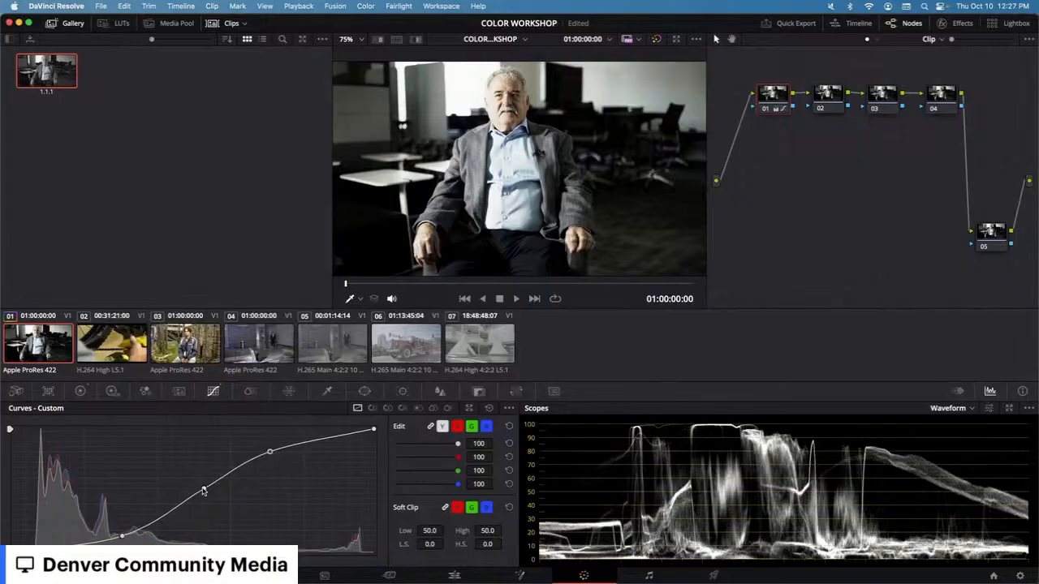
key(super+z)
key(super+z)
key(super+z)
key(super+z)
key(super+z)
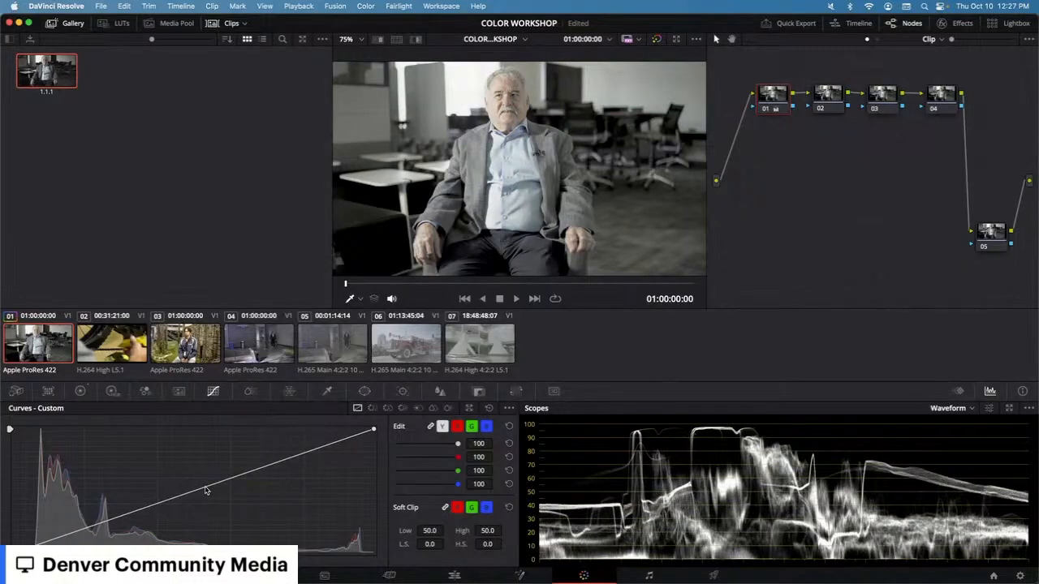
Step: Drag the curve's midpoint down, undo, drag it up to brighten, then reset the curves
mouse_move(203, 486)
mouse_down()
mouse_move(174, 447)
mouse_move(273, 531)
mouse_move(218, 497)
mouse_up()
key(super+z)
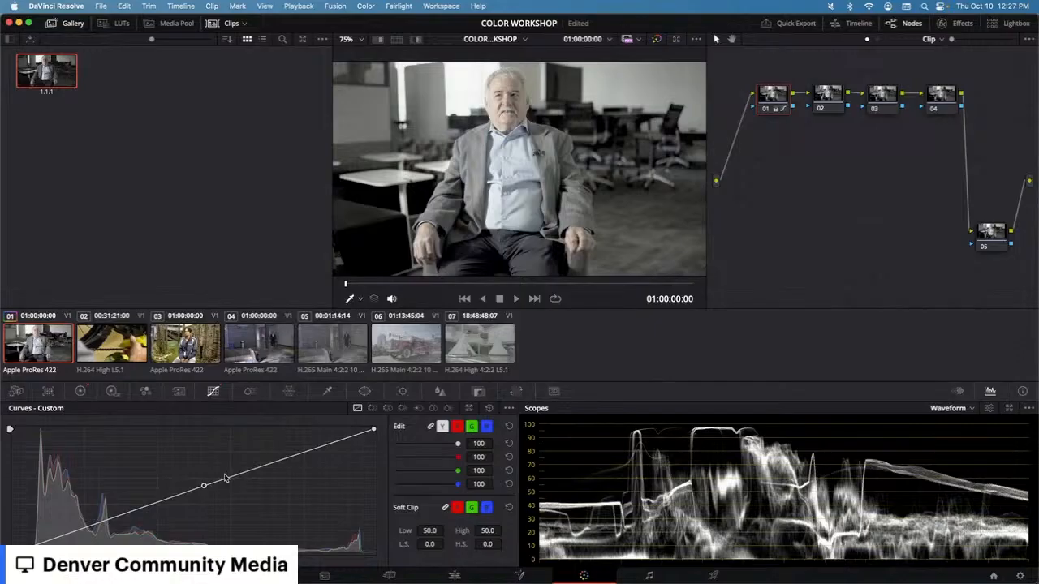
drag(204, 485, 178, 468)
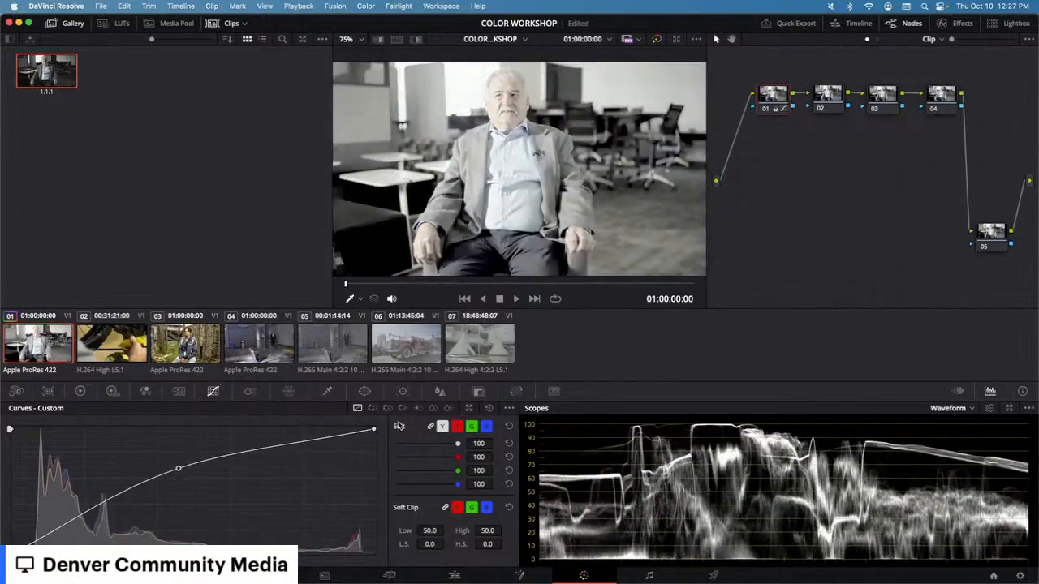
click(510, 427)
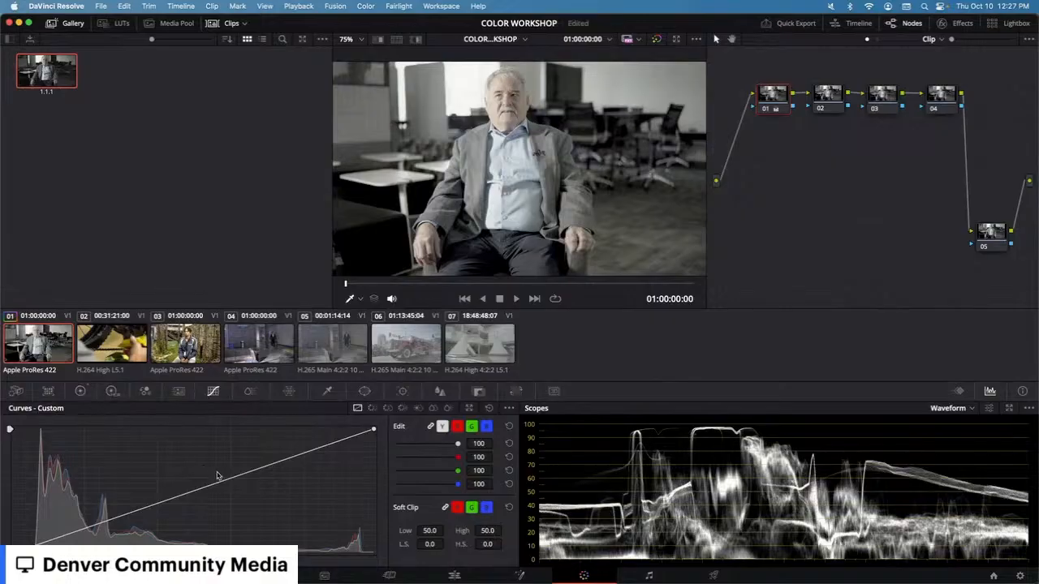
Step: Add control points to the custom luminance curve, drag them into an extreme shape, then undo those curve changes
click(81, 391)
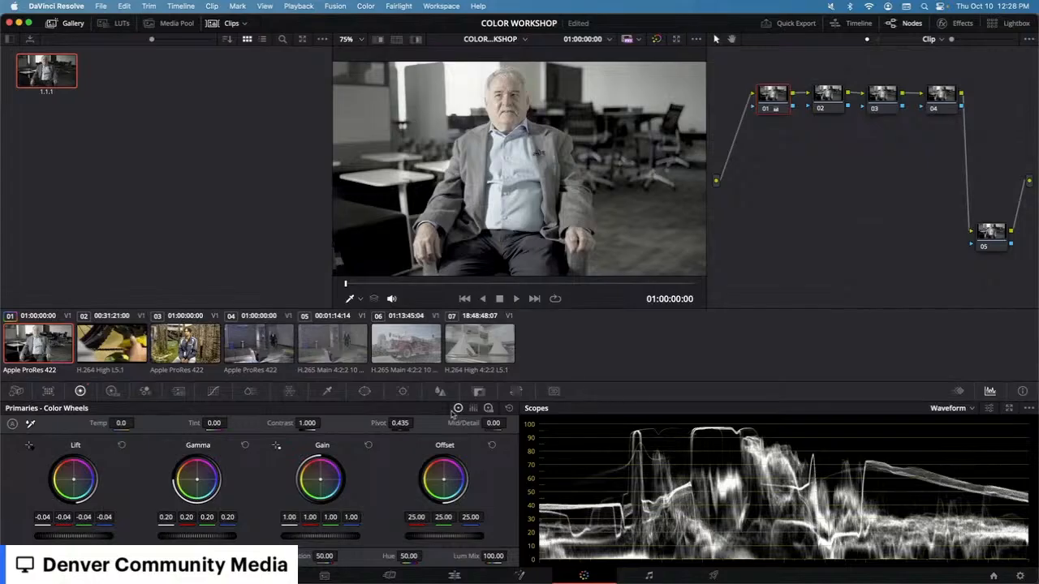
click(212, 391)
click(234, 476)
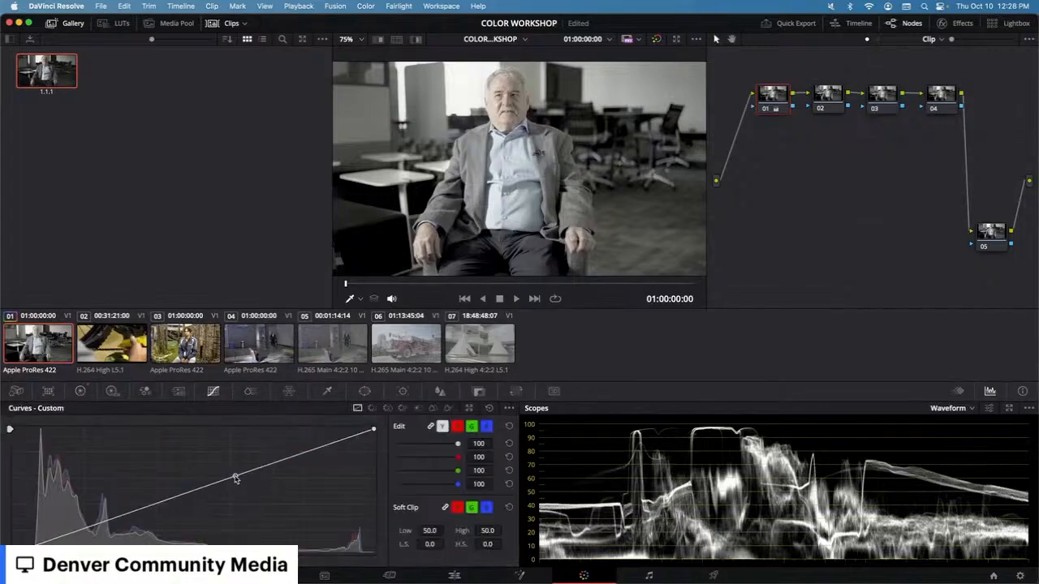
drag(179, 498, 198, 511)
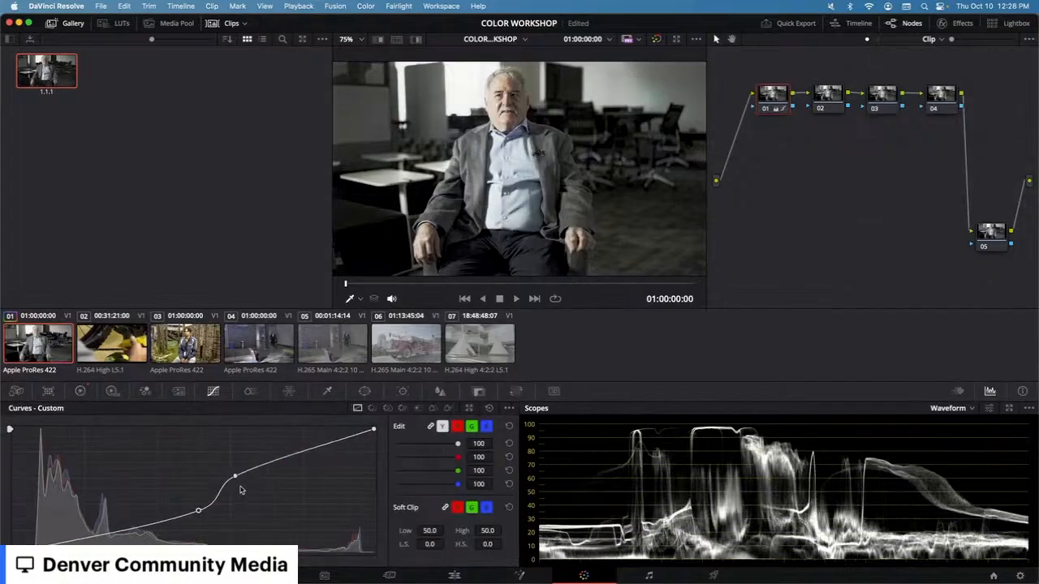
drag(234, 478, 316, 485)
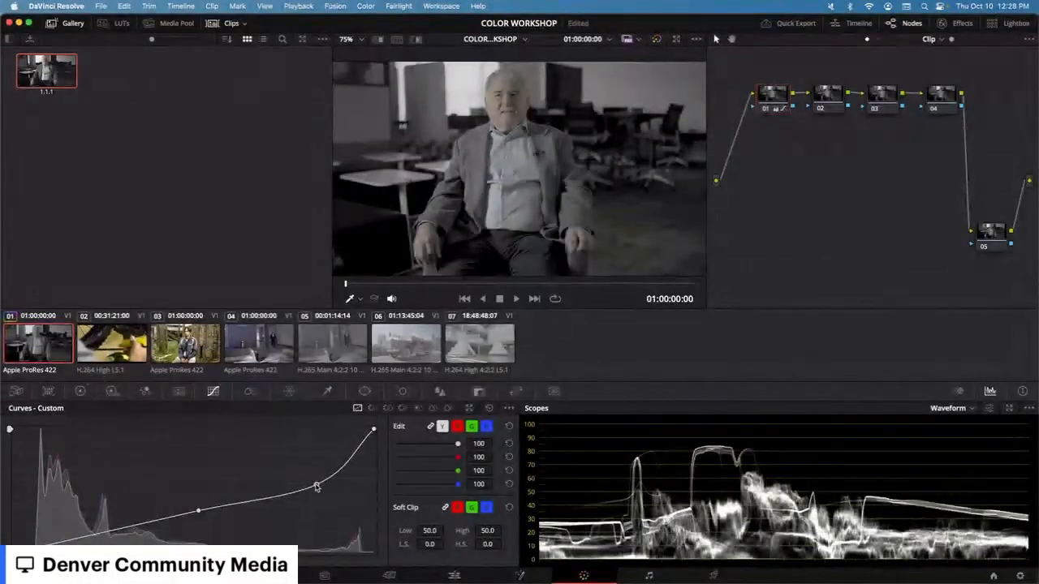
drag(316, 487, 241, 526)
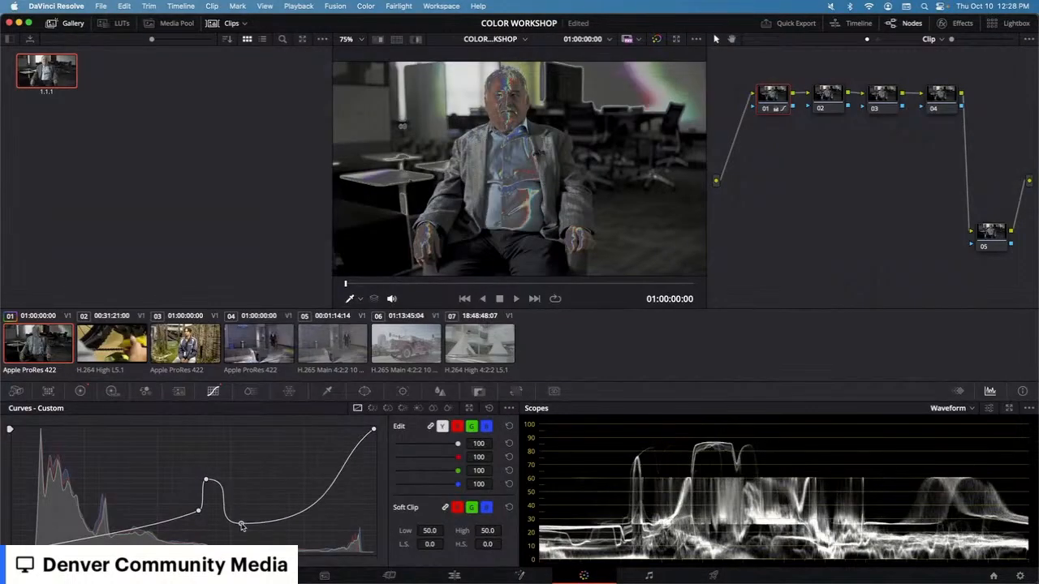
key(super+z)
key(super+z)
key(super+z)
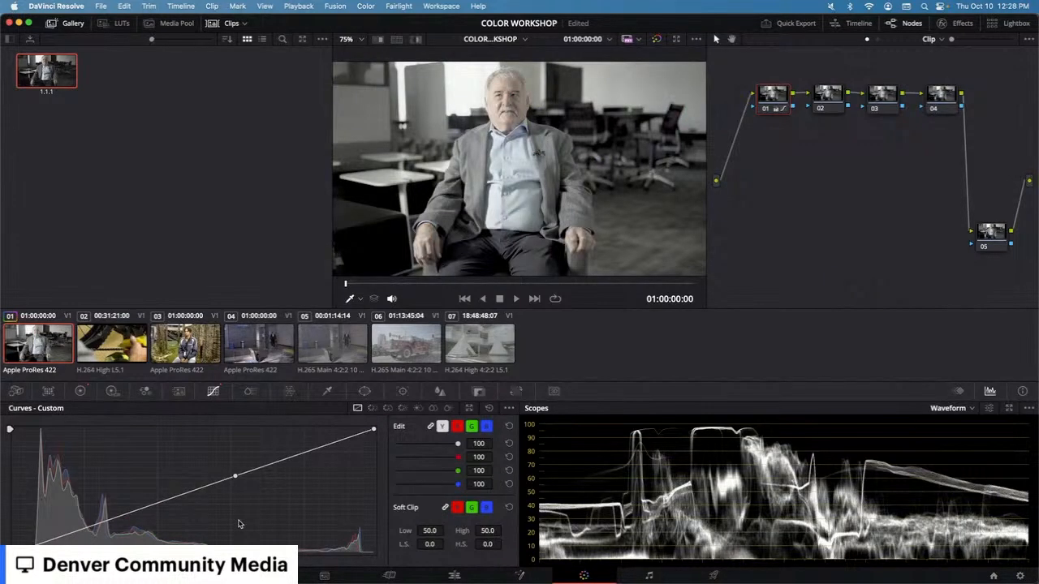
key(super+z)
Step: In the color wheels, set the Lift master wheel to -0.03 and raise Gamma to 0.26, then reset Gamma
click(81, 390)
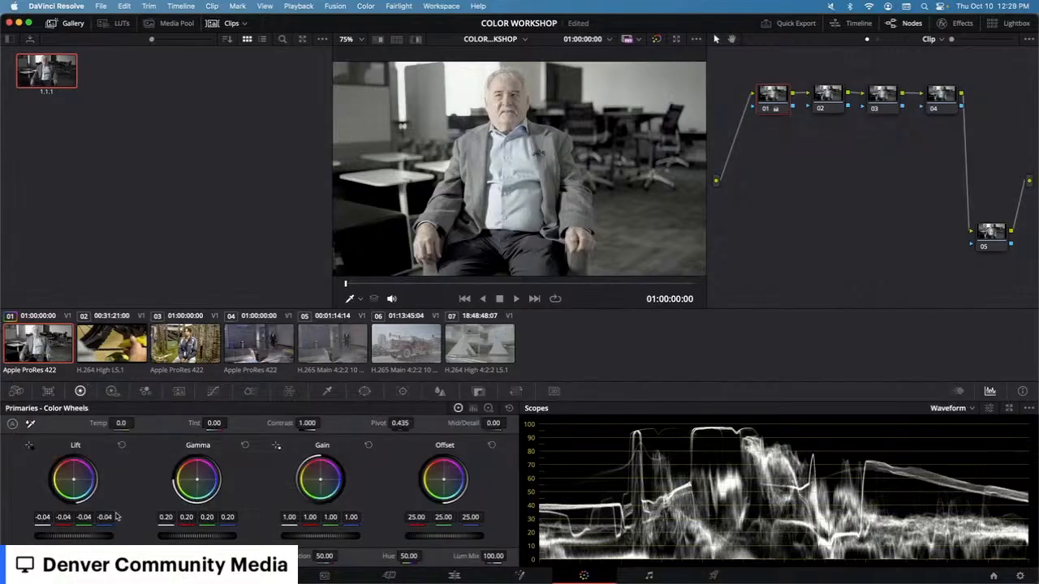
drag(71, 535, 74, 535)
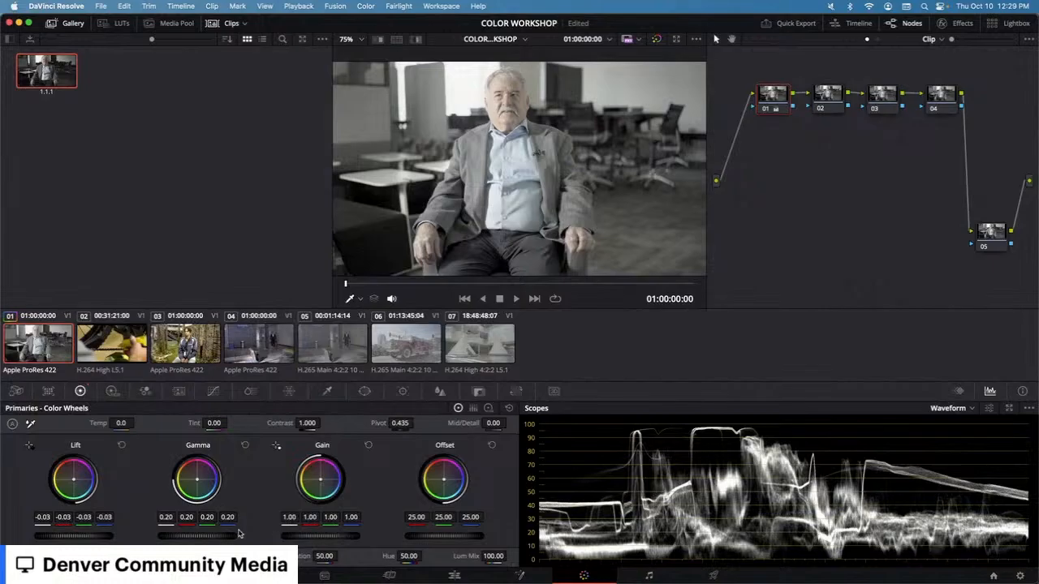
drag(213, 536, 225, 537)
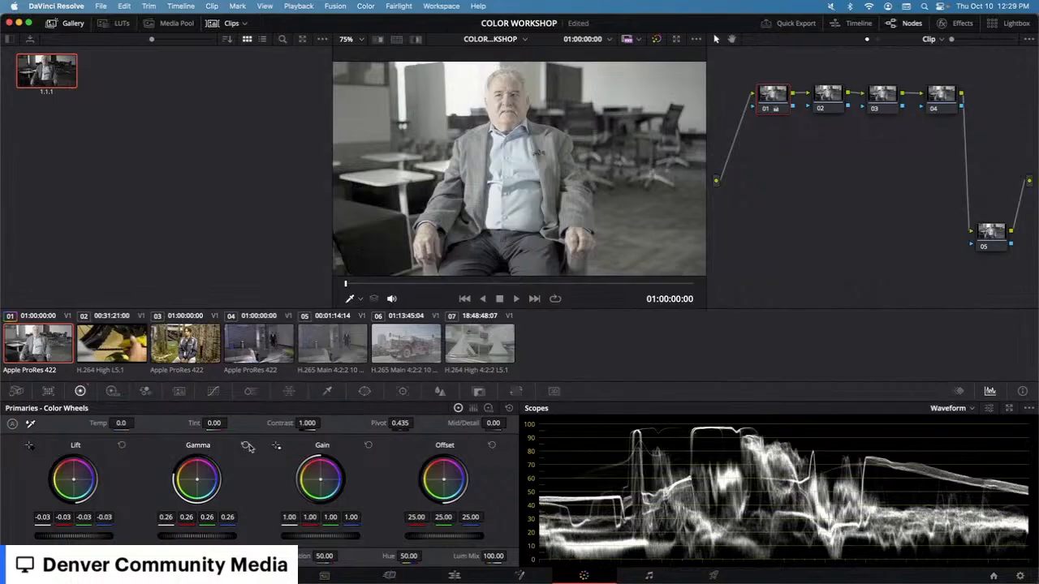
click(245, 445)
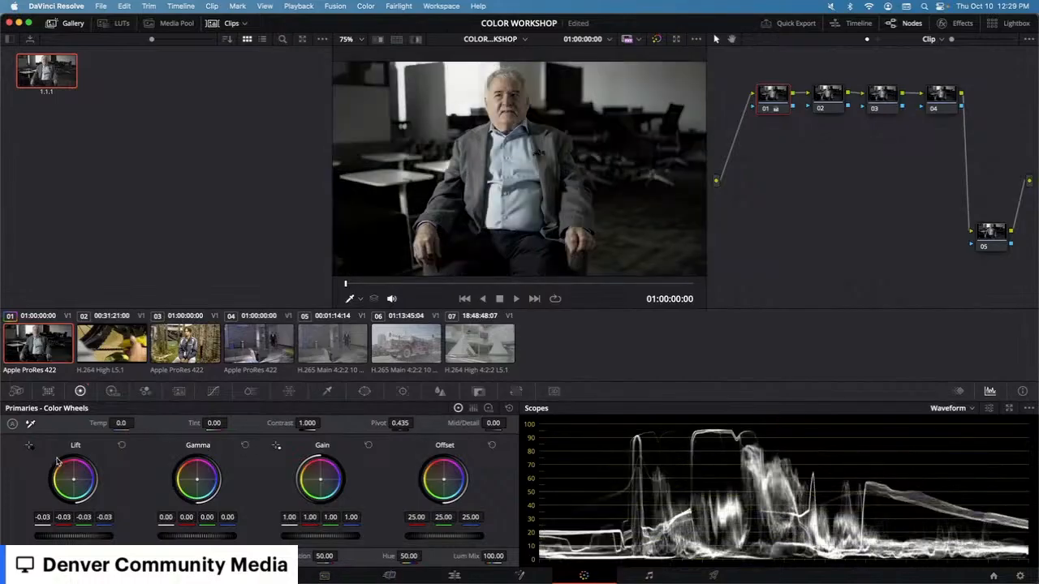
Step: Adjust the Lift and Gain master wheels and set the Gamma master wheel to 0.01
click(121, 445)
mouse_move(79, 538)
mouse_down()
mouse_move(90, 538)
mouse_move(67, 538)
mouse_up()
drag(310, 537, 316, 539)
drag(211, 537, 224, 537)
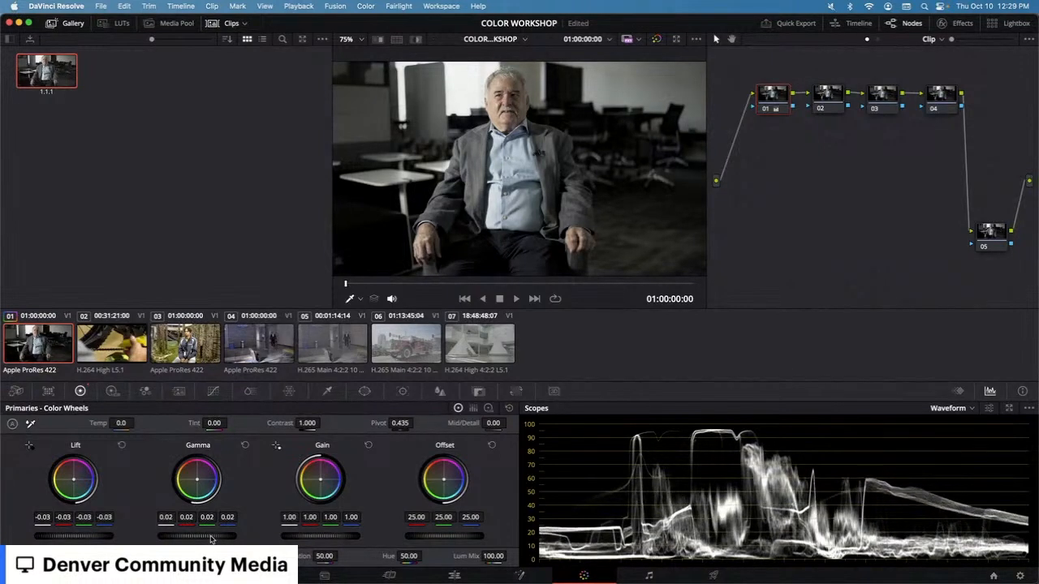
mouse_move(210, 539)
mouse_down()
mouse_move(192, 539)
mouse_move(210, 539)
mouse_up()
drag(197, 535, 190, 540)
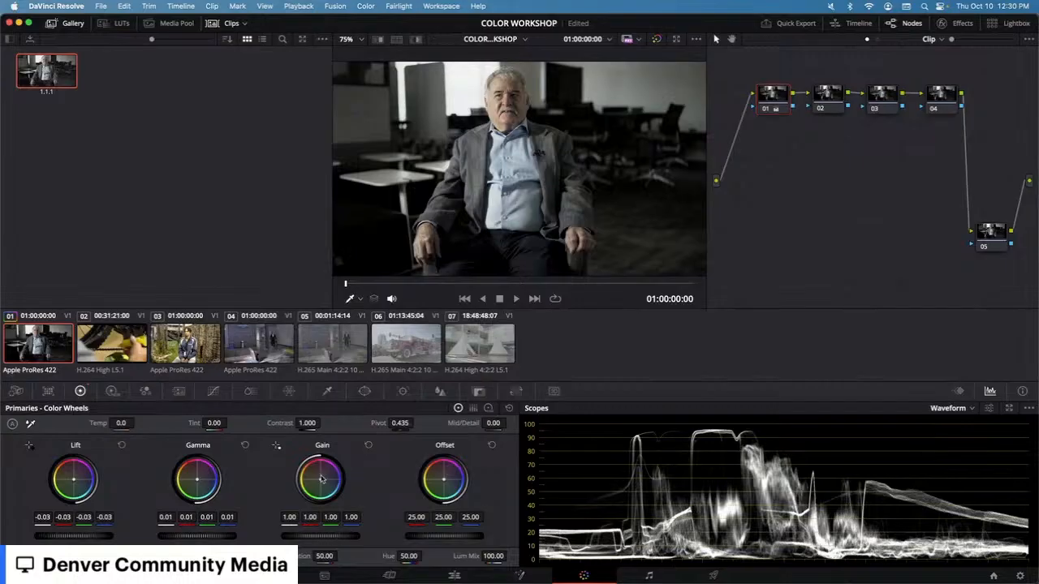
Step: Nudge and reset the Gain wheel's color balance, then switch the scope to Parade
drag(322, 479, 331, 482)
double_click(326, 479)
click(972, 408)
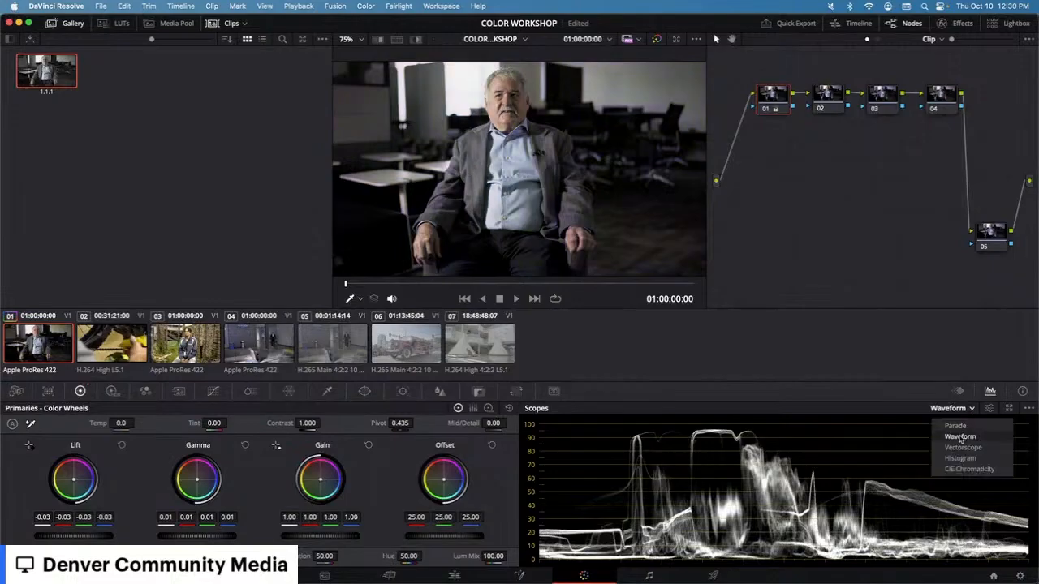
click(942, 425)
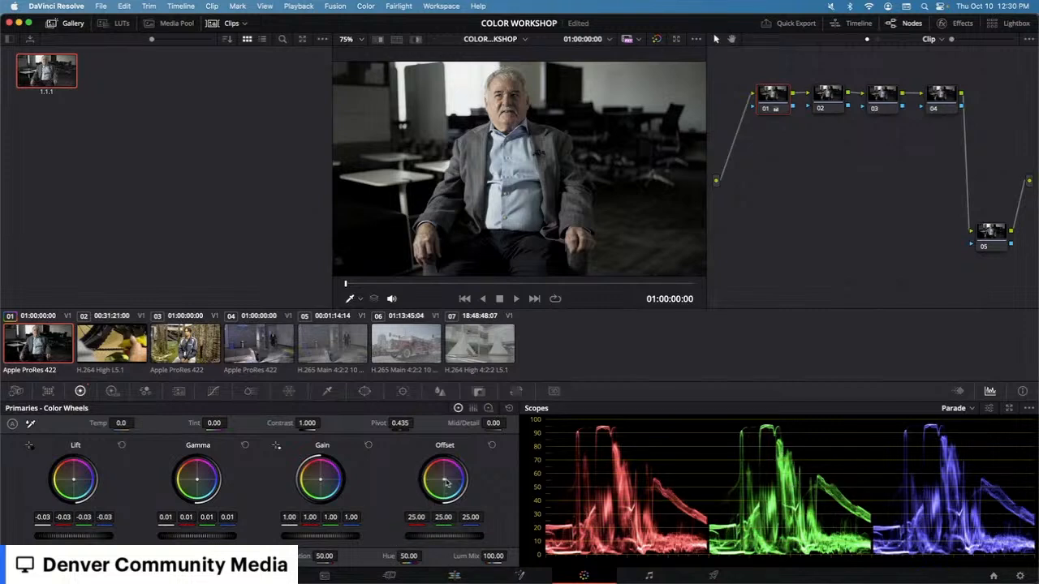
Step: Shift and reset the Offset wheel's balance, then push the Gain balance slightly toward green
drag(443, 485, 443, 481)
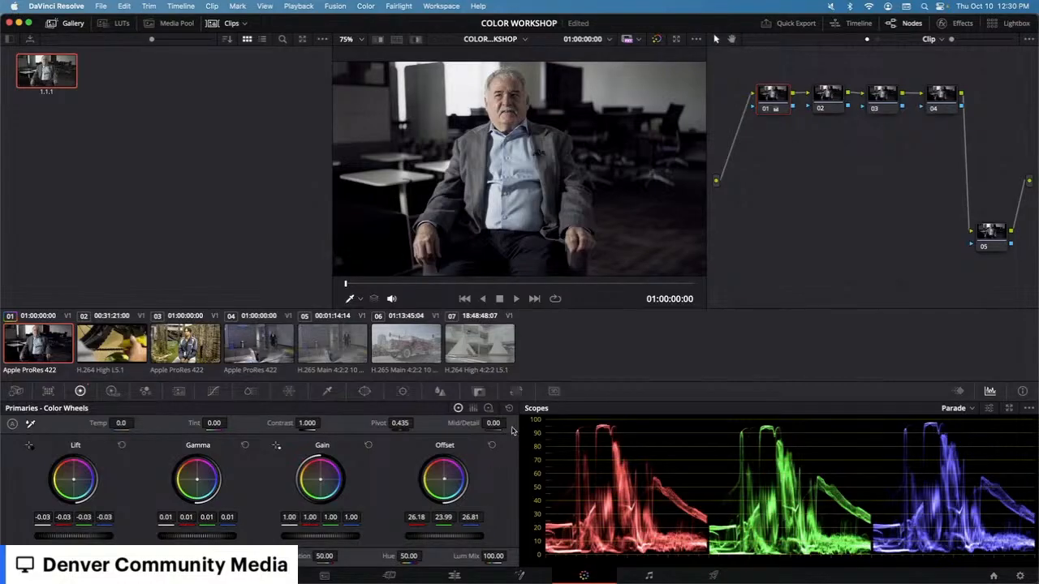
click(490, 445)
drag(319, 481, 329, 490)
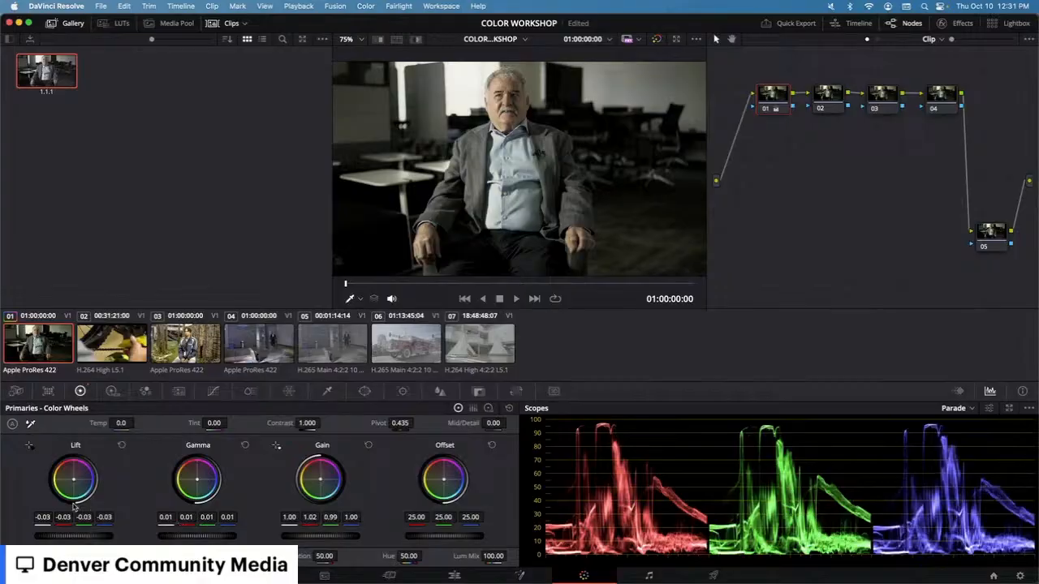
Step: Nudge the Lift wheel's balance slightly away from blue and switch to the Log wheels
drag(75, 487, 74, 483)
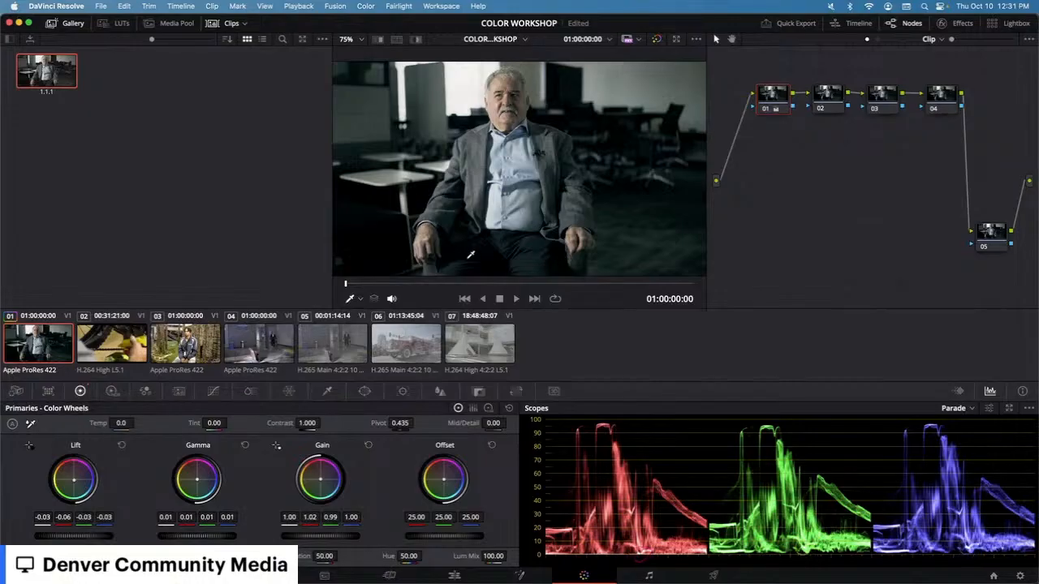
drag(74, 480, 75, 476)
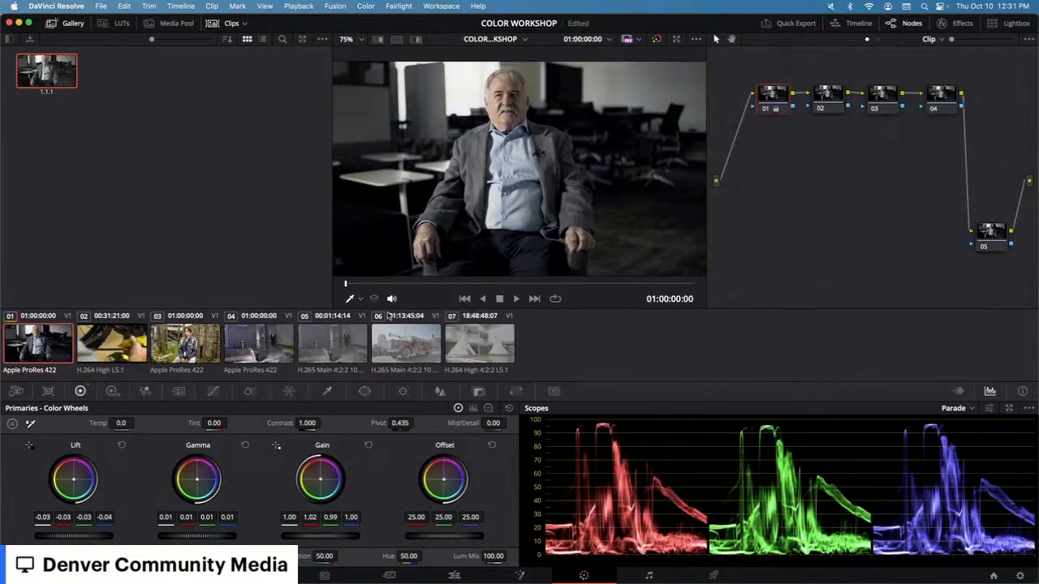
click(489, 408)
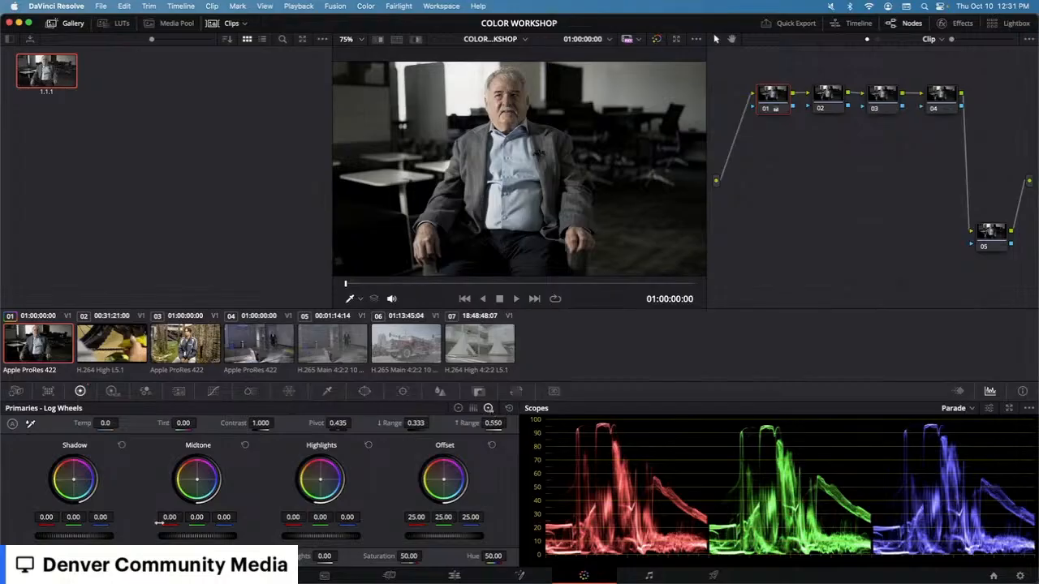
Step: Shift the Shadow and Highlights wheel balances and lower the Low Range to 0.103
drag(73, 479, 75, 484)
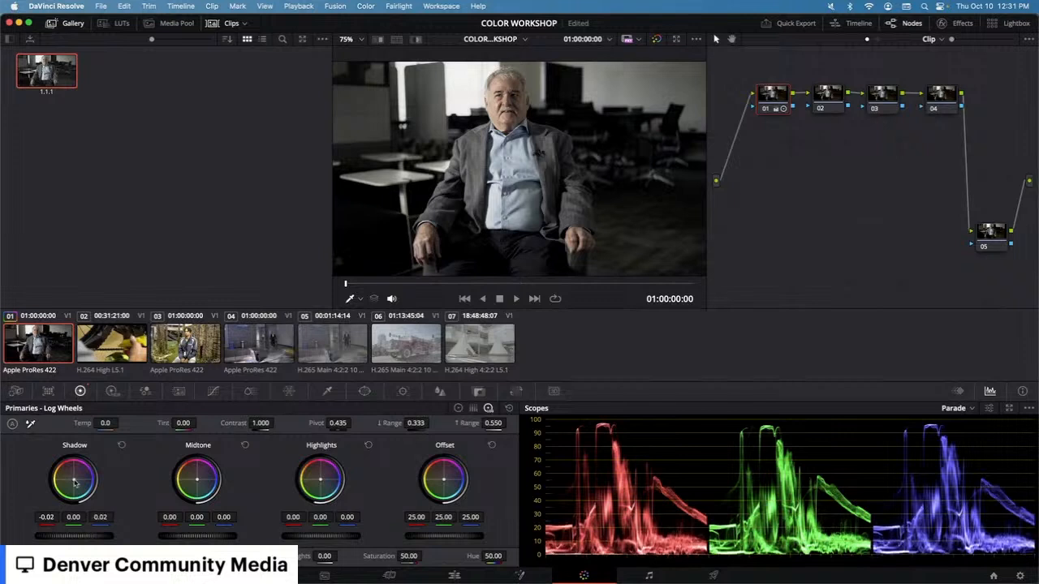
drag(322, 482, 321, 484)
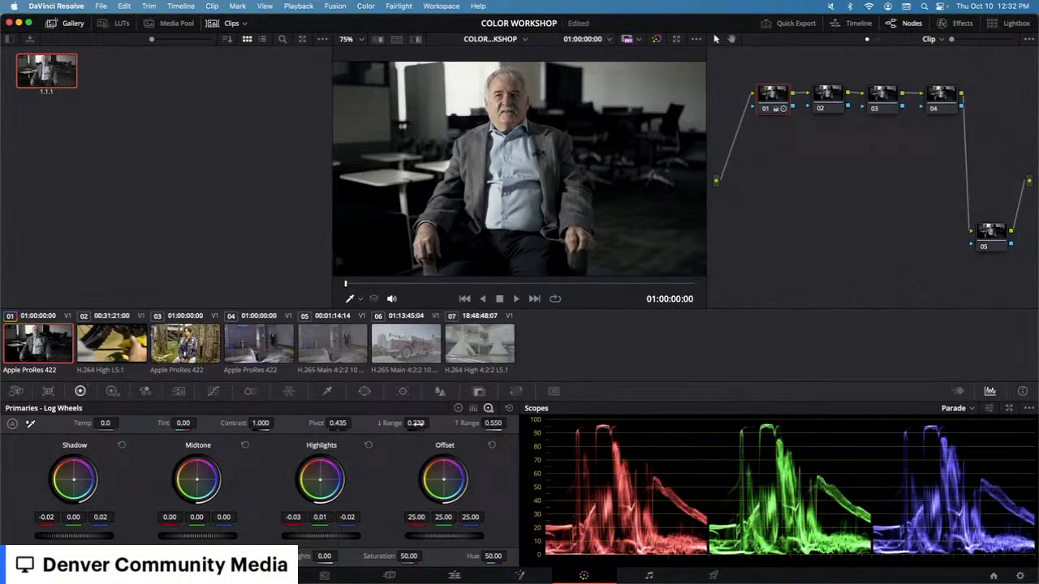
drag(416, 423, 379, 423)
drag(70, 488, 74, 483)
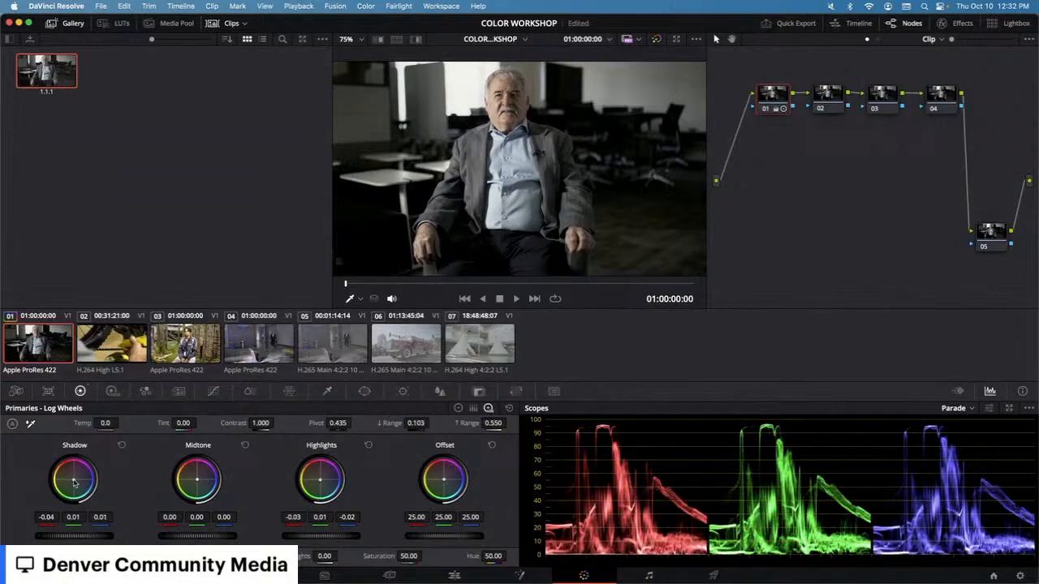
Step: Raise the High Range, then select node 02 and return to node 01 to compare
drag(493, 423, 510, 423)
click(828, 99)
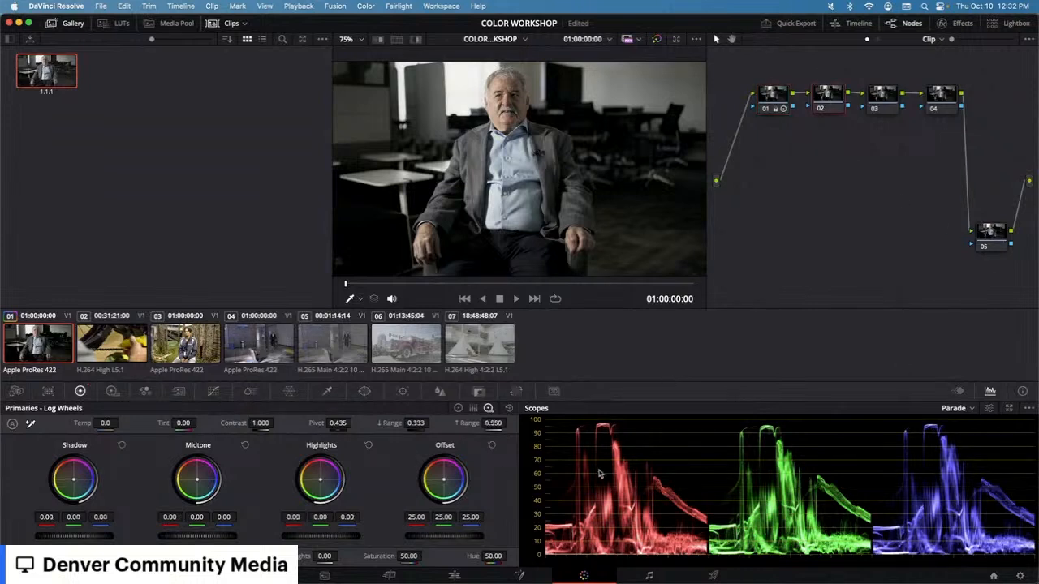
click(762, 98)
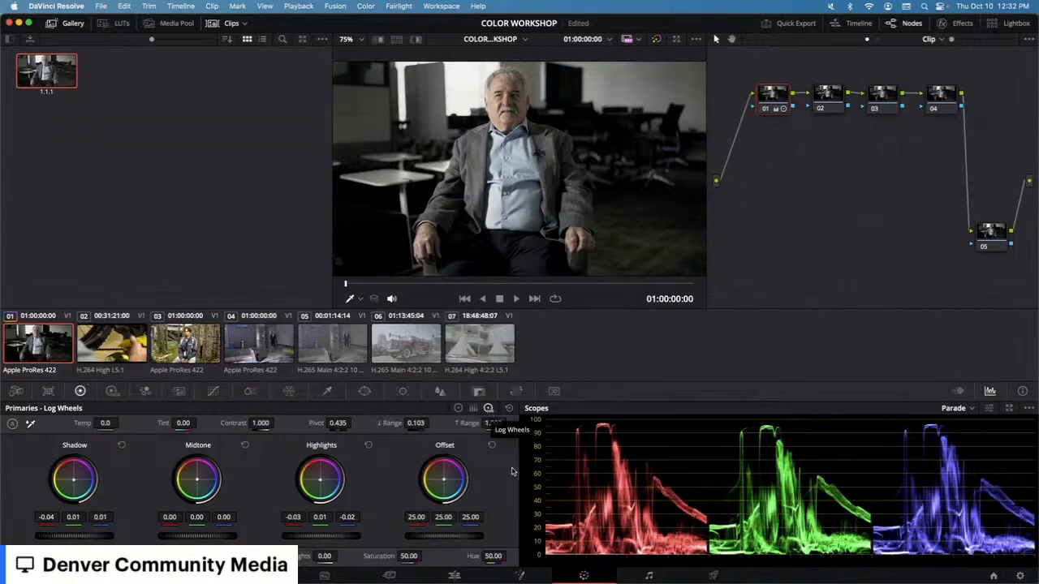
Step: Reset the Low Range to 0.333 and the High Range to 0.550
double_click(415, 425)
double_click(396, 425)
drag(474, 422, 468, 422)
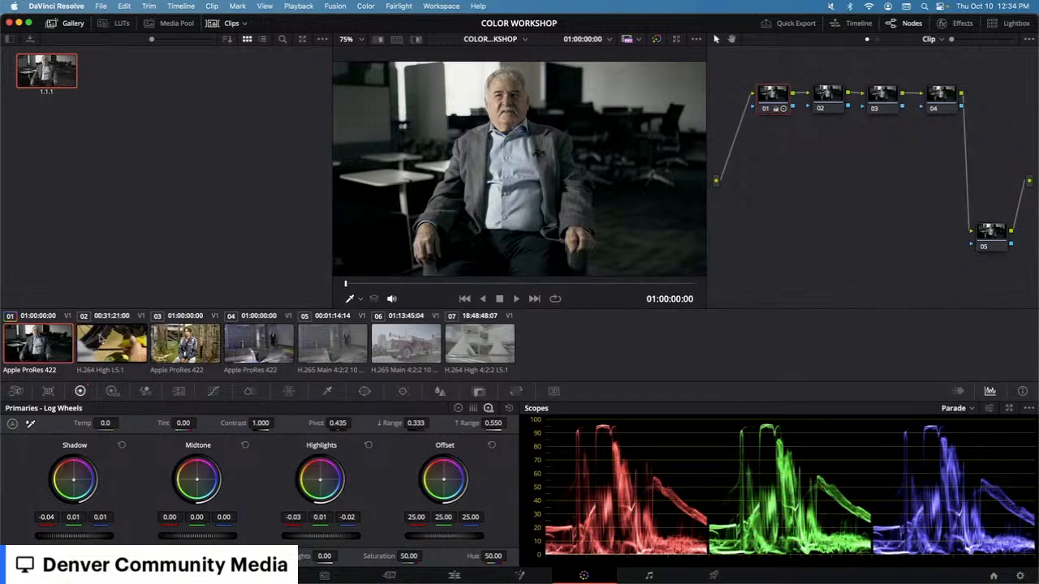
Step: Open the bike chain clip and add two serial nodes after node 01
click(102, 340)
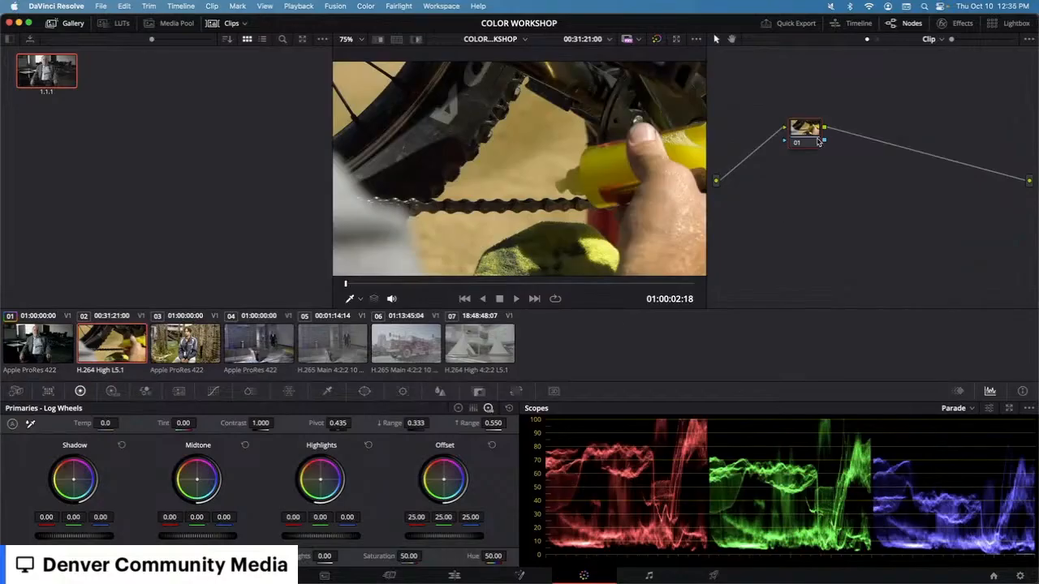
key(alt+s)
key(alt+s)
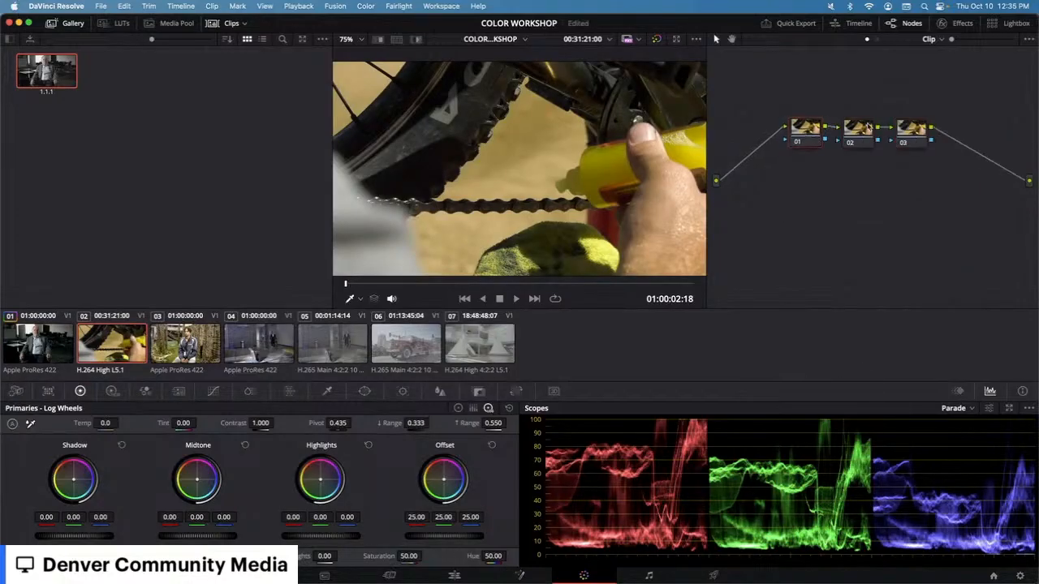
Step: Select node 02, nudge the Highlights wheel balance slightly, then reset the Highlights wheel
click(840, 143)
drag(320, 480, 322, 483)
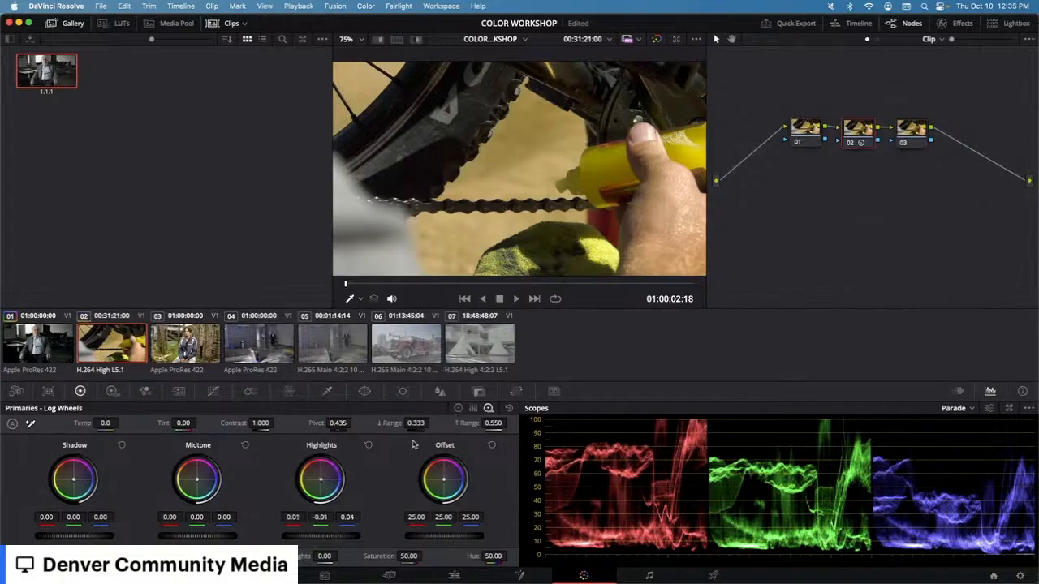
click(369, 445)
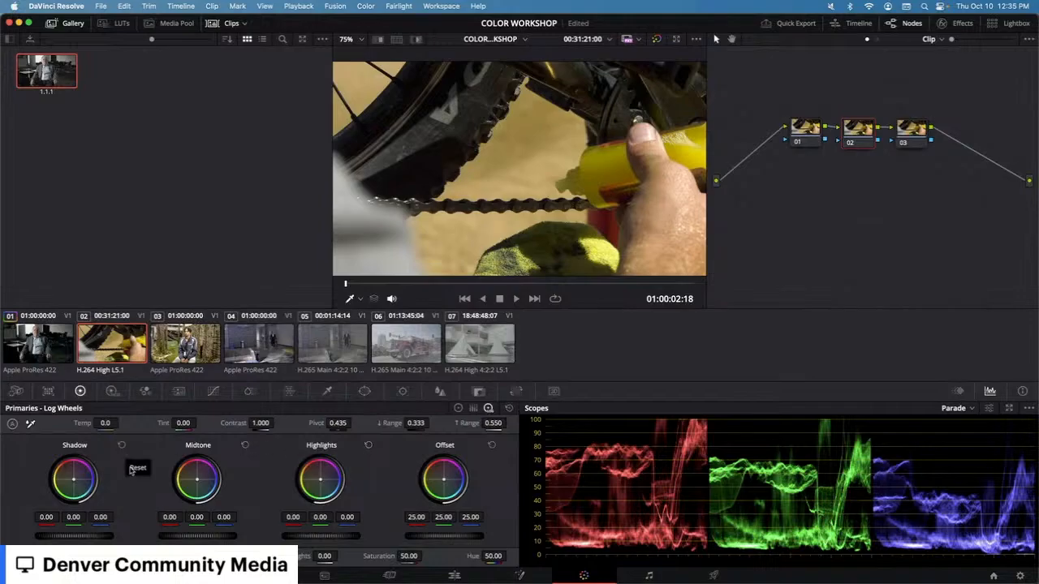
Step: Switch to the primary Color Wheels and nudge Hue and Saturation slightly, setting Saturation to 50.20
click(459, 408)
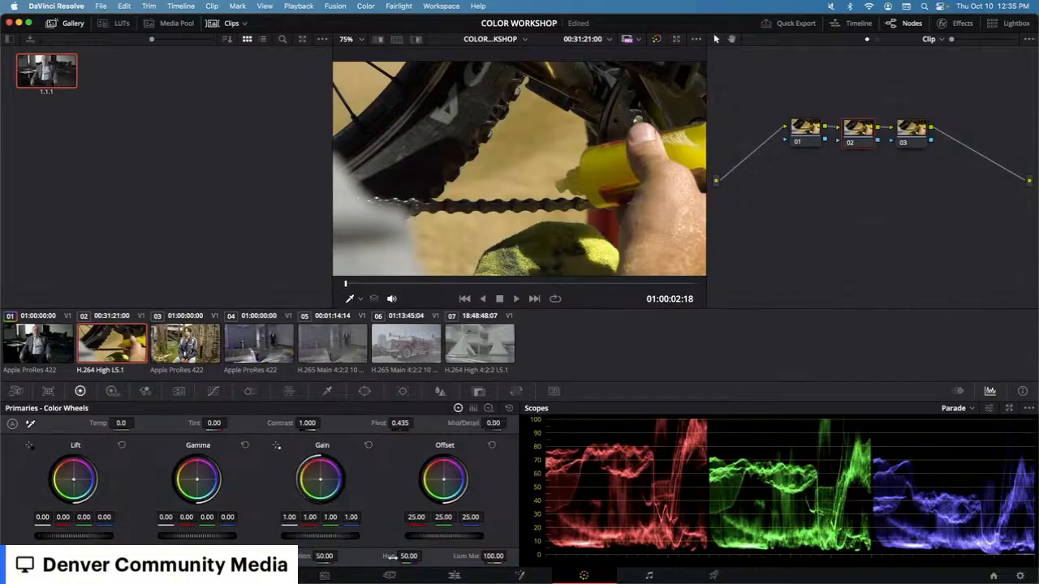
drag(404, 557, 406, 557)
double_click(385, 559)
drag(322, 557, 324, 557)
right_click(860, 132)
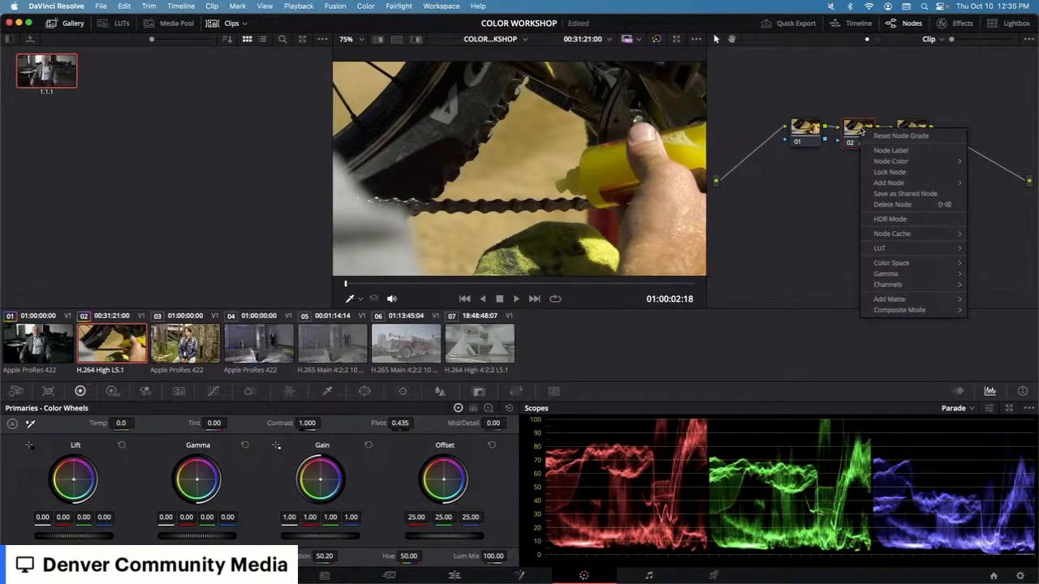
click(814, 192)
right_click(831, 196)
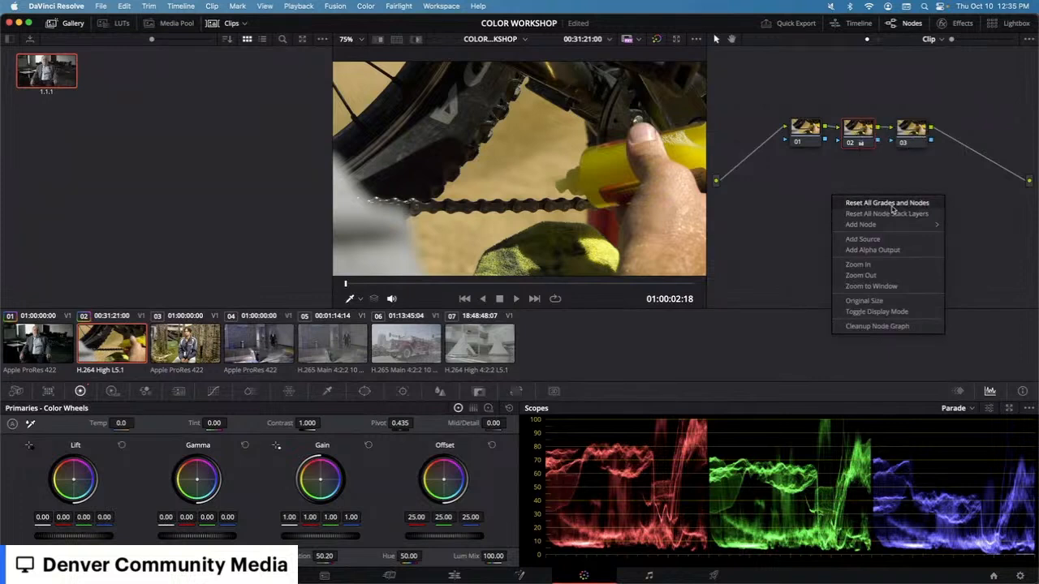
click(793, 195)
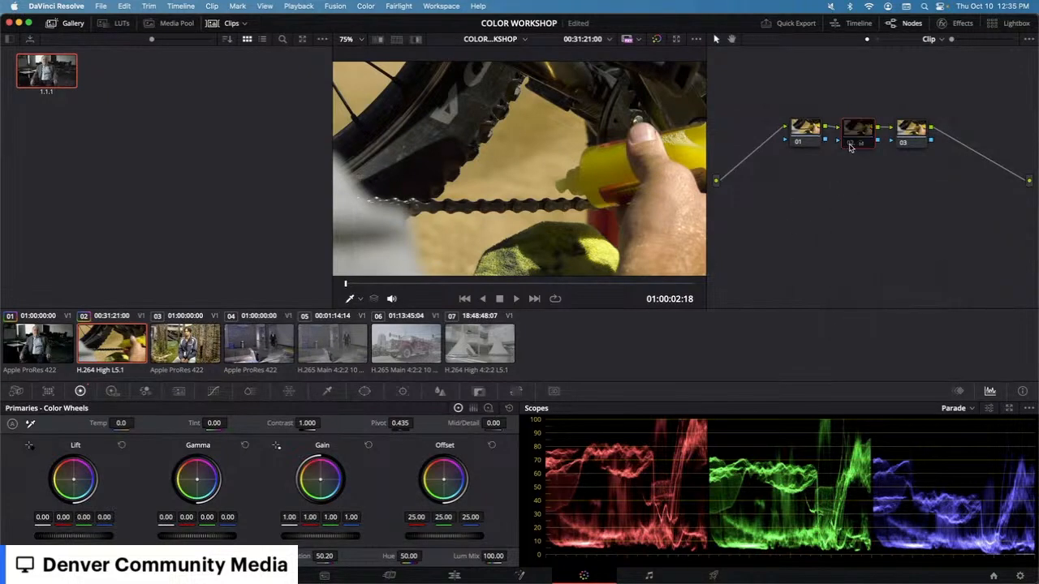
Step: Push node 02's Gain balance strongly toward magenta, toggle the node on and off to compare, then reset its grade
drag(320, 490, 339, 480)
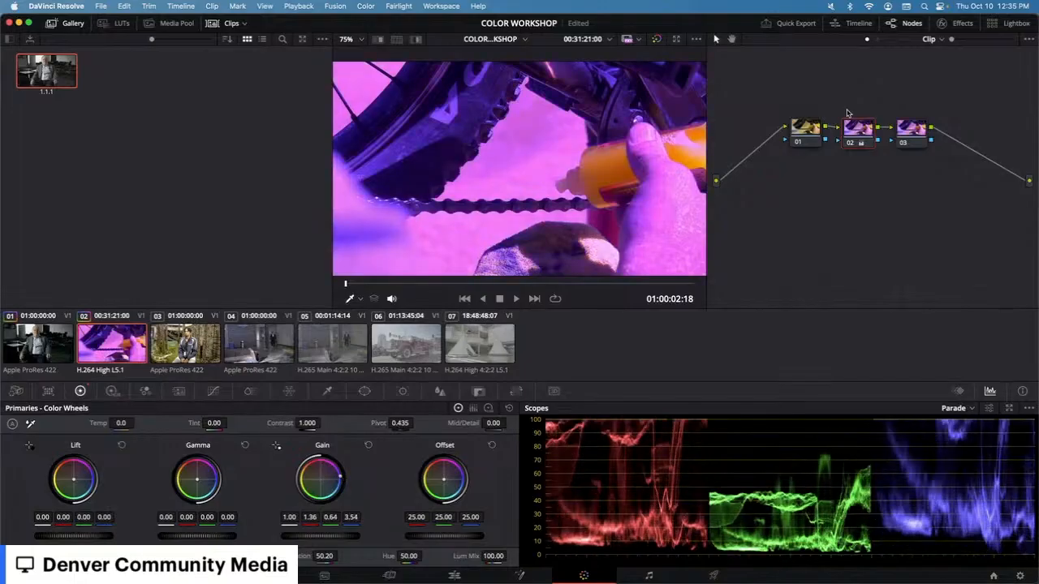
click(850, 143)
click(850, 143)
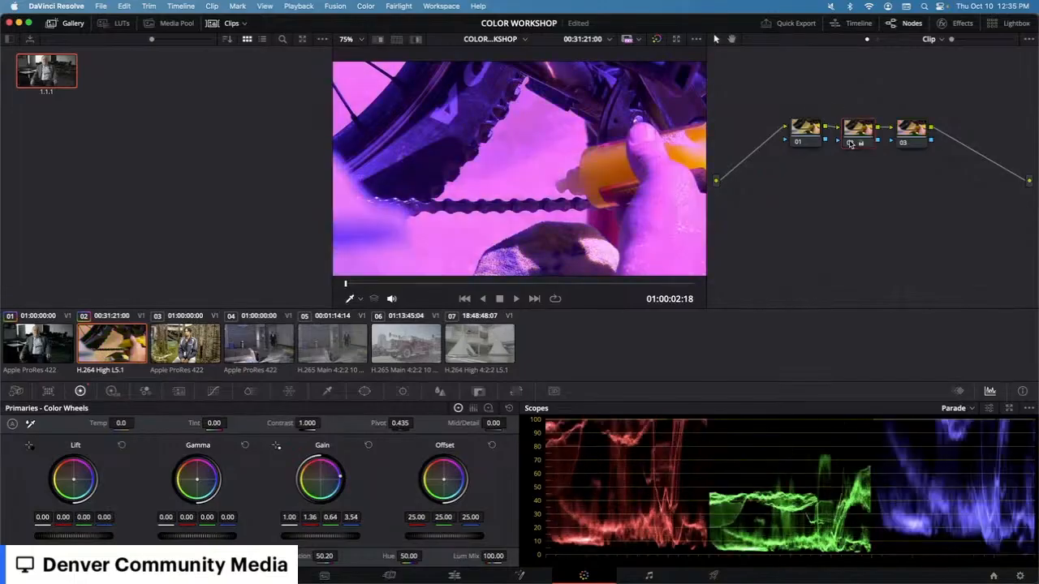
click(850, 144)
click(849, 144)
click(850, 144)
click(850, 144)
click(657, 39)
click(656, 39)
click(656, 39)
click(656, 39)
right_click(844, 130)
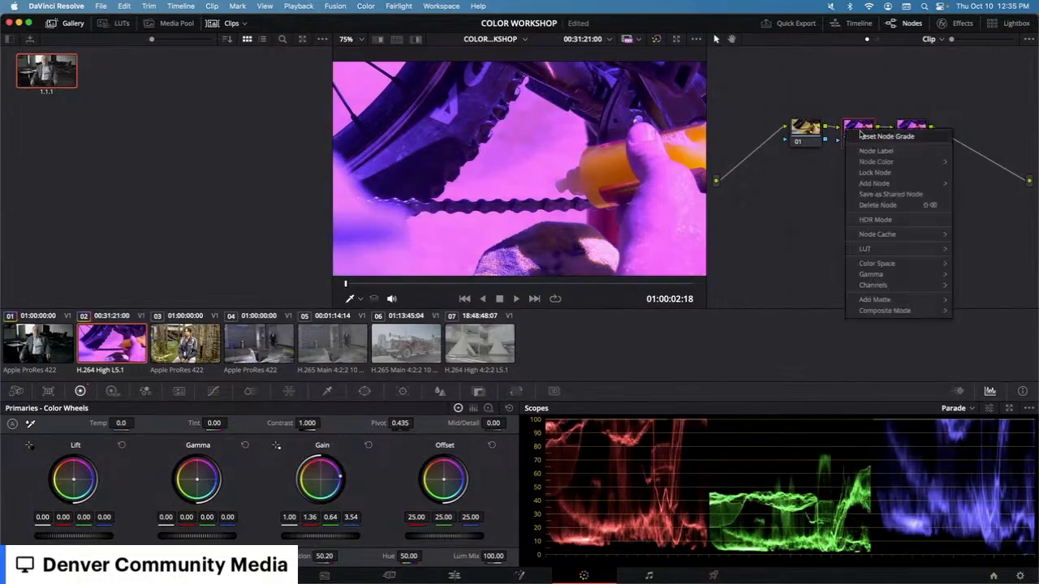
click(862, 135)
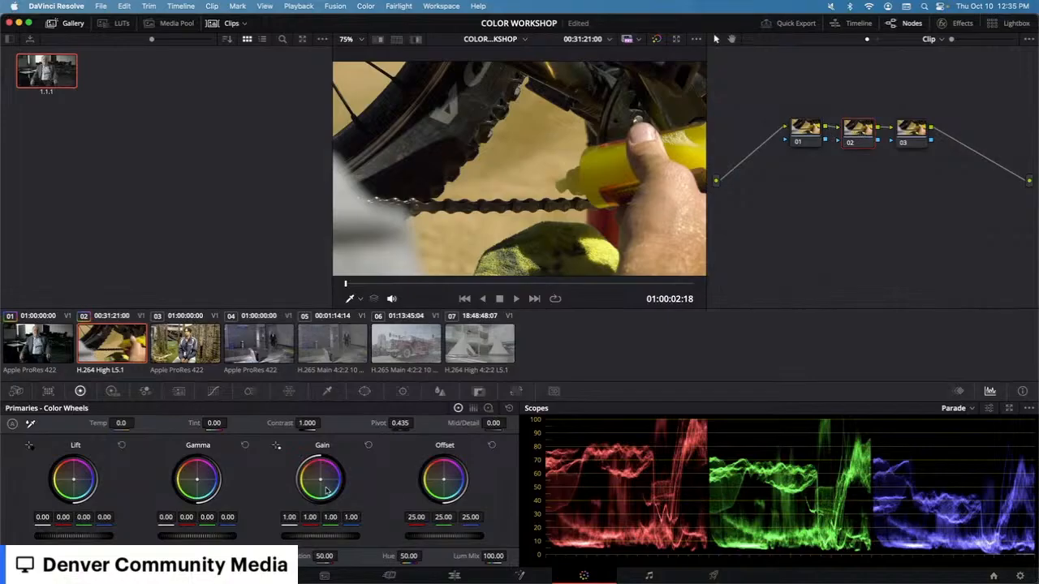
Step: Push node 02's Gain toward magenta again and spread the nodes further apart in the node graph
drag(322, 480, 338, 479)
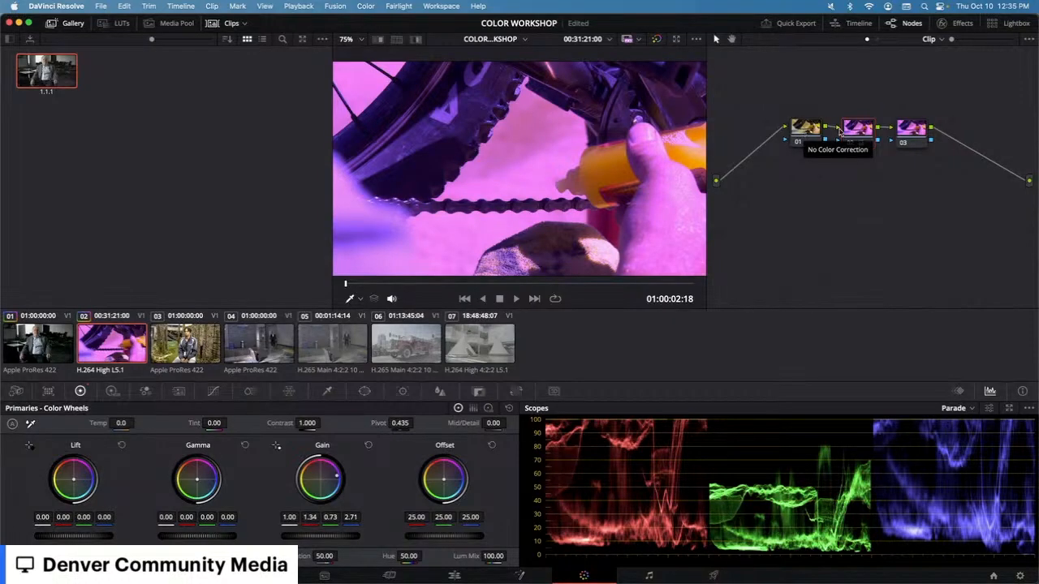
drag(910, 131, 934, 125)
drag(819, 132, 872, 132)
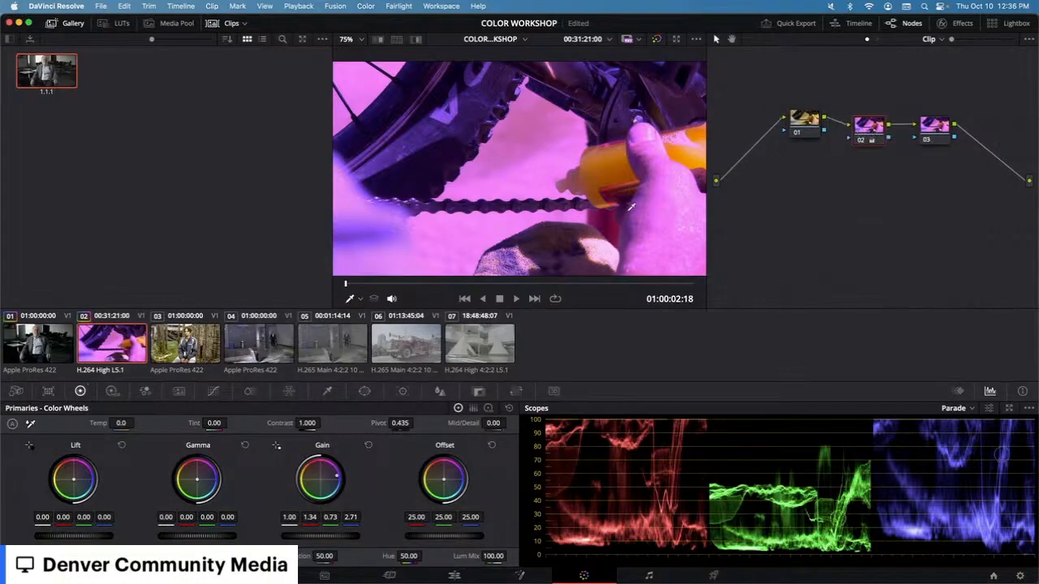
Step: Reset all grades and nodes on the clip
right_click(866, 140)
right_click(810, 173)
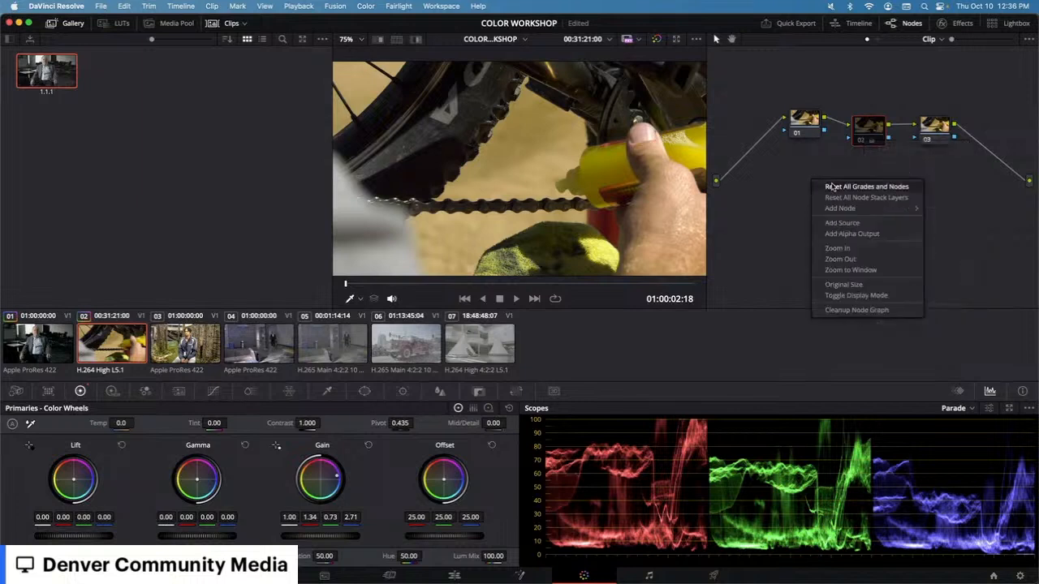
click(836, 187)
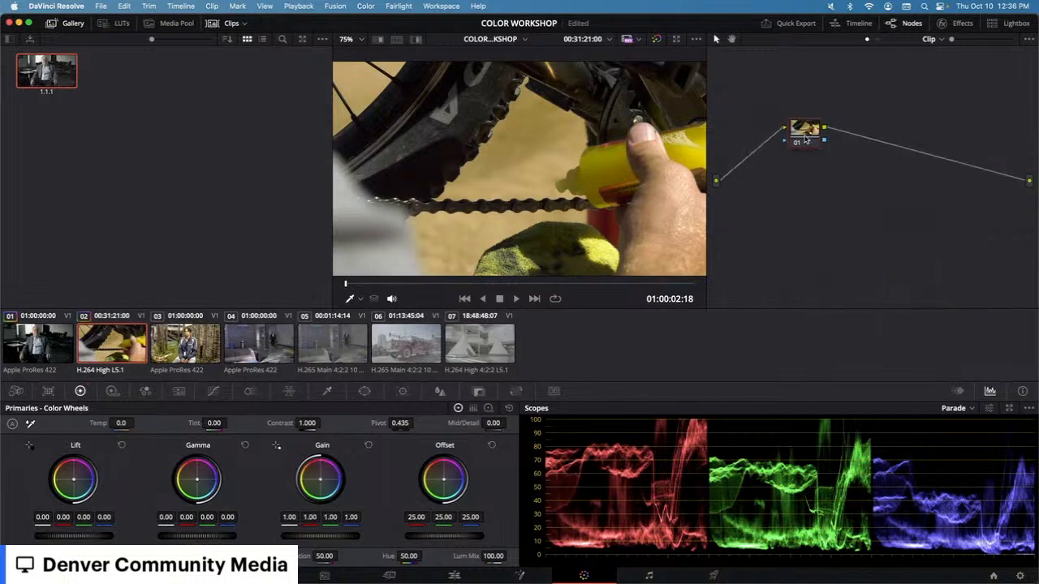
Step: Add two serial nodes and drop node 01's Saturation to 0
key(alt+s)
key(alt+s)
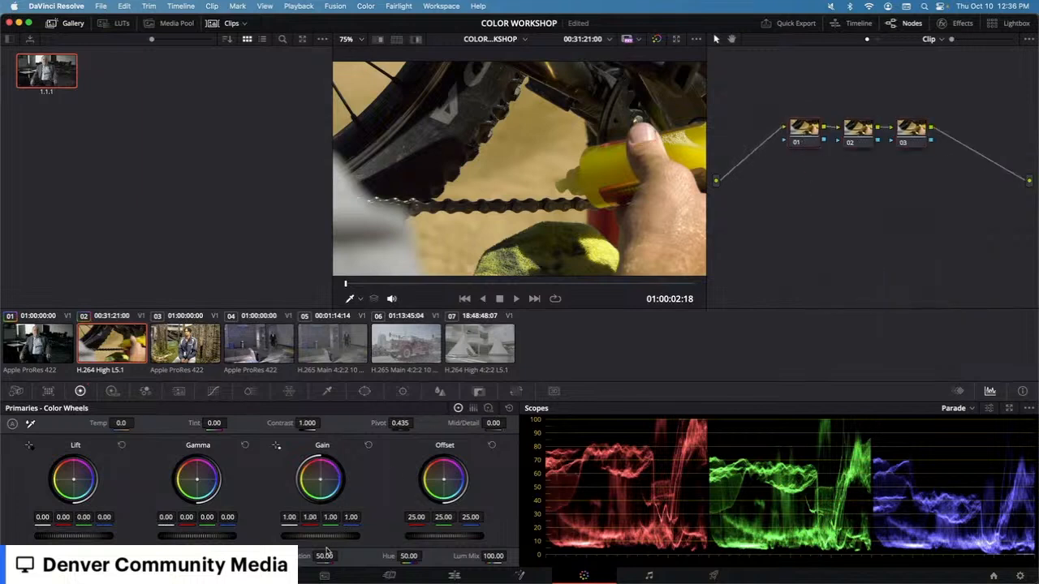
drag(325, 556, 244, 556)
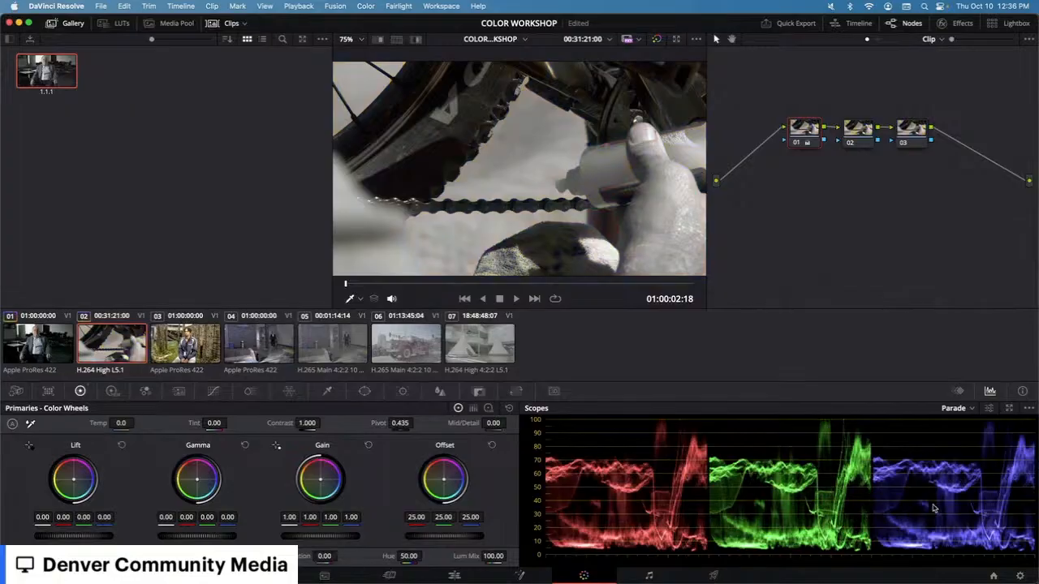
Step: Raise node 02's Saturation to 100, then reset the grades of node 02 and node 01
click(866, 134)
drag(327, 555, 341, 556)
right_click(849, 135)
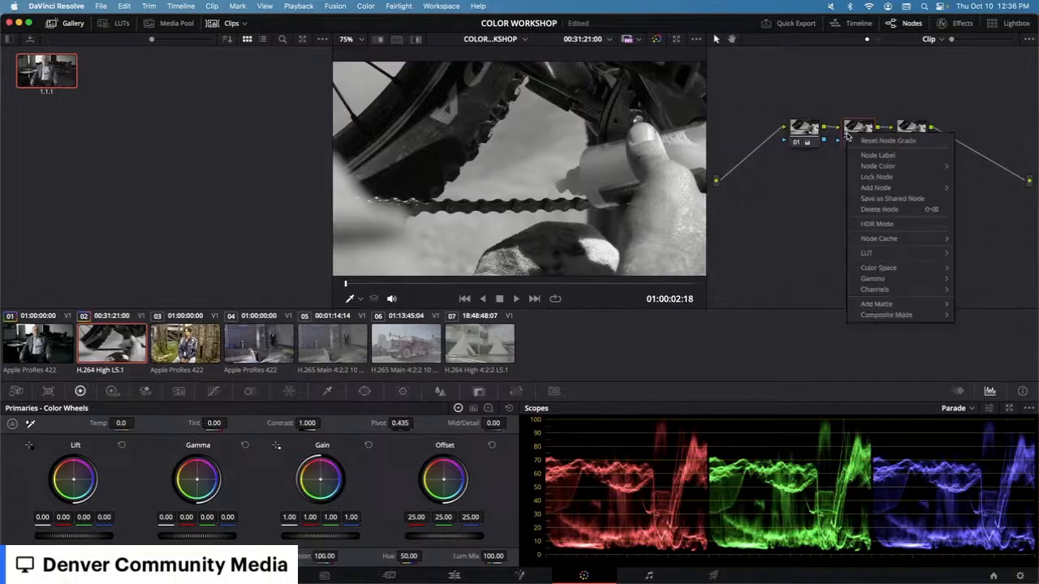
click(864, 142)
right_click(797, 135)
click(813, 142)
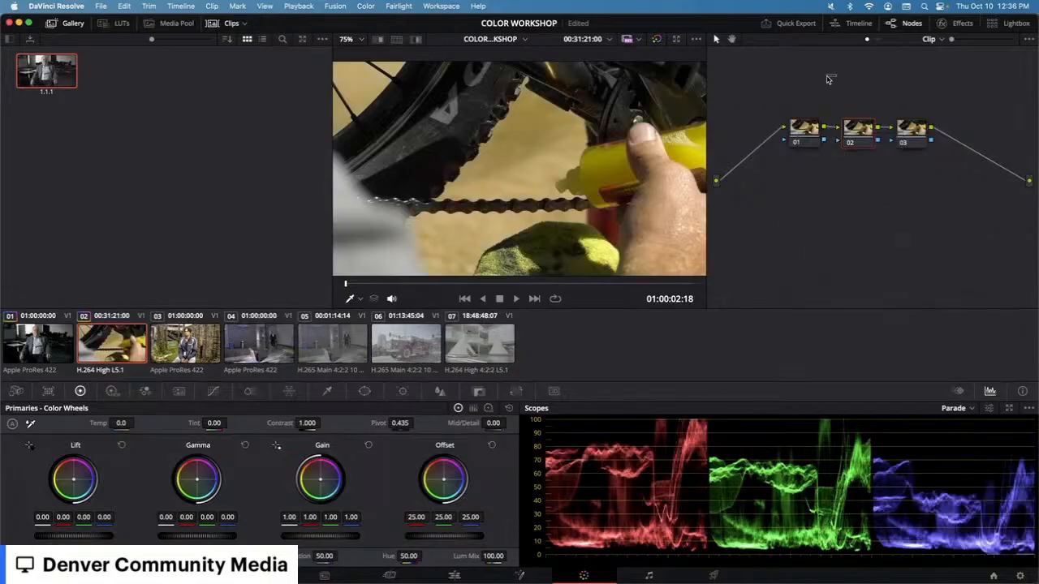
Step: Reset node 02's grade and nudge its Gain balance slightly toward blue
drag(315, 538, 284, 539)
right_click(850, 140)
click(865, 143)
drag(322, 484, 327, 484)
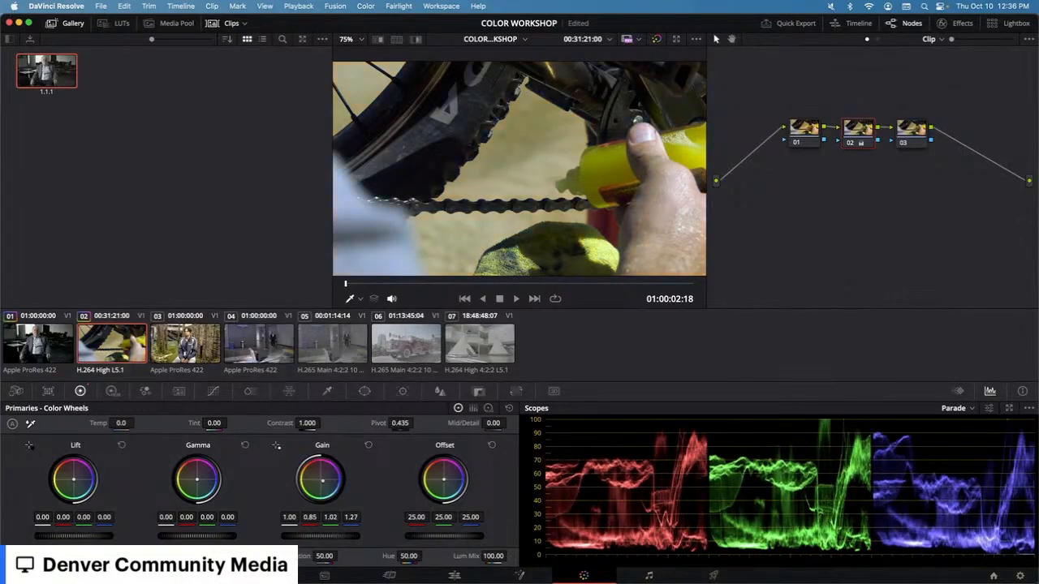
drag(327, 484, 323, 484)
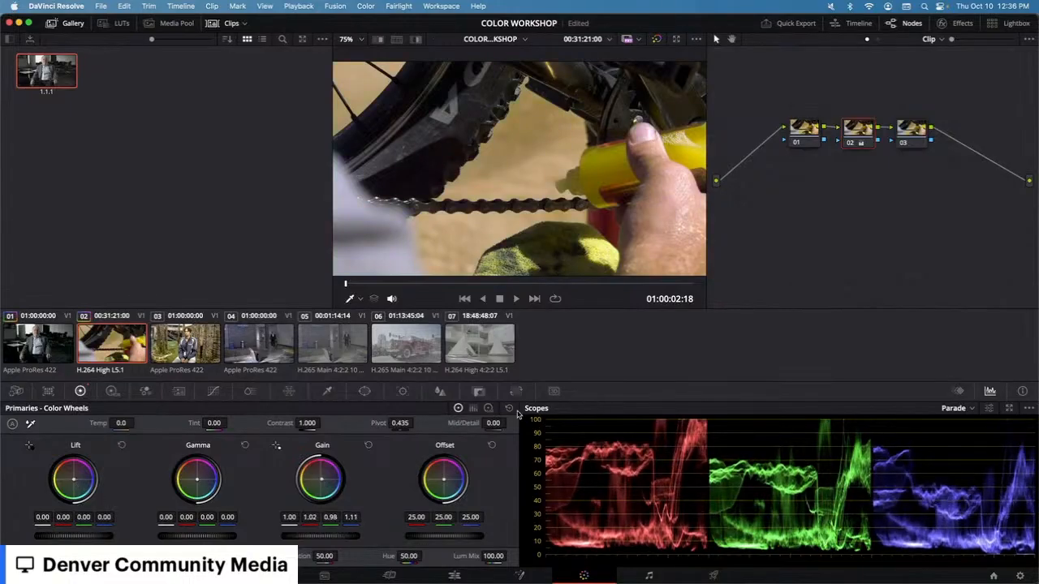
Step: Switch to the Log wheels and shift the Shadow balance toward blue
click(487, 409)
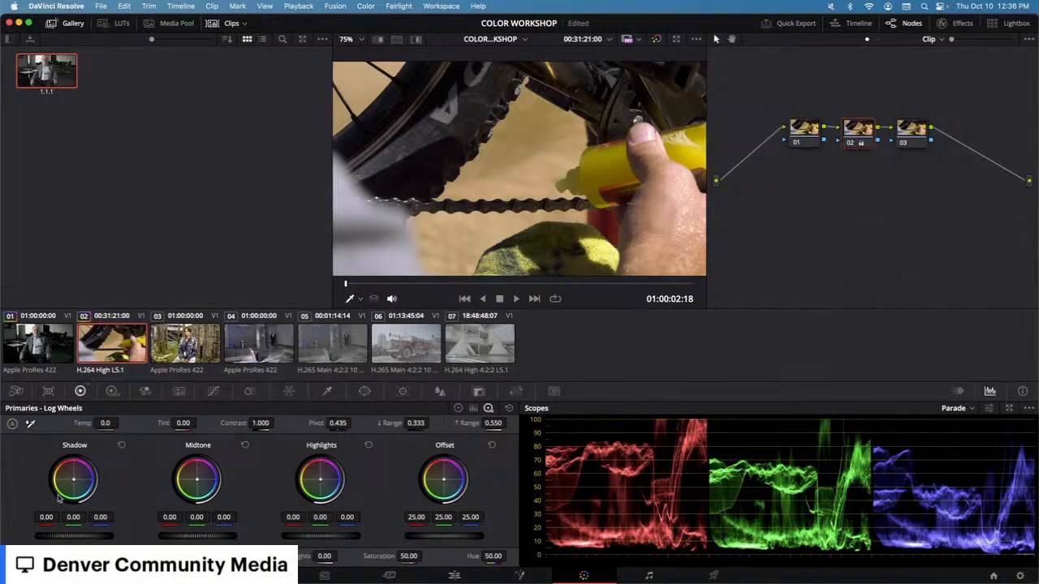
drag(68, 484, 83, 484)
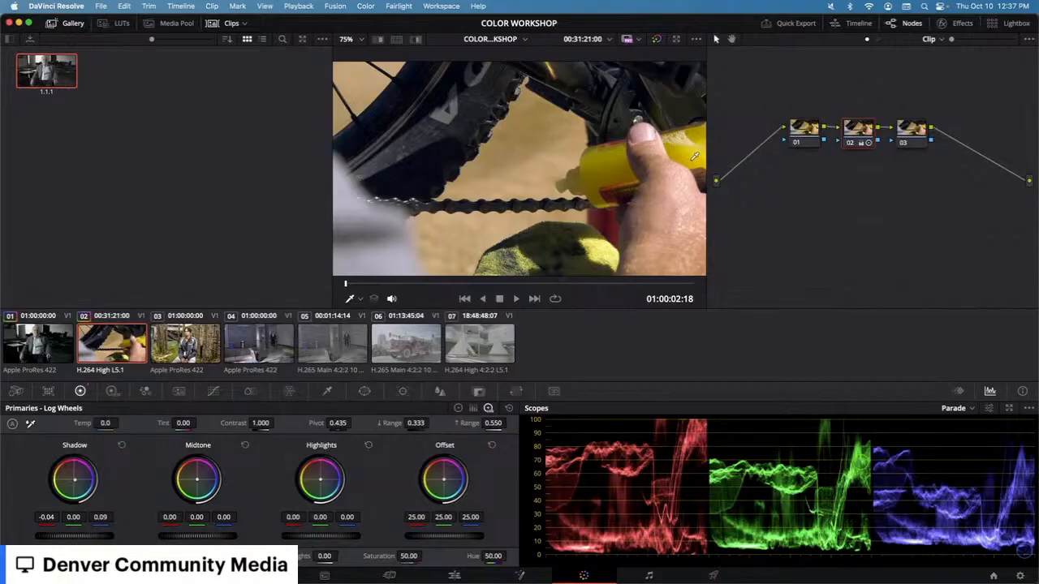
Step: Open the forest interview clip, set Contrast to 1.264 and lower the Shadow master to -0.05
scroll(695, 156, down, 3)
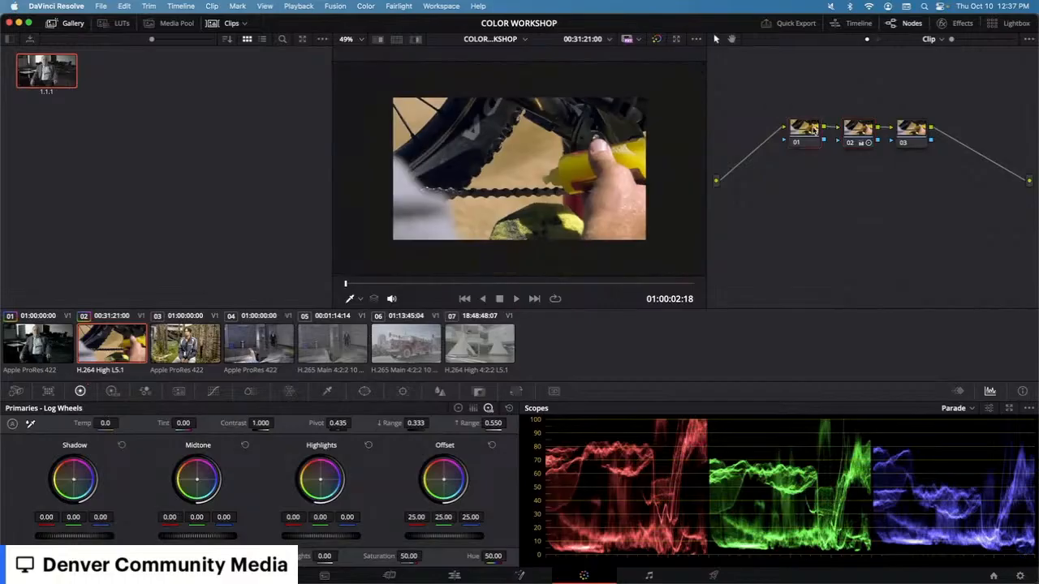
click(199, 333)
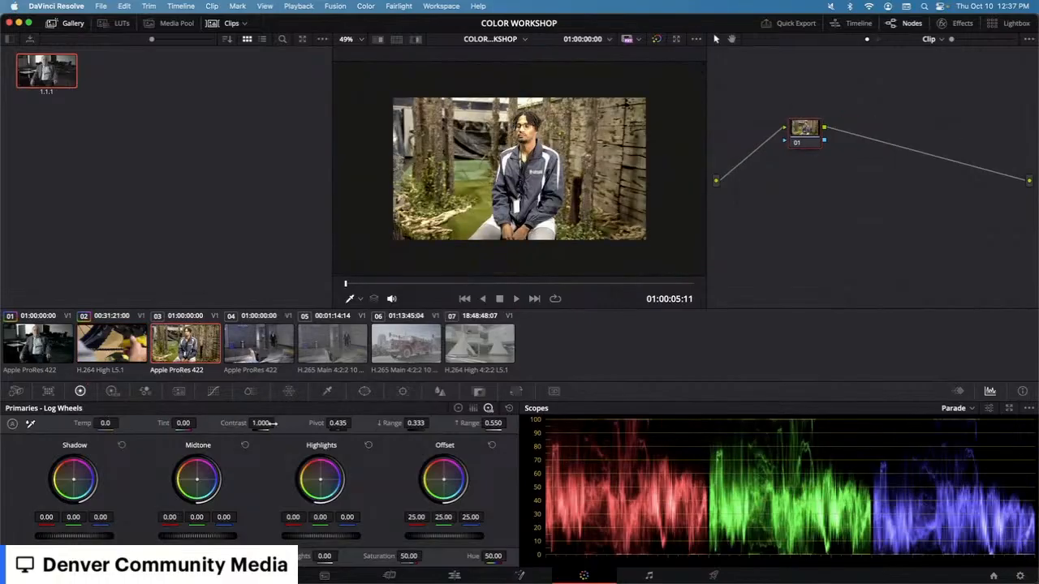
mouse_move(276, 423)
mouse_down()
mouse_move(438, 422)
mouse_move(279, 423)
mouse_move(297, 423)
mouse_up()
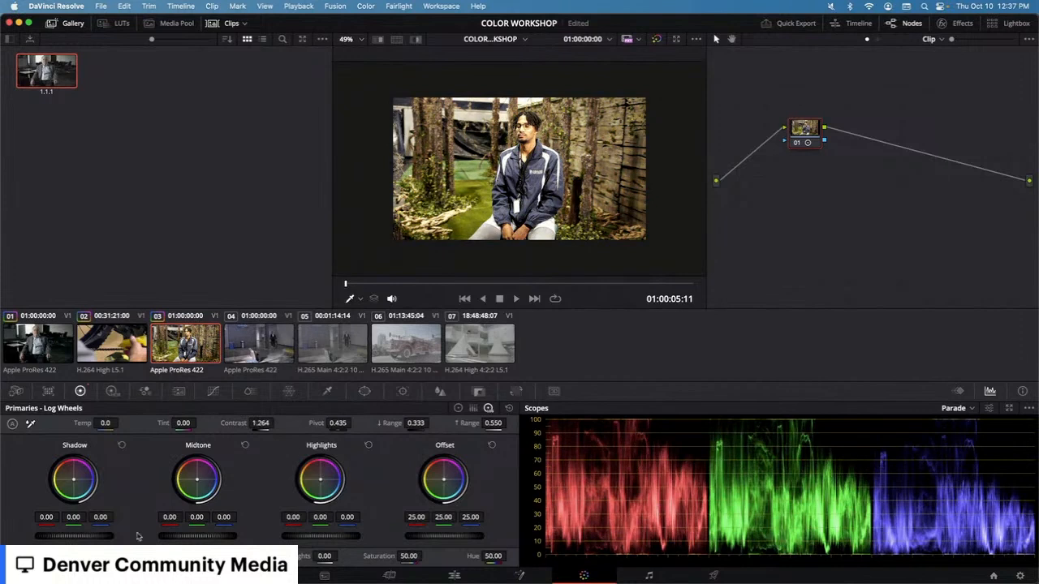
drag(84, 540, 73, 539)
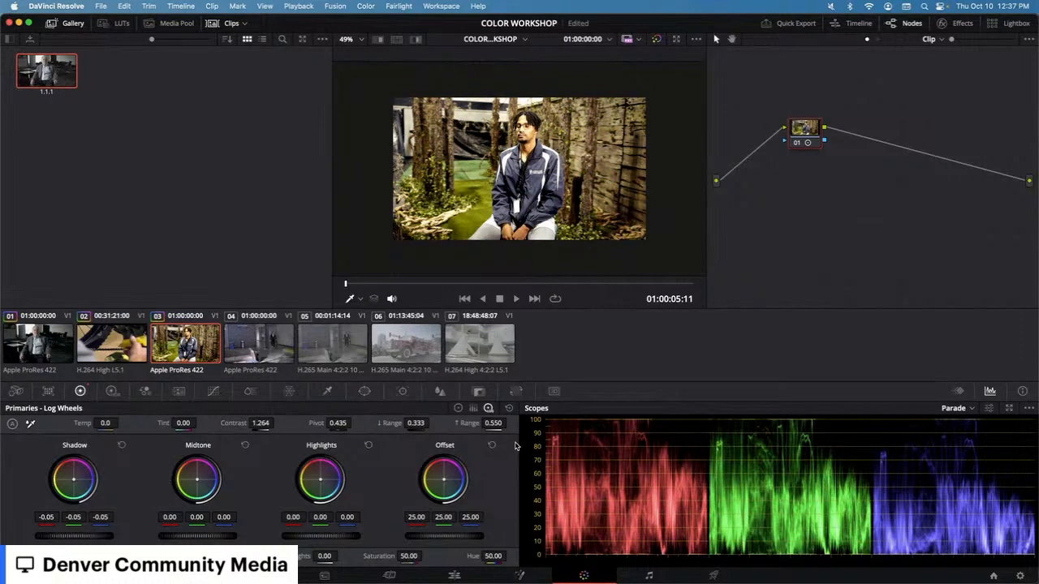
Step: Reset node 01's grade and switch back to the primary Color Wheels
right_click(851, 198)
click(873, 208)
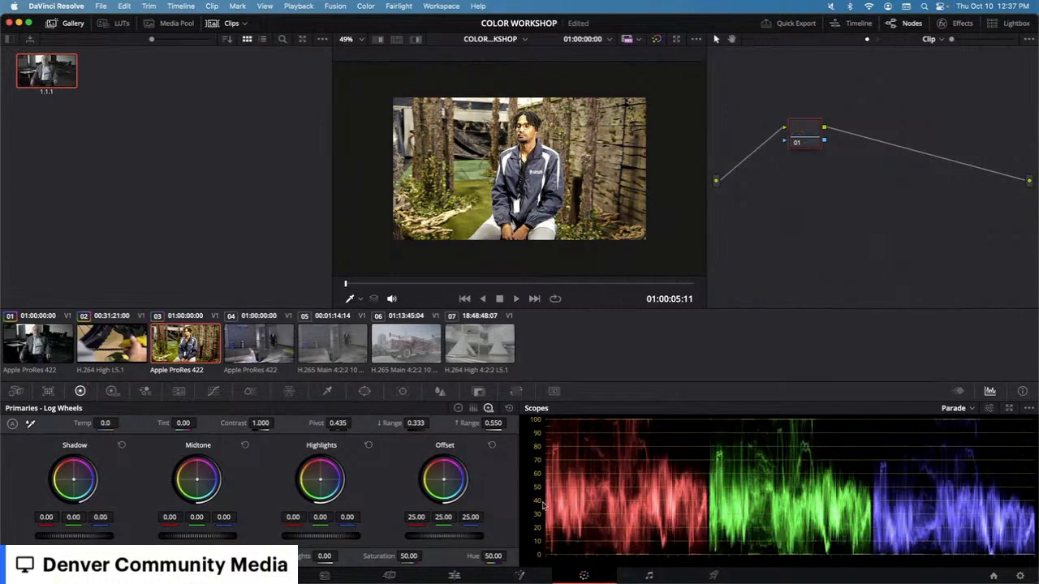
click(459, 409)
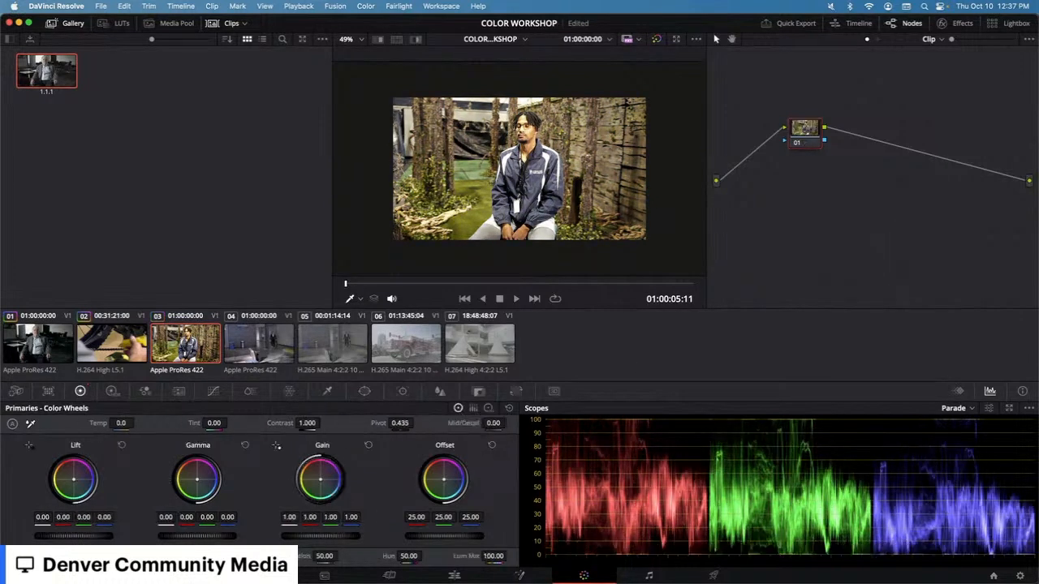
Step: Set the scope to Waveform, lower the Lift master to -0.04 and raise the Gain master to 1.11
click(971, 409)
click(970, 437)
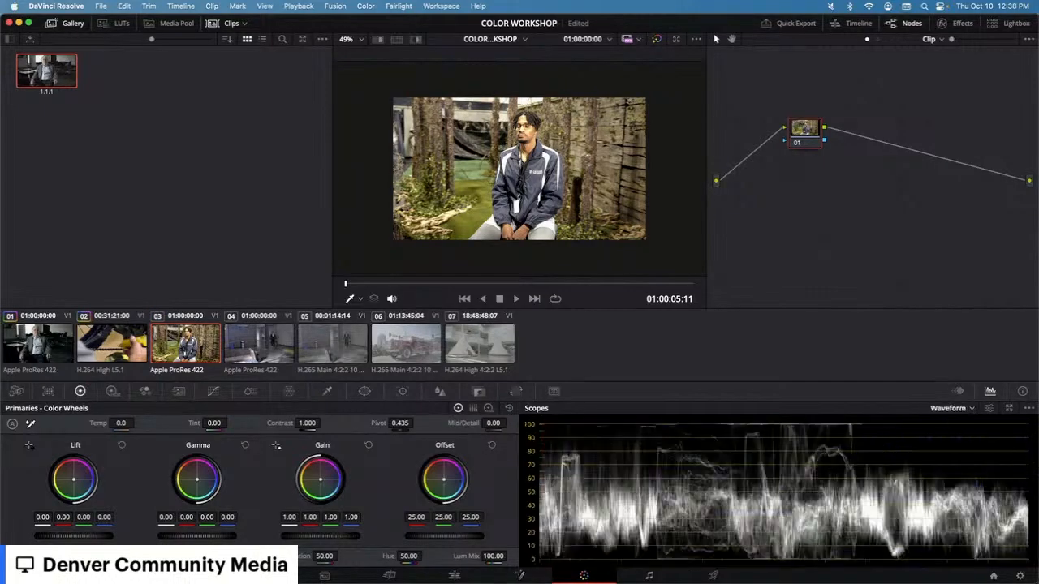
drag(76, 541, 62, 542)
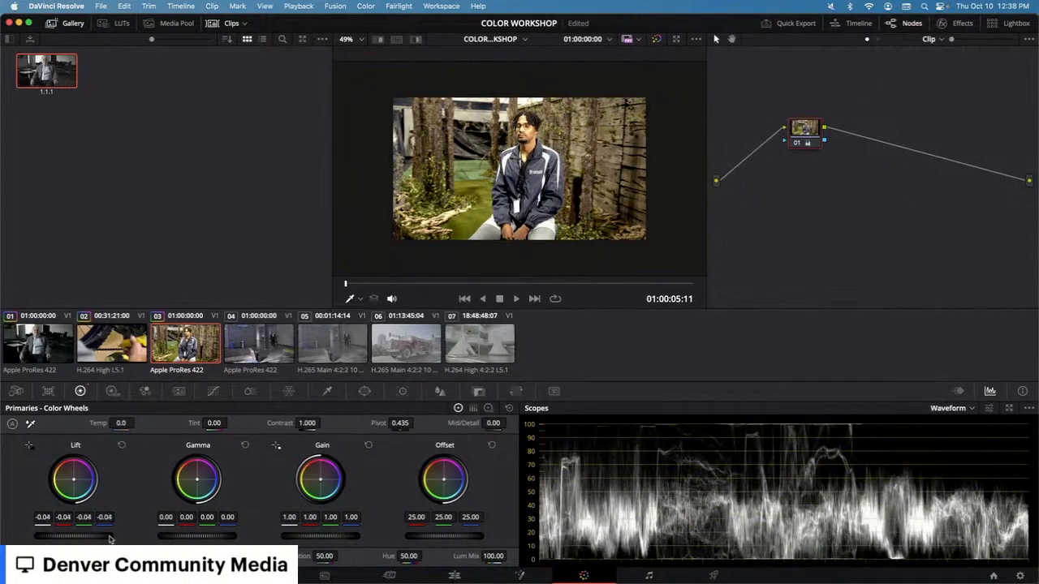
drag(284, 537, 331, 539)
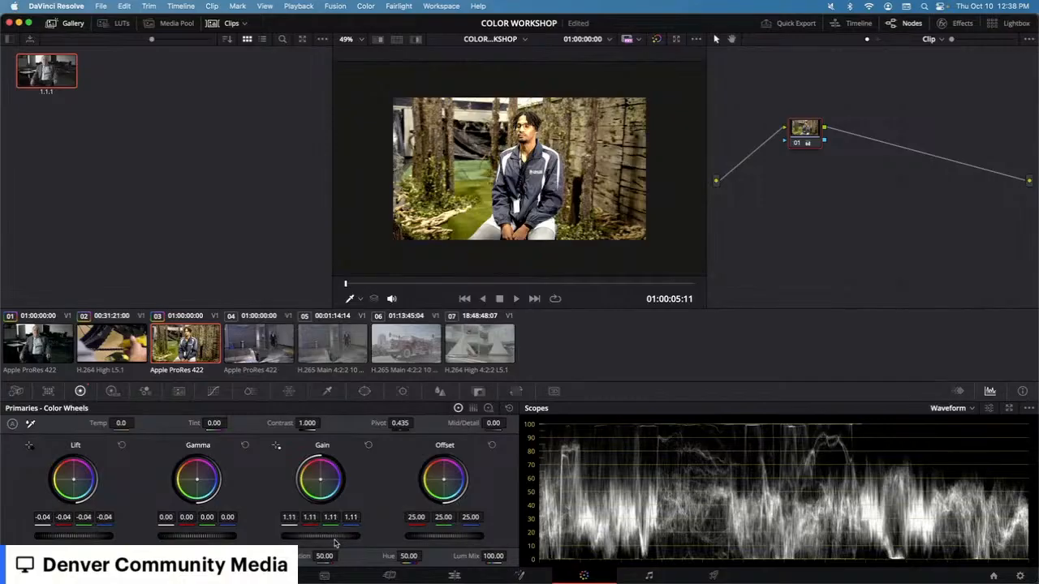
Step: Raise Contrast to 1.704, then reset node 01's grade
drag(307, 422, 323, 422)
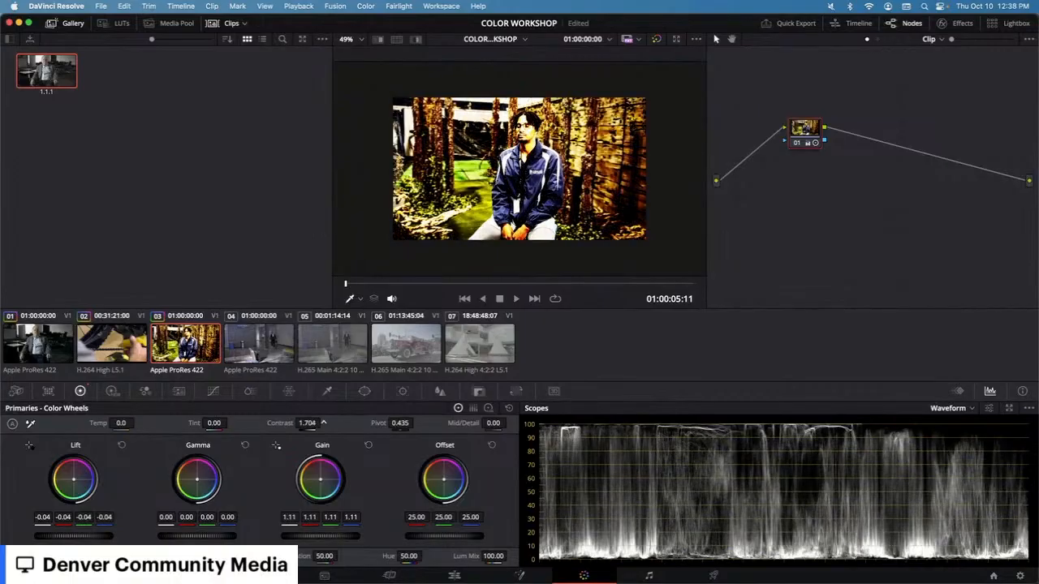
right_click(807, 142)
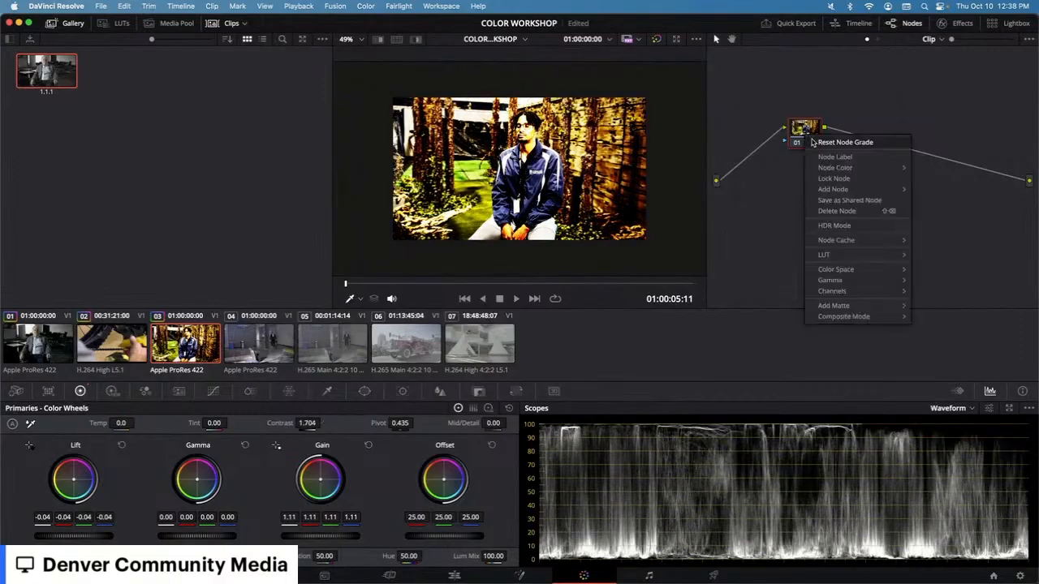
click(844, 144)
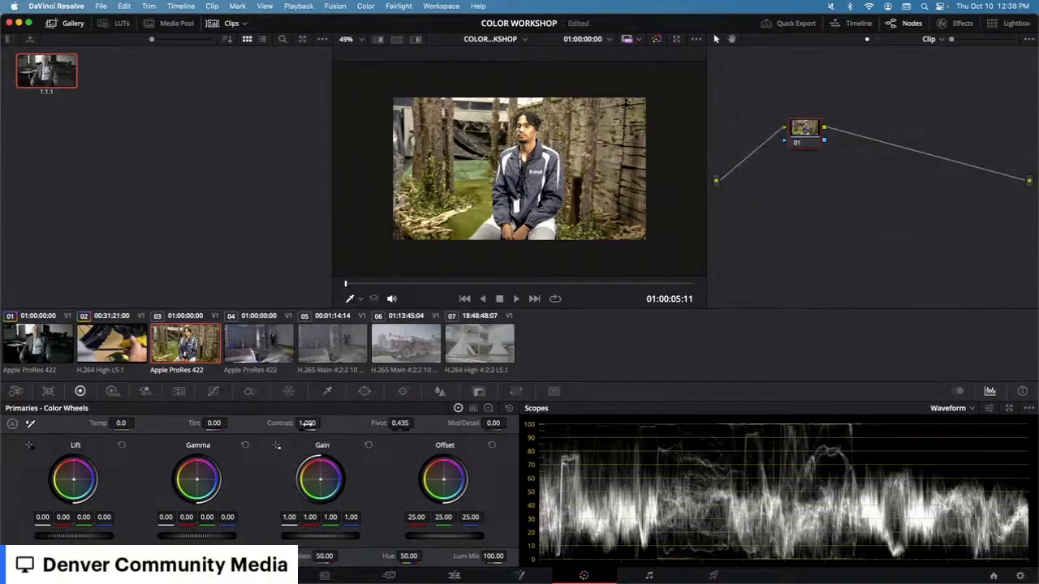
Step: Adjust Contrast to 1.092 and Pivot to 0.181, then reset both to their defaults
drag(323, 423, 323, 423)
double_click(273, 422)
drag(415, 423, 393, 424)
drag(323, 423, 323, 423)
drag(416, 423, 416, 423)
drag(323, 423, 310, 423)
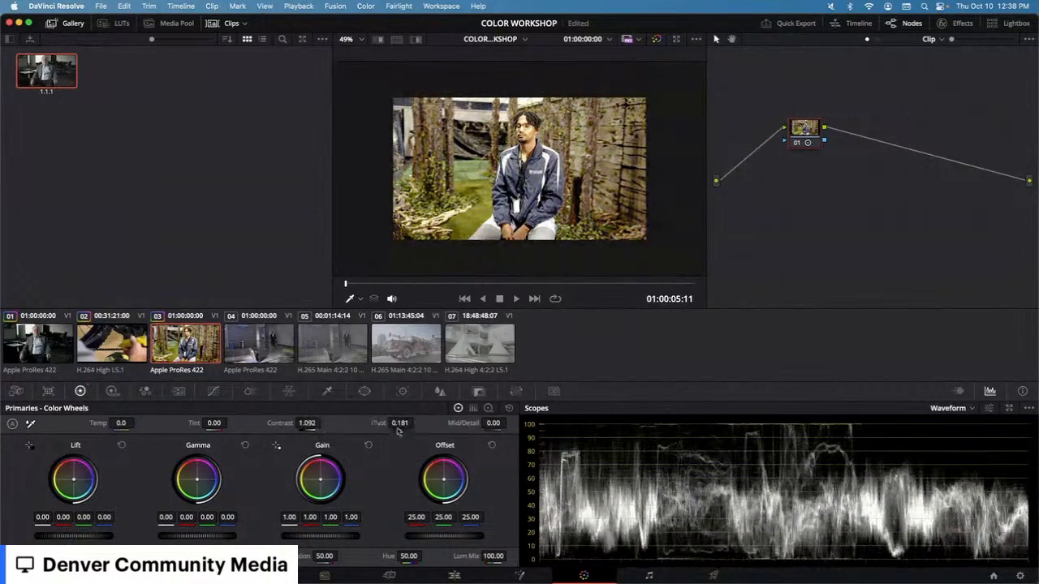
drag(399, 423, 374, 424)
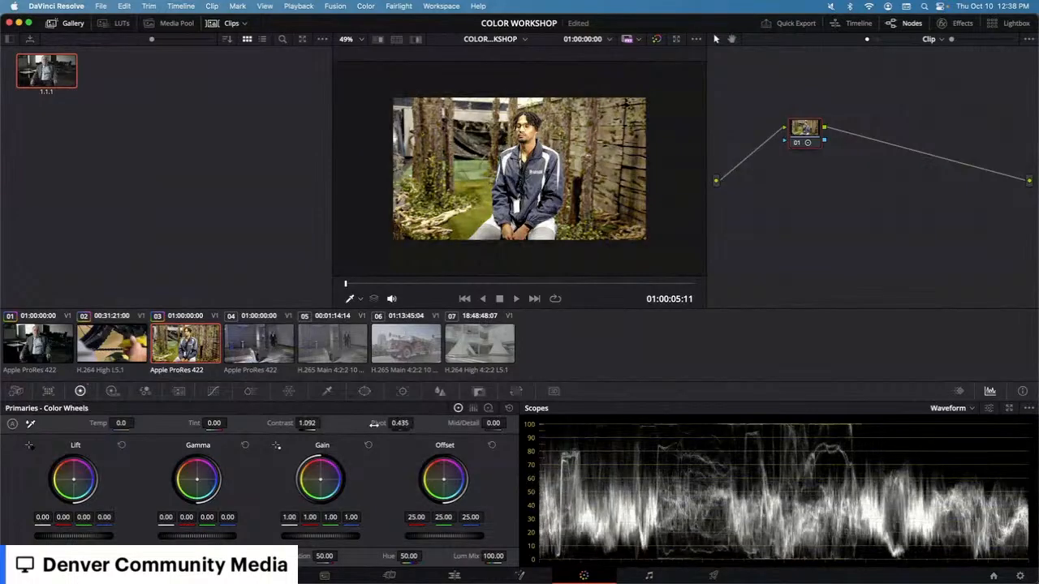
double_click(280, 423)
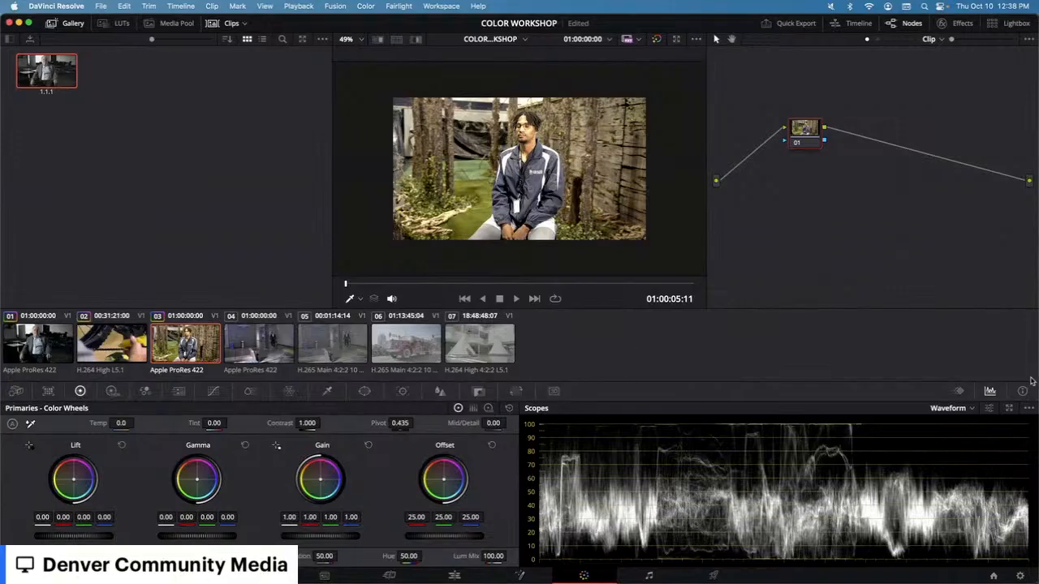
Step: Reselect the Waveform scope and set Temp to 930.0
click(972, 409)
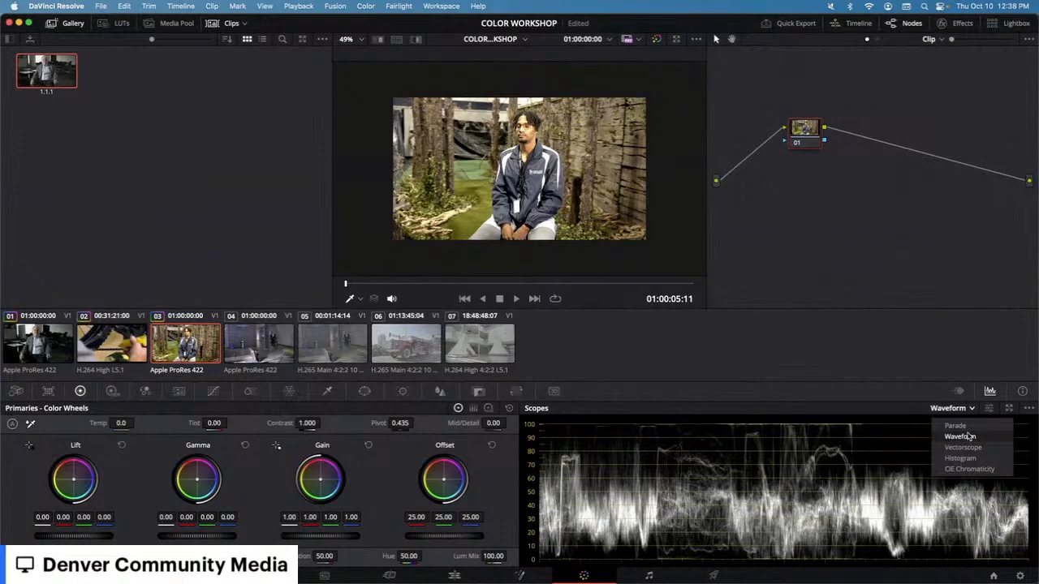
click(971, 437)
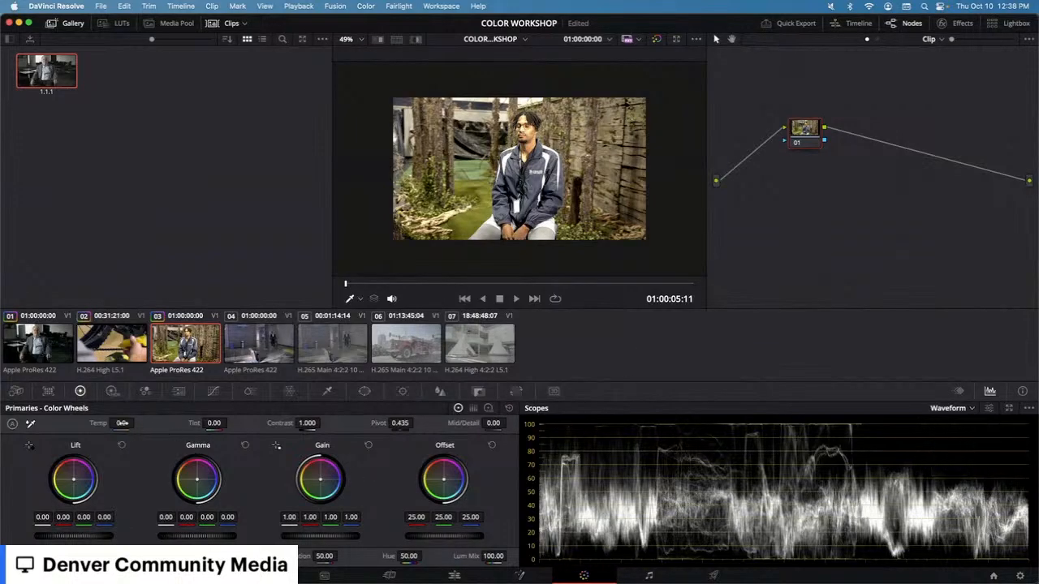
drag(135, 423, 96, 422)
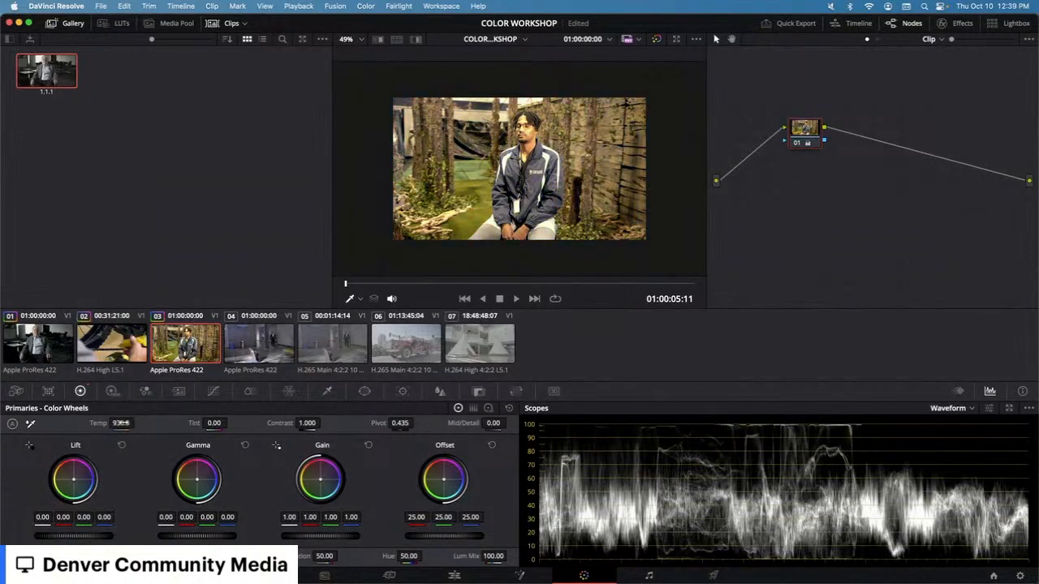
Step: Switch the scope to Parade and set Temp to -1360.0 and Tint to 55.50
click(970, 409)
click(955, 426)
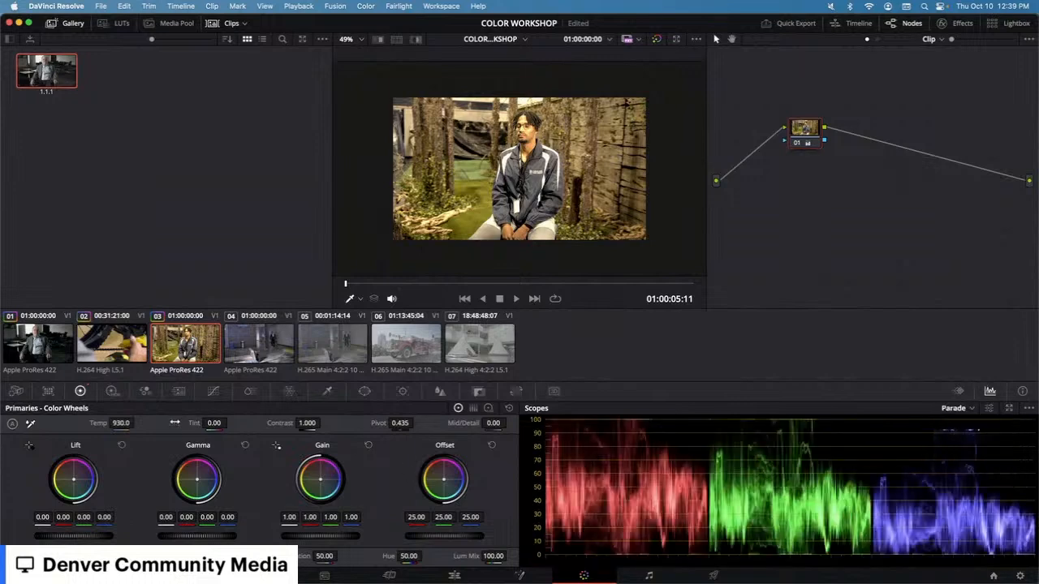
mouse_move(123, 423)
mouse_down()
mouse_move(91, 422)
mouse_move(171, 423)
mouse_move(137, 423)
mouse_up()
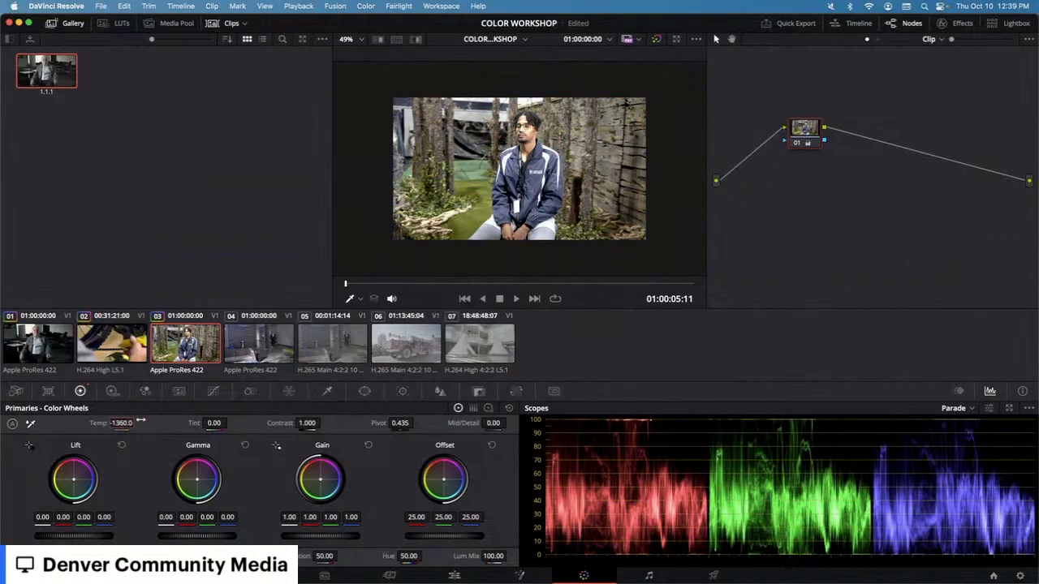
mouse_move(215, 423)
mouse_down()
mouse_move(231, 423)
mouse_move(220, 428)
mouse_up()
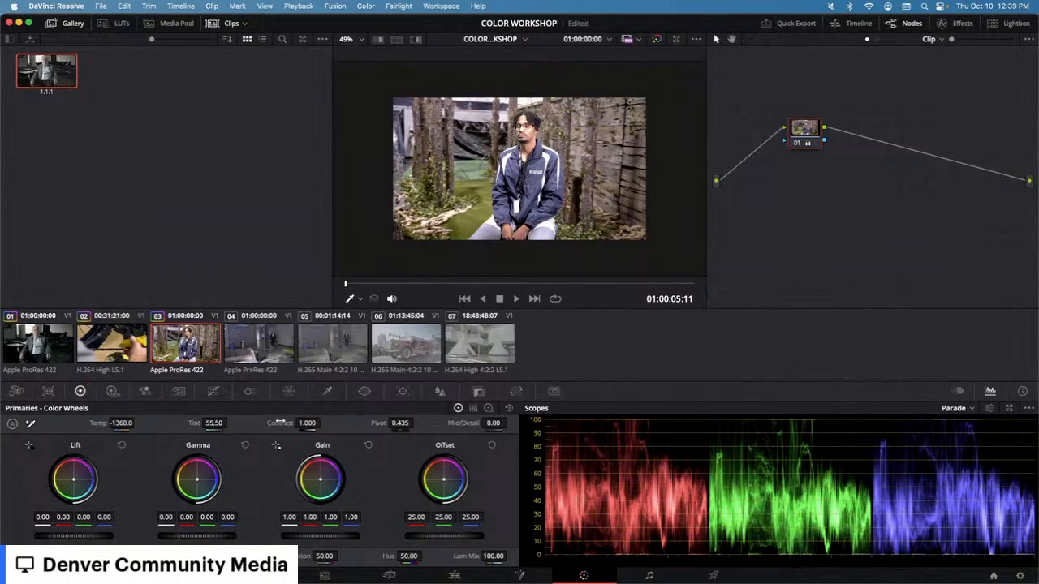
Step: Shift the Gain wheel's color balance twice, resetting the Gain wheel after each try
mouse_move(317, 484)
mouse_down()
mouse_move(307, 486)
mouse_move(324, 477)
mouse_up()
drag(330, 479, 319, 482)
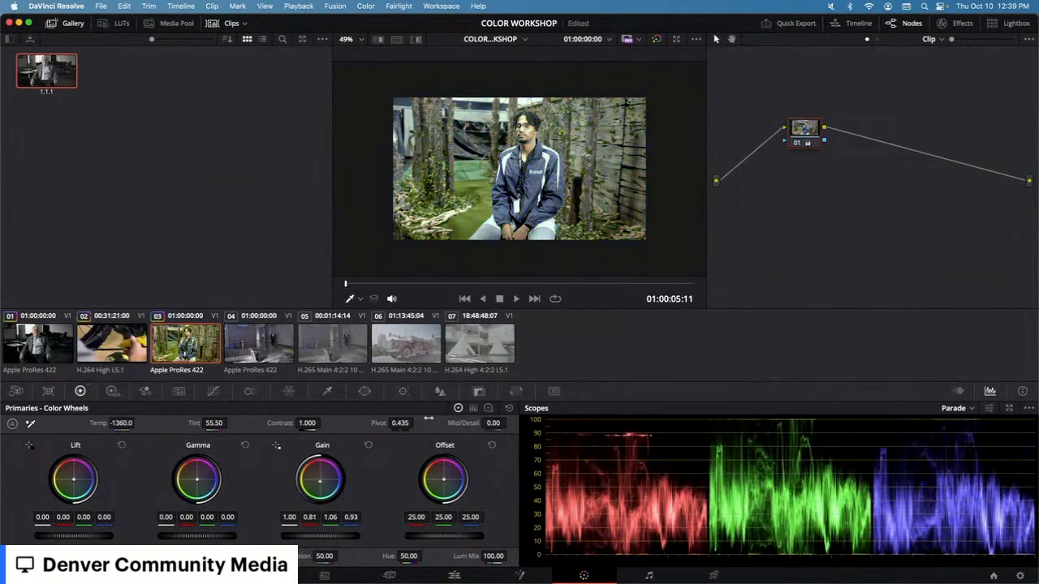
click(368, 445)
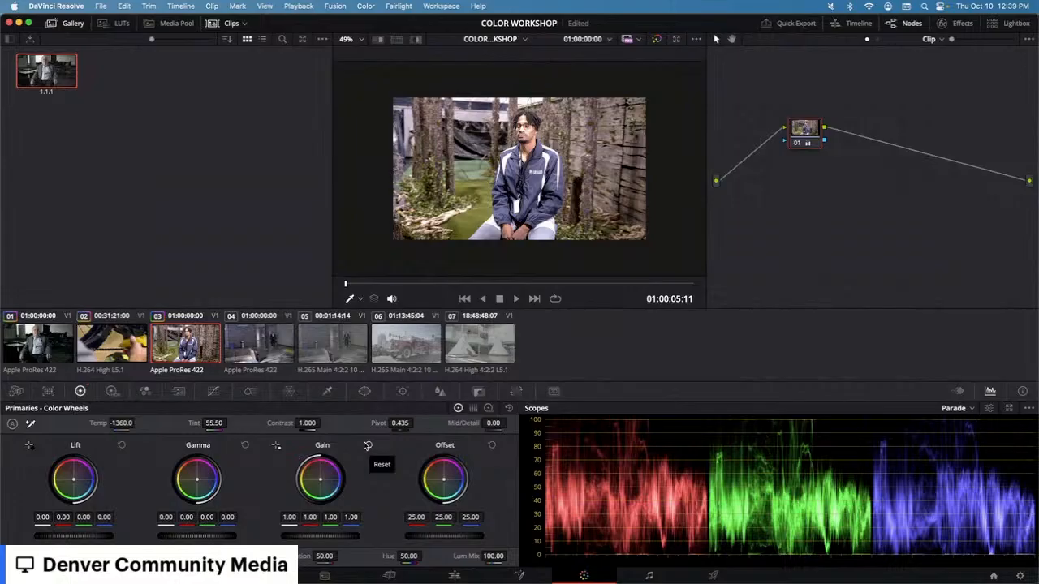
drag(320, 482, 316, 478)
click(368, 445)
Step: Reset Temp and Tint, then test Temp and Saturation changes, resetting each to its default
double_click(105, 423)
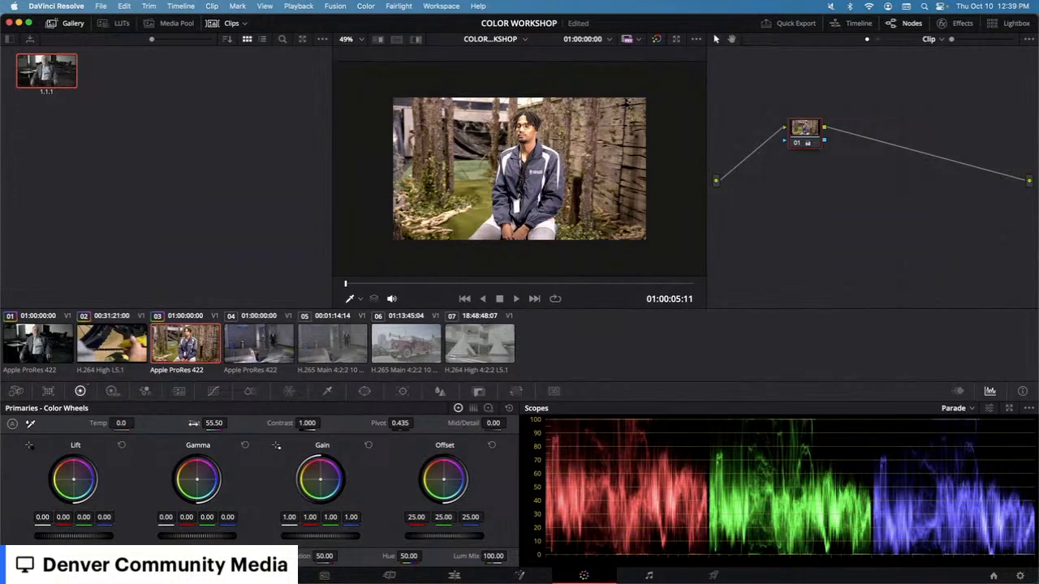
double_click(192, 423)
drag(119, 424, 137, 423)
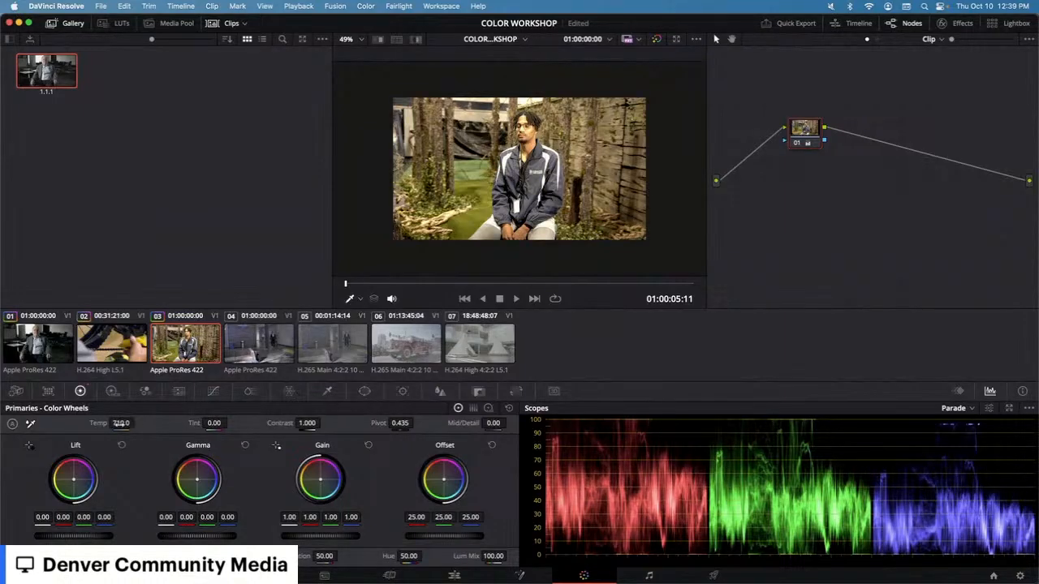
double_click(98, 423)
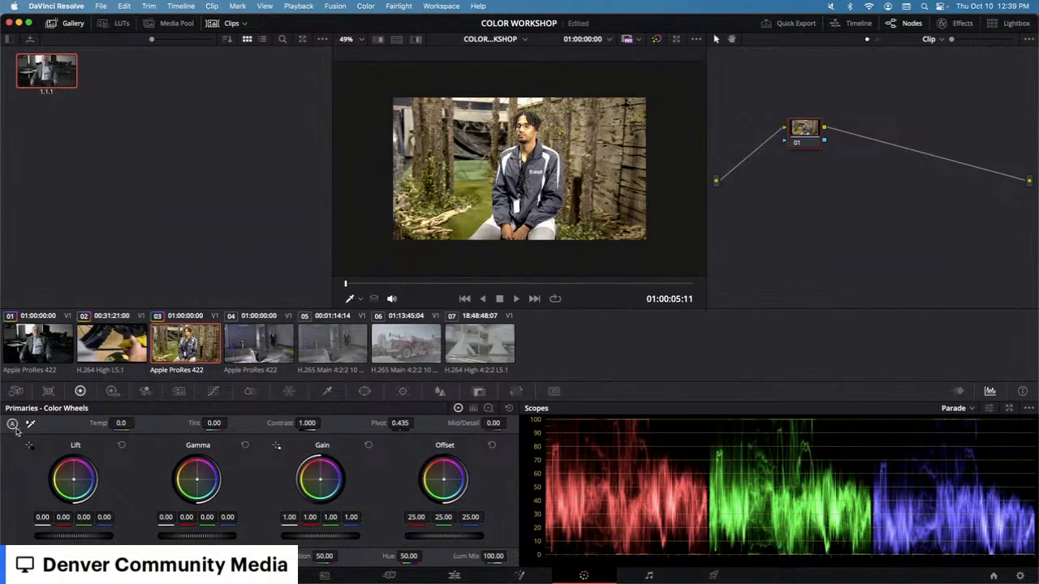
mouse_move(121, 423)
mouse_down()
mouse_move(38, 422)
mouse_move(311, 423)
mouse_move(31, 423)
mouse_move(203, 423)
mouse_move(97, 423)
mouse_move(121, 424)
mouse_up()
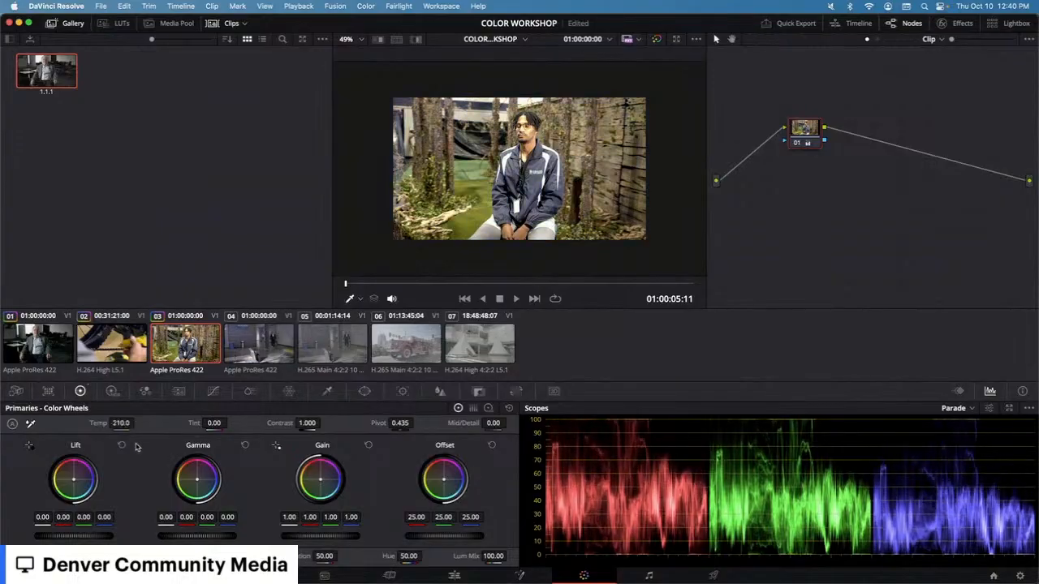
double_click(101, 423)
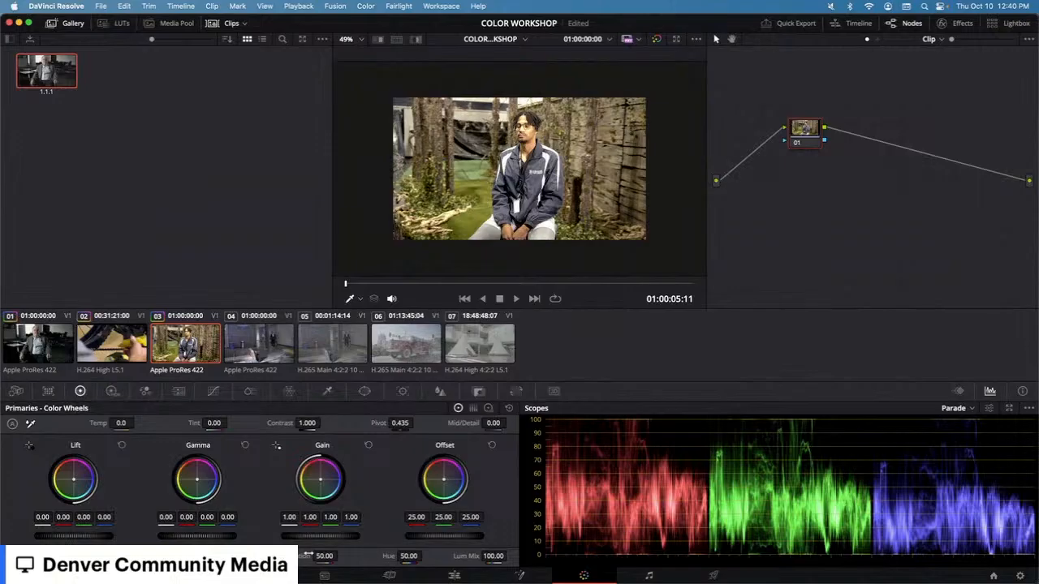
drag(323, 556, 340, 556)
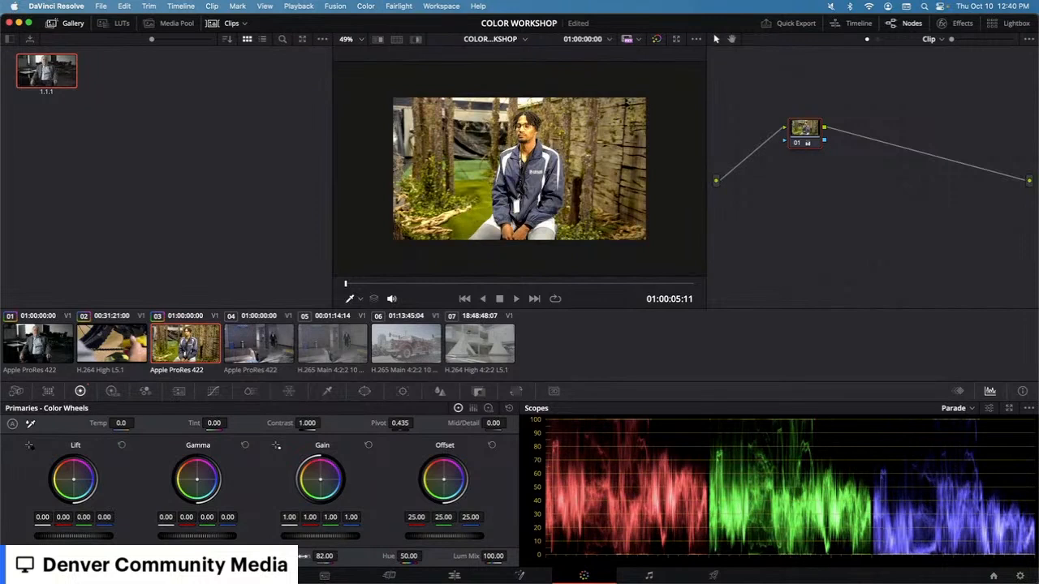
double_click(302, 556)
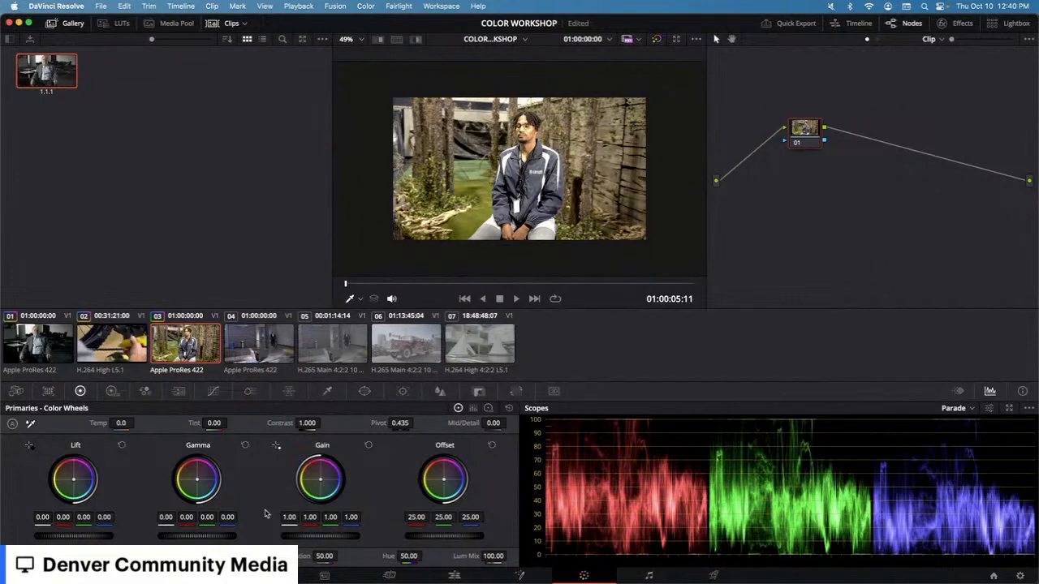
Step: Return the scope to Waveform and lower the Gain master to 0.81
click(990, 409)
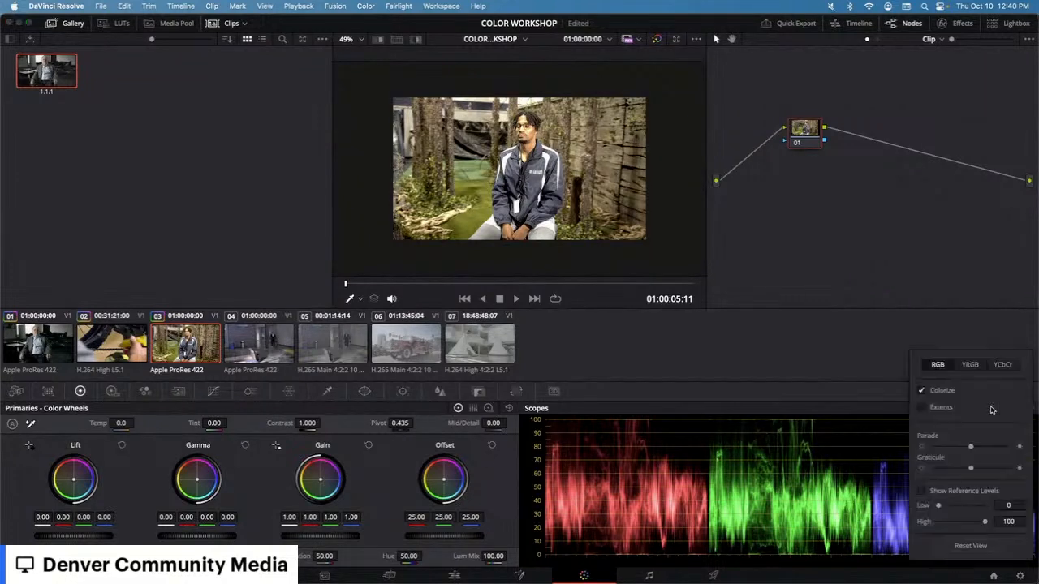
click(872, 410)
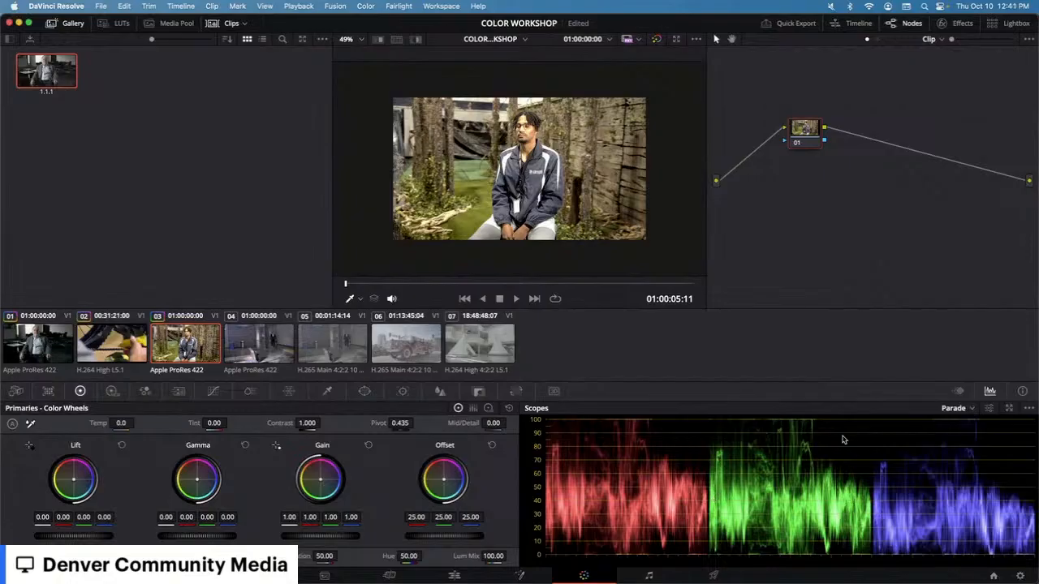
click(961, 409)
click(971, 437)
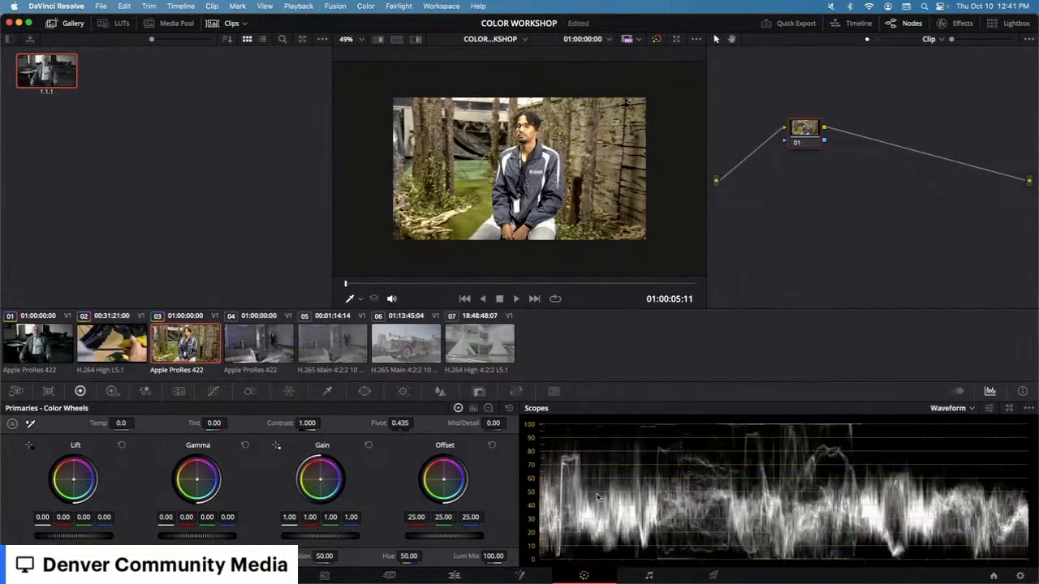
drag(347, 542, 323, 542)
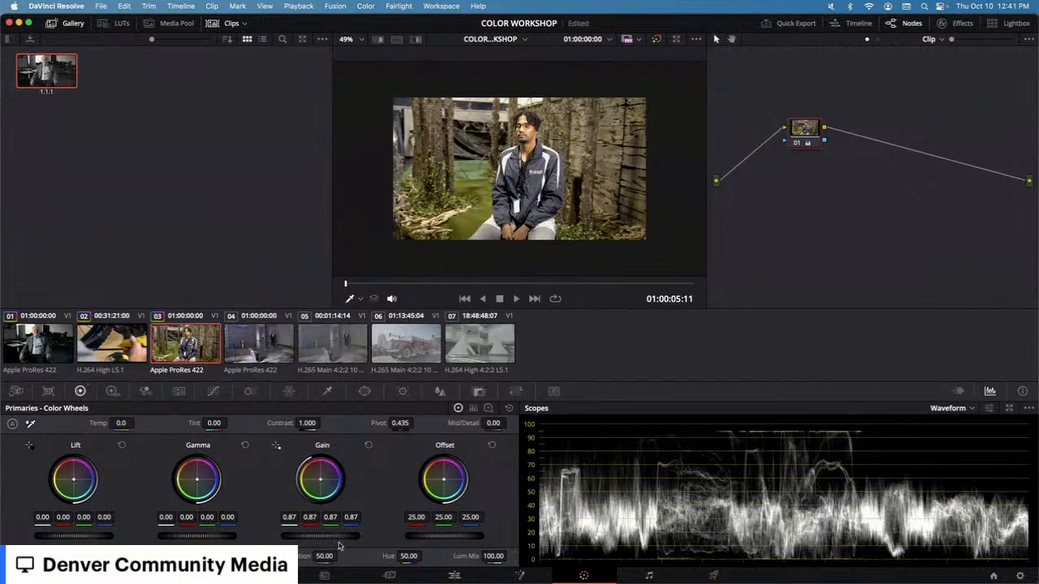
drag(321, 537, 297, 537)
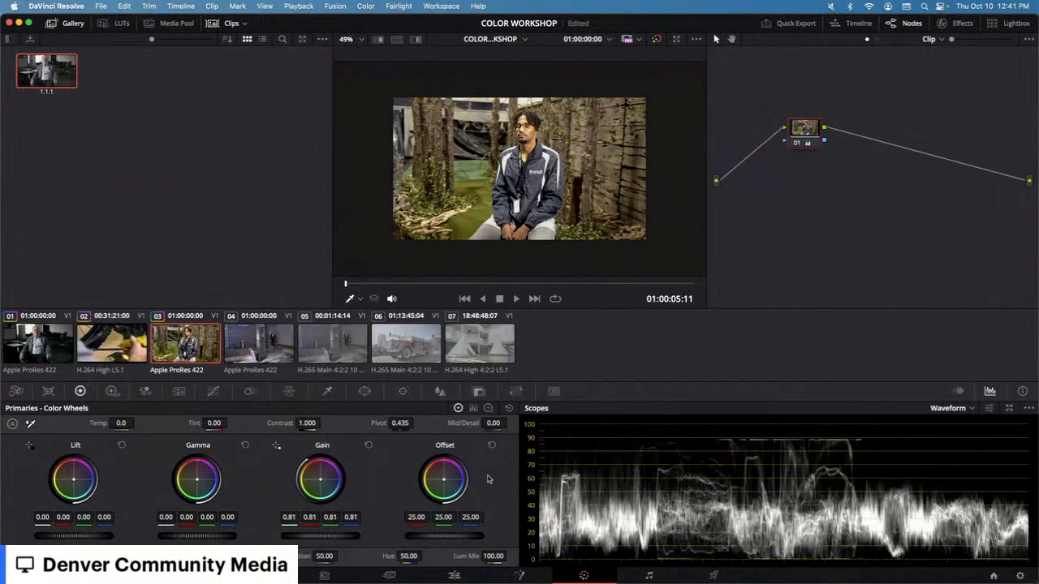
Step: Switch the scope to Vectorscope and raise Saturation to 100.00
click(974, 410)
click(961, 452)
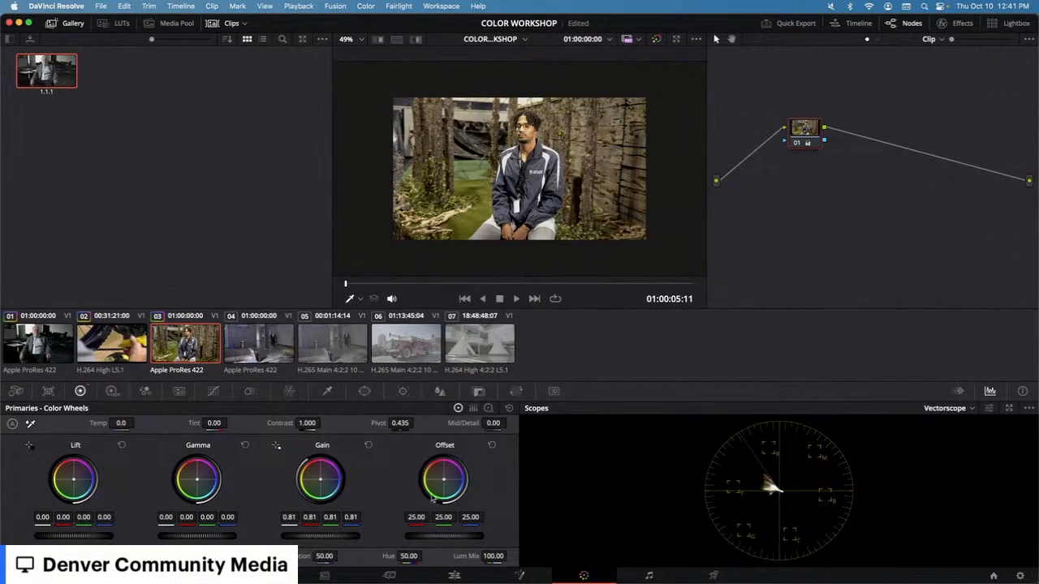
drag(325, 558, 340, 557)
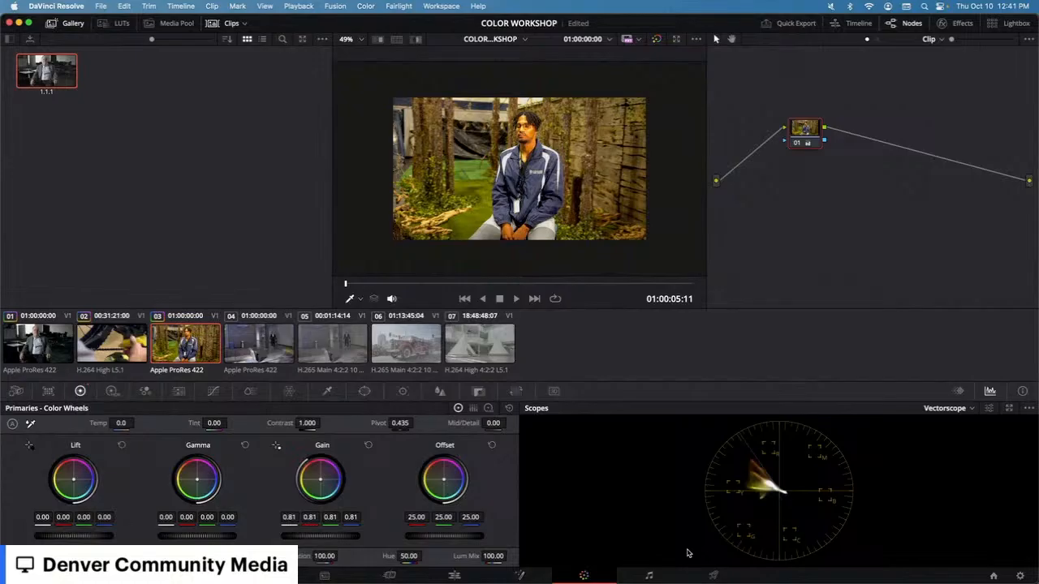
Step: Push the Gain balance toward red, then reset the Gain wheel
mouse_move(320, 479)
mouse_down()
mouse_move(319, 465)
mouse_move(320, 477)
mouse_up()
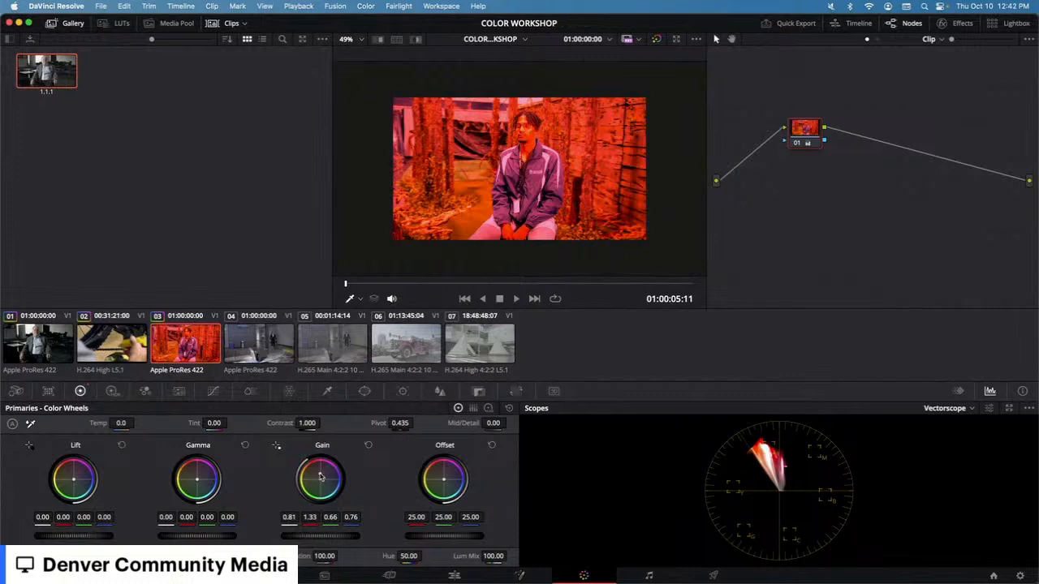
click(367, 446)
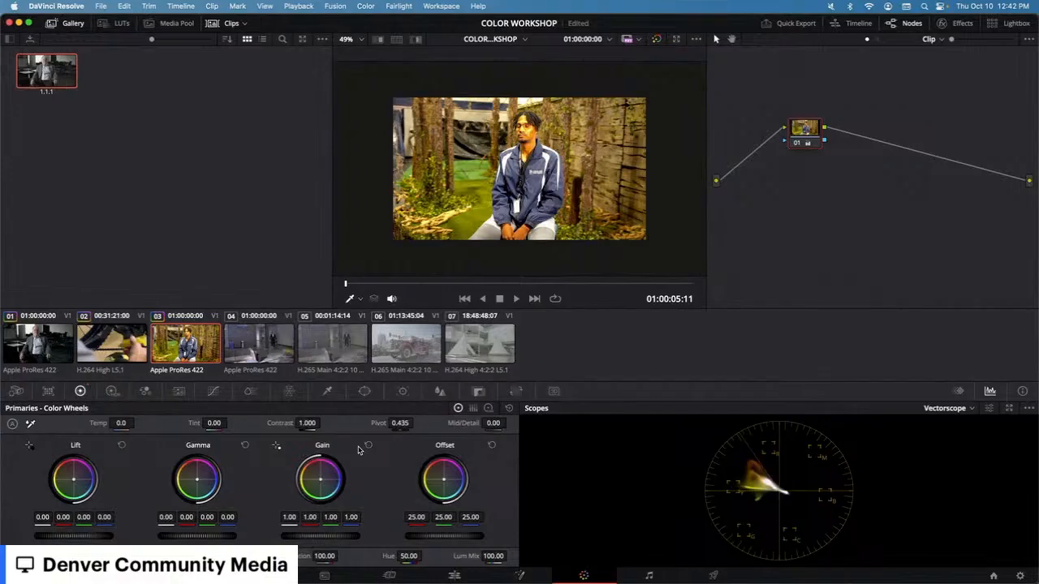
Step: Push the Gain balance toward blue and return Saturation to 50.00
drag(321, 485, 323, 480)
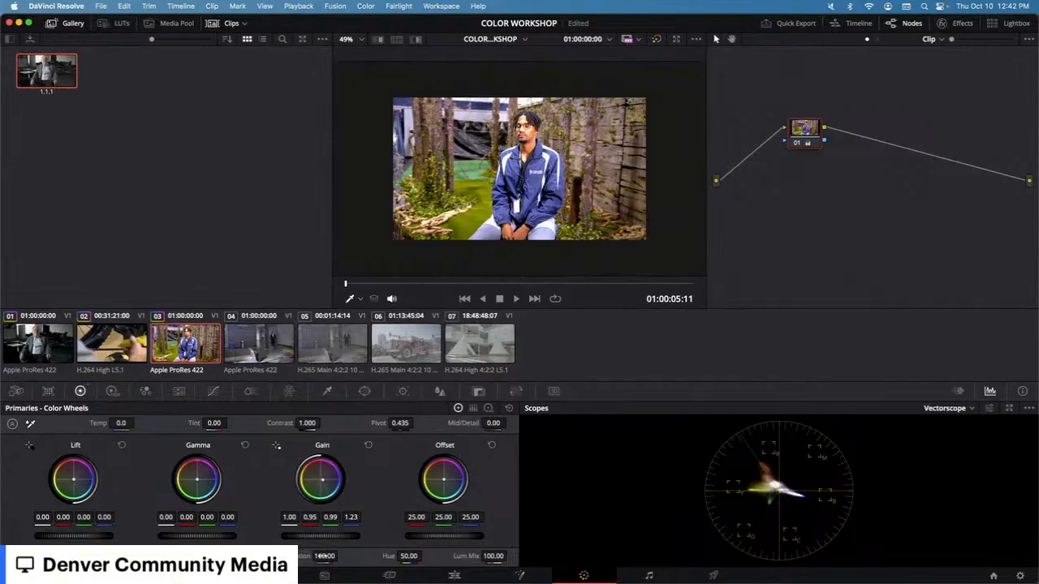
mouse_move(340, 556)
mouse_down()
mouse_move(304, 557)
mouse_move(341, 556)
mouse_move(310, 557)
mouse_move(323, 558)
mouse_up()
Step: Select the hallway clip 05 and switch the scope to Waveform
click(314, 348)
click(280, 349)
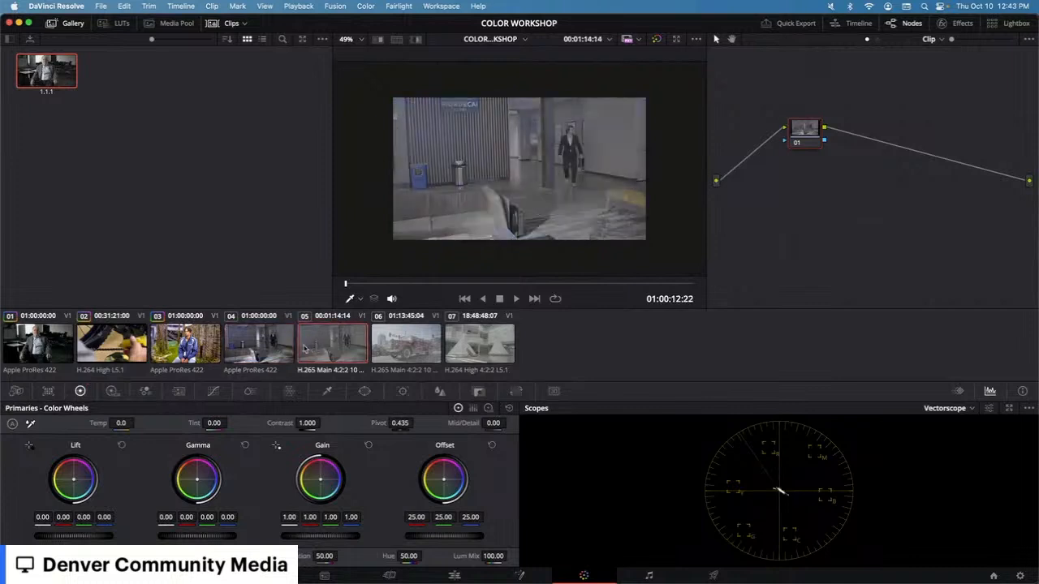
click(329, 349)
click(268, 359)
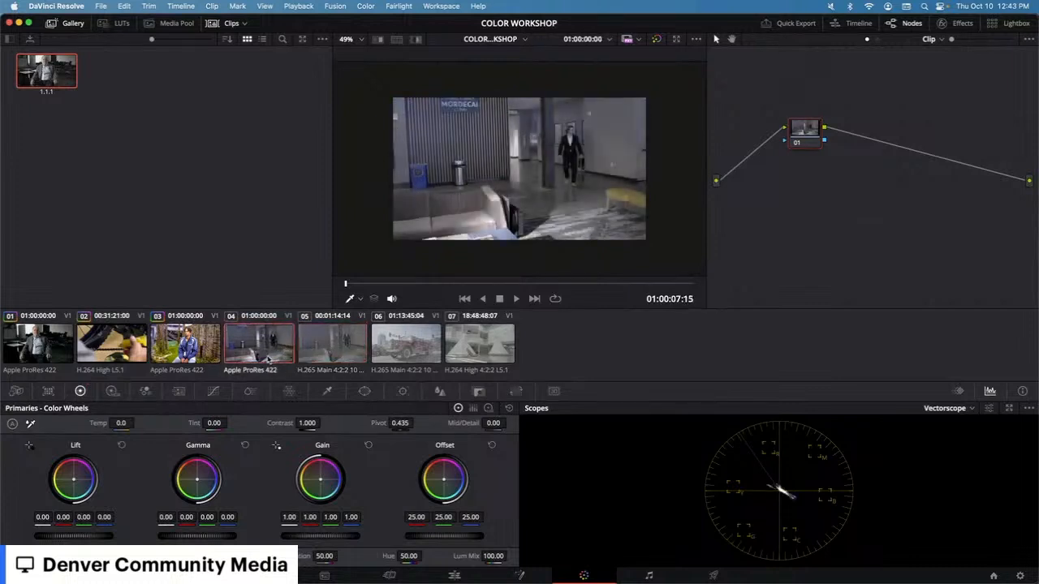
click(329, 339)
click(974, 410)
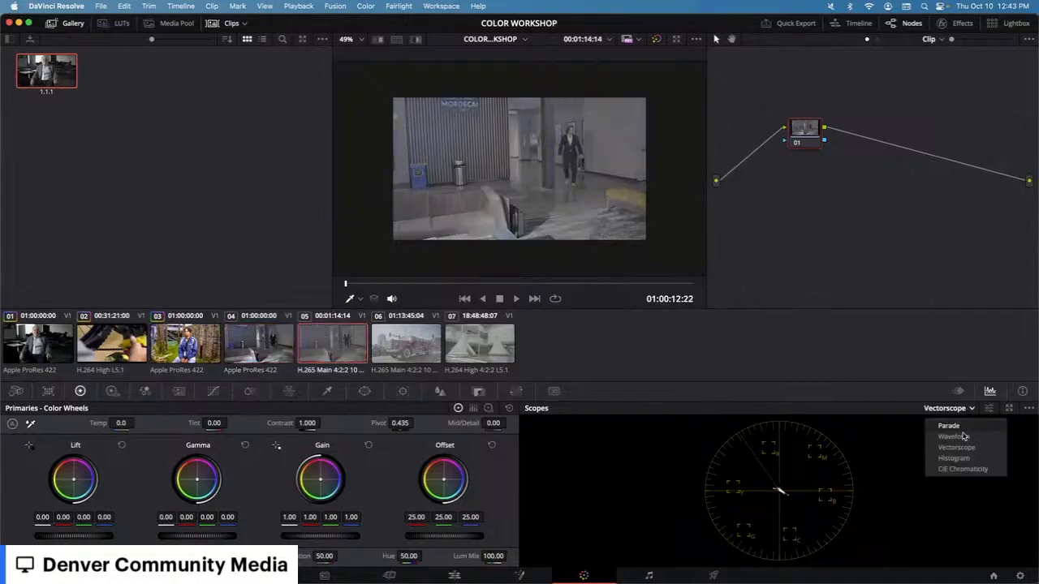
click(945, 437)
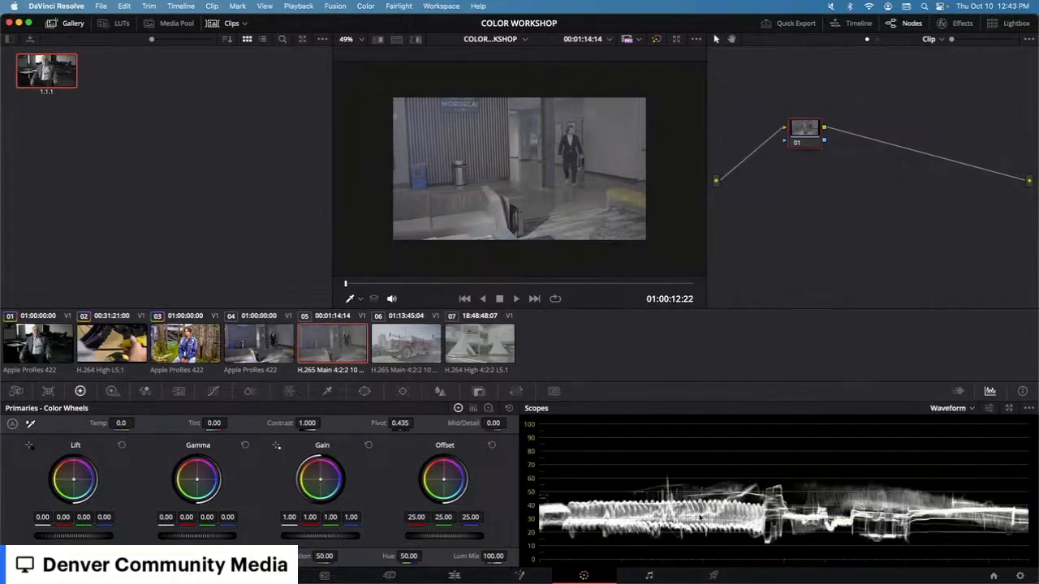
Step: Compare the hallway clips 04 and 05 by switching between them
click(260, 344)
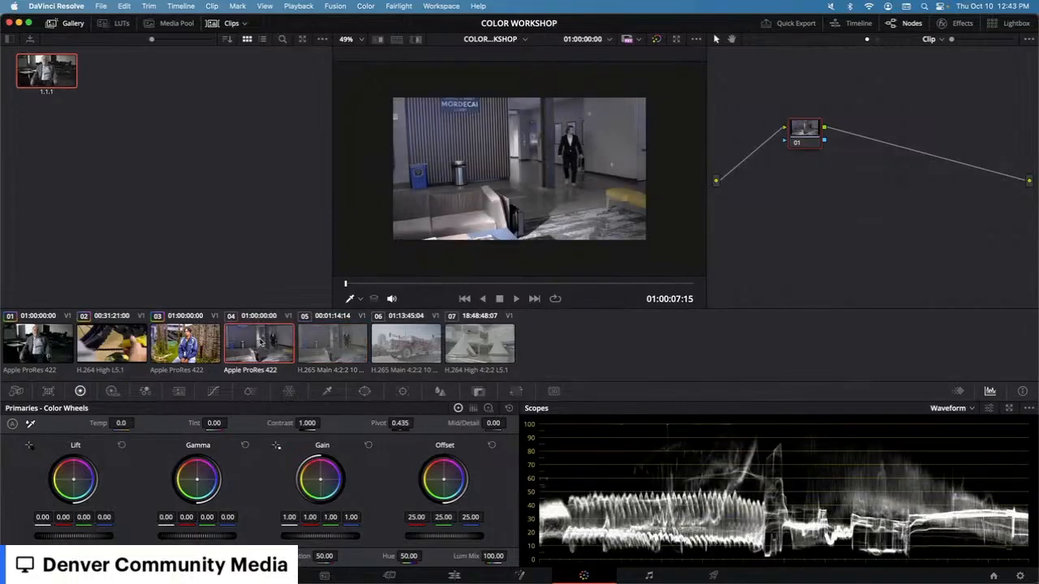
click(337, 349)
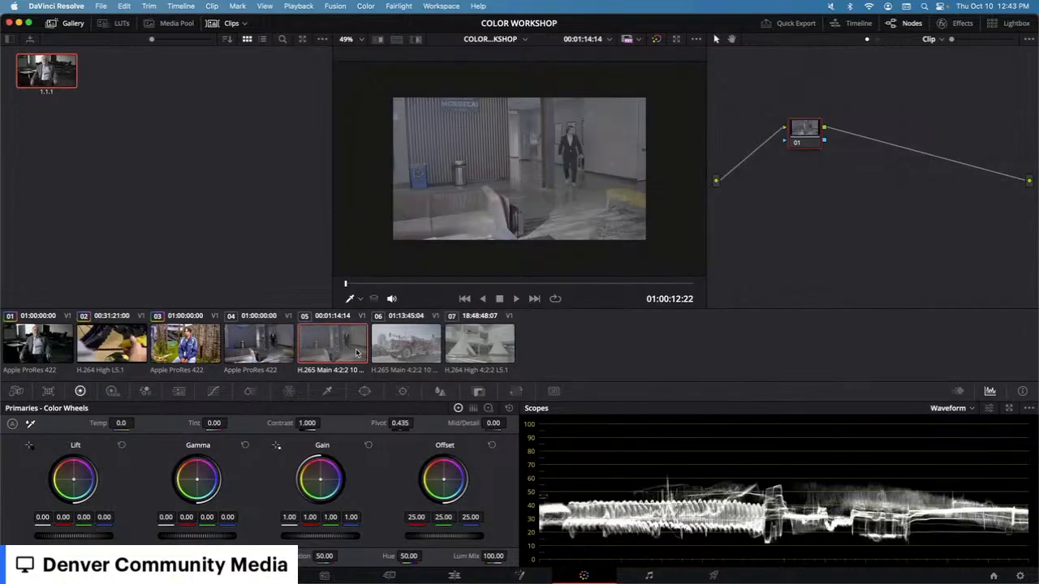
click(286, 347)
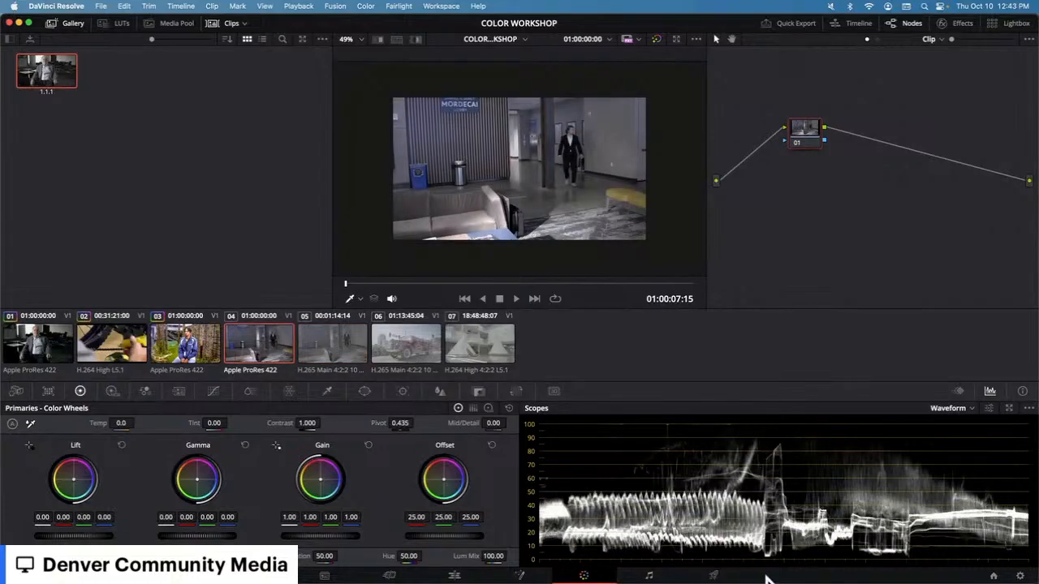
click(322, 351)
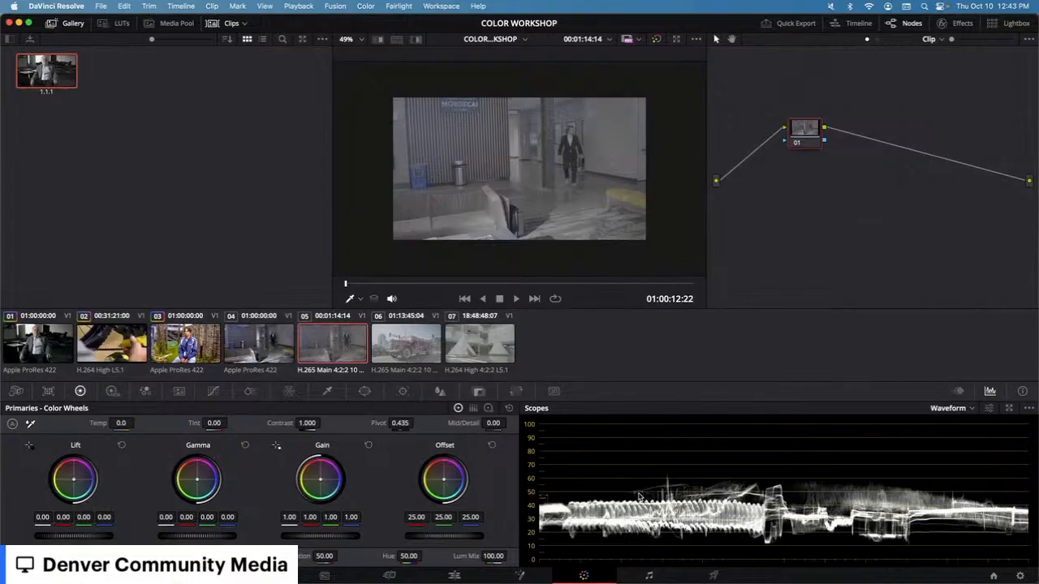
Step: Add two serial nodes after node 01 on clip 05
key(alt+s)
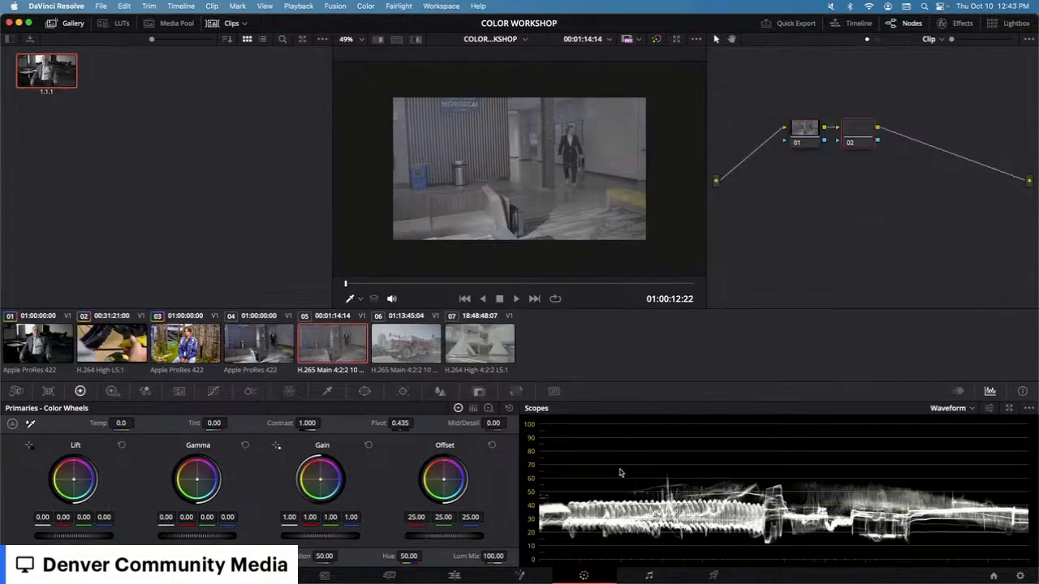
key(alt+s)
right_click(925, 135)
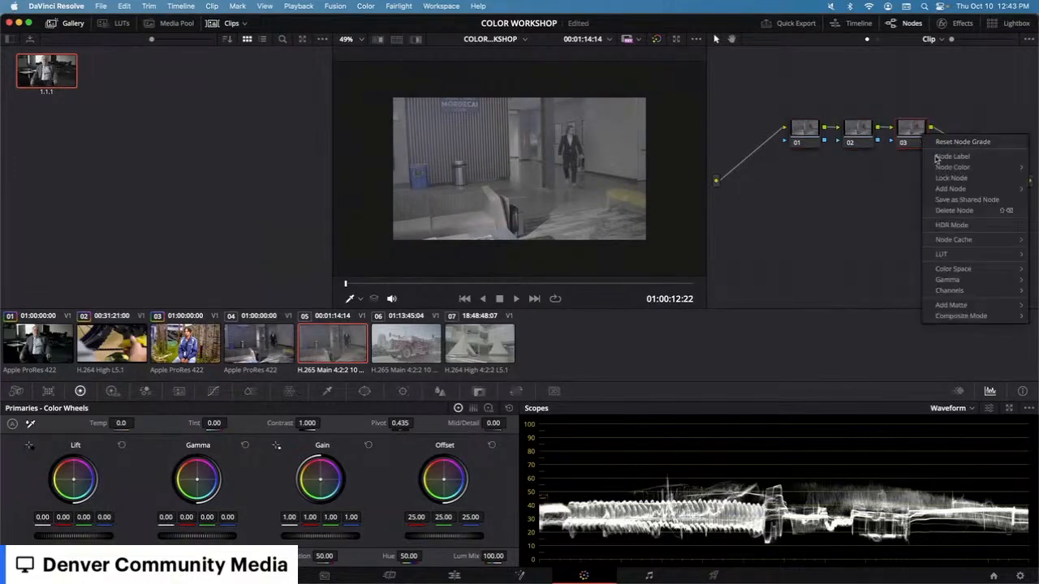
mouse_move(955, 258)
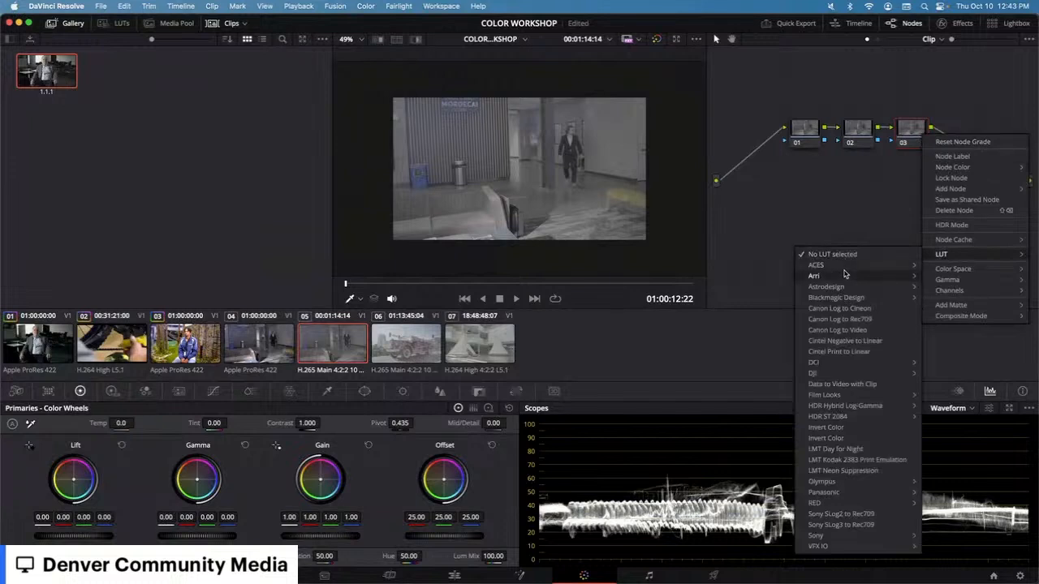
key(Escape)
key(Escape)
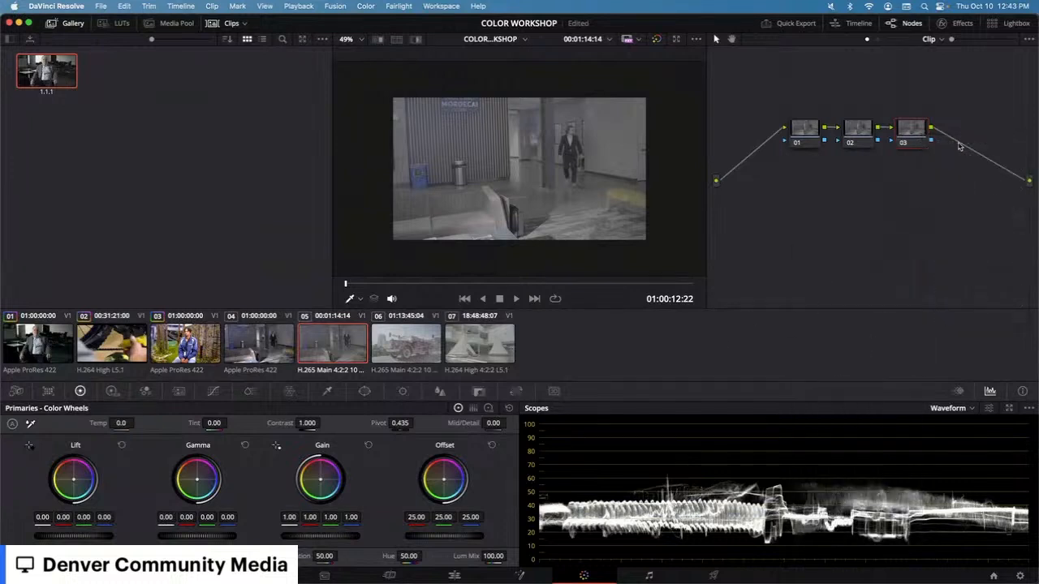
Step: Apply the Sony SLog3 to Rec709 LUT to node 03 of clip 05
click(285, 349)
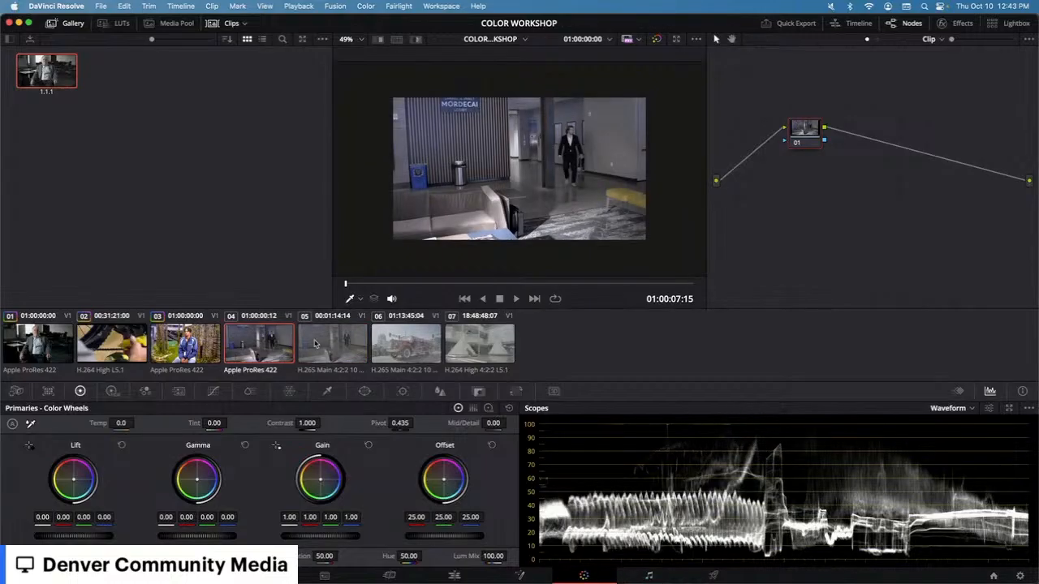
click(351, 346)
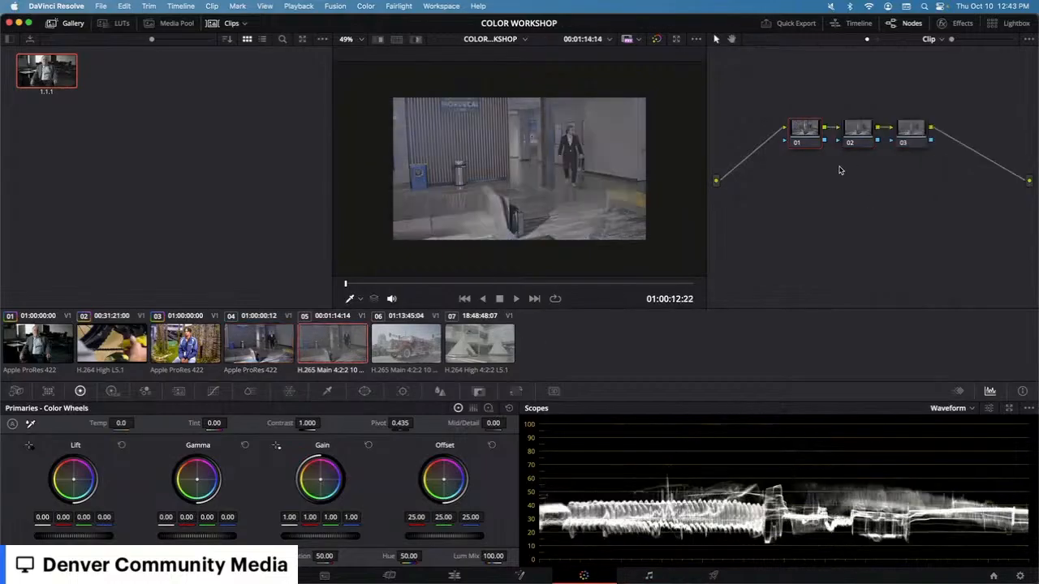
click(906, 124)
right_click(902, 136)
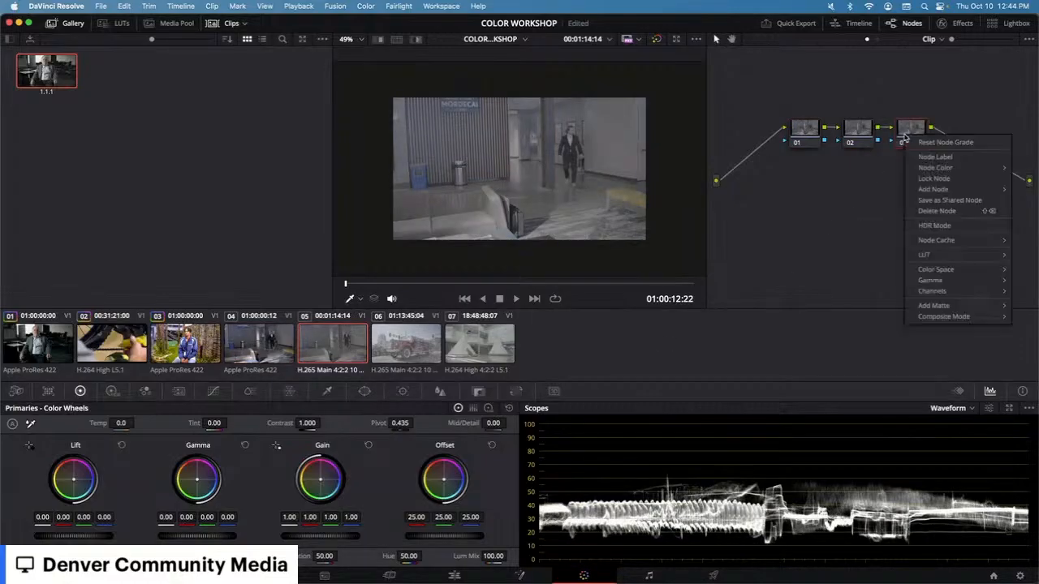
mouse_move(927, 254)
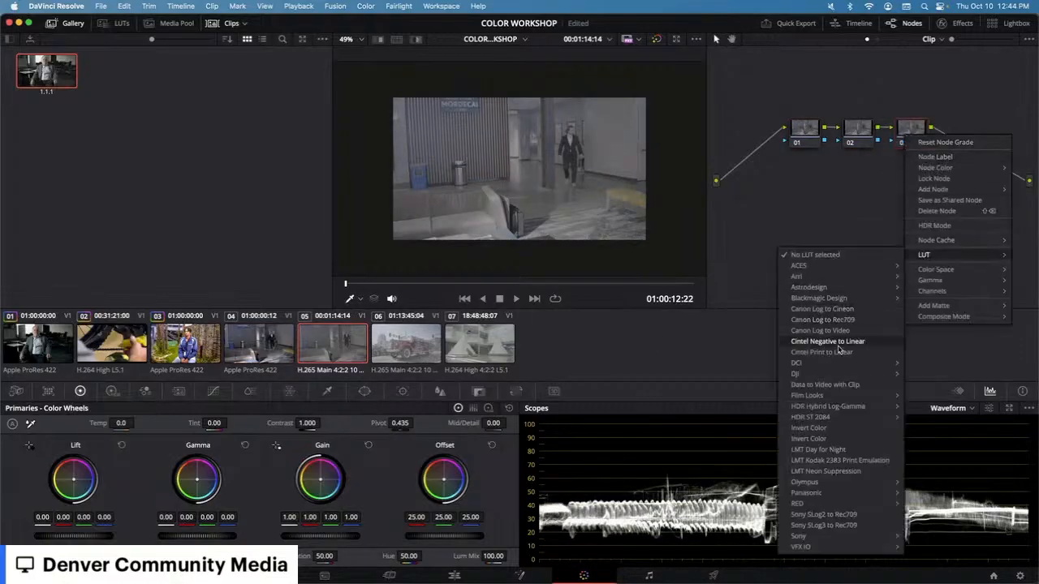
click(890, 198)
right_click(914, 127)
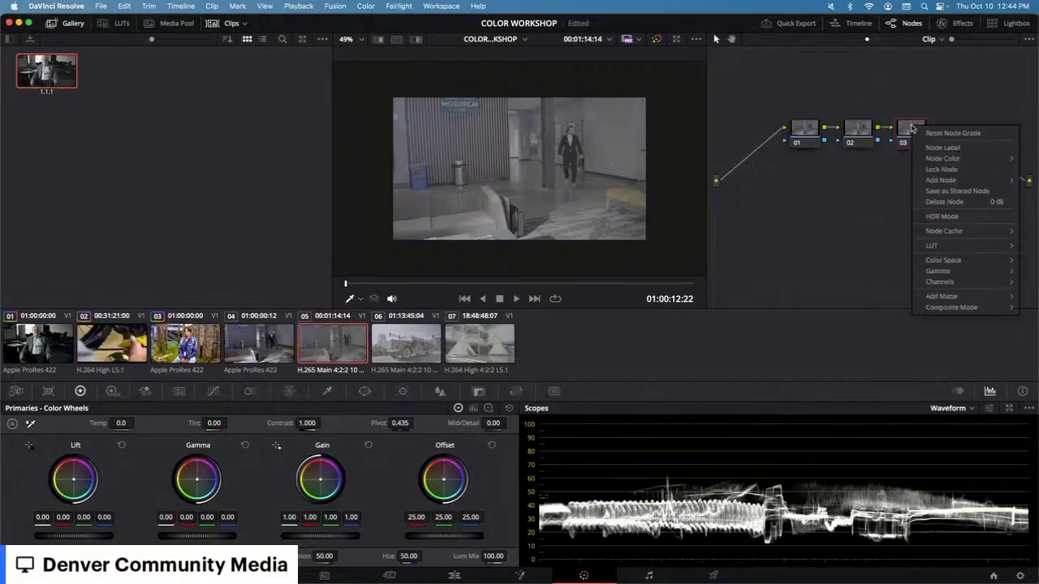
mouse_move(963, 254)
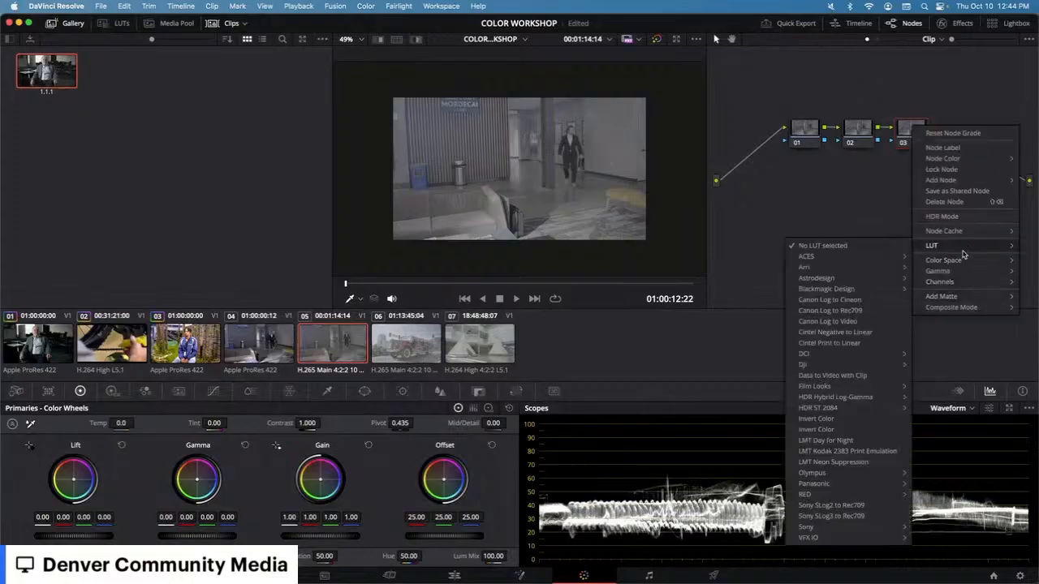
click(850, 516)
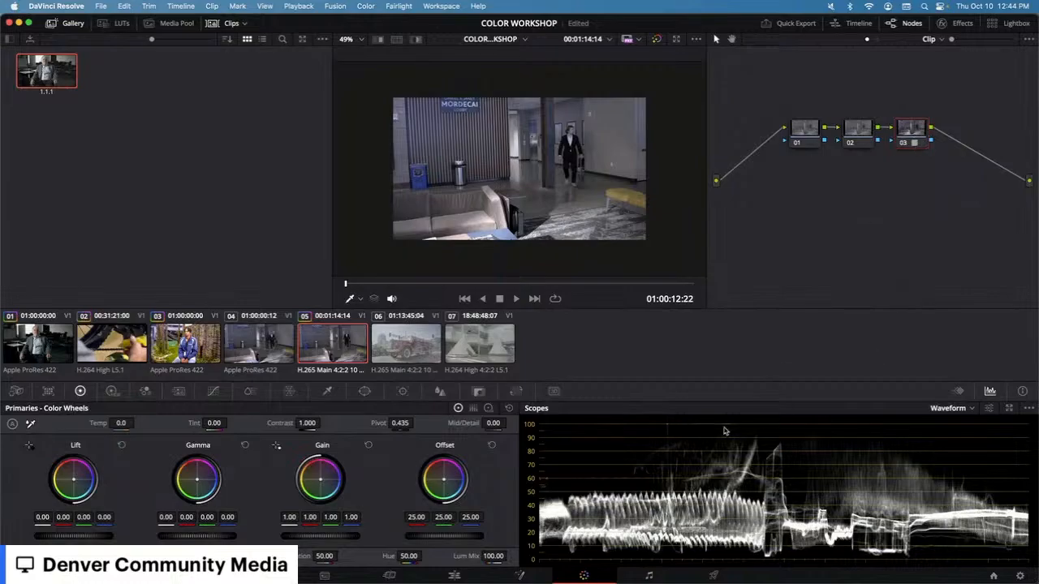
Step: Raise the Gain master on clip 04 to 1.04
click(278, 344)
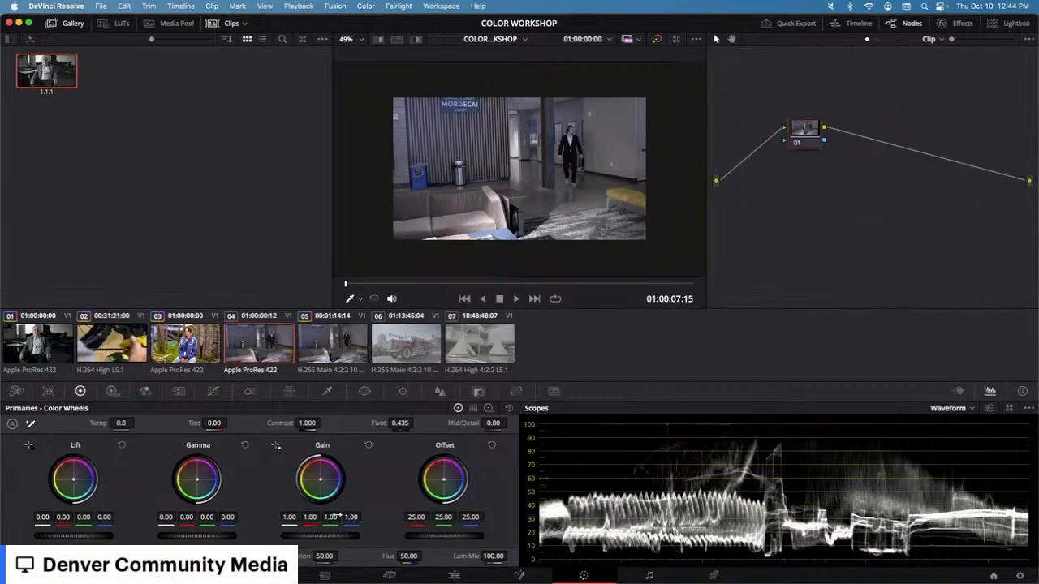
mouse_move(338, 533)
mouse_down()
mouse_move(326, 533)
mouse_move(352, 539)
mouse_up()
Step: On clip 05, select node 01 and set its Gain master to 1.07
click(331, 348)
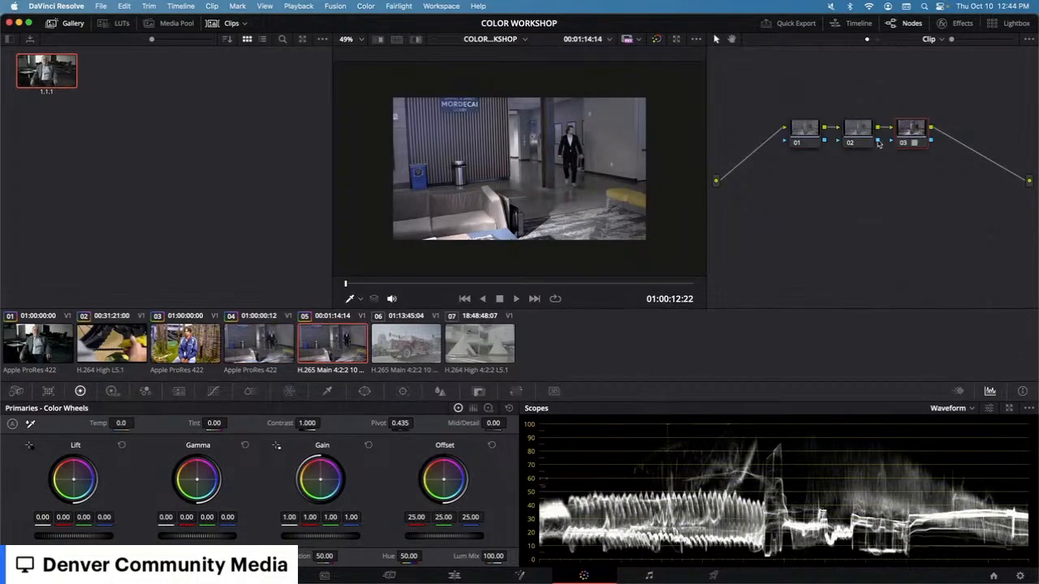
click(815, 135)
drag(340, 537, 310, 538)
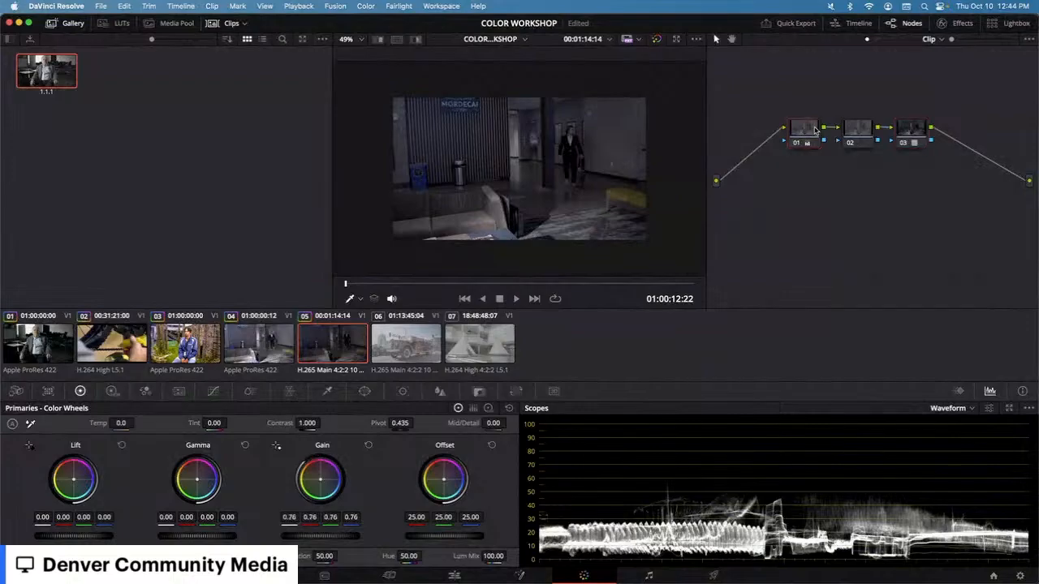
click(909, 136)
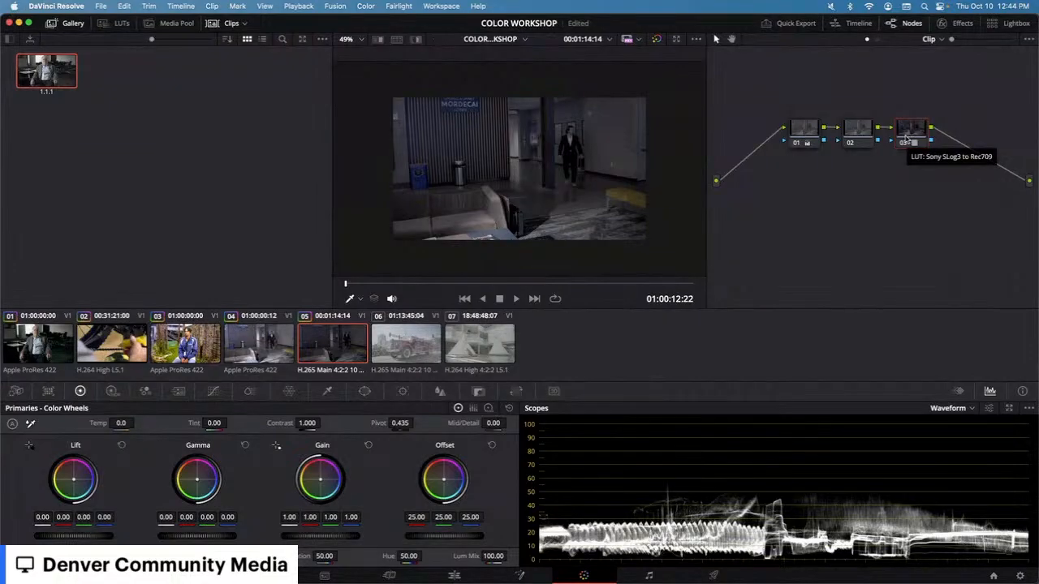
click(854, 135)
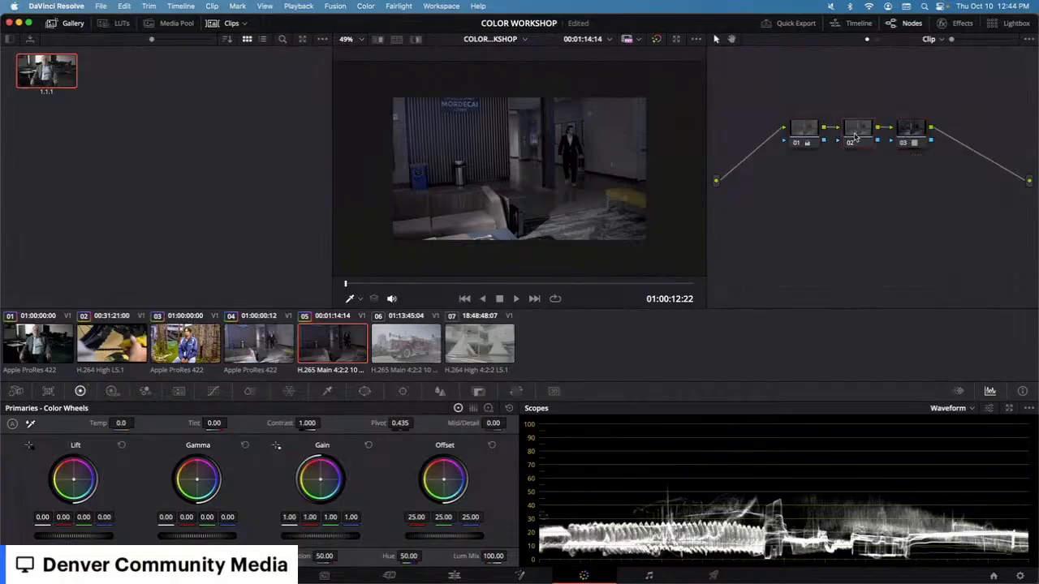
click(799, 128)
mouse_move(375, 529)
mouse_down()
mouse_move(337, 536)
mouse_move(363, 537)
mouse_up()
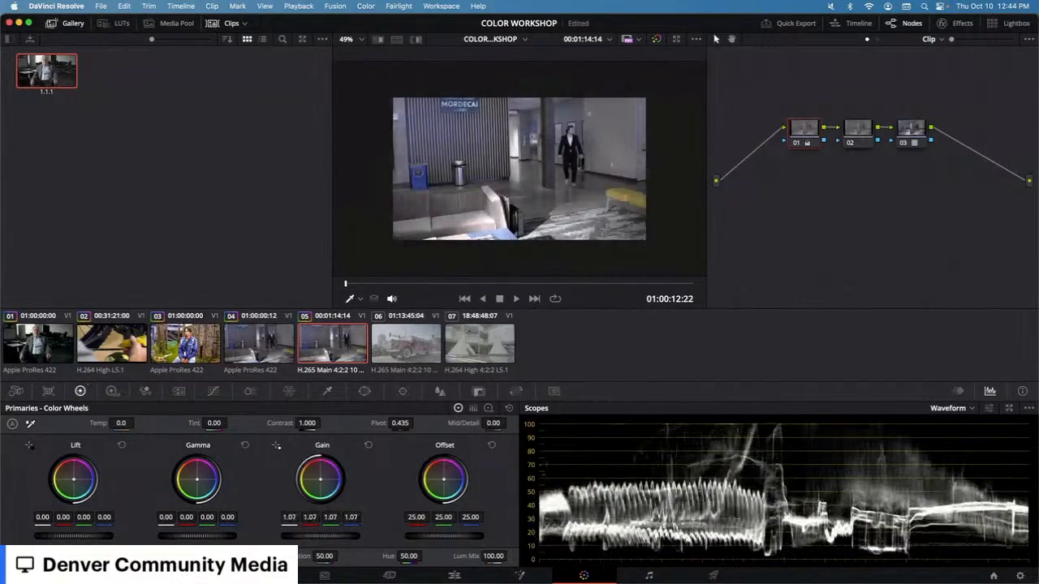
Step: Raise clip 04's Gain master again while comparing it against clip 05
click(272, 345)
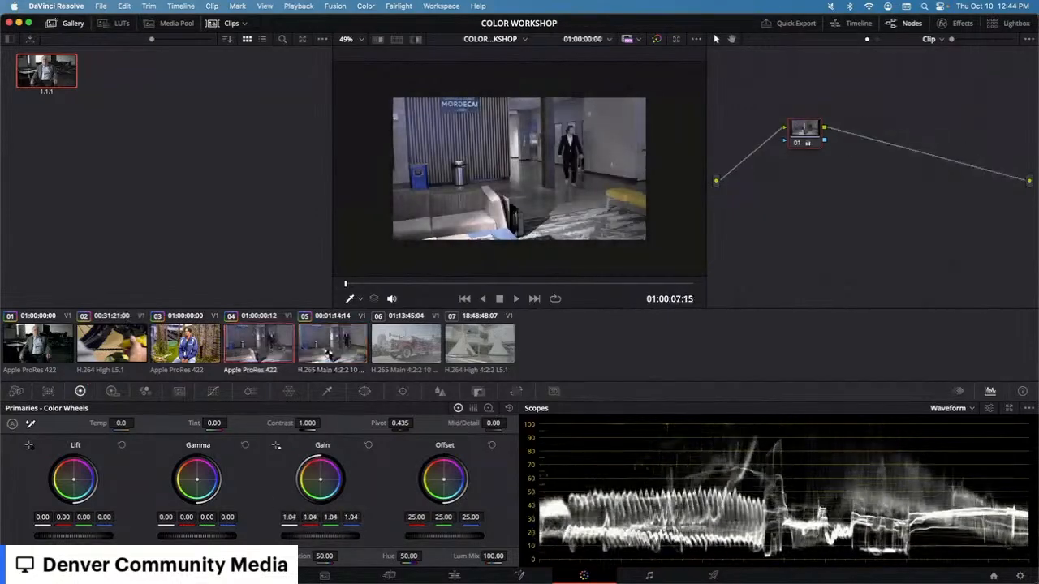
click(347, 355)
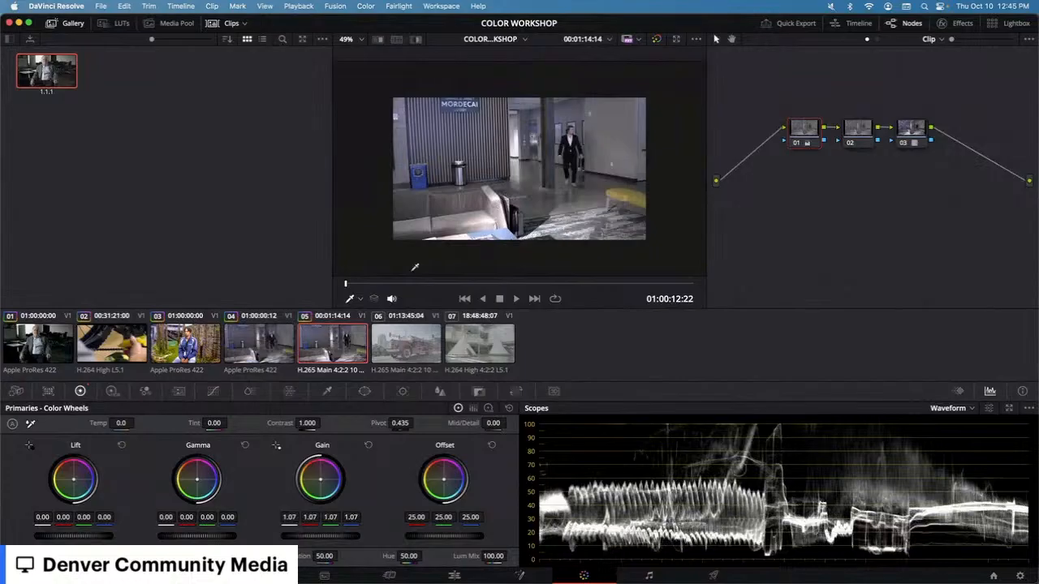
click(260, 345)
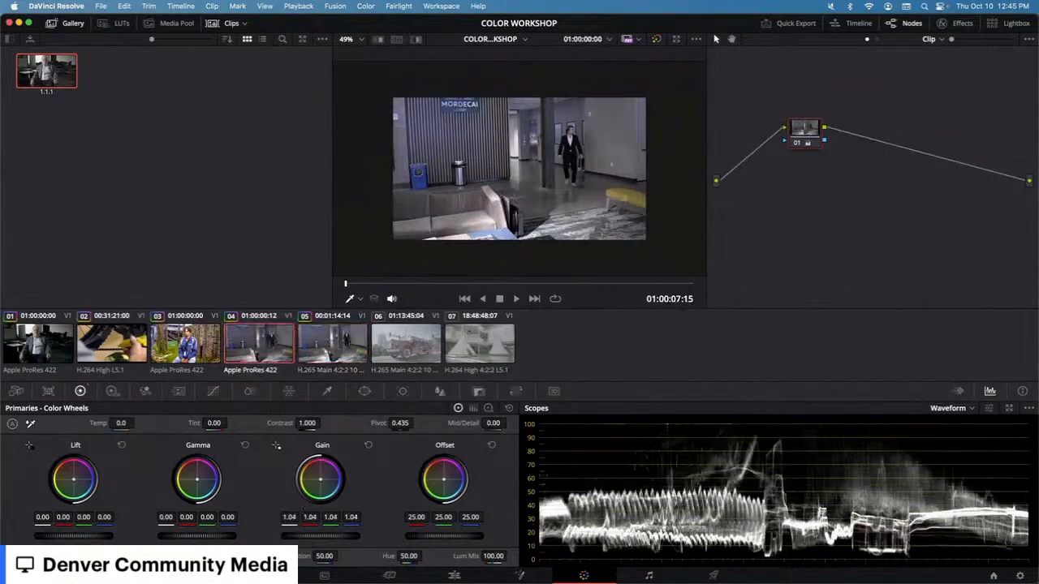
drag(304, 537, 357, 540)
click(350, 348)
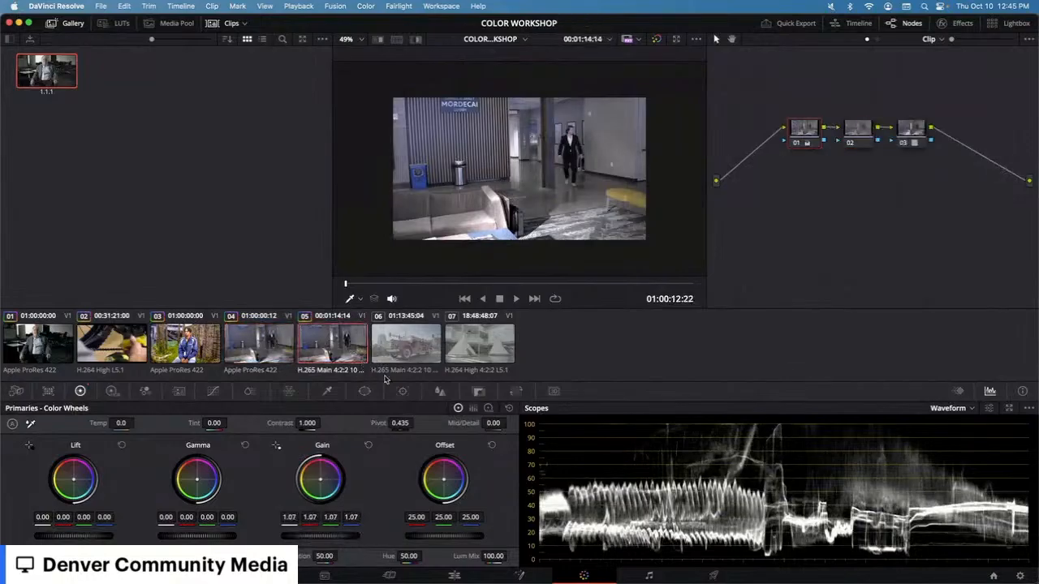
Step: Spread nodes 02 and 03 further apart in the node graph
drag(915, 142, 930, 140)
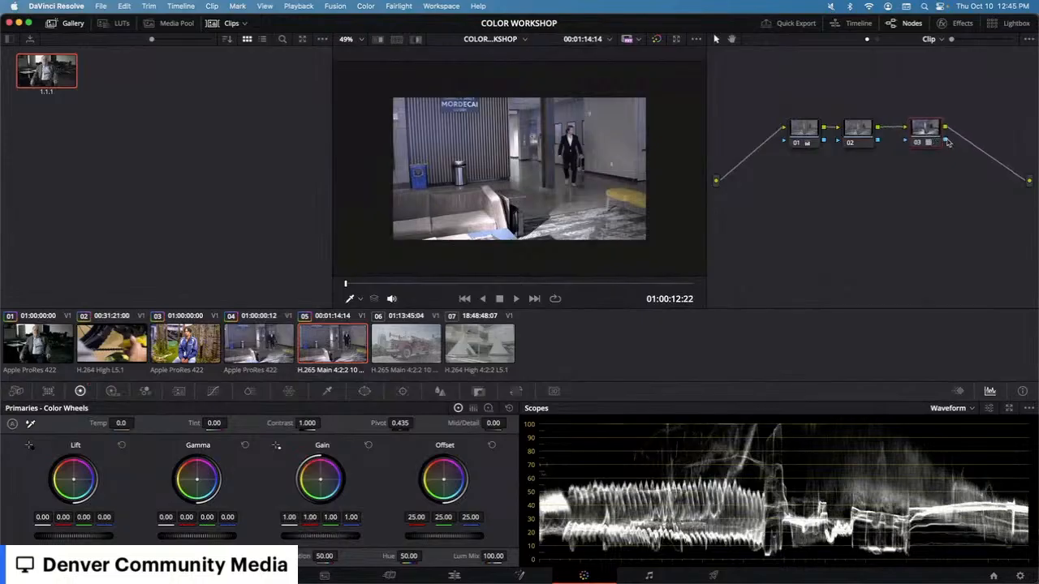
drag(848, 134, 853, 133)
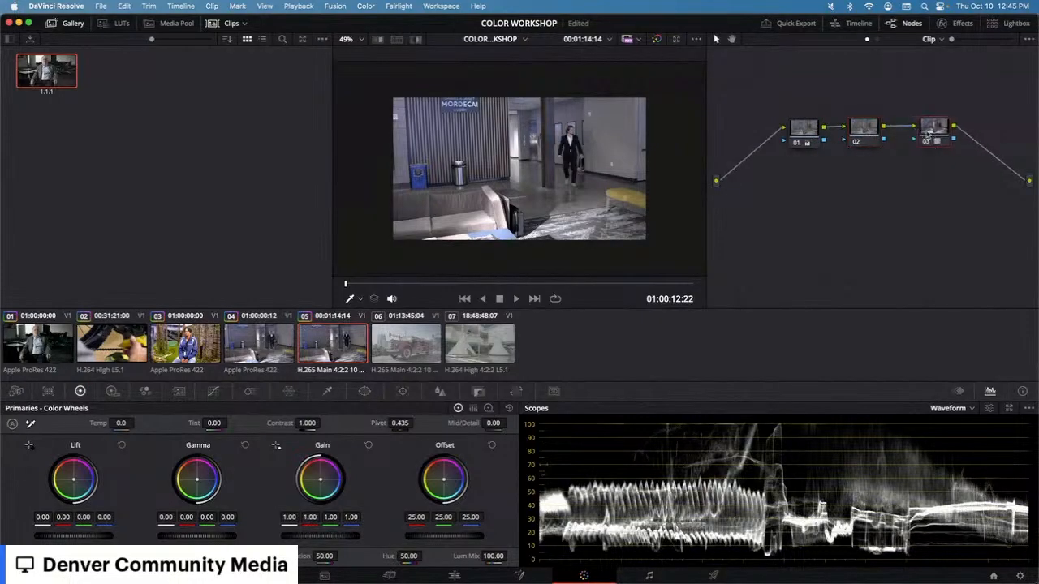
drag(924, 138, 950, 138)
Step: Reset node 03's grade to remove its LUT
click(815, 137)
right_click(952, 138)
click(959, 142)
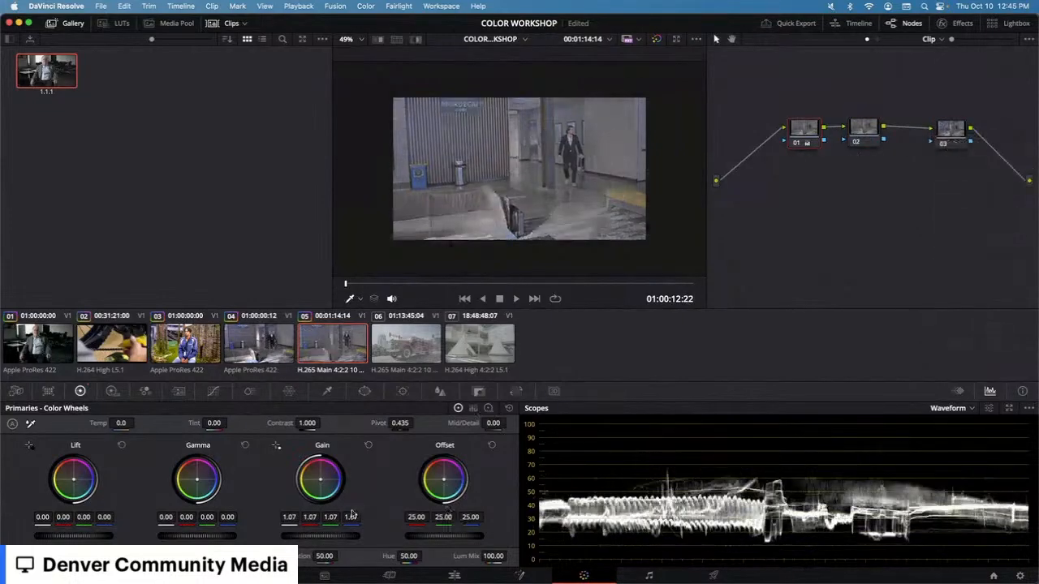
Step: Raise node 01's Gain master to 1.57 and apply the Sony SLog3 to Rec709 LUT to node 03
drag(328, 537, 356, 537)
right_click(958, 139)
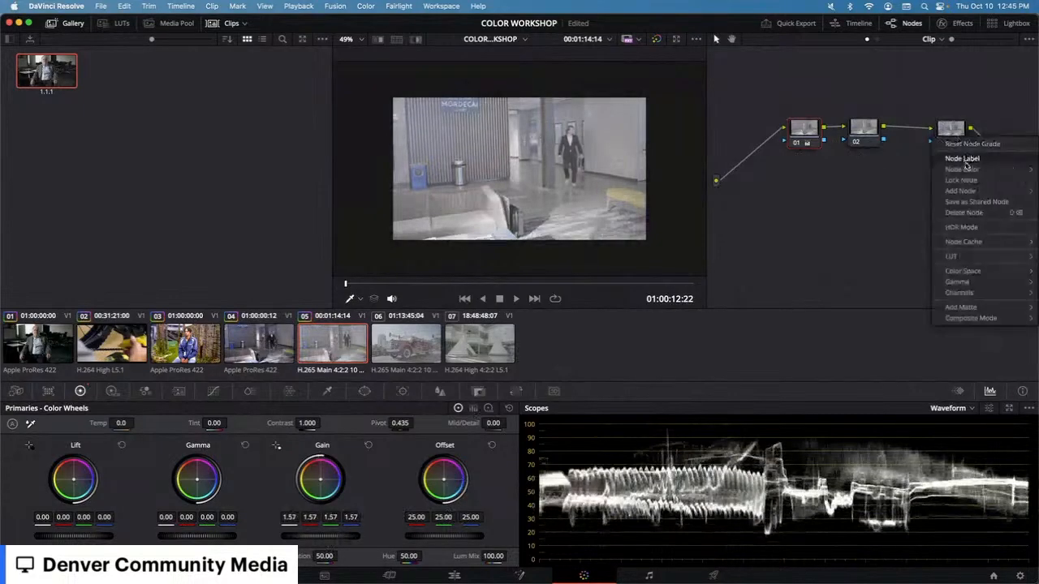
mouse_move(953, 256)
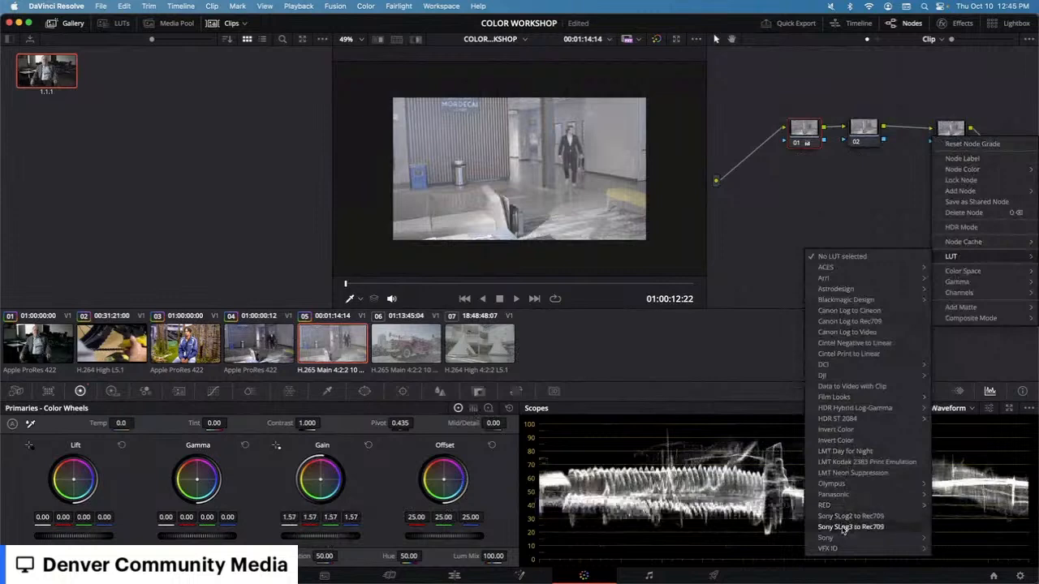
click(844, 527)
Step: Reset the node grades of node 03 and node 01
right_click(951, 131)
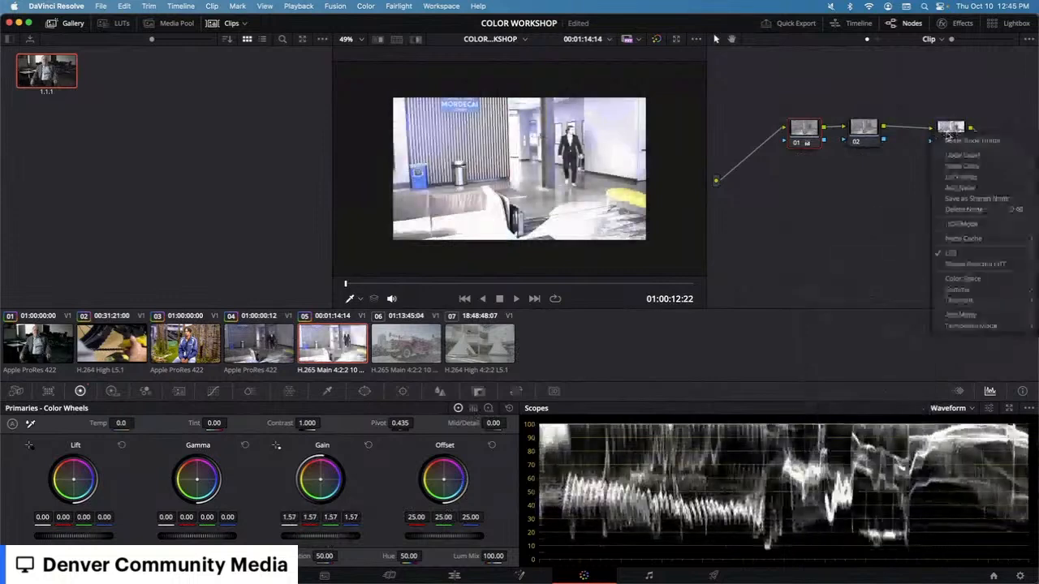
click(960, 141)
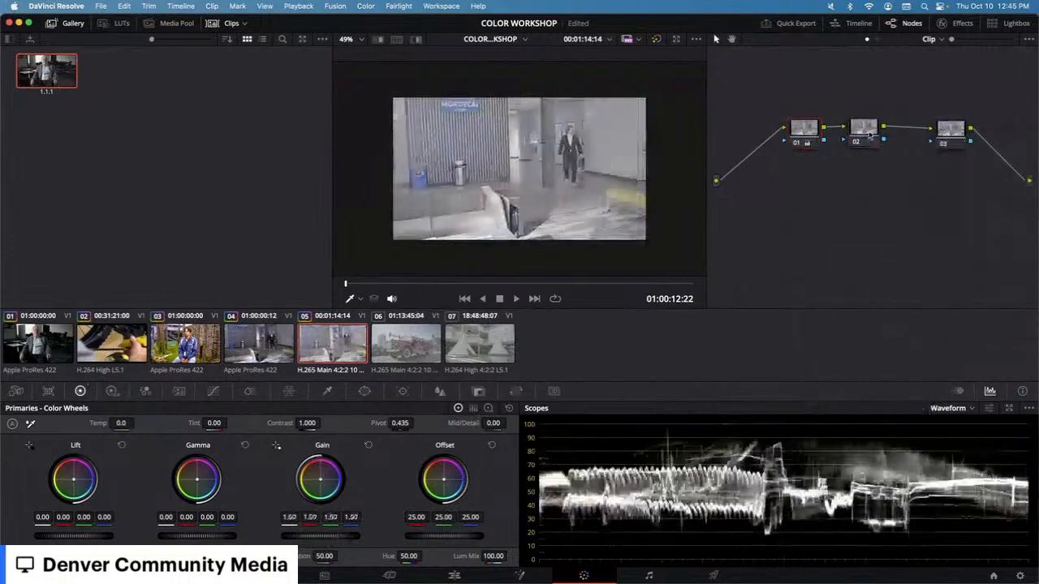
right_click(805, 131)
click(844, 136)
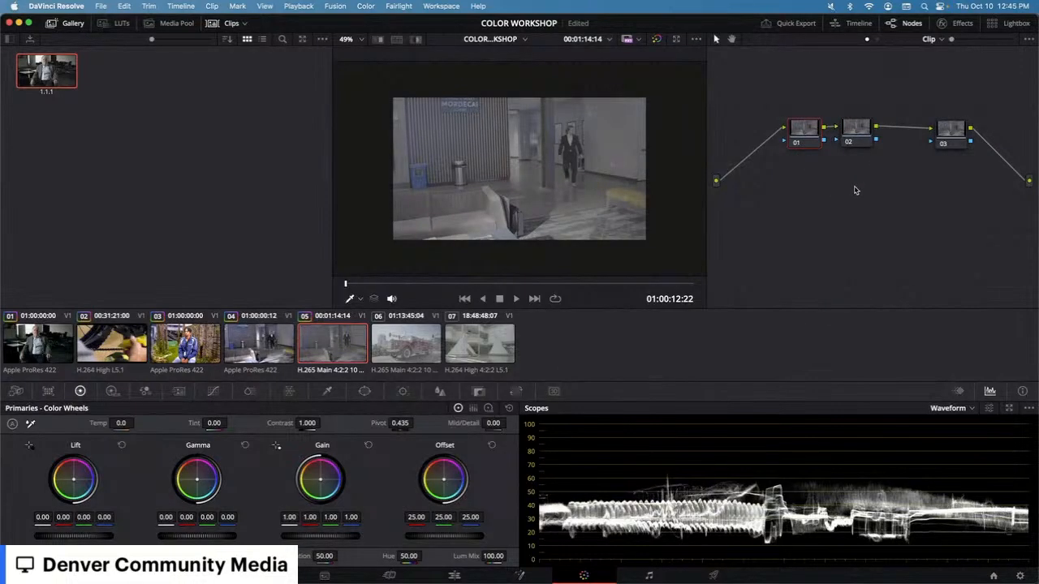
Step: Move nodes 03 and 01 back into line and switch the primaries to Log wheels
drag(956, 140, 916, 140)
drag(808, 130, 806, 125)
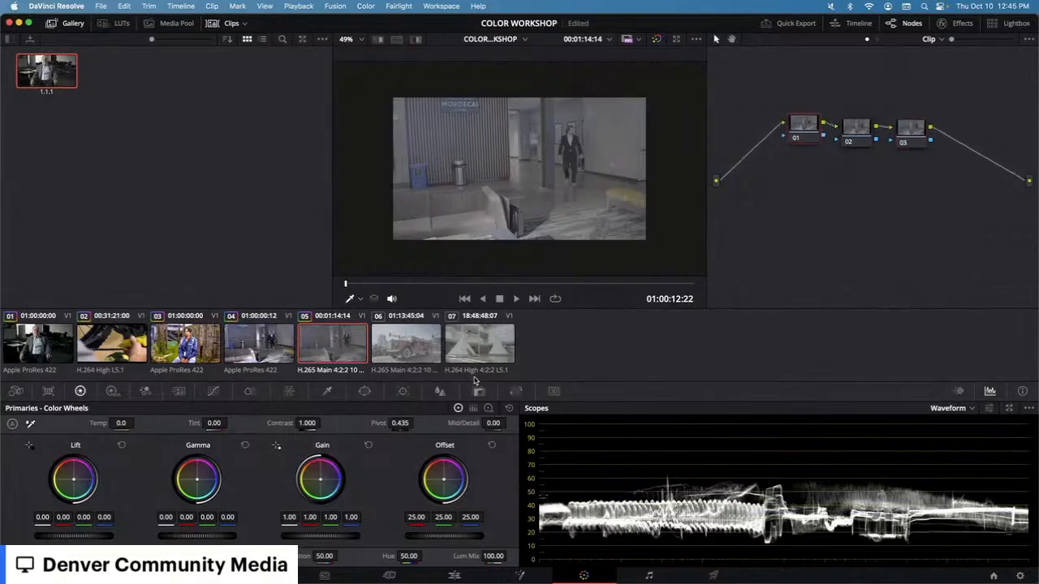
click(488, 408)
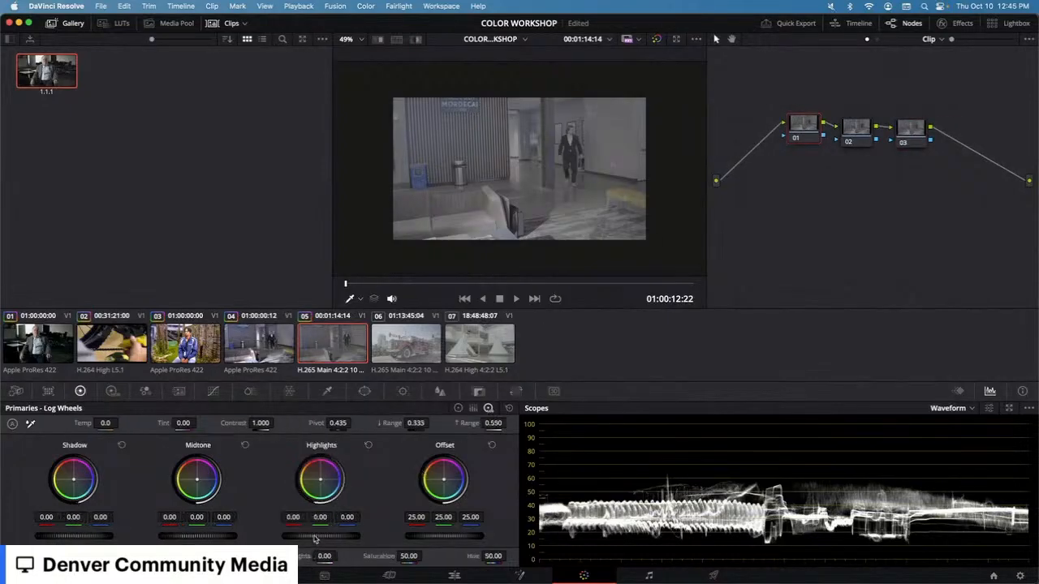
Step: Adjust node 01's log wheels: Highlights master to 2.69, High Range to 0.472 and Shadow master to -0.17
drag(309, 537, 319, 539)
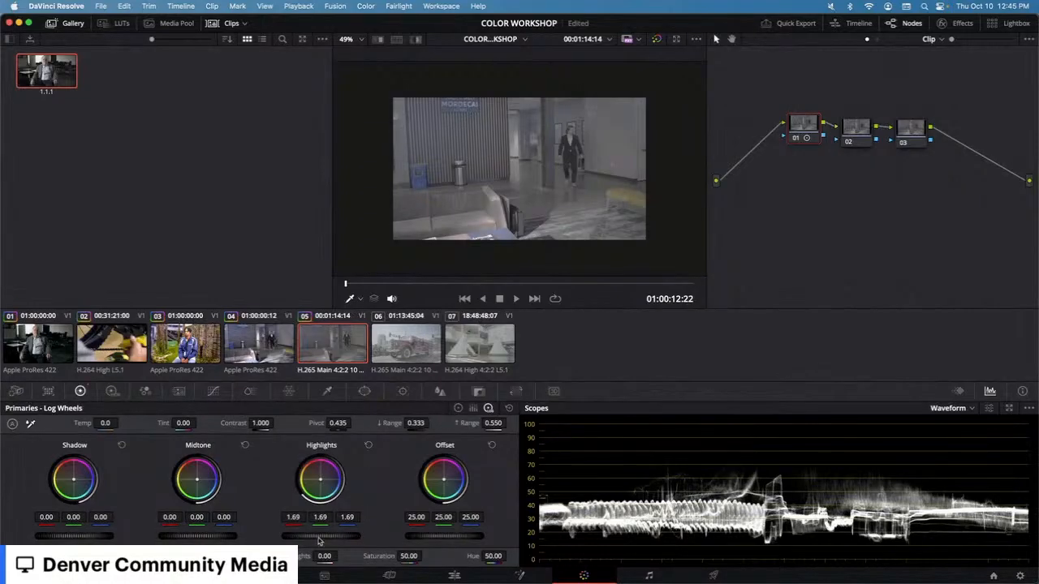
drag(329, 538, 293, 540)
drag(492, 422, 497, 423)
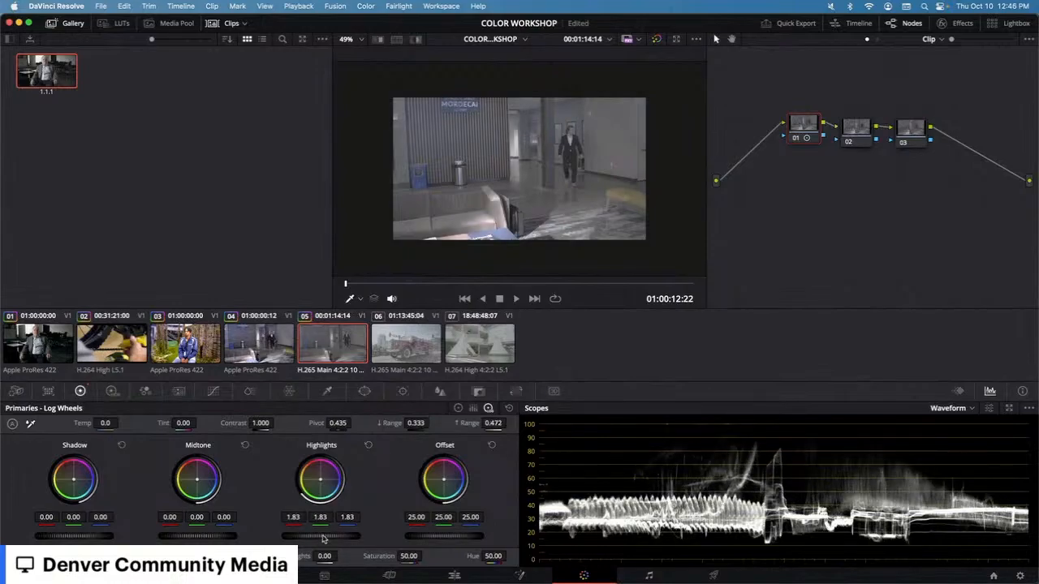
mouse_move(318, 541)
mouse_down()
mouse_move(332, 540)
mouse_move(319, 540)
mouse_up()
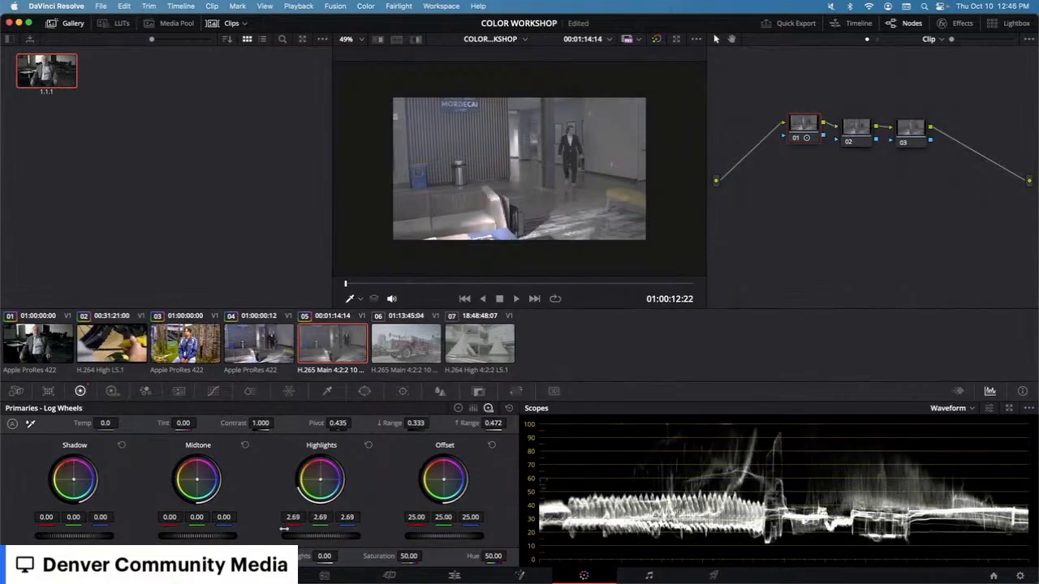
drag(82, 537, 73, 538)
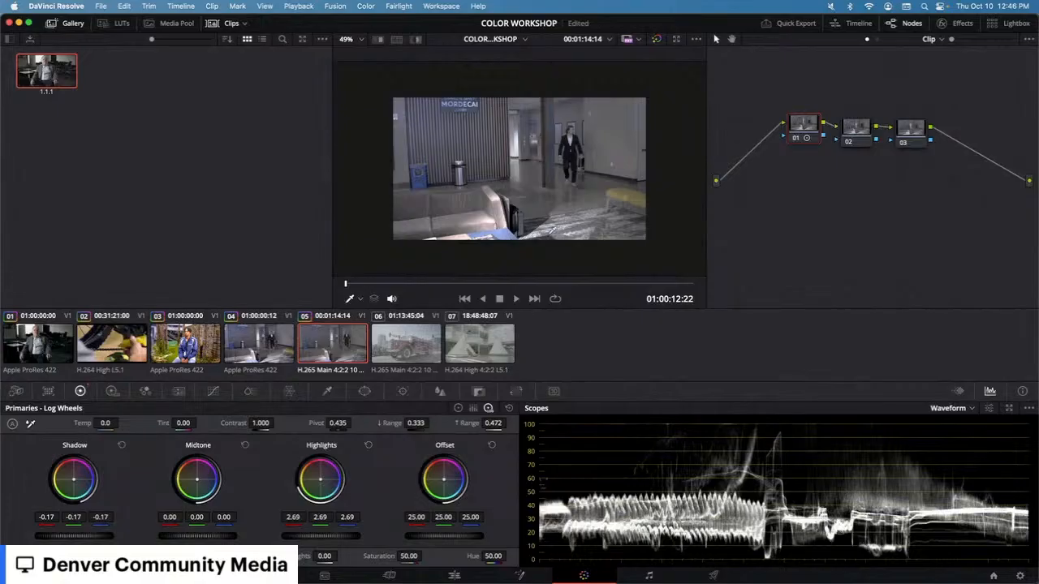
Step: Select node 03 and open its custom Curves
click(797, 139)
click(797, 138)
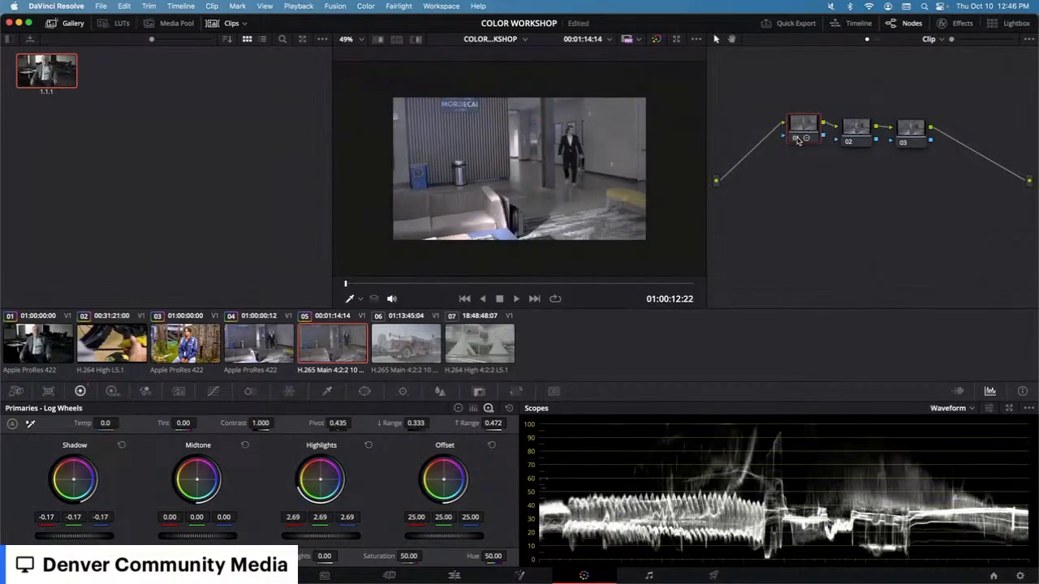
click(866, 132)
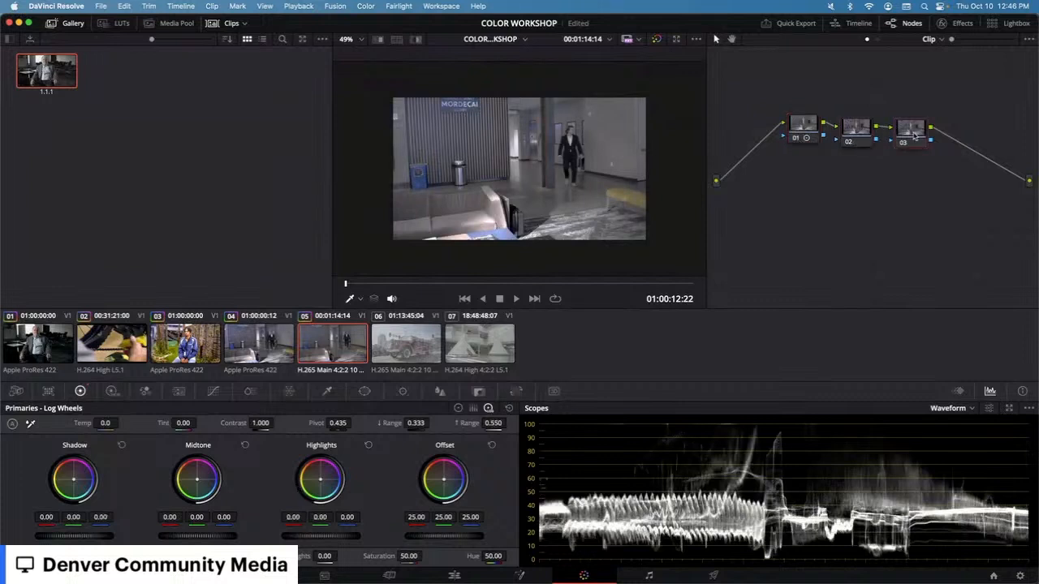
click(906, 136)
click(212, 391)
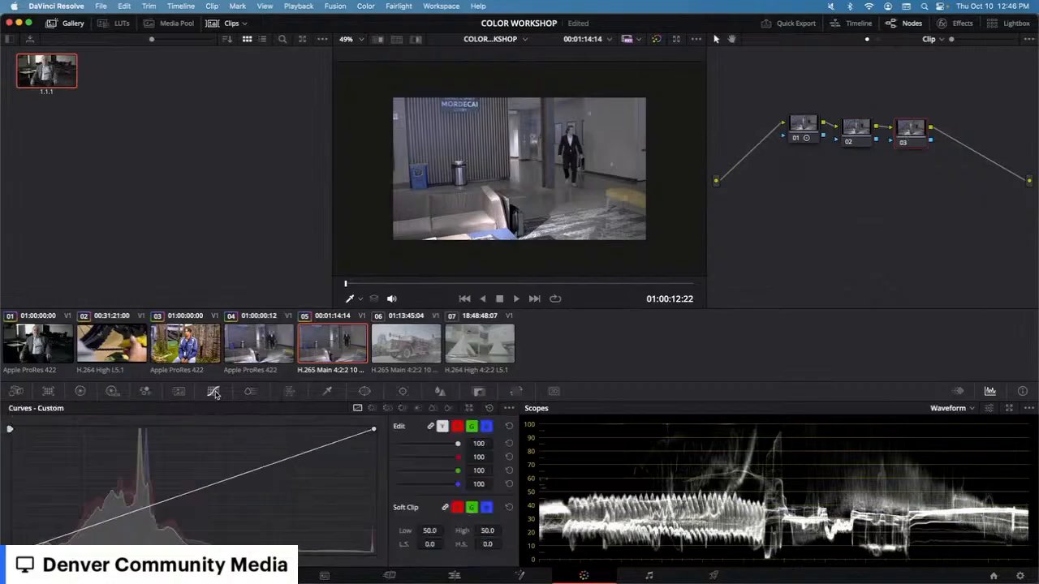
click(324, 445)
click(283, 460)
click(255, 468)
click(237, 474)
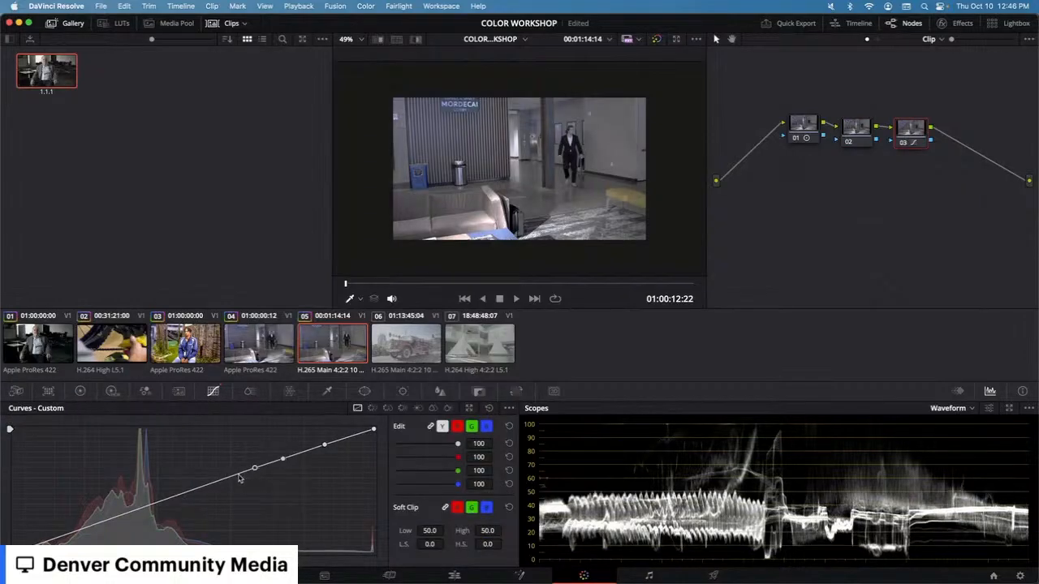
click(82, 526)
click(58, 533)
drag(59, 533, 106, 519)
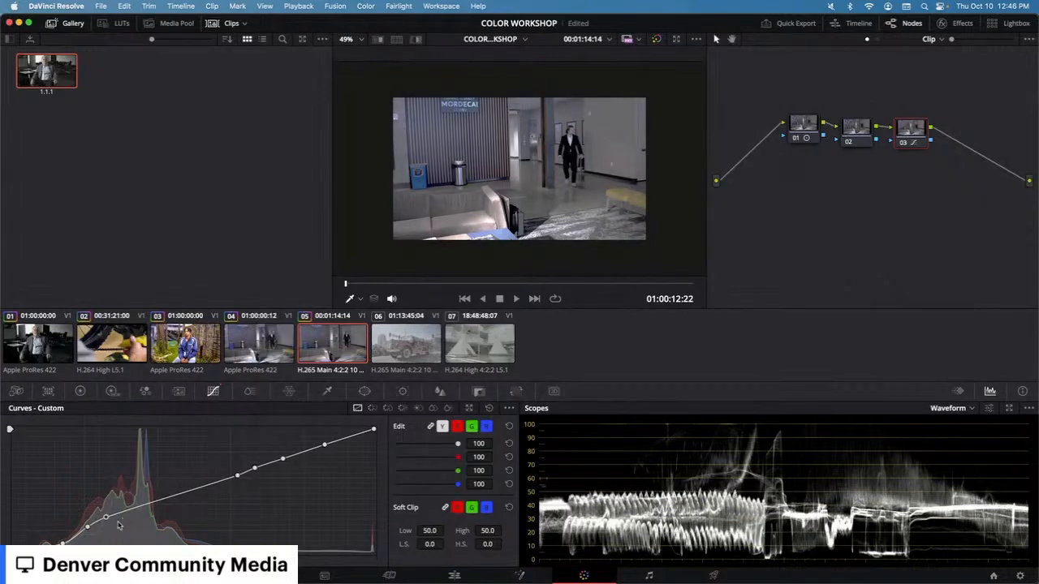
drag(105, 517, 142, 509)
click(160, 501)
click(177, 498)
click(193, 492)
click(204, 488)
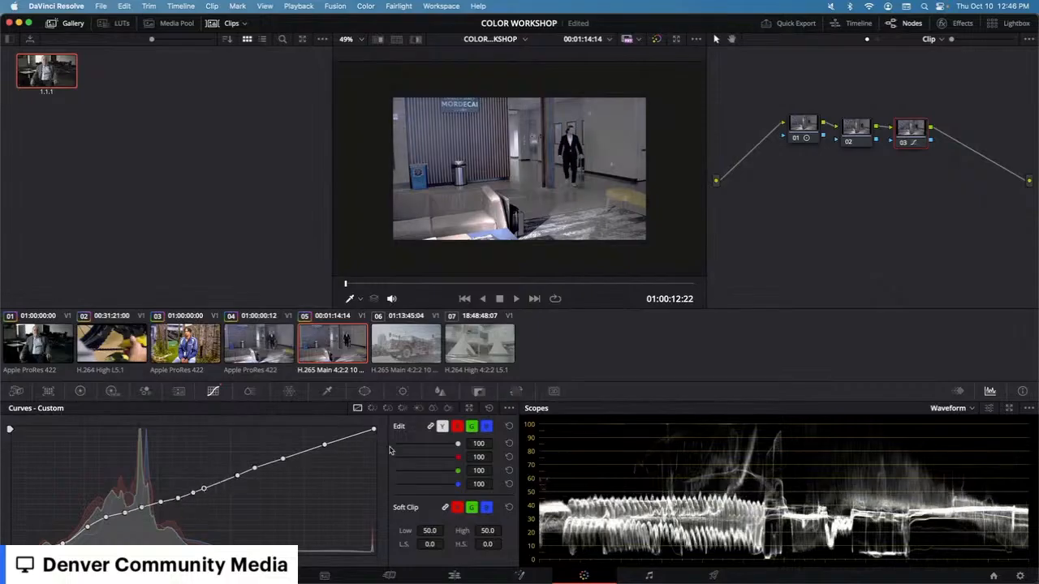
click(490, 409)
Step: Shape node 03's custom curve by lowering the white point, raising the black point and adding points along it
drag(375, 433, 321, 429)
drag(10, 554, 30, 554)
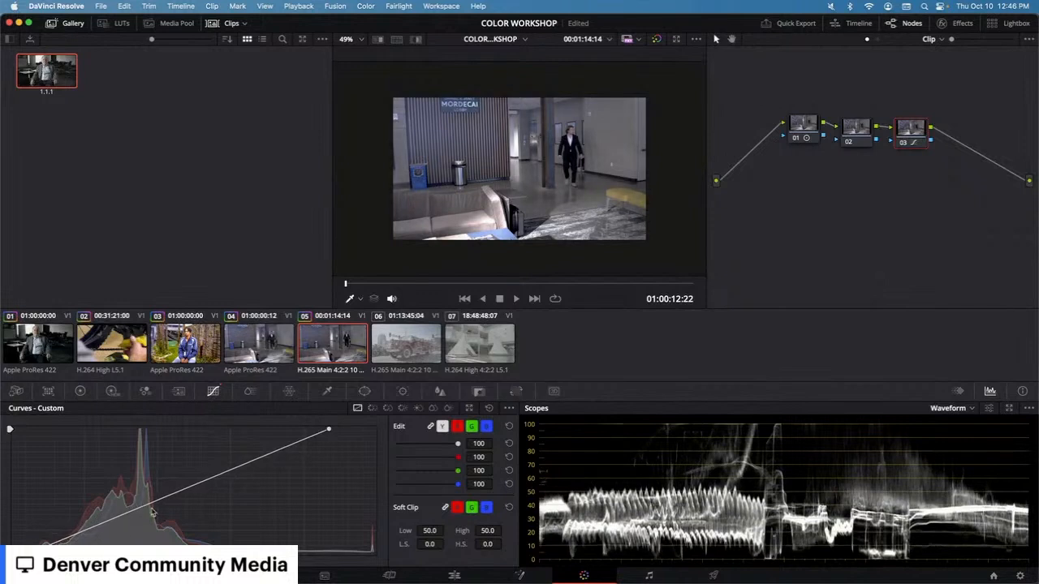
drag(284, 443, 276, 441)
click(257, 450)
drag(70, 536, 77, 536)
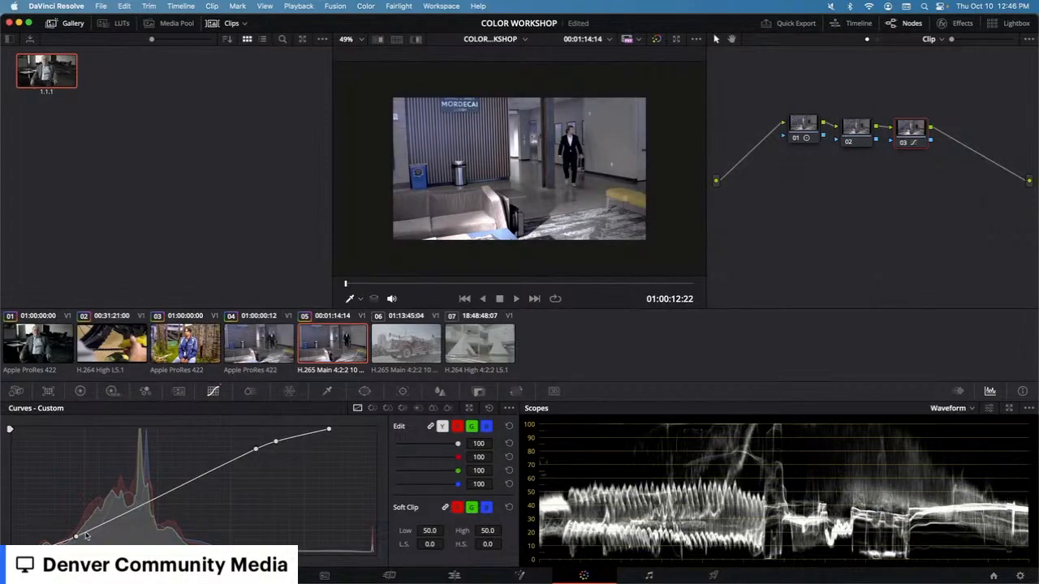
click(95, 534)
click(108, 525)
click(122, 518)
click(136, 516)
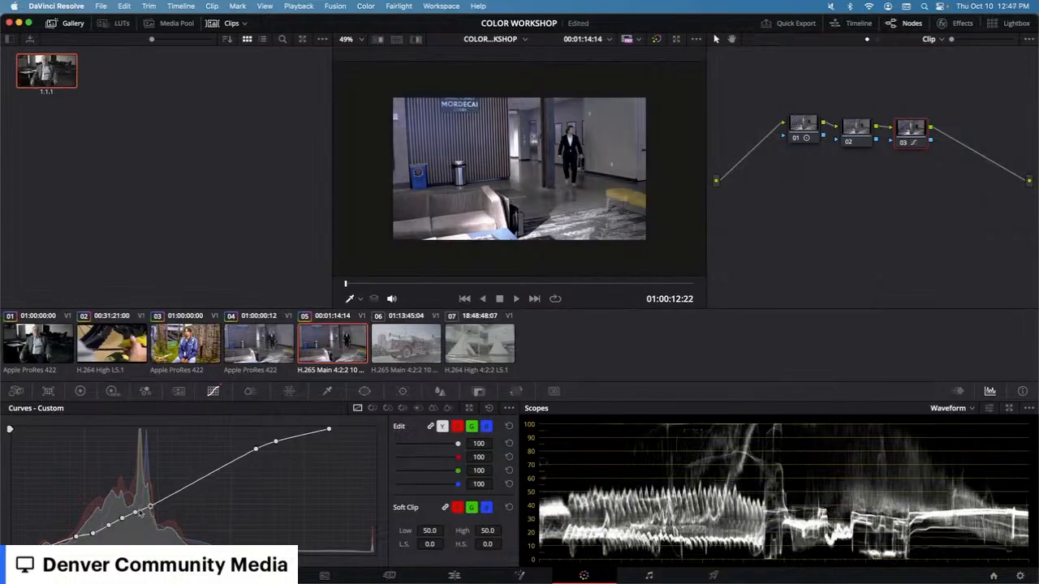
drag(122, 519, 110, 527)
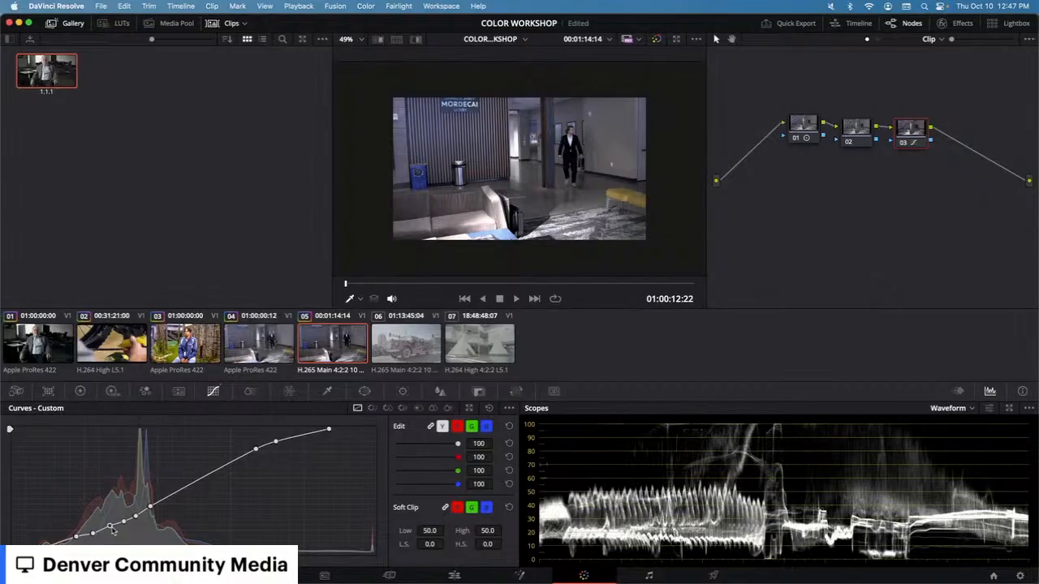
click(165, 500)
click(176, 495)
click(188, 487)
click(206, 479)
click(221, 469)
click(231, 462)
Step: Reset node 01's grade, then set its Contrast to 1.398 and Pivot to 0.167
right_click(807, 136)
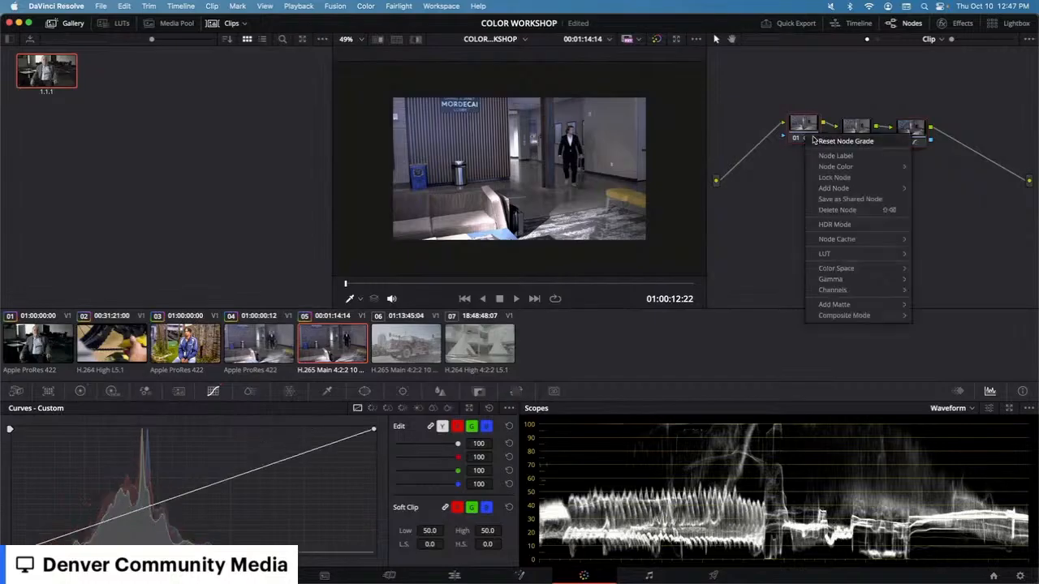
click(818, 142)
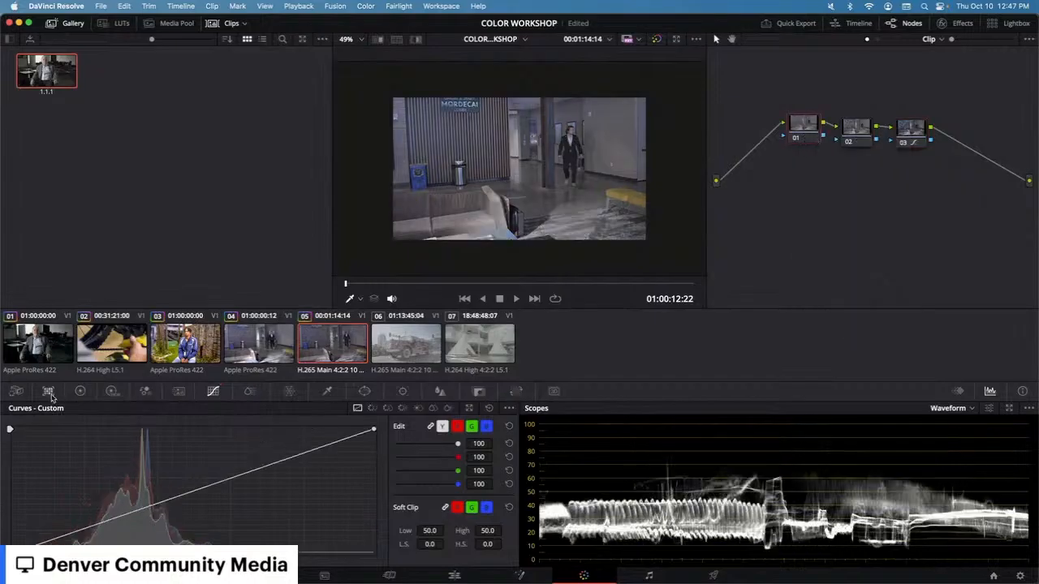
click(80, 392)
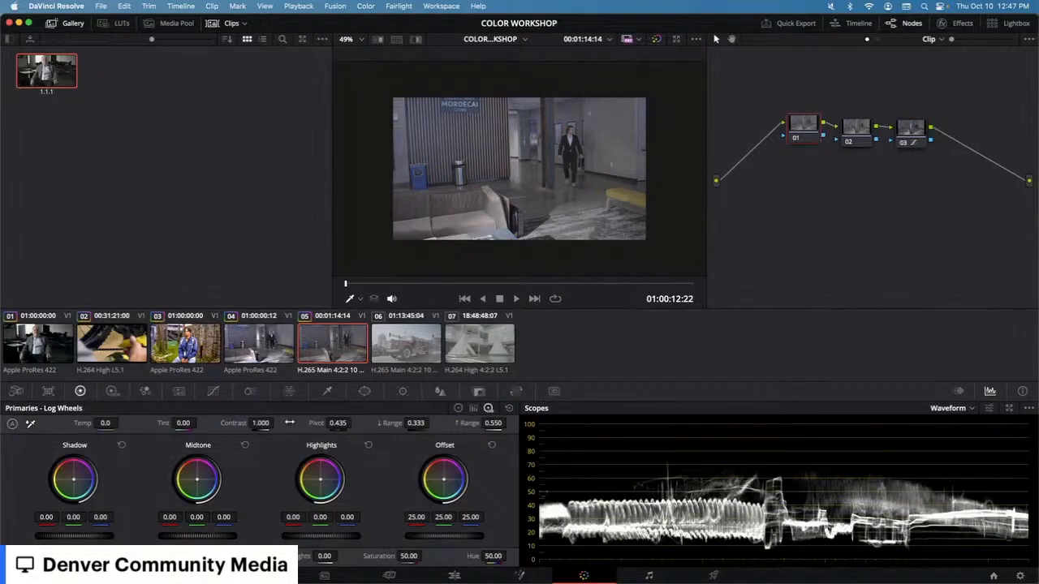
mouse_move(261, 423)
mouse_down()
mouse_move(284, 424)
mouse_move(266, 428)
mouse_up()
mouse_move(334, 423)
mouse_down()
mouse_move(313, 424)
mouse_move(337, 423)
mouse_up()
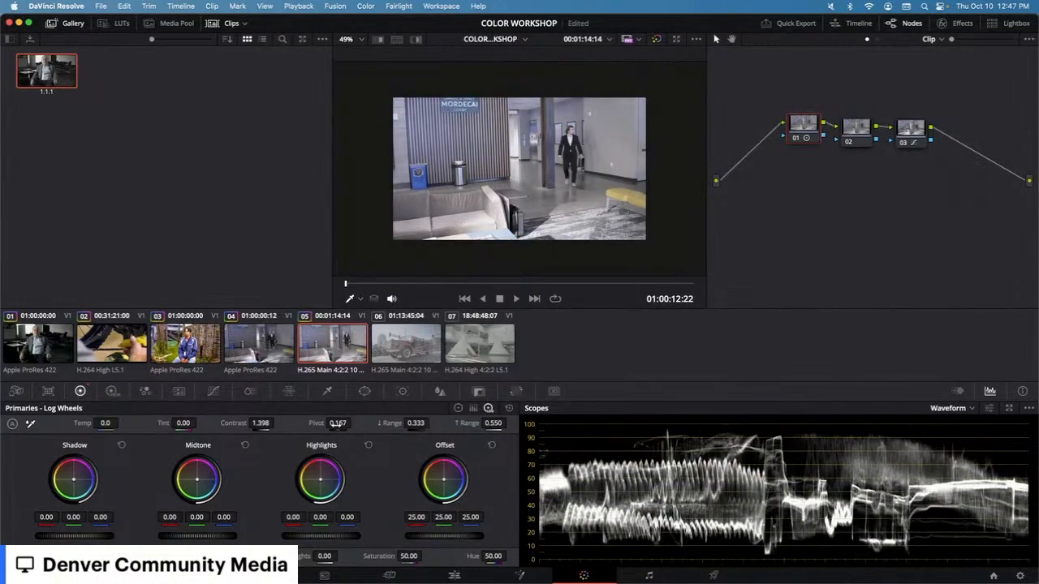
Step: Reselect node 03, return to its custom curve and disable node 03
click(918, 147)
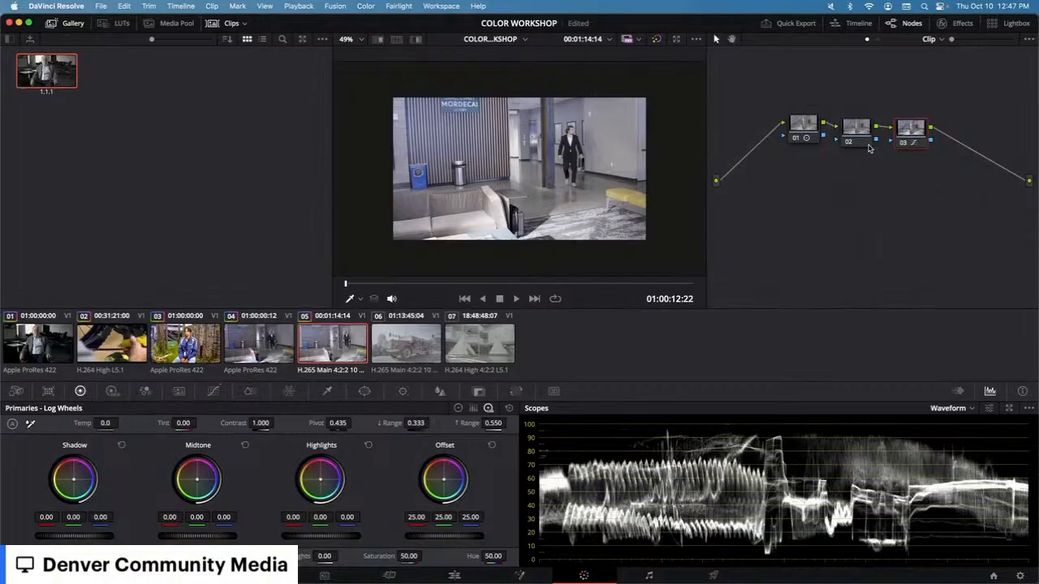
mouse_move(860, 135)
mouse_down()
mouse_move(862, 123)
mouse_move(860, 132)
mouse_up()
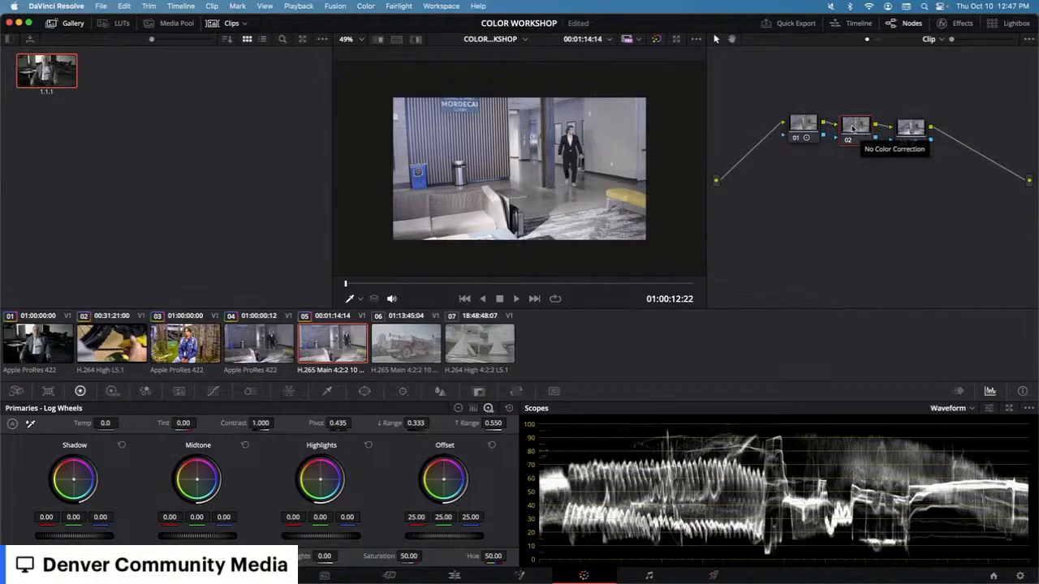
click(914, 132)
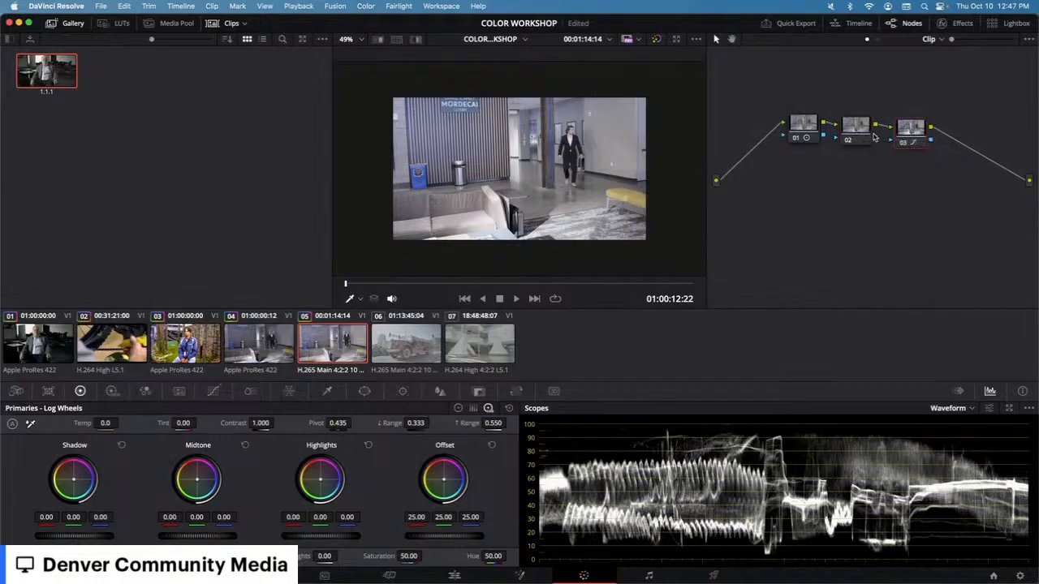
click(214, 392)
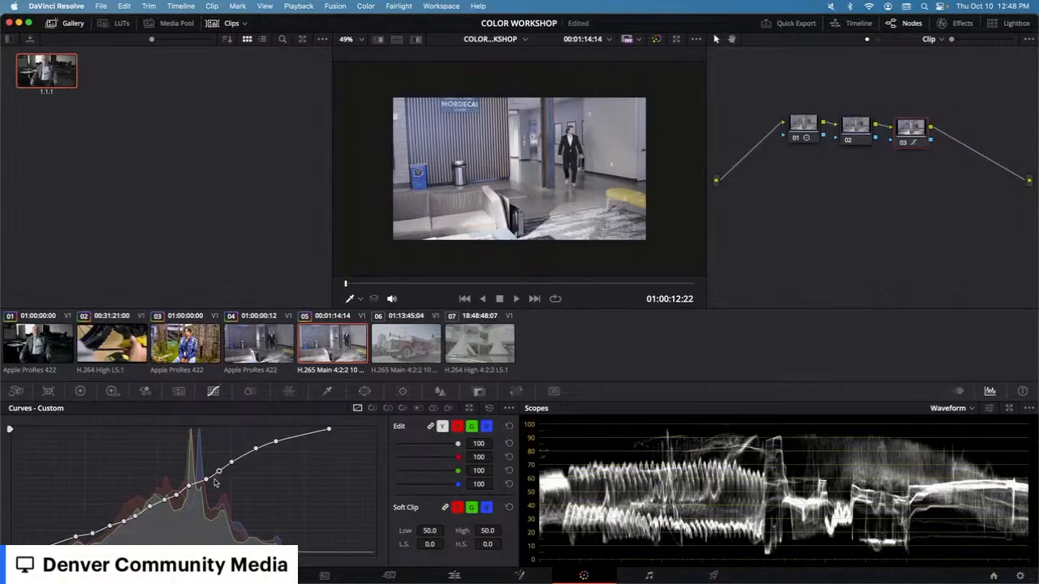
click(904, 144)
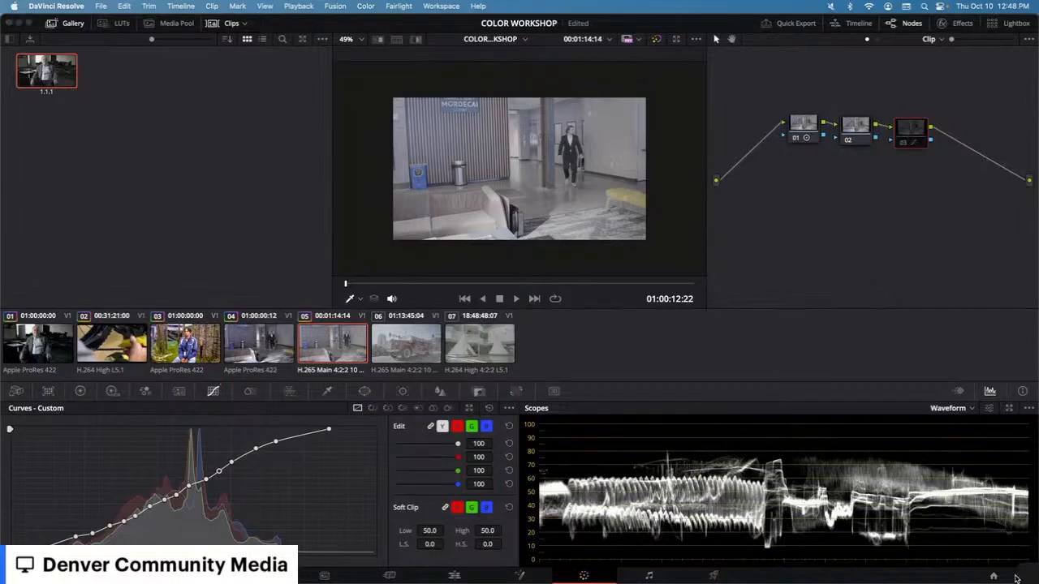
click(1019, 577)
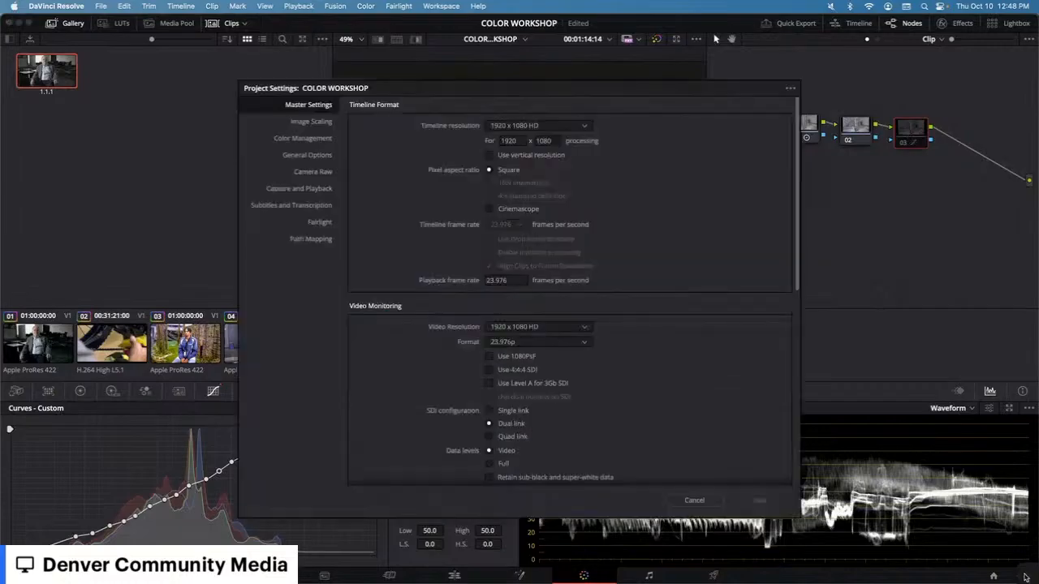
click(313, 139)
click(694, 499)
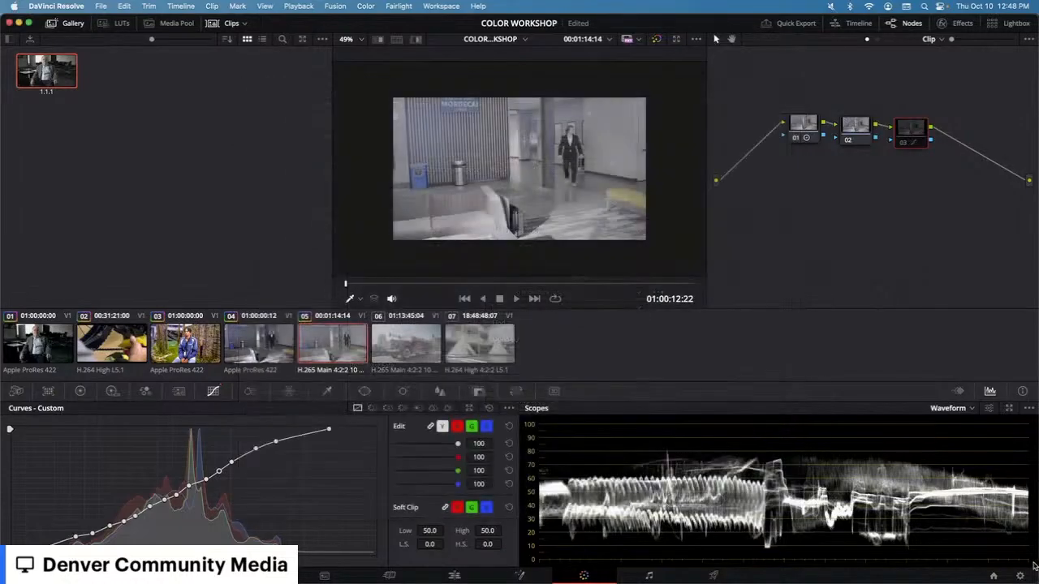
Step: Set the project's color science to DaVinci YRGB Color Managed and save the project settings
click(1020, 576)
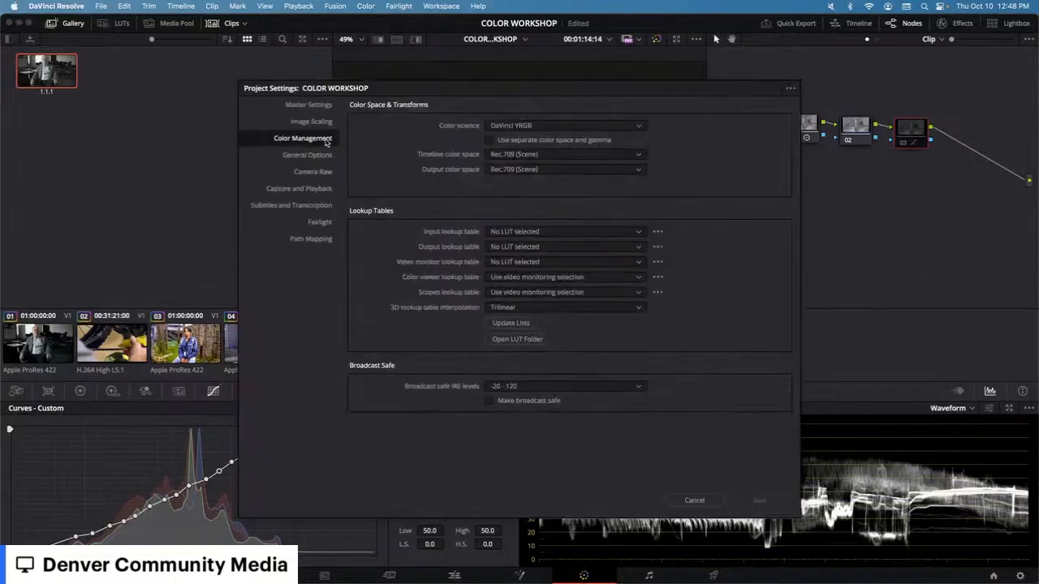
click(532, 125)
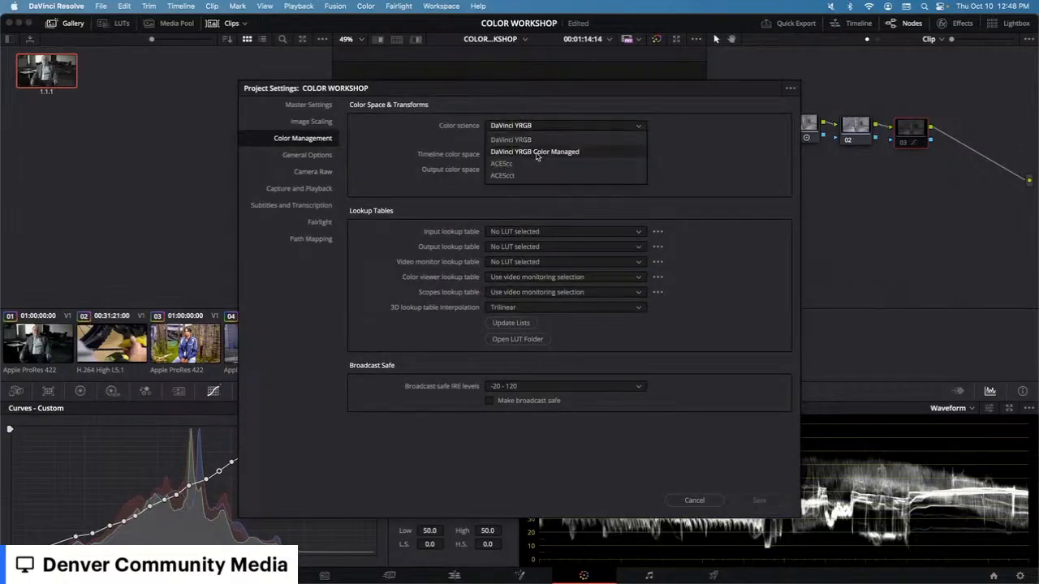
click(536, 152)
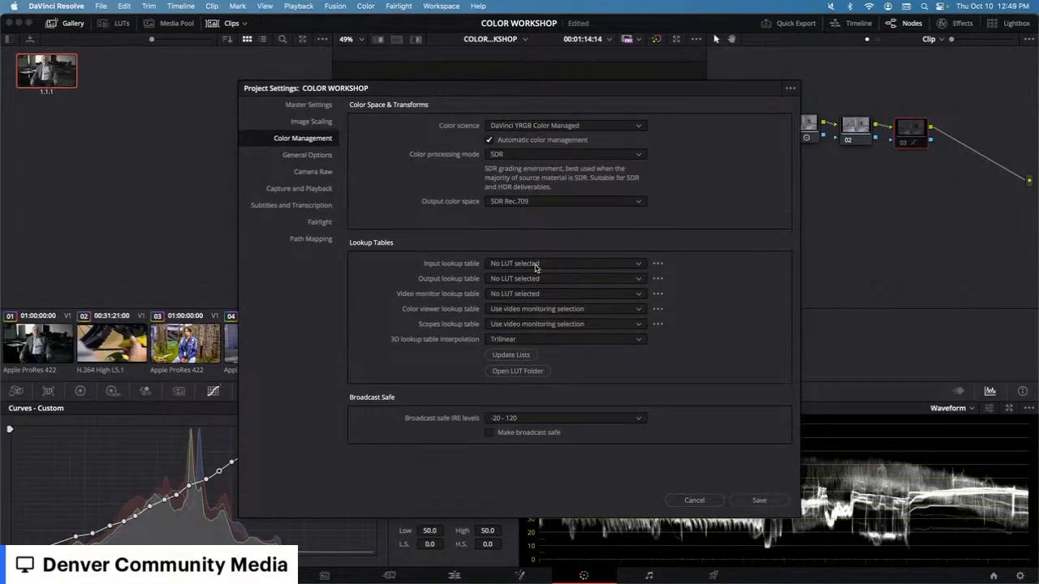
click(535, 269)
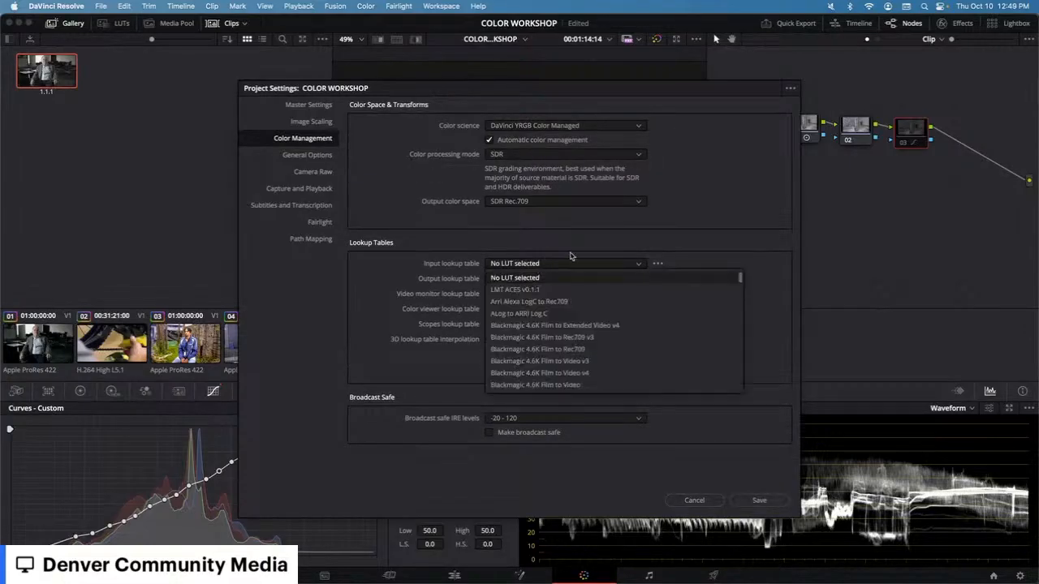
click(572, 255)
click(757, 501)
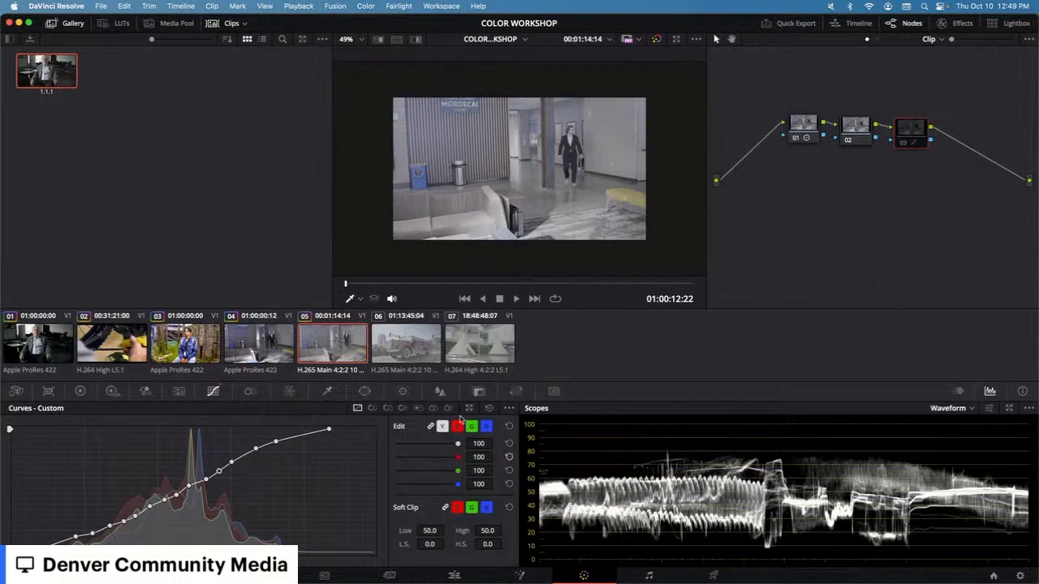
Step: Apply the Sony SLog3 to Rec709 LUT to the selected timeline clip
right_click(342, 333)
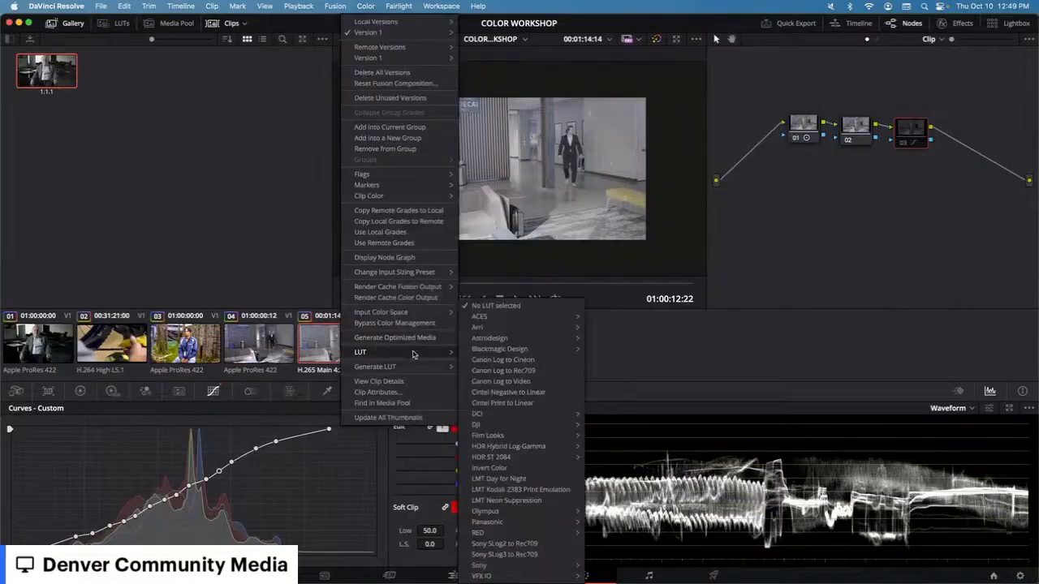
click(765, 196)
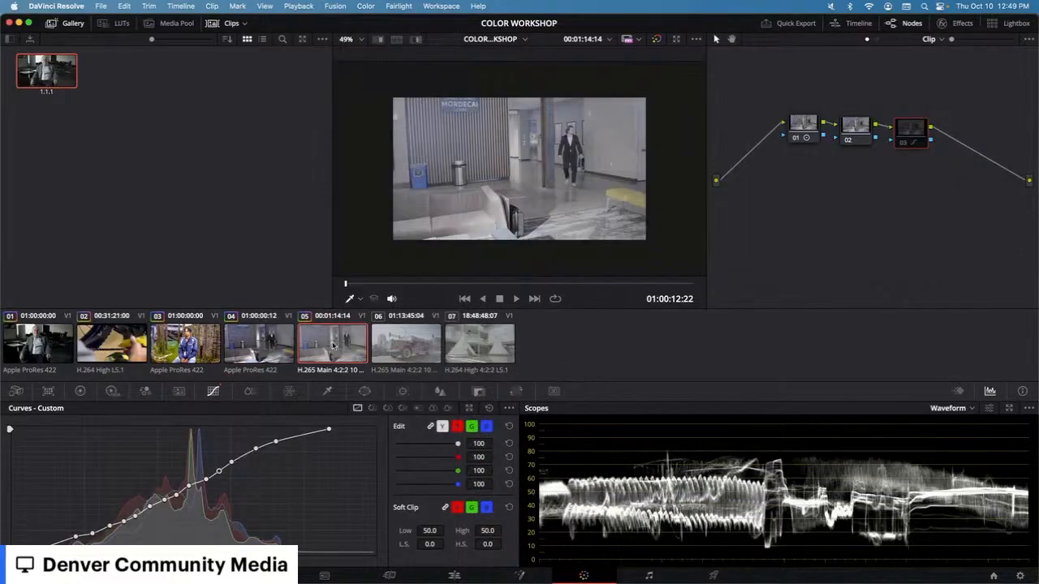
right_click(338, 347)
mouse_move(349, 352)
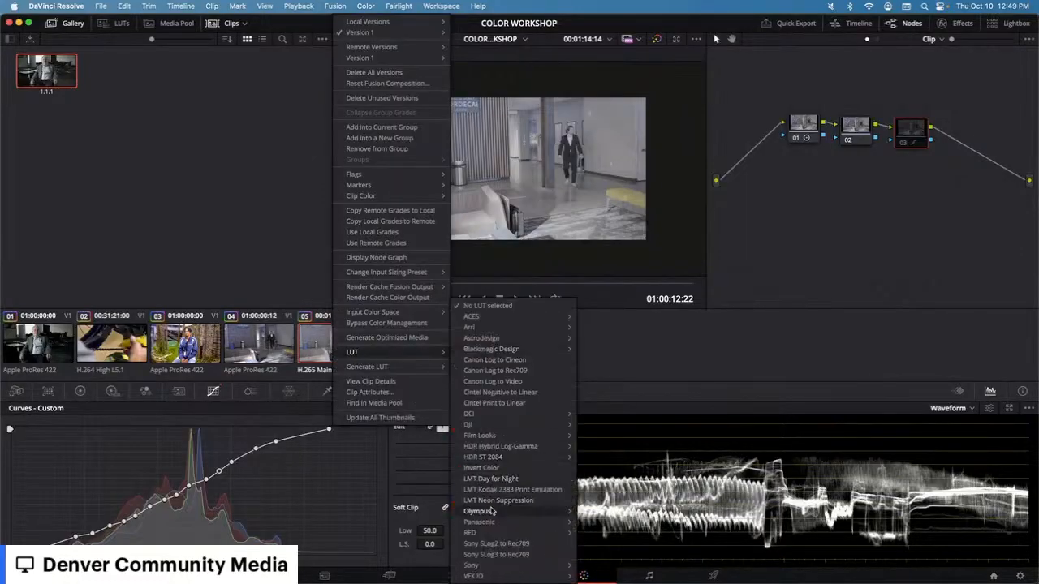
click(501, 555)
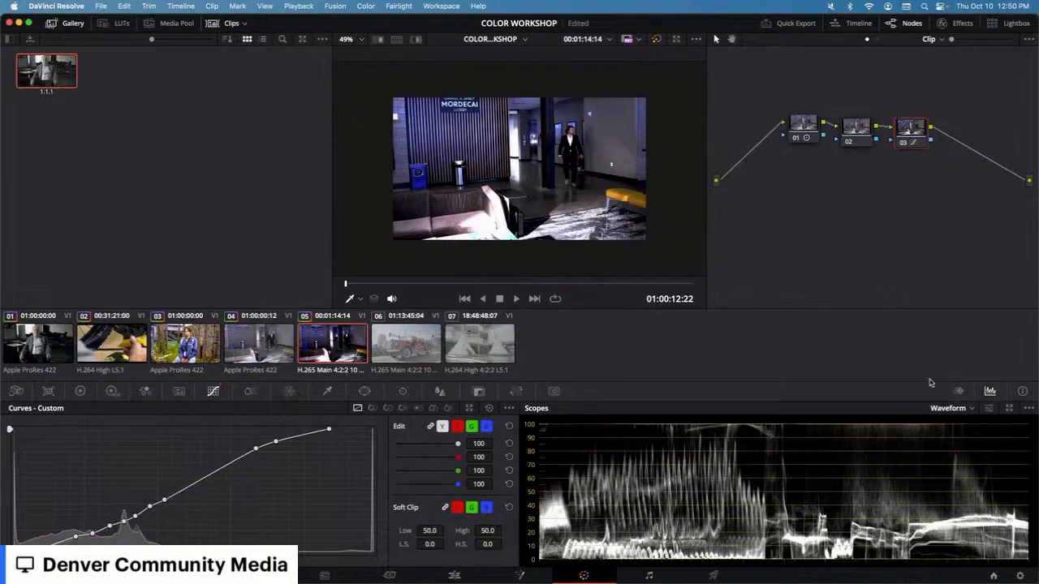
Step: Switch the project's color science to ACEScc and browse the ACES Input Transform list
click(1019, 577)
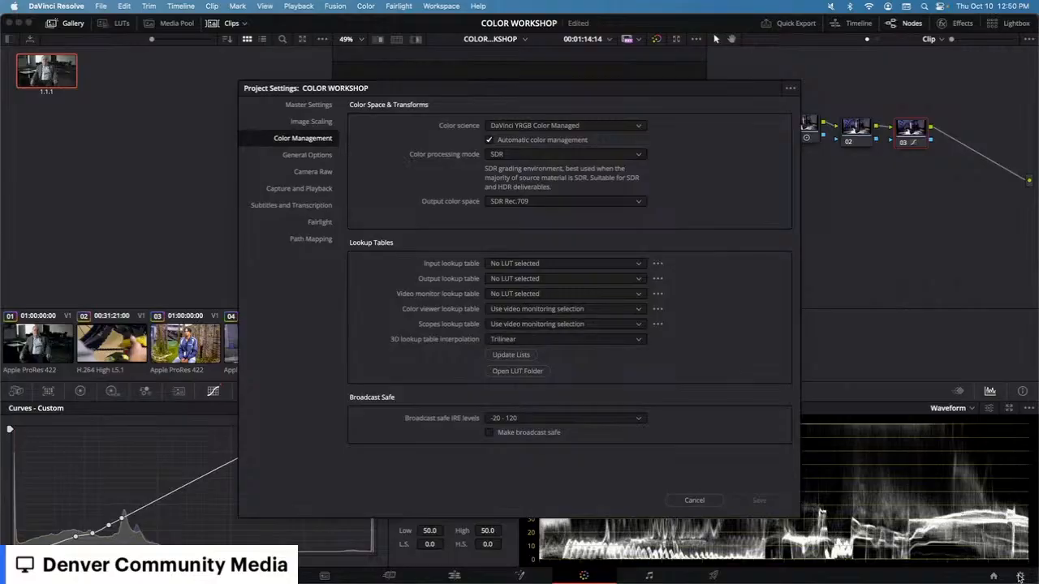
click(607, 127)
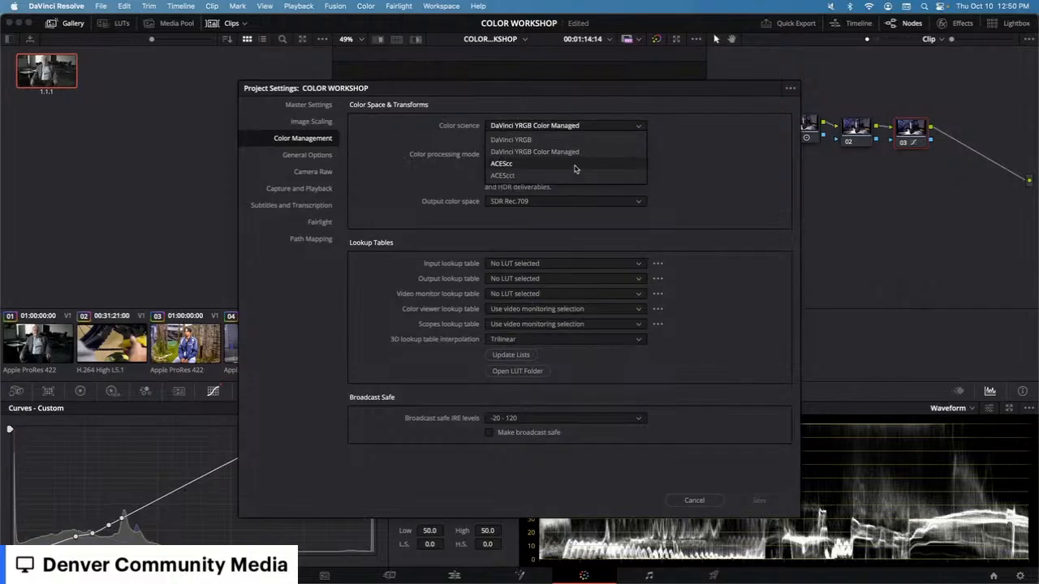
click(574, 165)
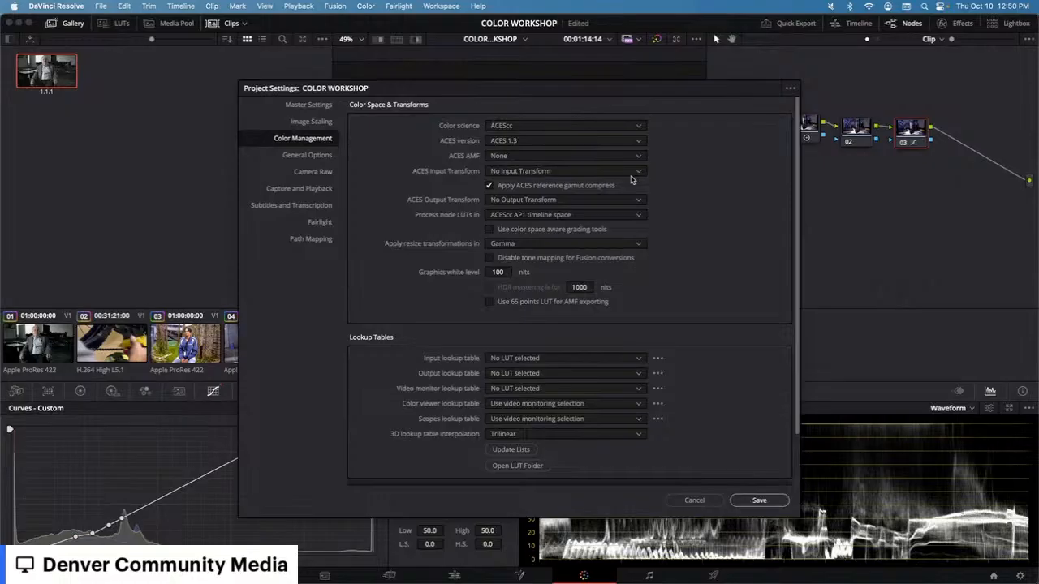
click(542, 173)
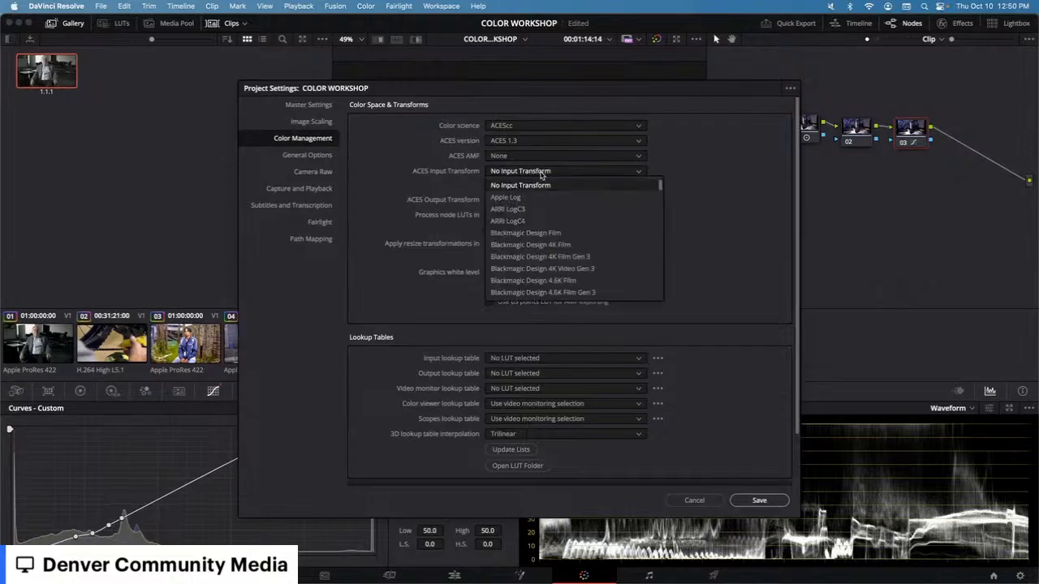
scroll(549, 253, down, 4)
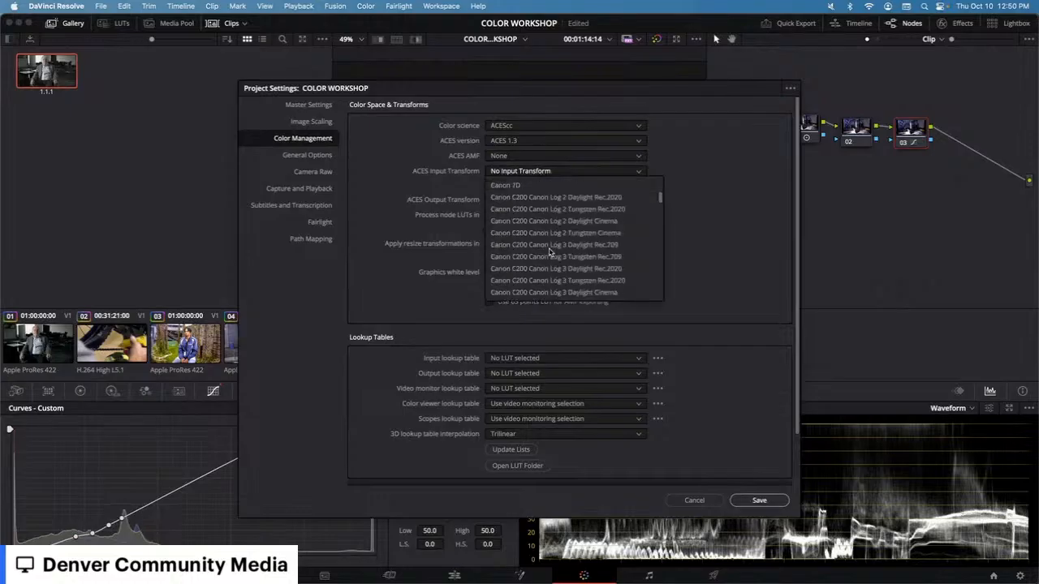
click(679, 278)
Step: Browse the ACES Output Transform options, then cancel the project settings without saving
click(553, 205)
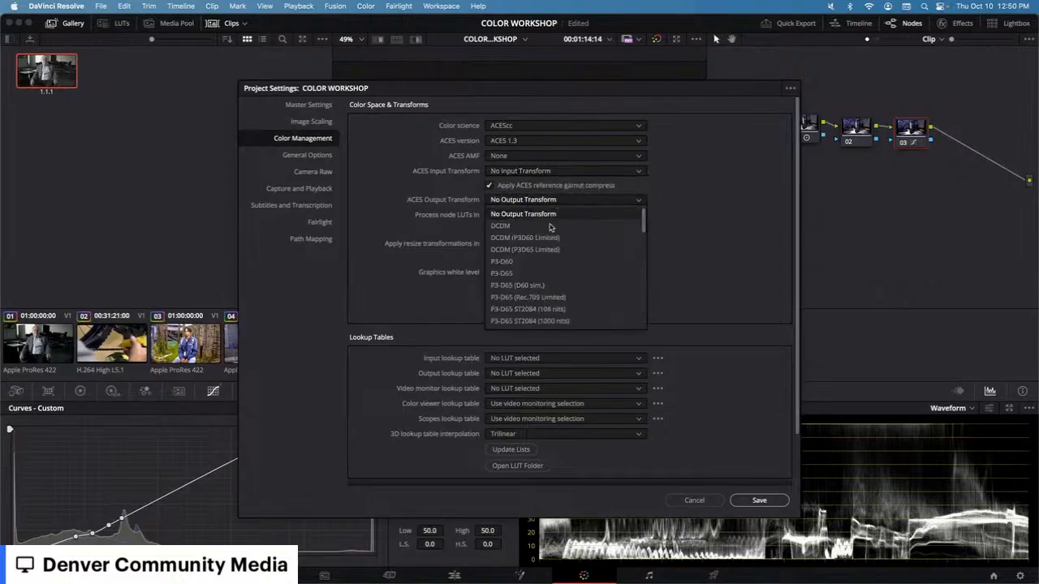
click(684, 292)
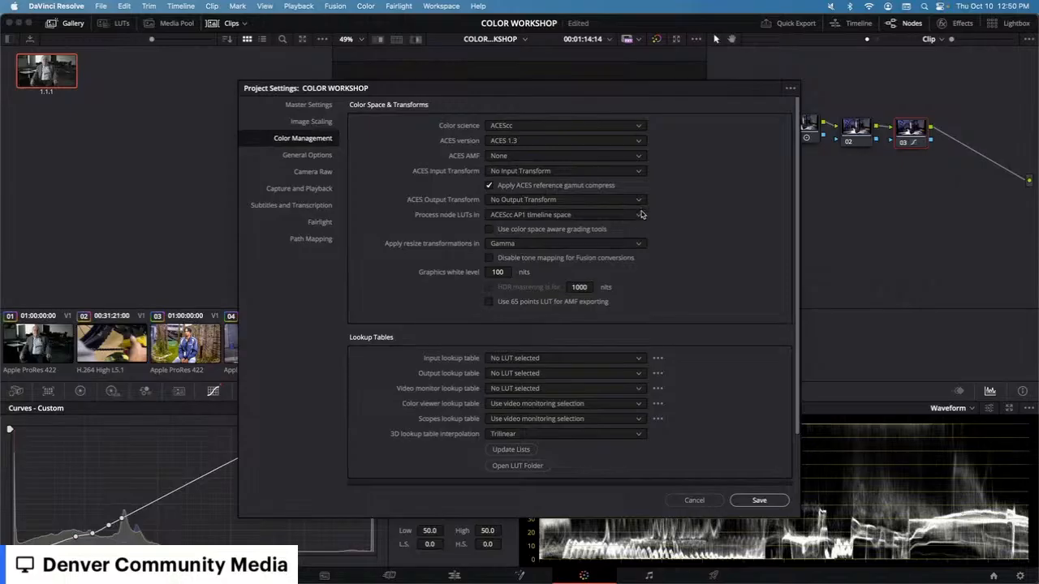
click(555, 202)
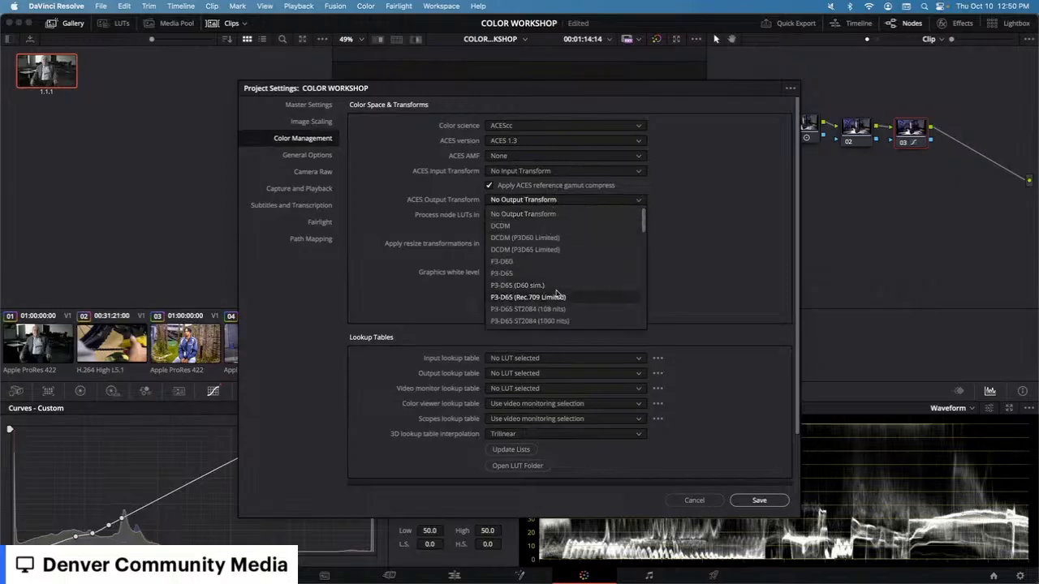
scroll(556, 287, down, 5)
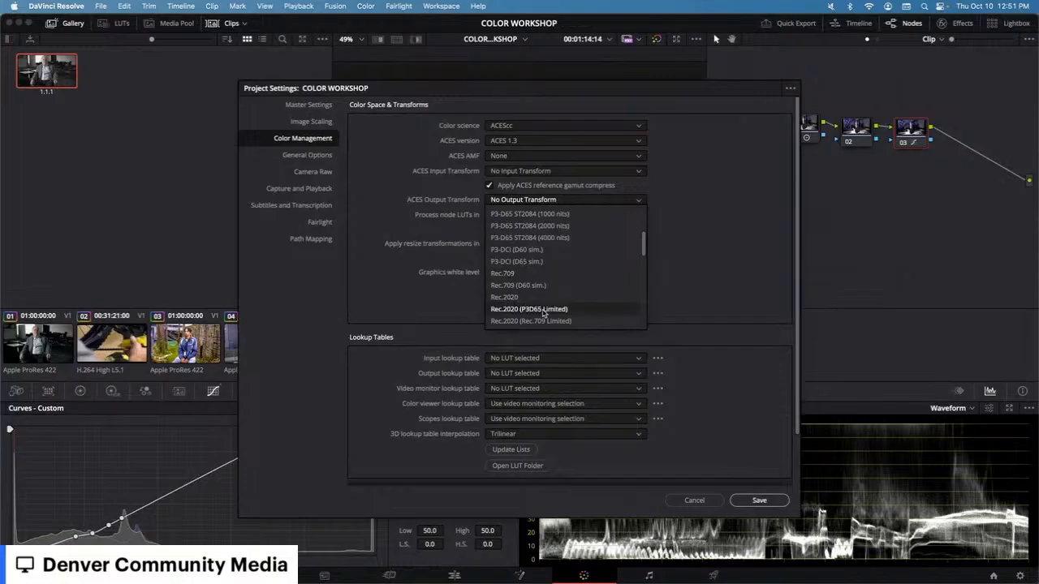
scroll(544, 313, down, 10)
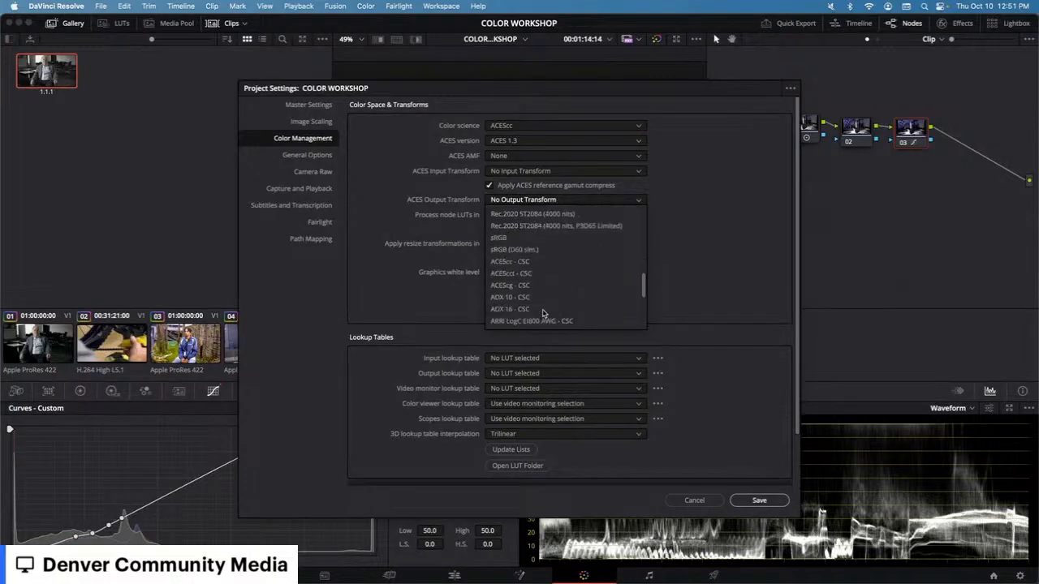
scroll(544, 313, up, 3)
scroll(544, 314, up, 10)
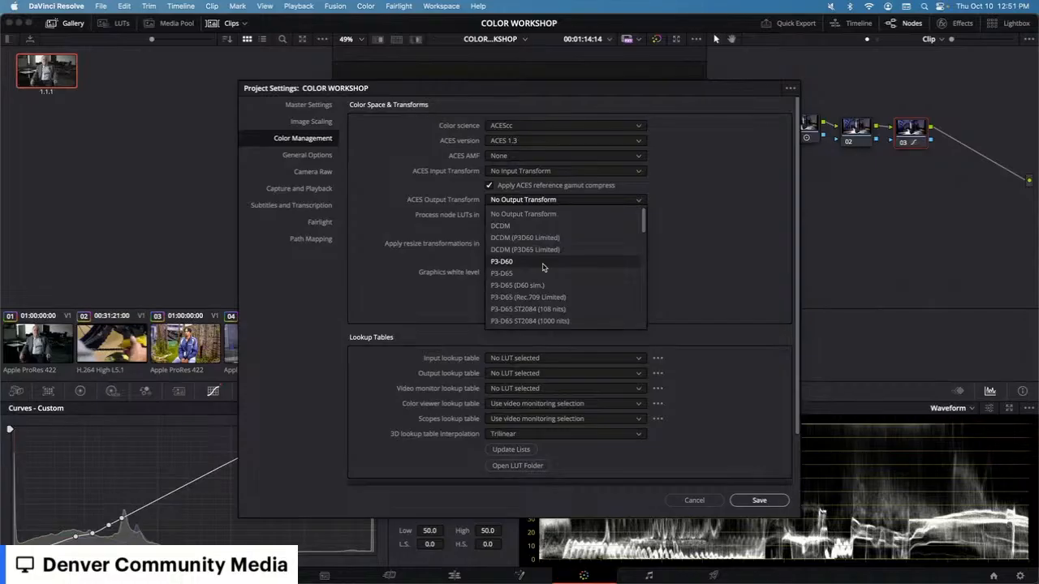
click(690, 264)
click(605, 201)
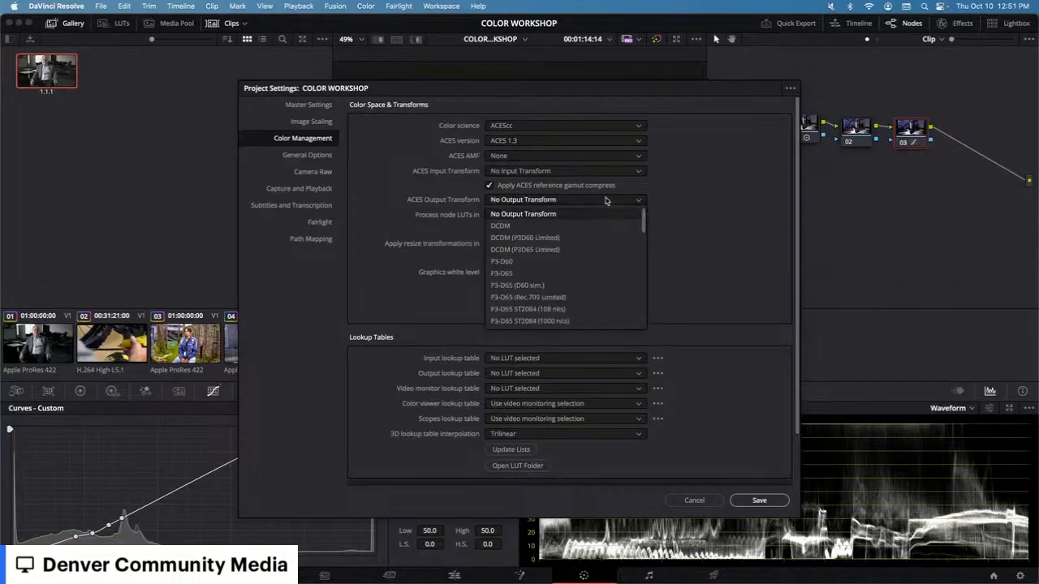
click(638, 203)
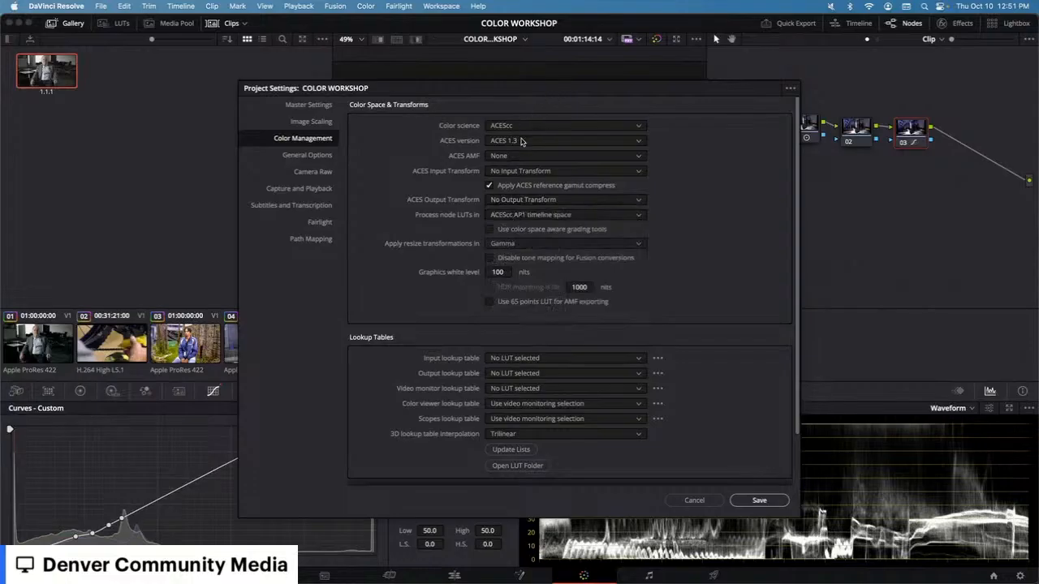
click(521, 142)
click(542, 135)
click(544, 129)
click(544, 130)
click(531, 160)
click(530, 160)
click(517, 215)
click(516, 242)
click(694, 501)
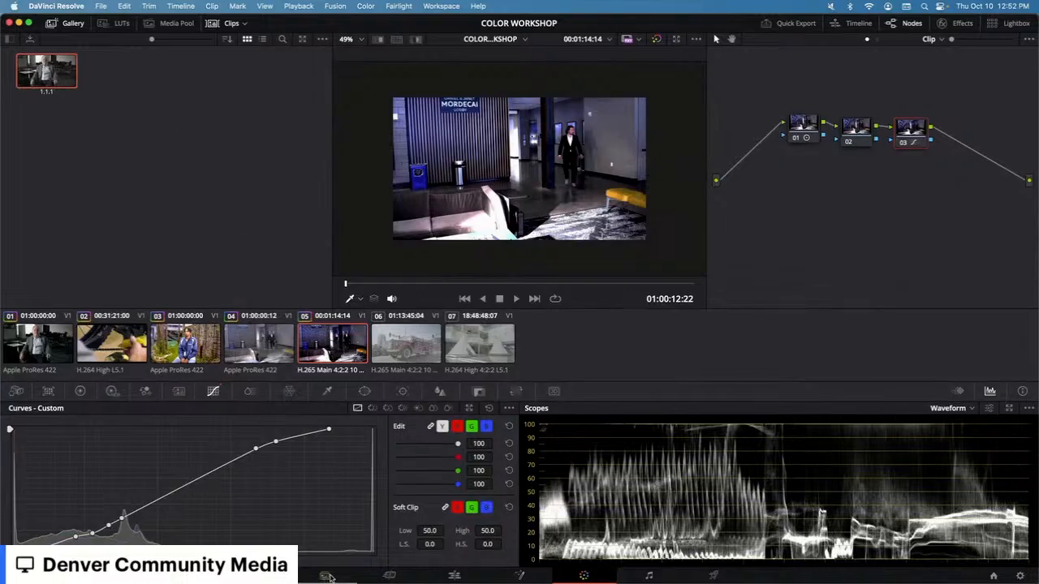
click(455, 576)
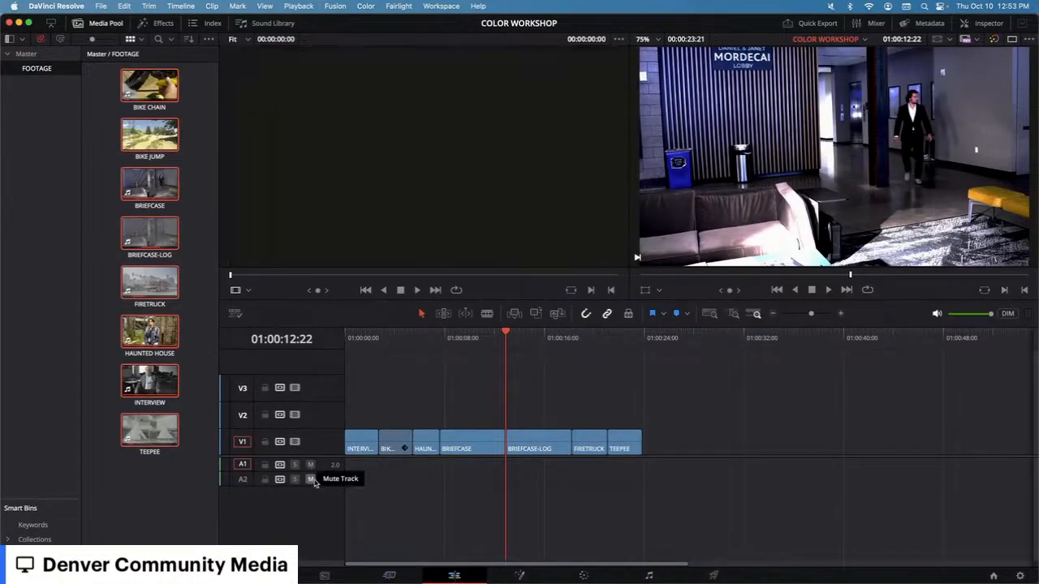
right_click(164, 486)
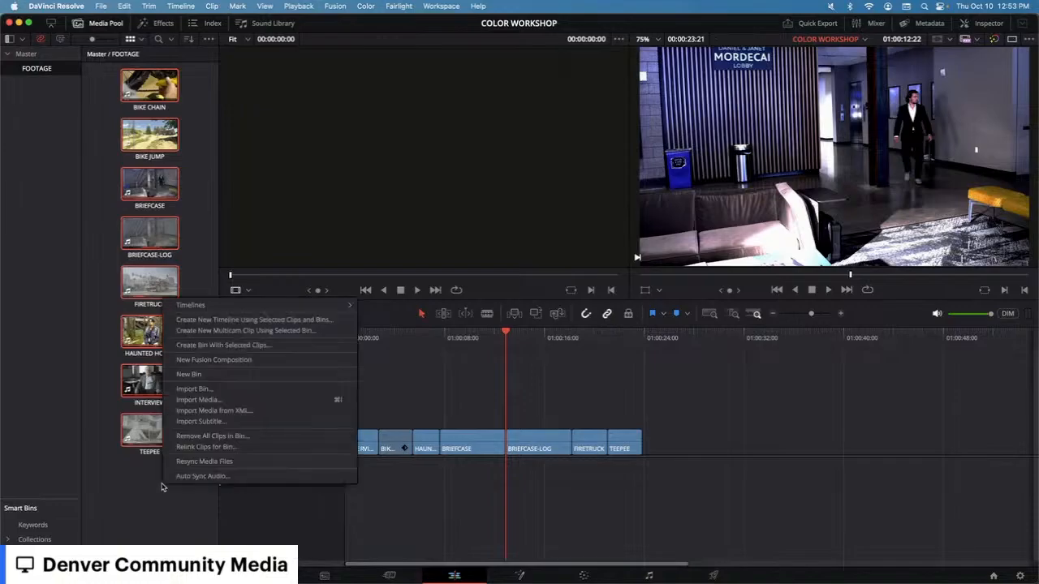
mouse_move(217, 306)
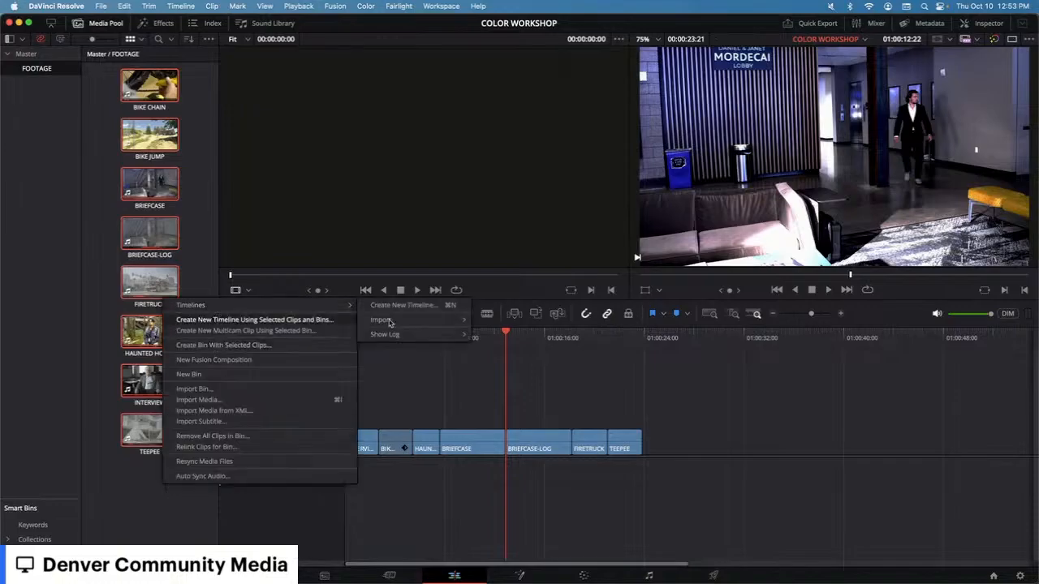
mouse_move(431, 327)
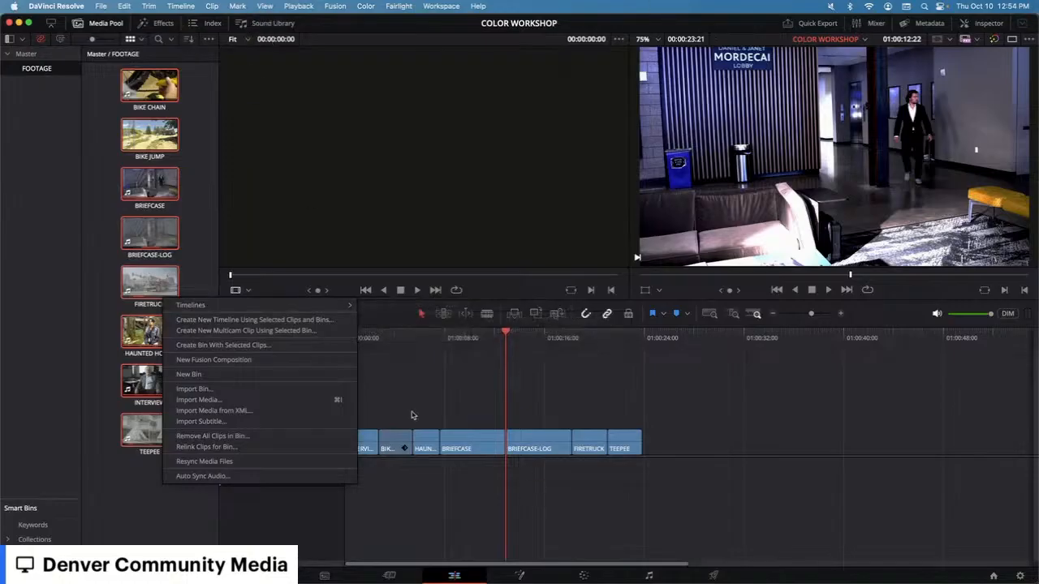
click(603, 482)
click(584, 575)
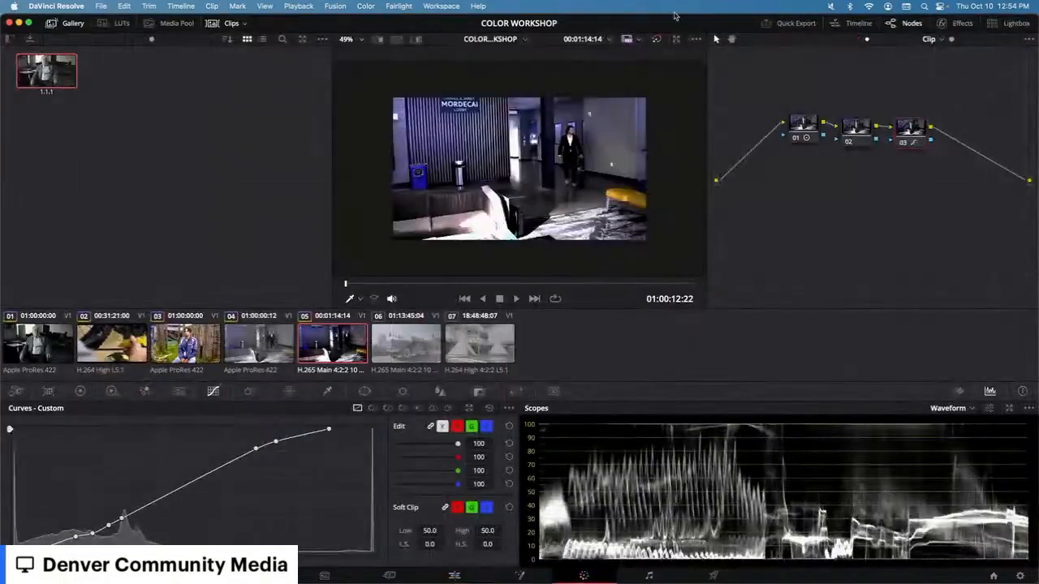
Step: Move nodes 01, 02 and 03 higher in the node graph and select node 01
click(765, 130)
drag(766, 133, 782, 122)
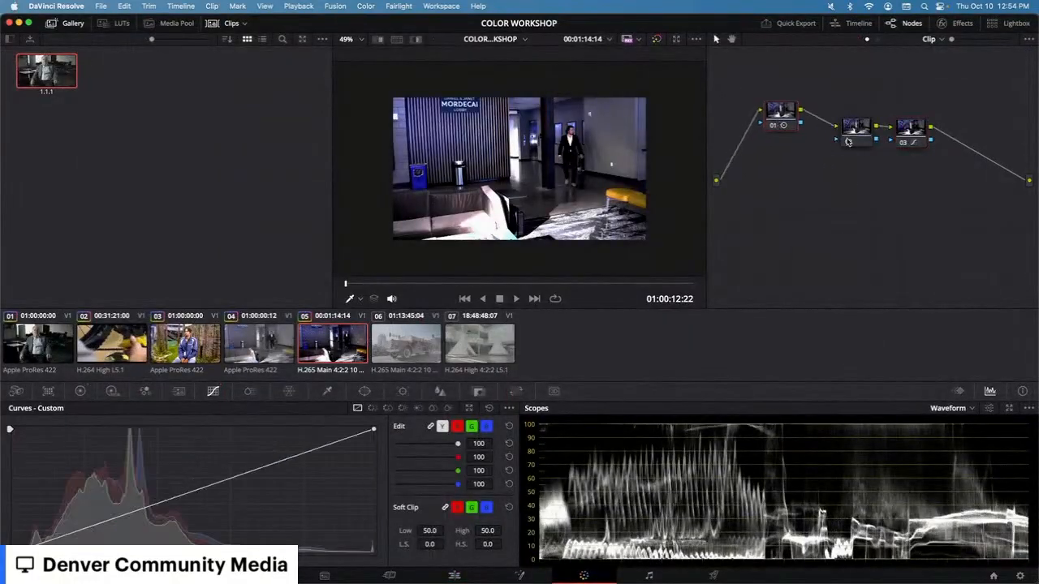
drag(844, 138, 833, 122)
drag(897, 135, 898, 116)
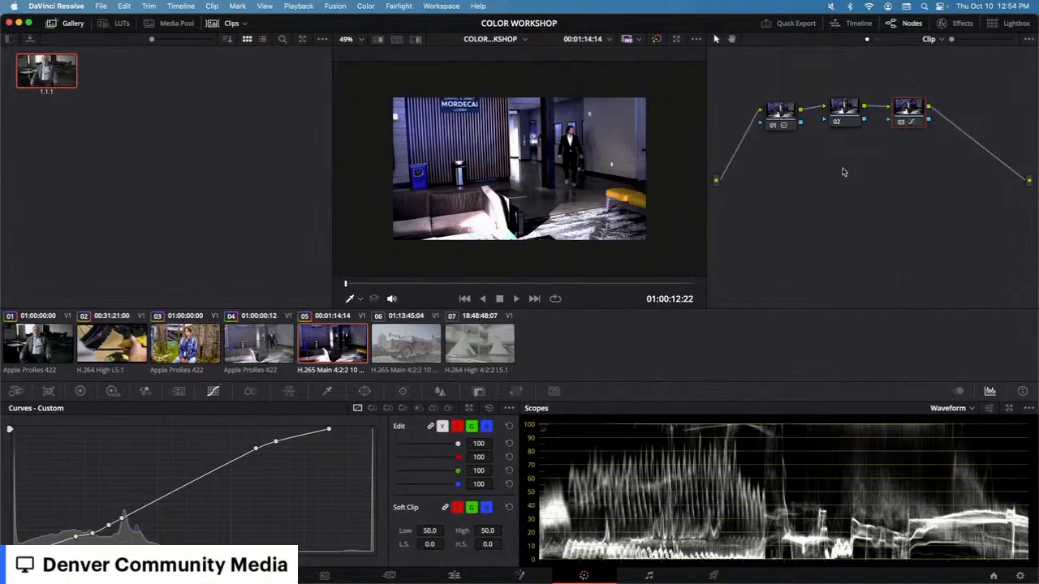
click(791, 124)
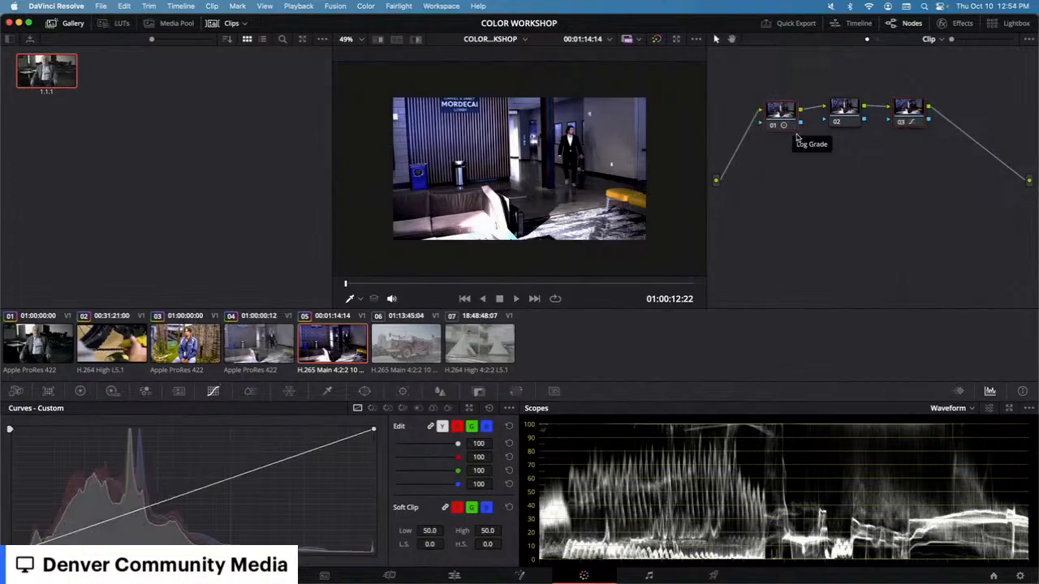
Step: Add three serial nodes after node 01, then undo all three additions
key(alt+s)
key(alt+s)
key(alt+s)
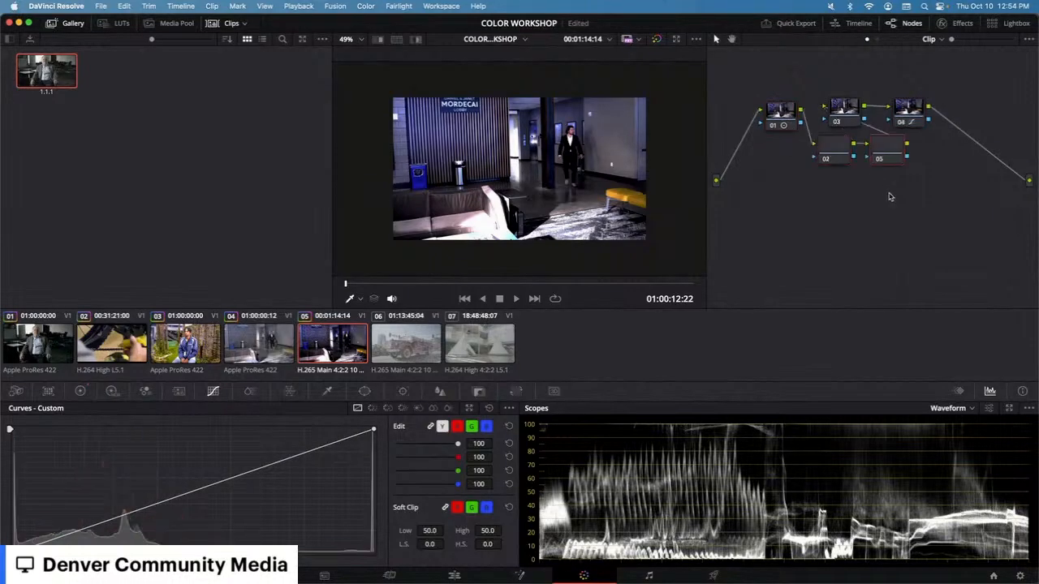
key(super+z)
key(super+z)
key(super+z)
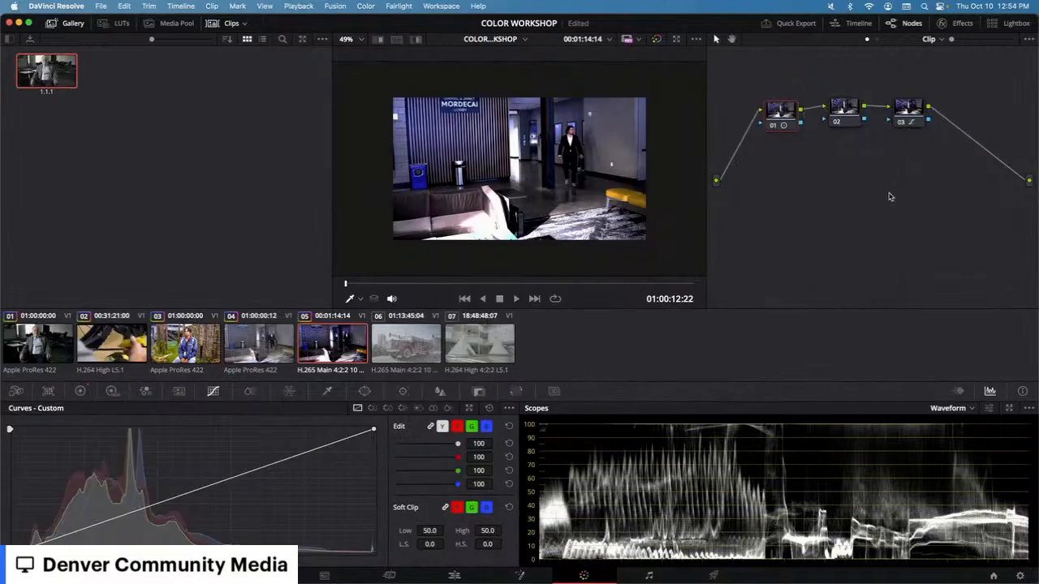
Step: Add a serial node after node 03 and another before it, then undo both
click(920, 120)
key(alt+s)
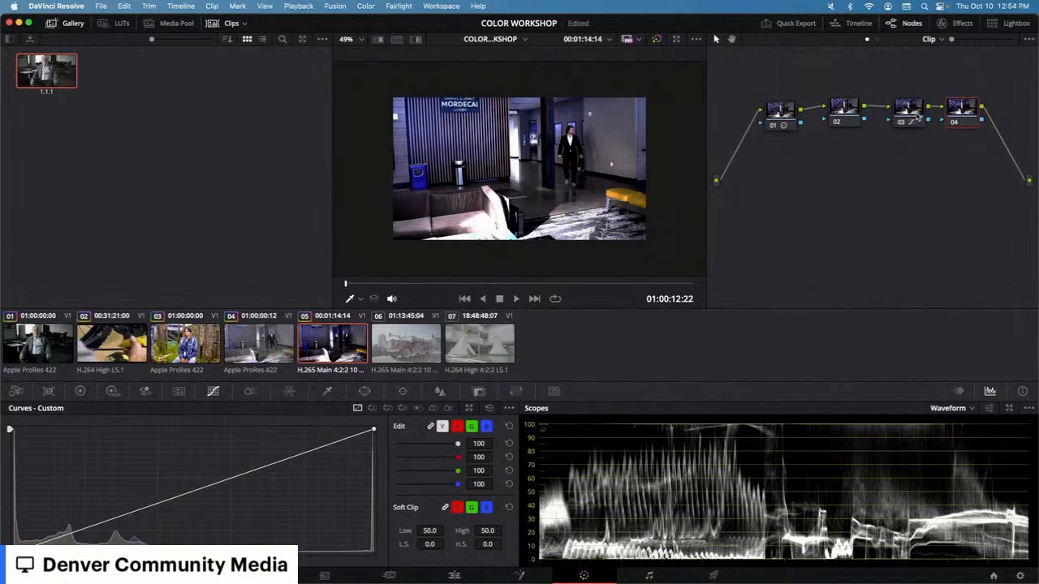
key(shift+s)
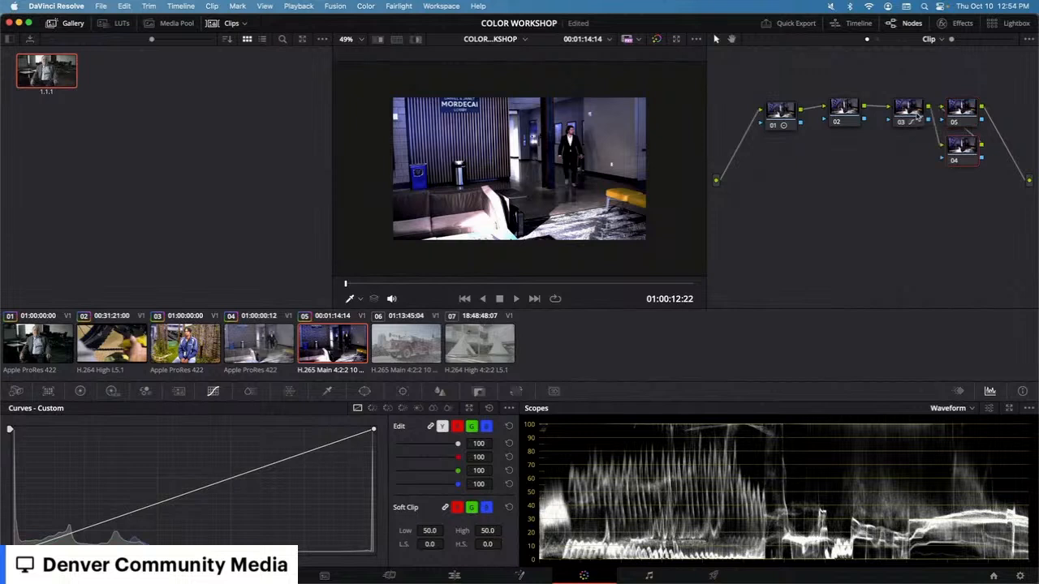
key(super+z)
key(super+z)
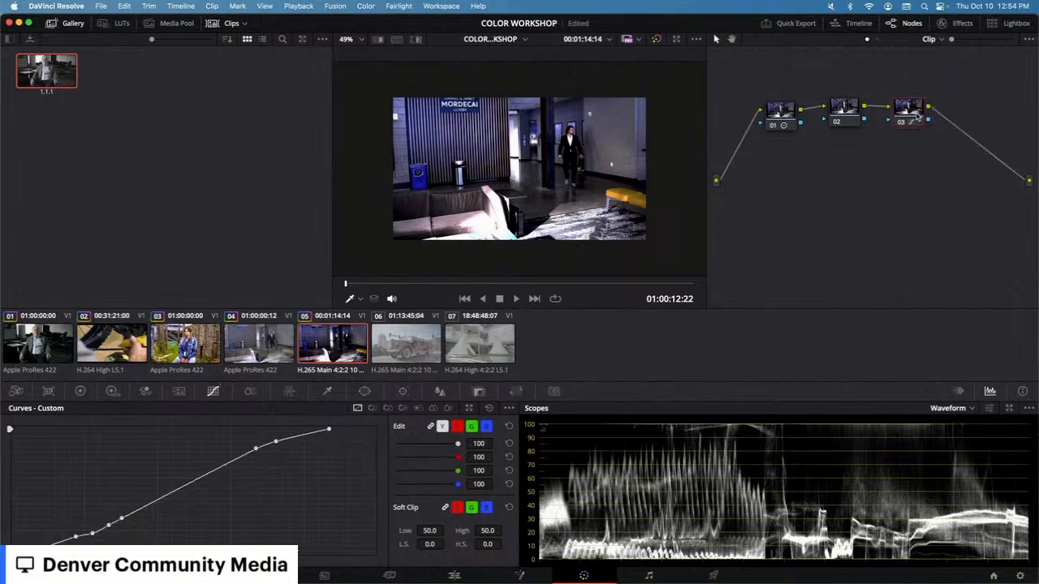
Step: Add an outside node to node 03, then delete it
right_click(917, 115)
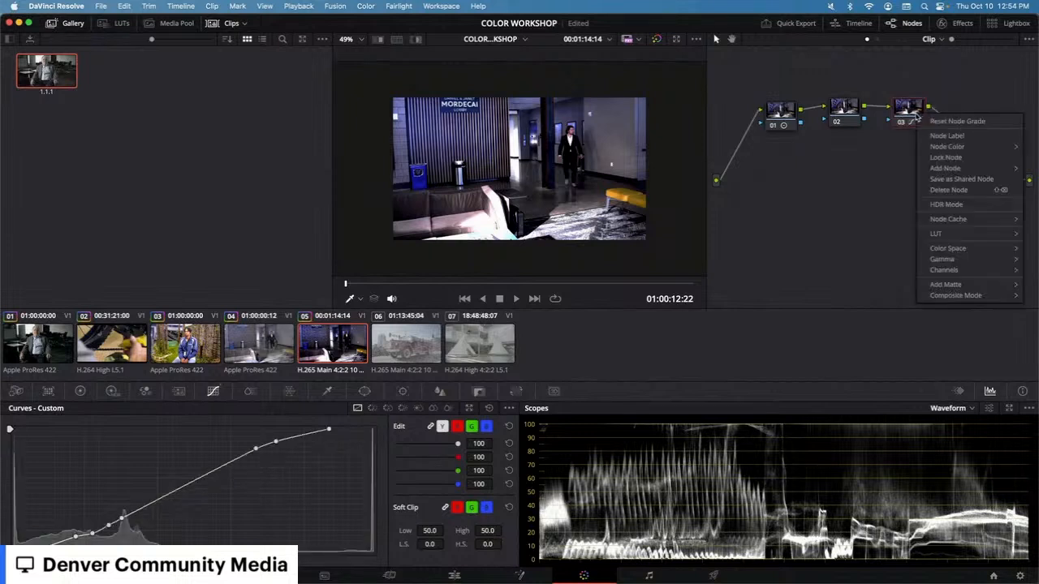
mouse_move(951, 171)
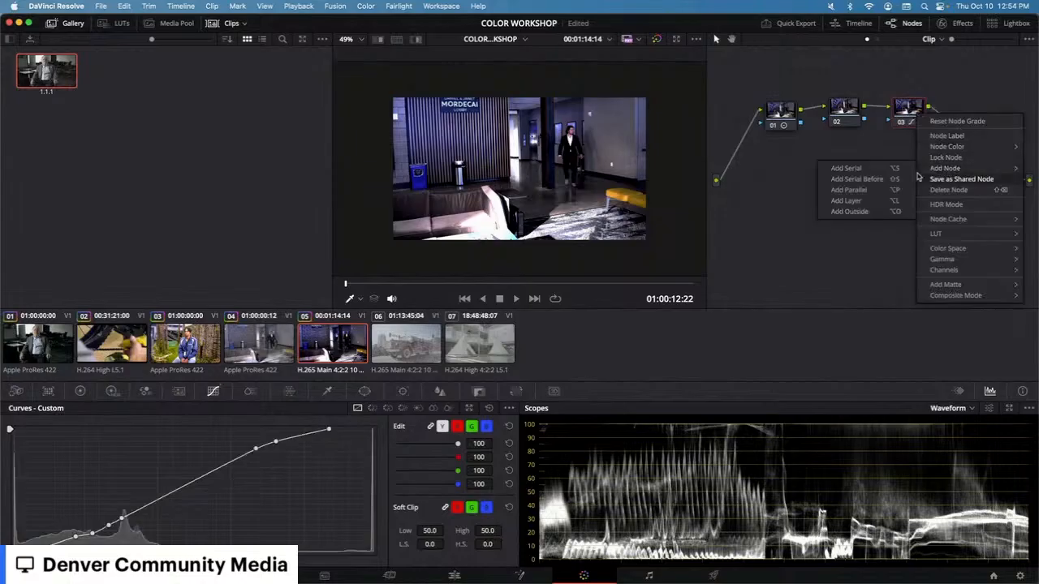
click(849, 211)
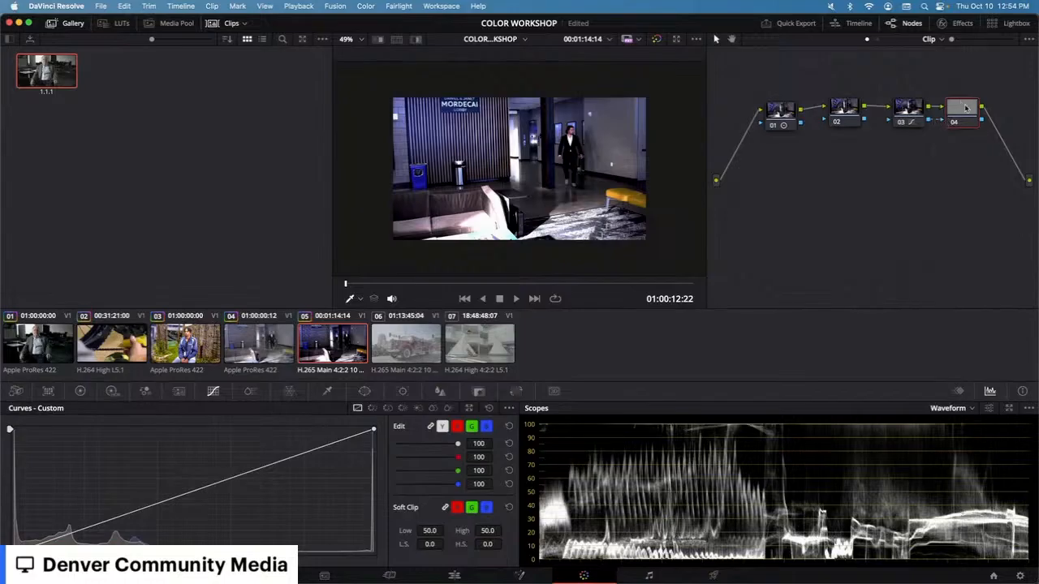
key(Delete)
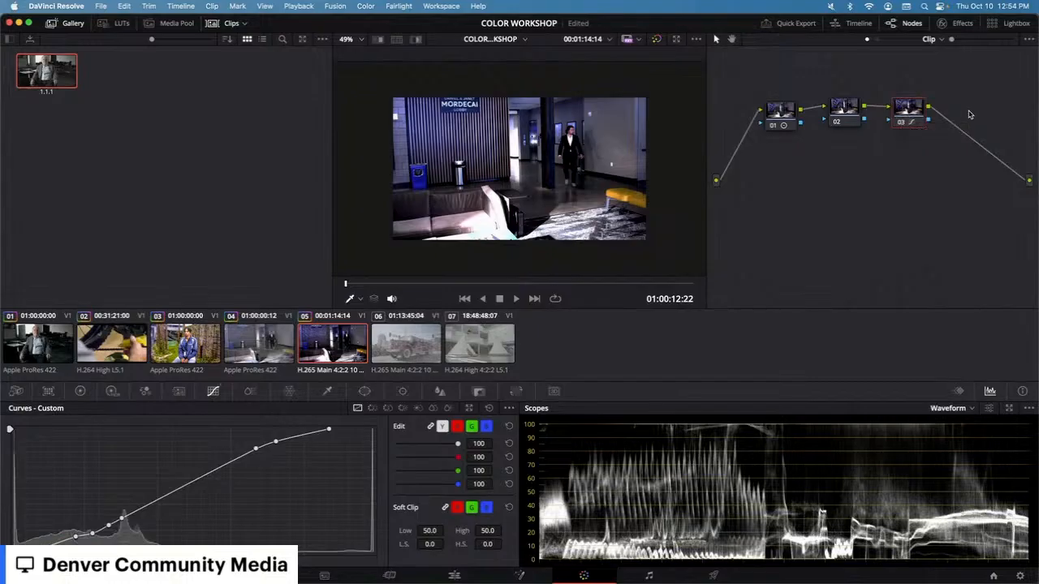
Step: Reposition nodes 03 and 02 in the node graph and reselect node 03
drag(919, 117, 927, 117)
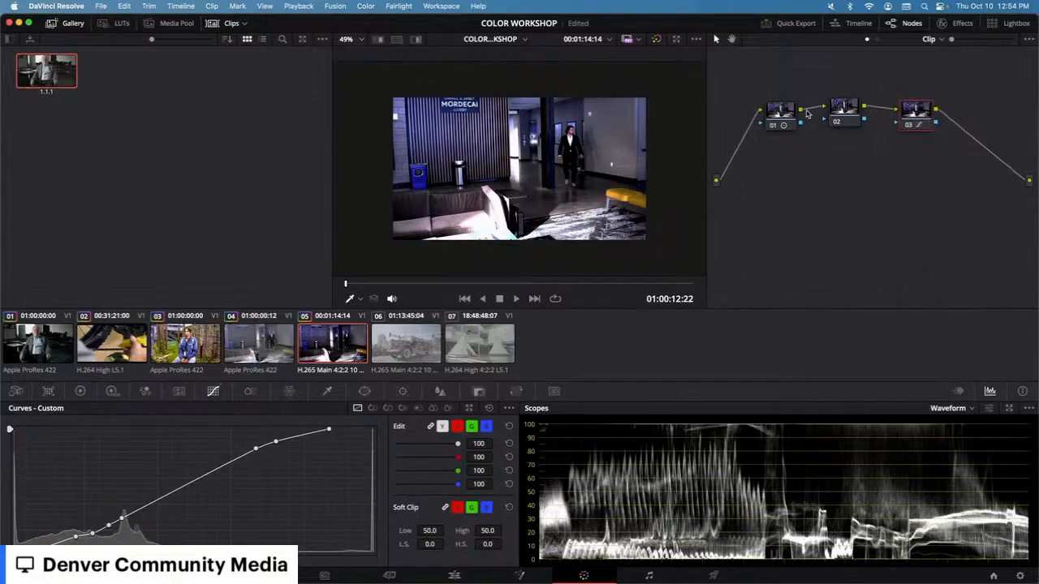
drag(850, 113, 864, 70)
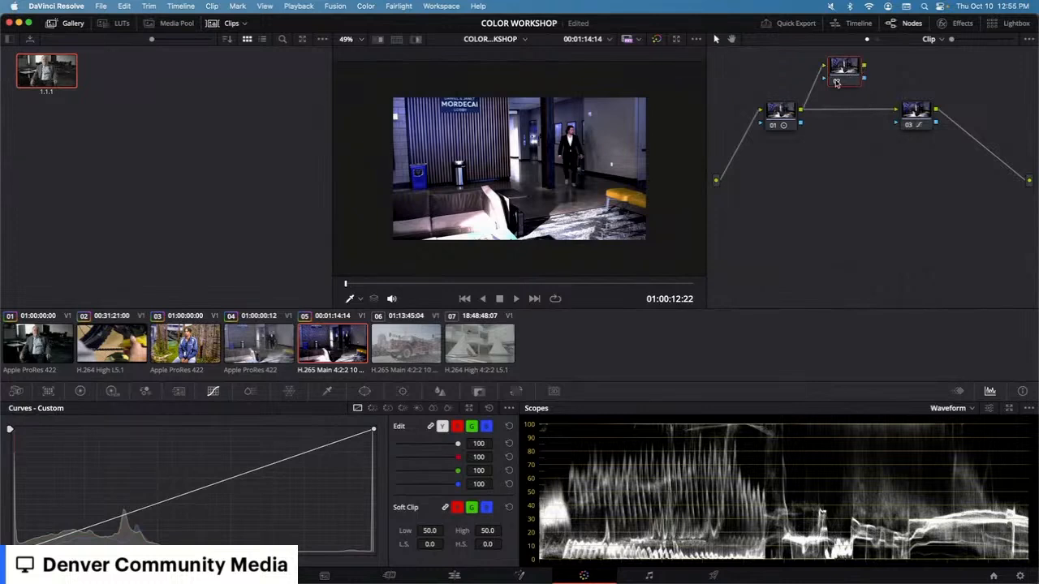
drag(840, 81, 849, 103)
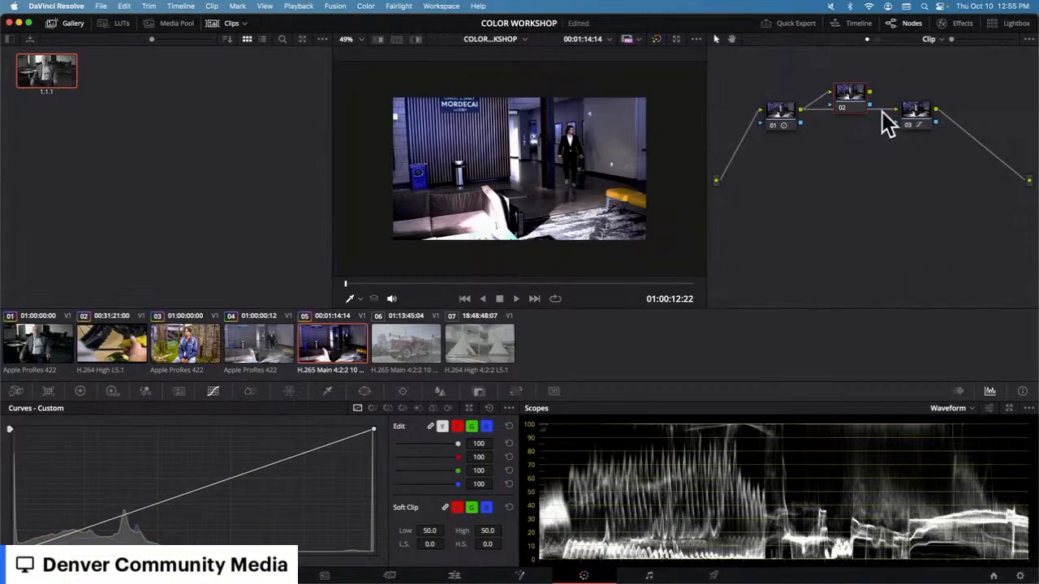
click(914, 121)
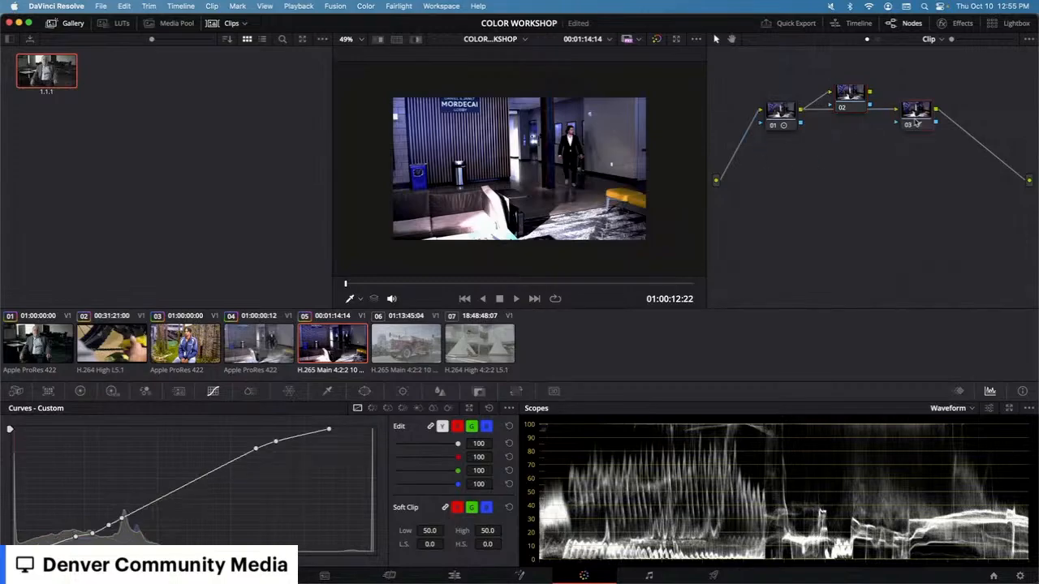
Step: Add three serial nodes after node 03 and arrange the new nodes 04 to 06 in a lower row
key(alt+s)
key(alt+s)
key(alt+s)
click(967, 119)
drag(967, 119, 767, 207)
drag(739, 154, 816, 210)
drag(794, 164, 895, 235)
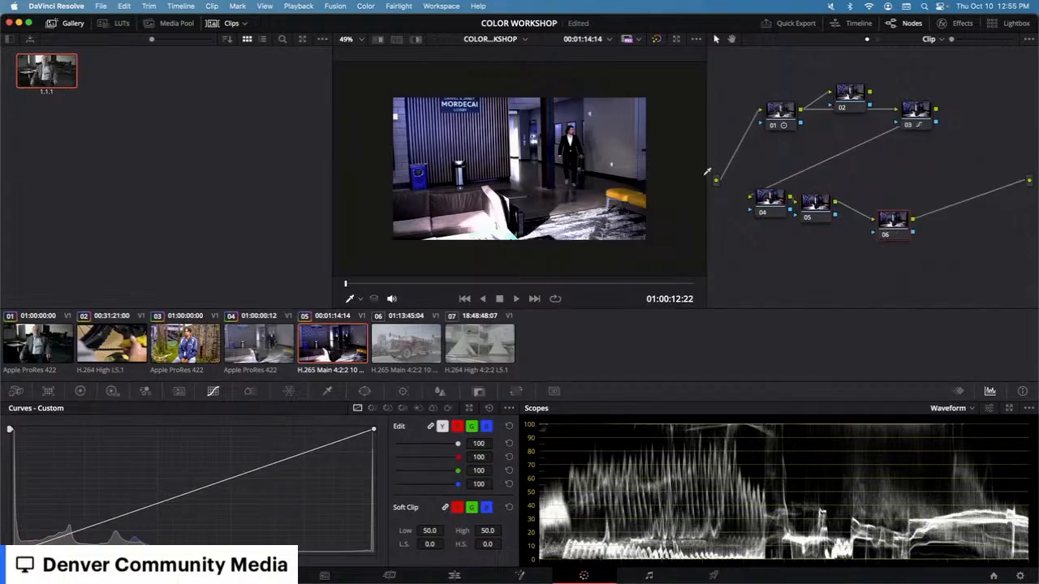
Step: Link the source input to node 04, then undo the last three node changes
drag(717, 181, 751, 198)
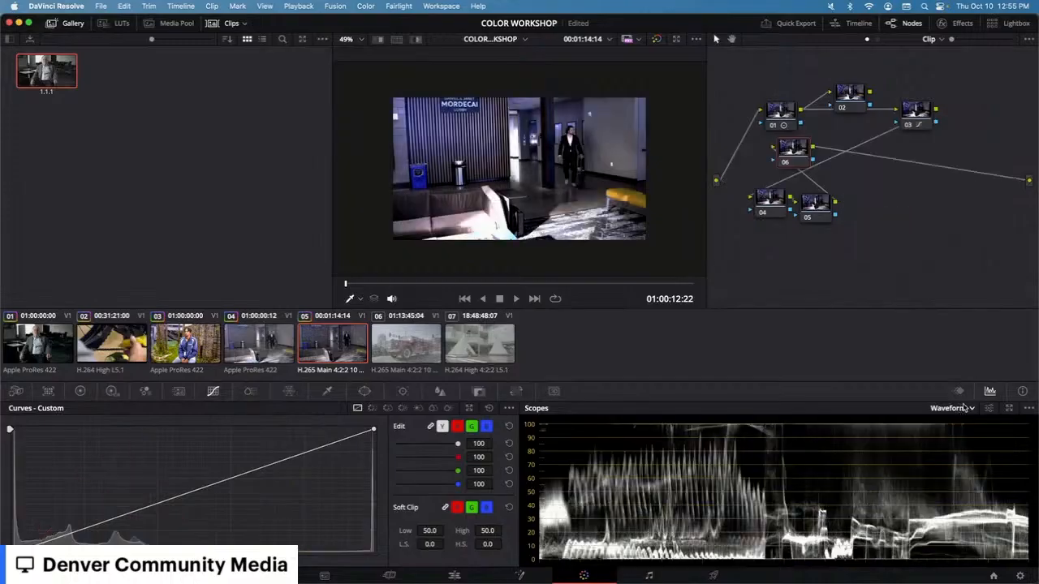
key(super+z)
key(super+z)
key(super+z)
key(super+z)
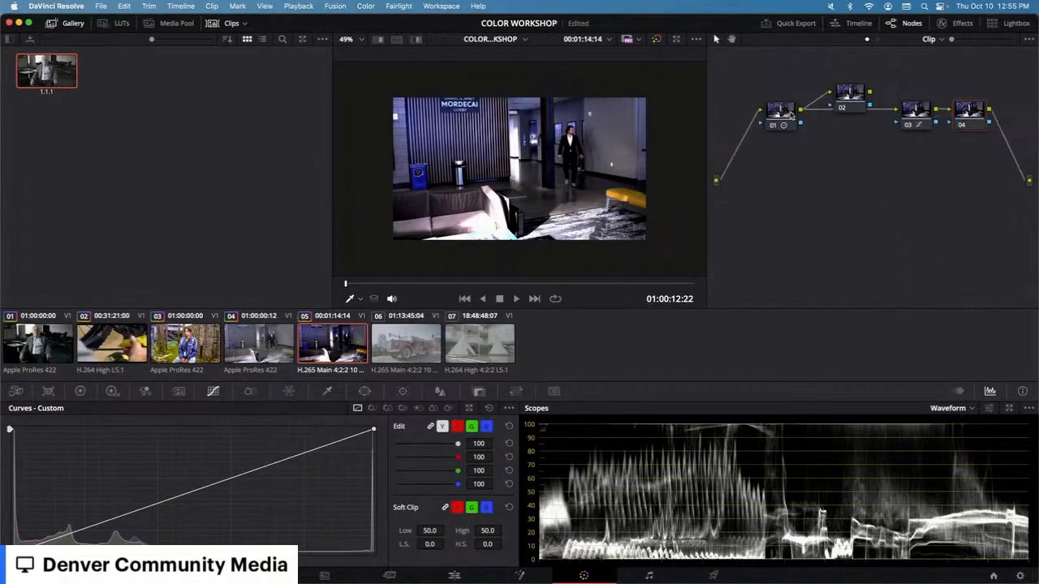
Step: Move node 02 upward out of the chain and delete it
drag(844, 110, 839, 92)
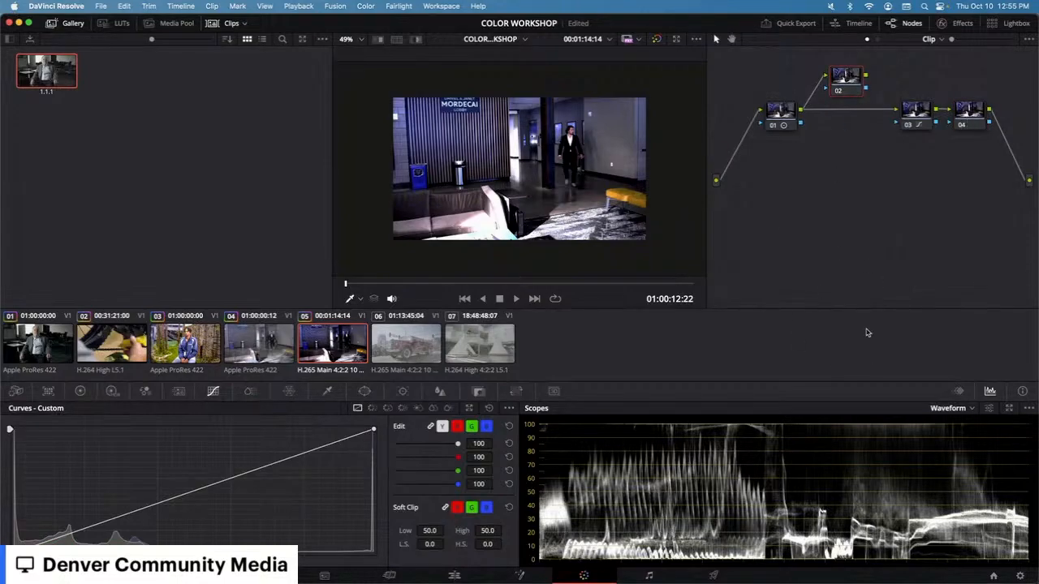
key(Delete)
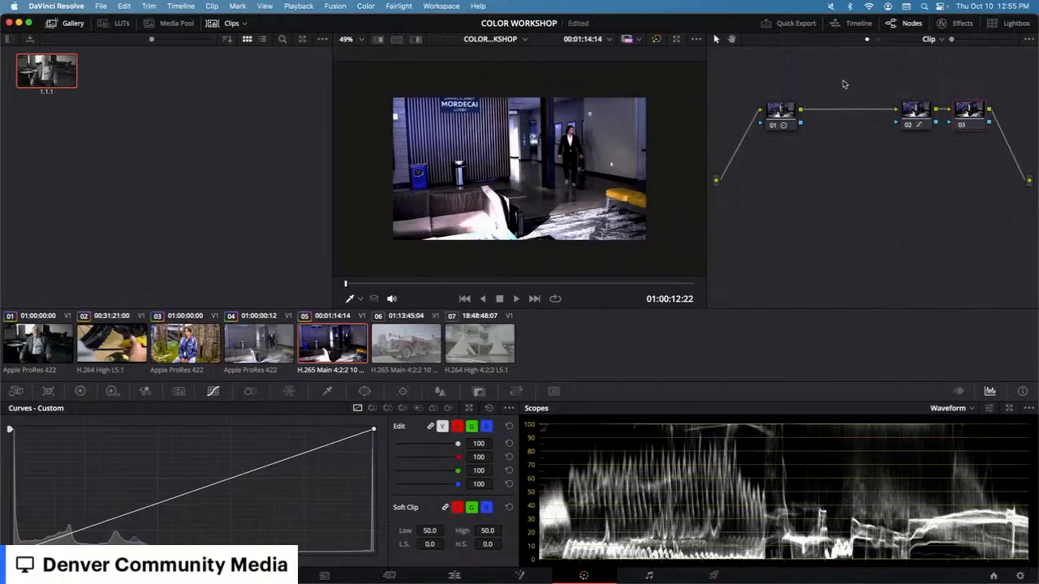
Step: Select all nodes in the graph, disable them together, then enable them again
click(912, 112)
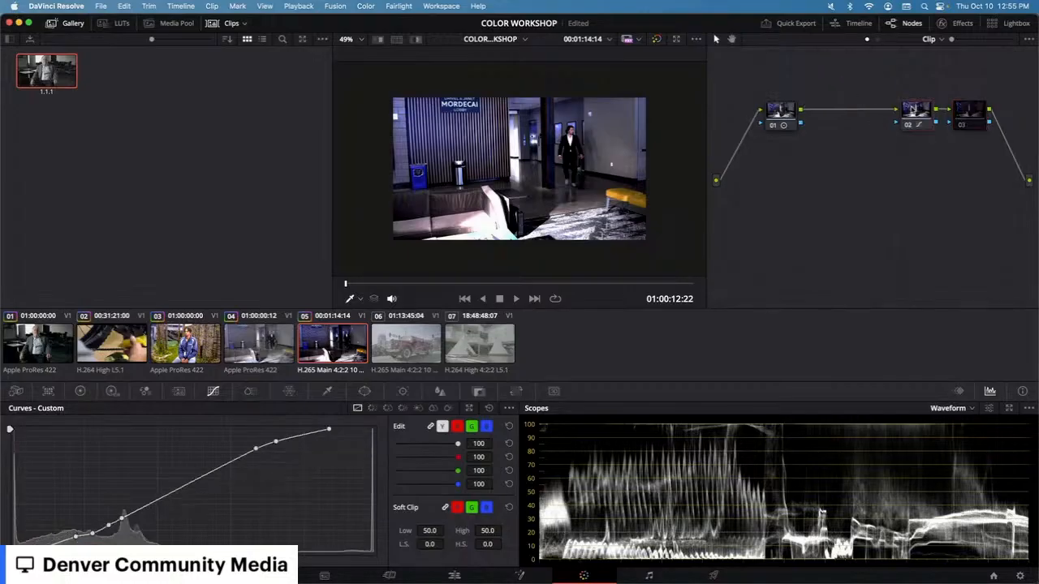
click(780, 112)
drag(762, 90, 1005, 160)
key(super+d)
key(super+d)
key(super+d)
key(super+d)
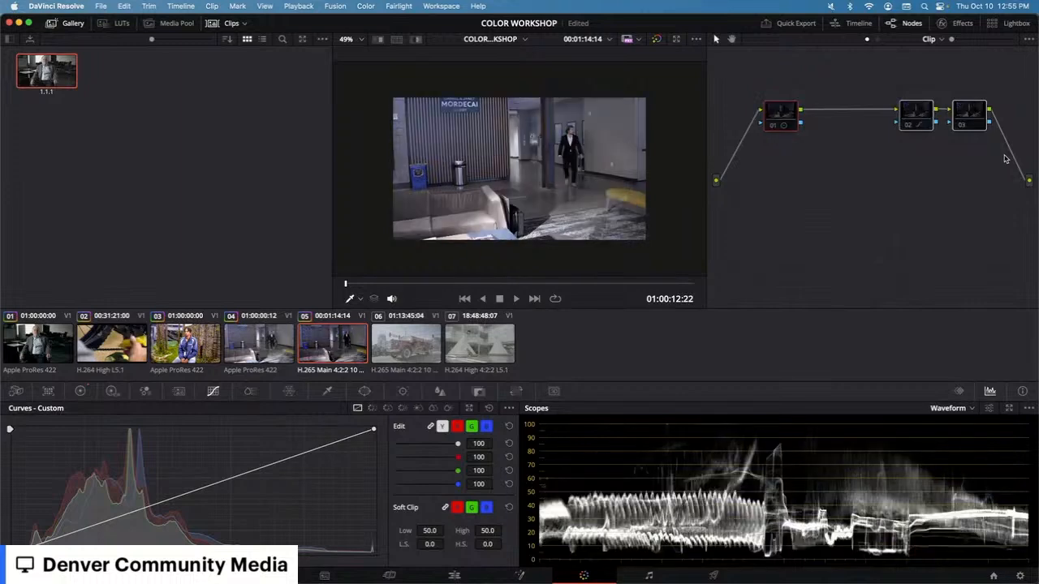
key(super+d)
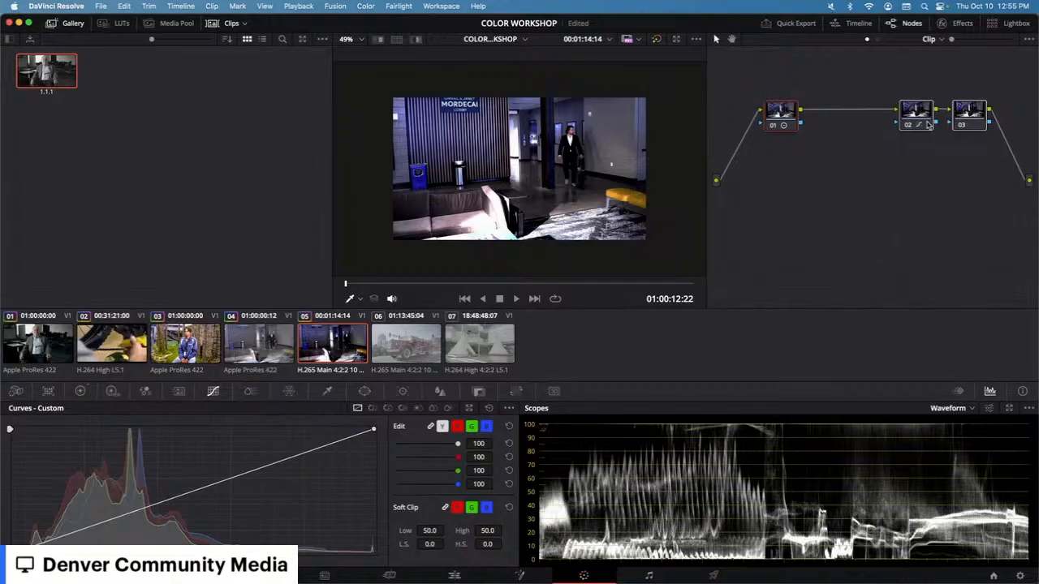
Step: Reposition nodes 02 and 03 in the node graph, reselecting node 02 between moves
click(917, 118)
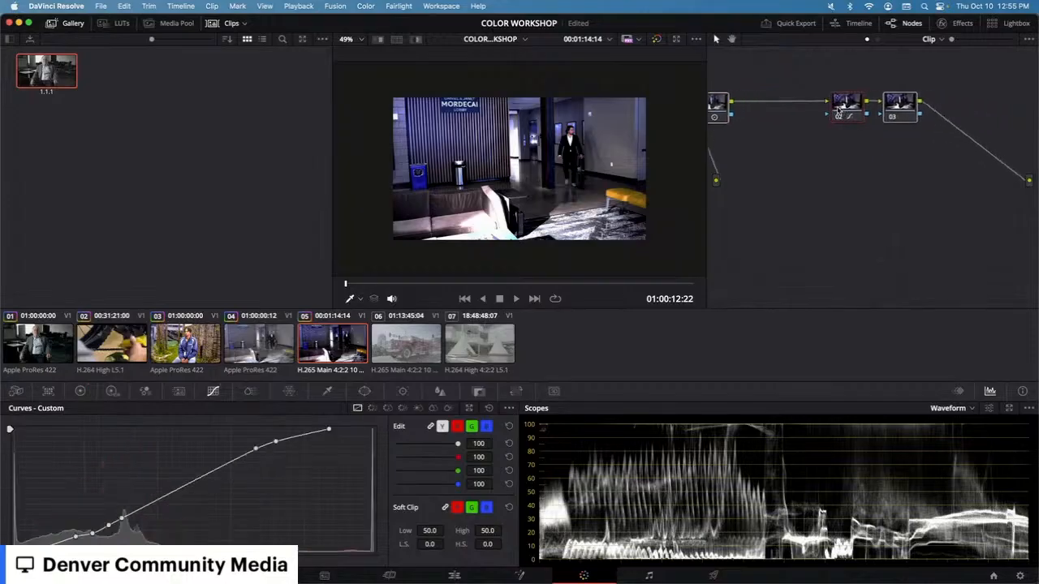
drag(905, 134, 844, 132)
drag(939, 134, 905, 130)
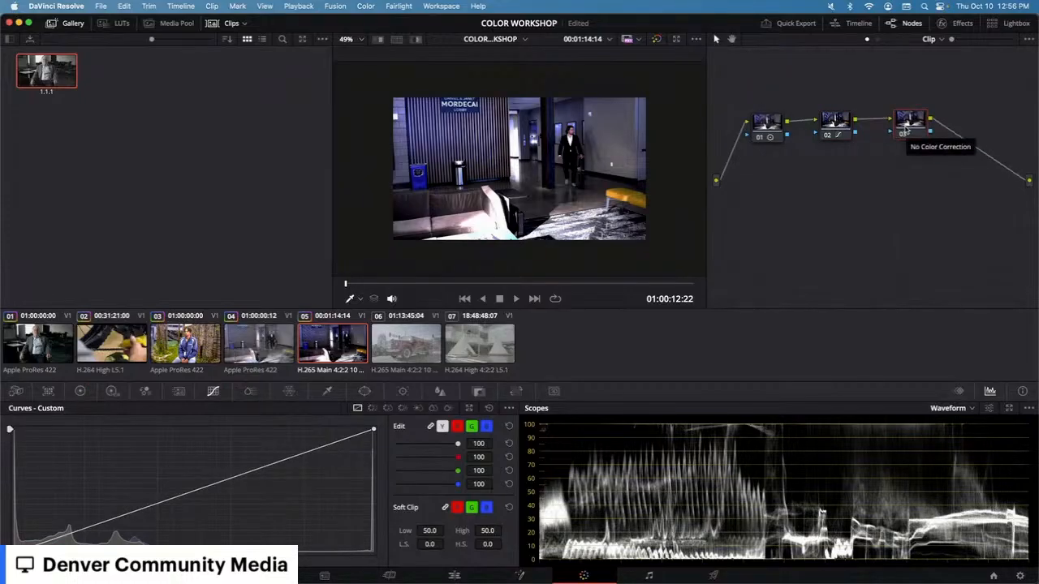
click(845, 123)
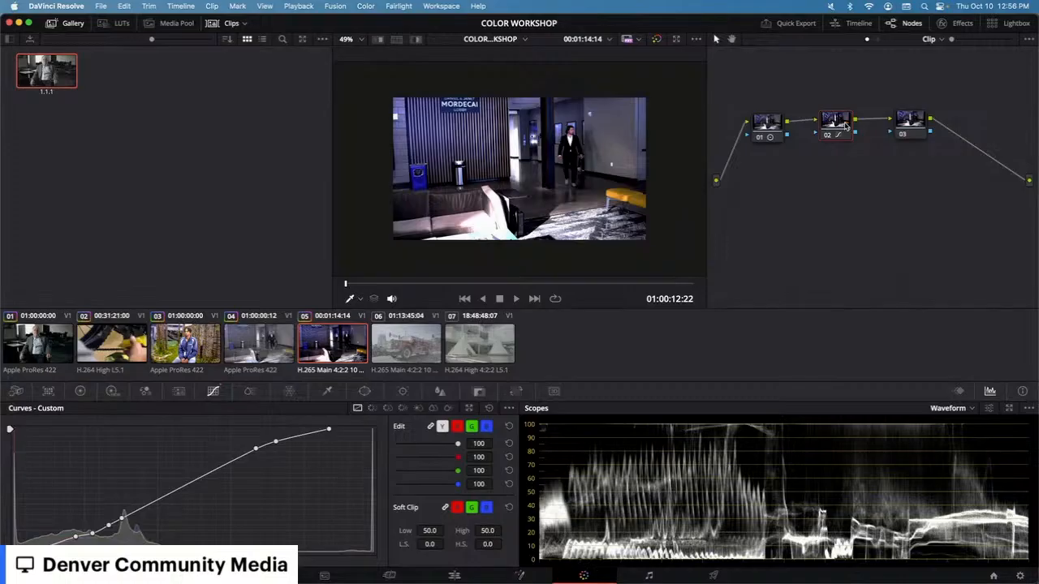
drag(909, 123, 932, 114)
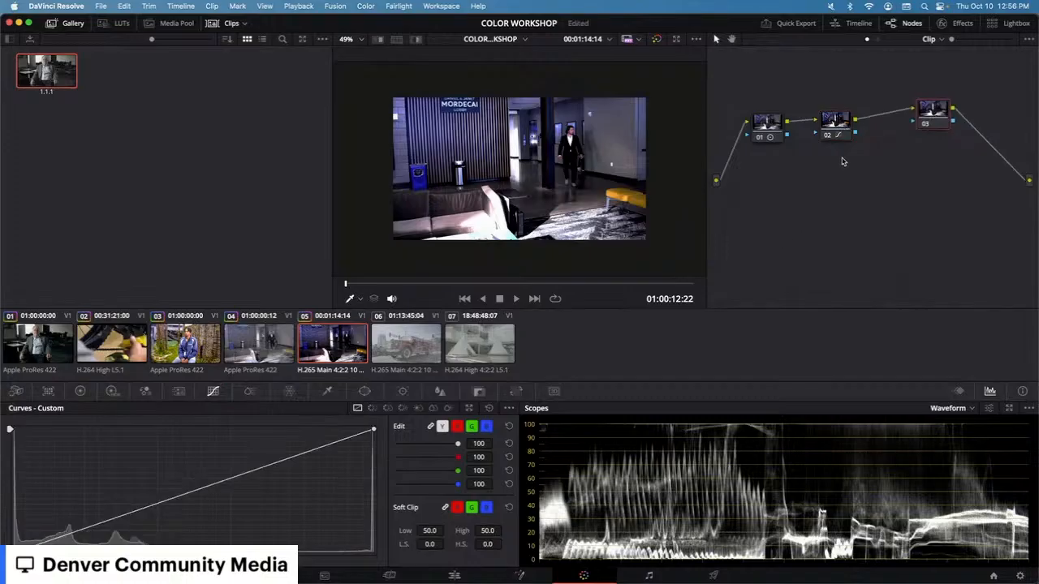